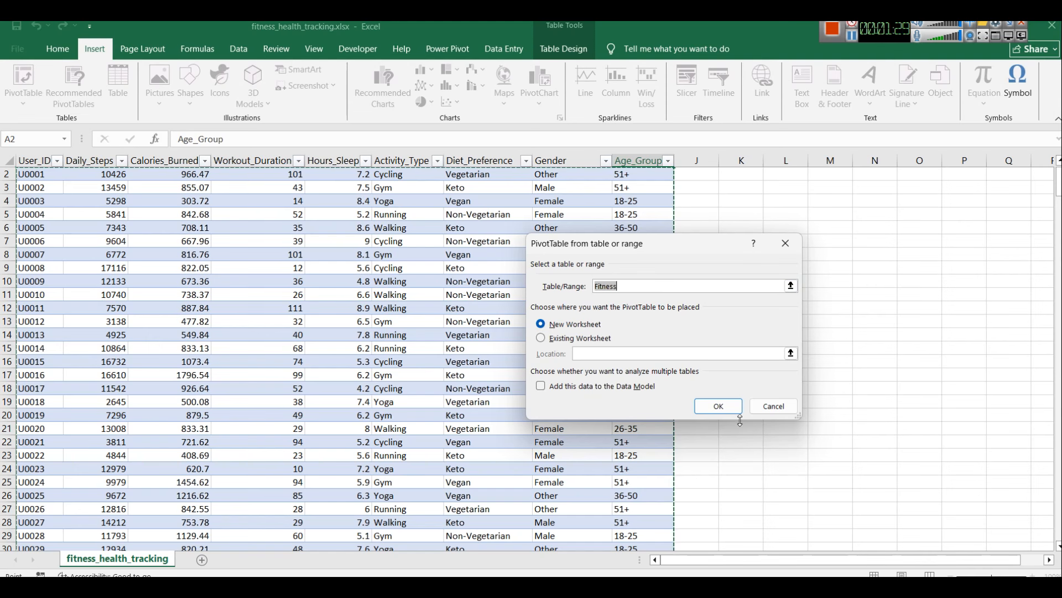
Create a PivotTable from the Fitness table on a new worksheet and place that sheet after fitness_health_tracking.
{"action": "left_click", "coordinate": [717, 406]}
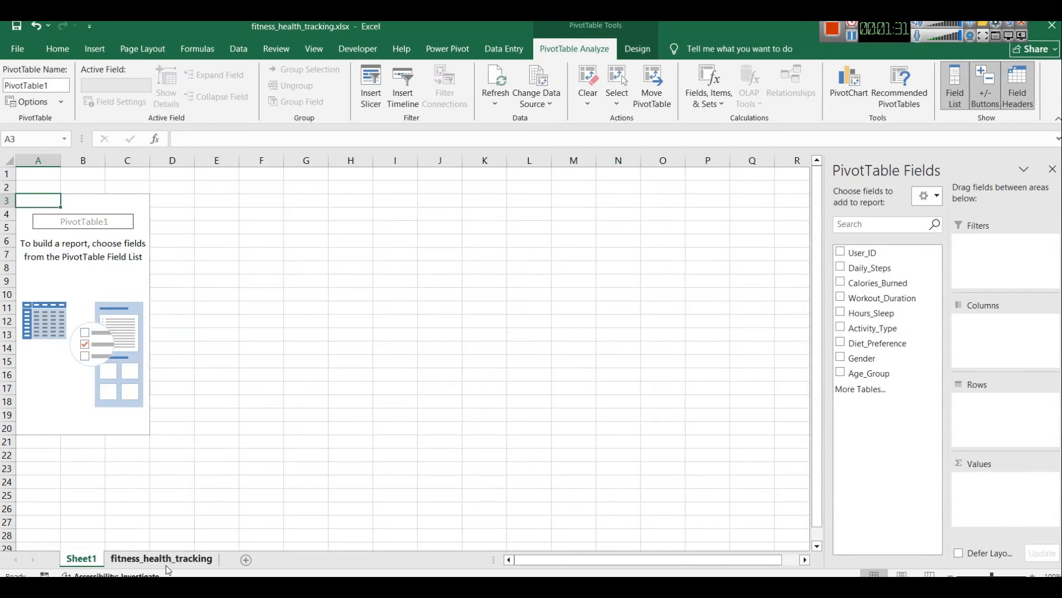
{"action": "left_click_drag", "start_coordinate": [87, 559], "coordinate": [227, 566]}
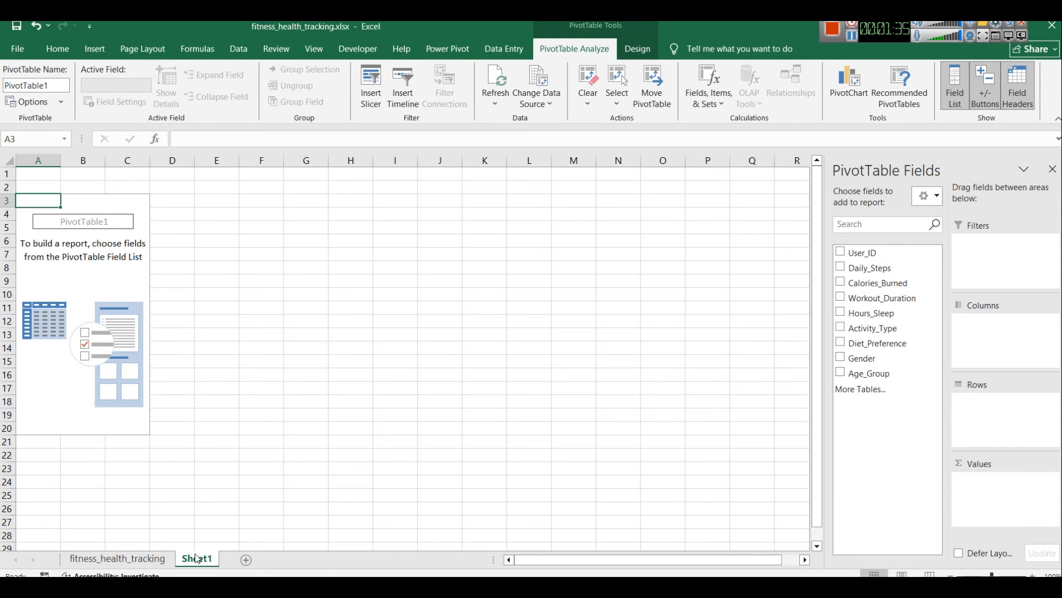
Switch to Power BI Desktop and build a clustered bar chart of Calories_Burned by Age_Group on a new report page.
{"action": "key", "text": "alt+Tab"}
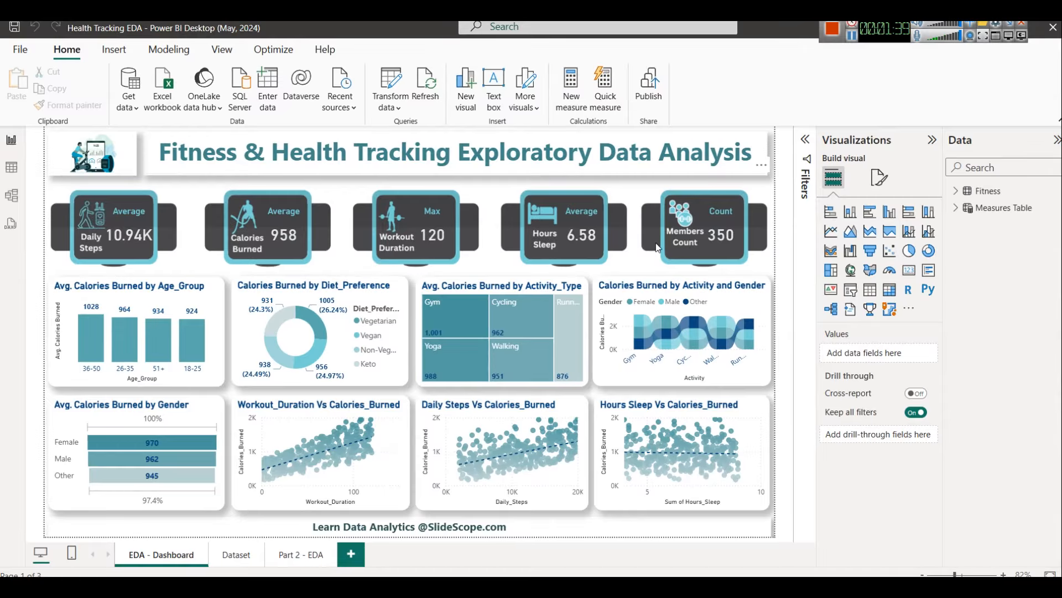
{"action": "left_click", "coordinate": [932, 141]}
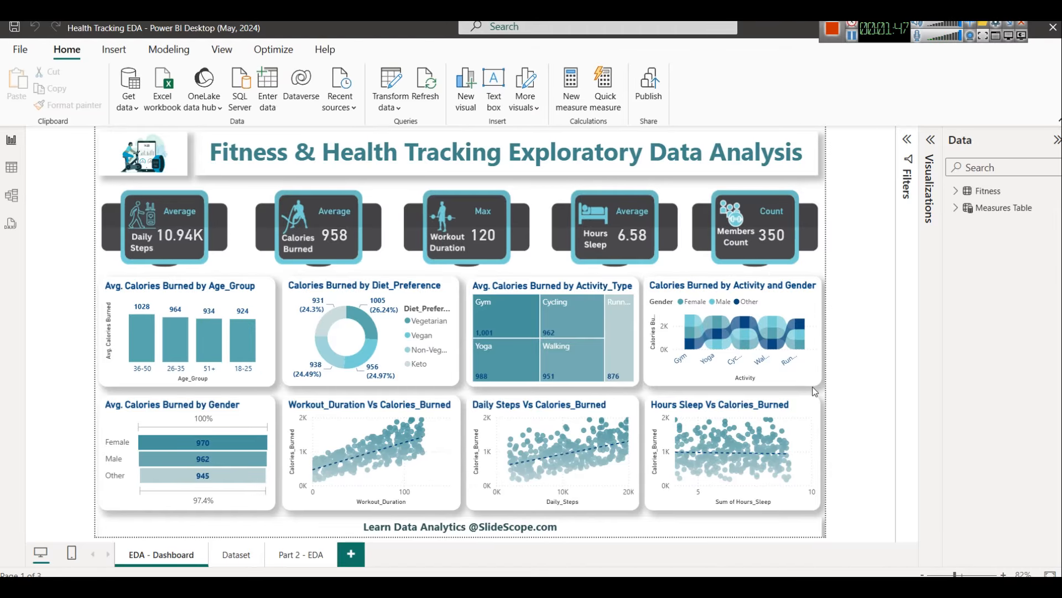
{"action": "left_click", "coordinate": [363, 556]}
{"action": "left_click", "coordinate": [956, 191]}
{"action": "left_click", "coordinate": [978, 224]}
{"action": "left_click", "coordinate": [978, 241]}
{"action": "left_click_drag", "start_coordinate": [114, 244], "coordinate": [200, 277]}
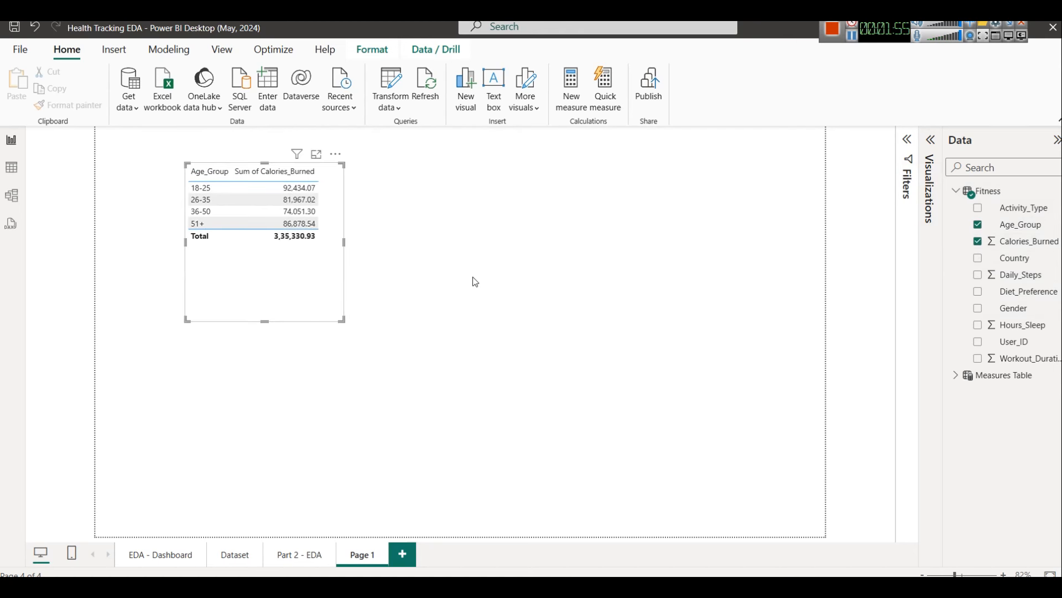
{"action": "left_click", "coordinate": [931, 143]}
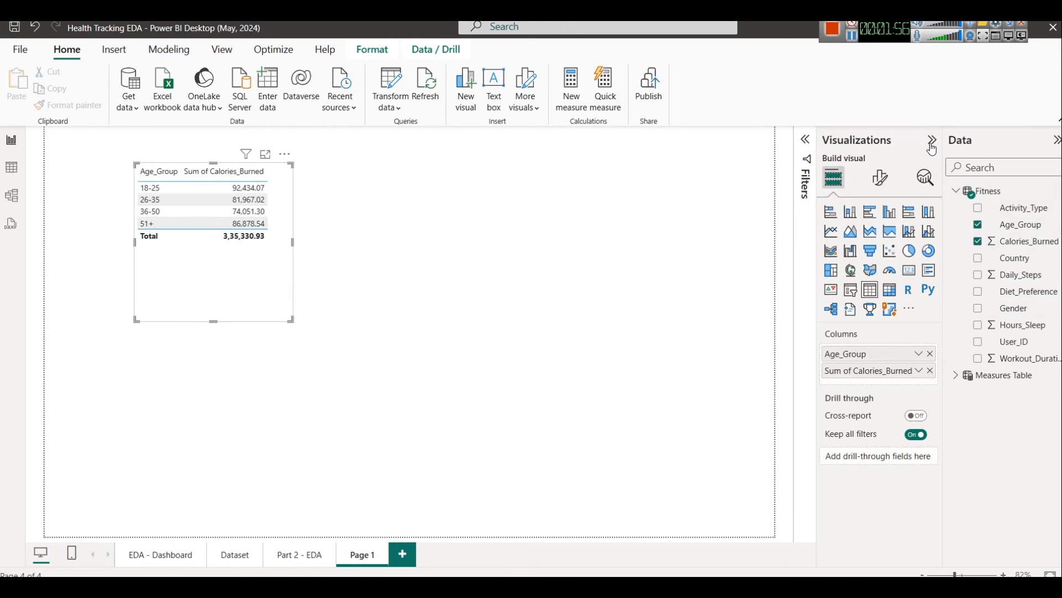
{"action": "left_click", "coordinate": [875, 216]}
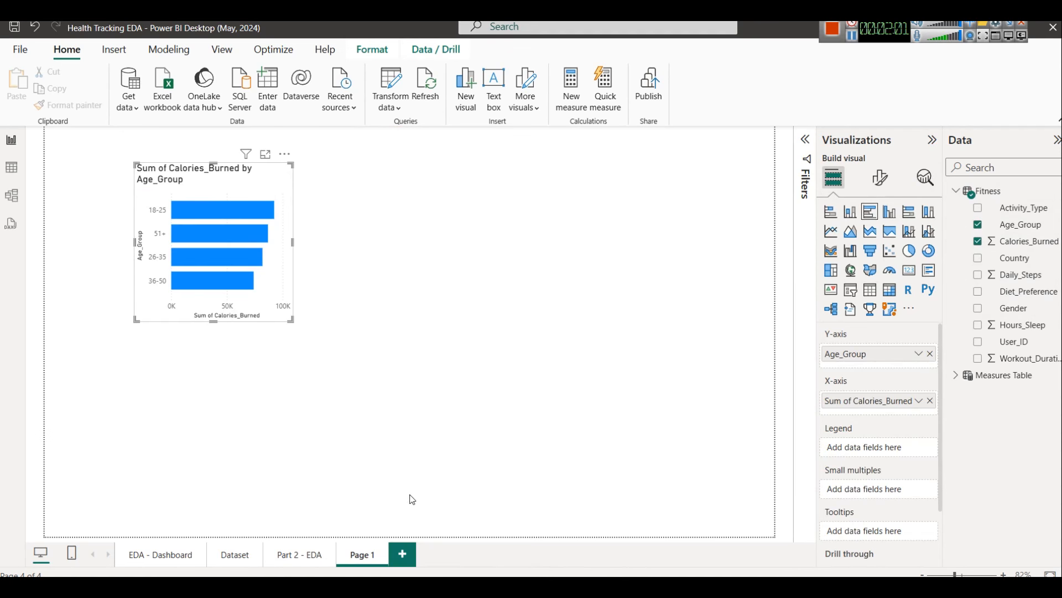
Examine the average cards on the EDA - Dashboard page in Power BI and return to the PivotTable in Excel.
{"action": "key", "text": "alt+Tab"}
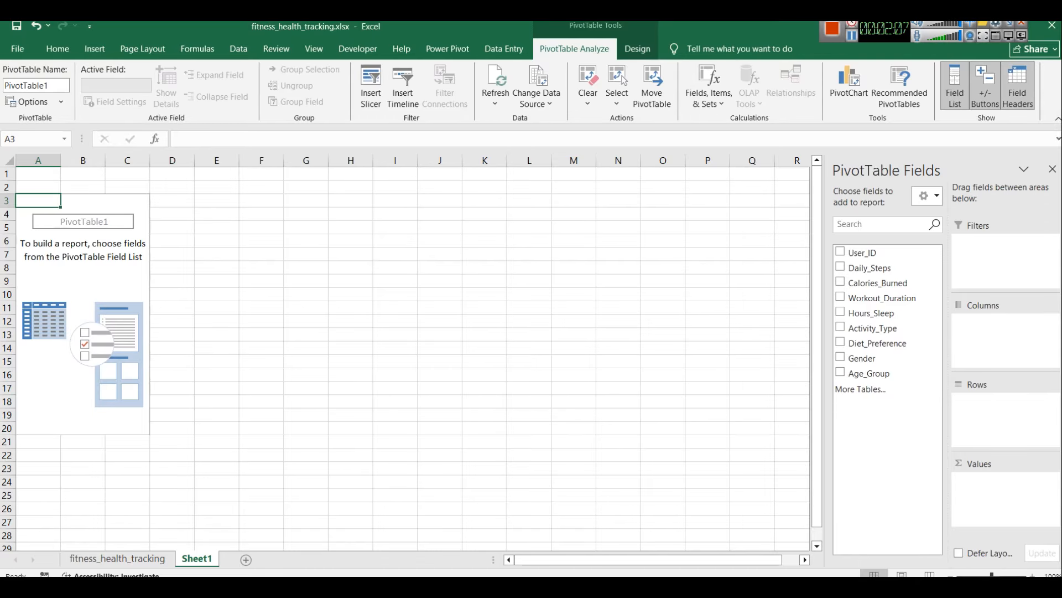
{"action": "key", "text": "alt+Tab"}
{"action": "left_click", "coordinate": [156, 555]}
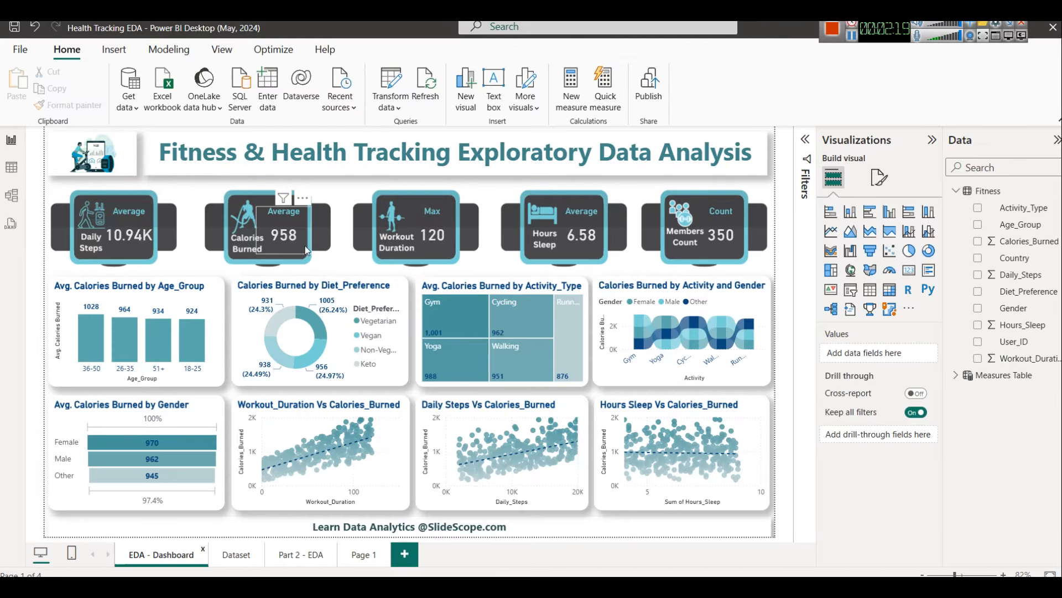
{"action": "key", "text": "alt+Tab"}
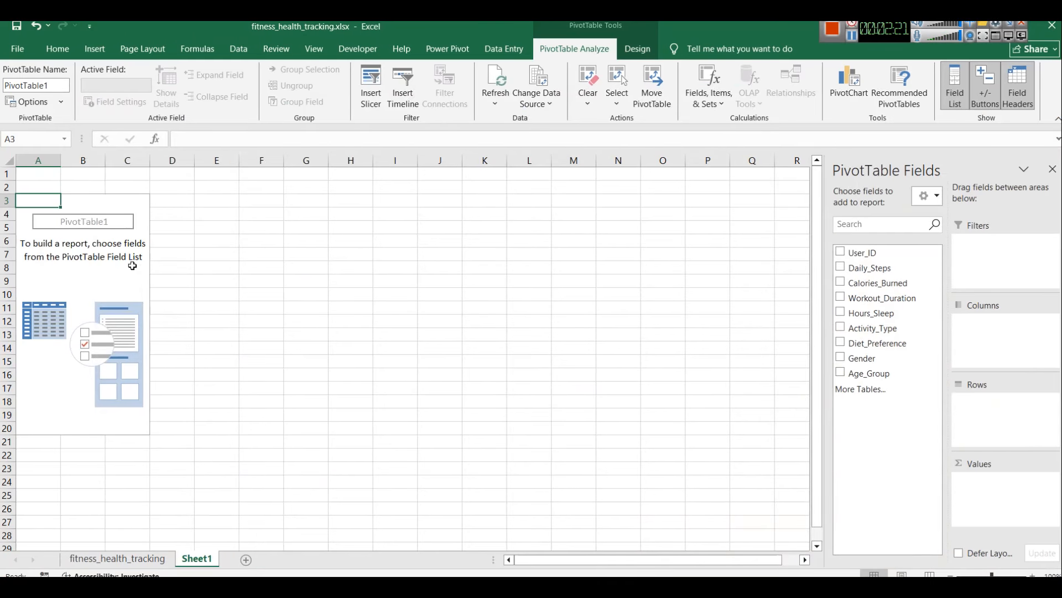
Rename the empty PivotTable as calrories.
{"action": "left_click", "coordinate": [59, 85]}
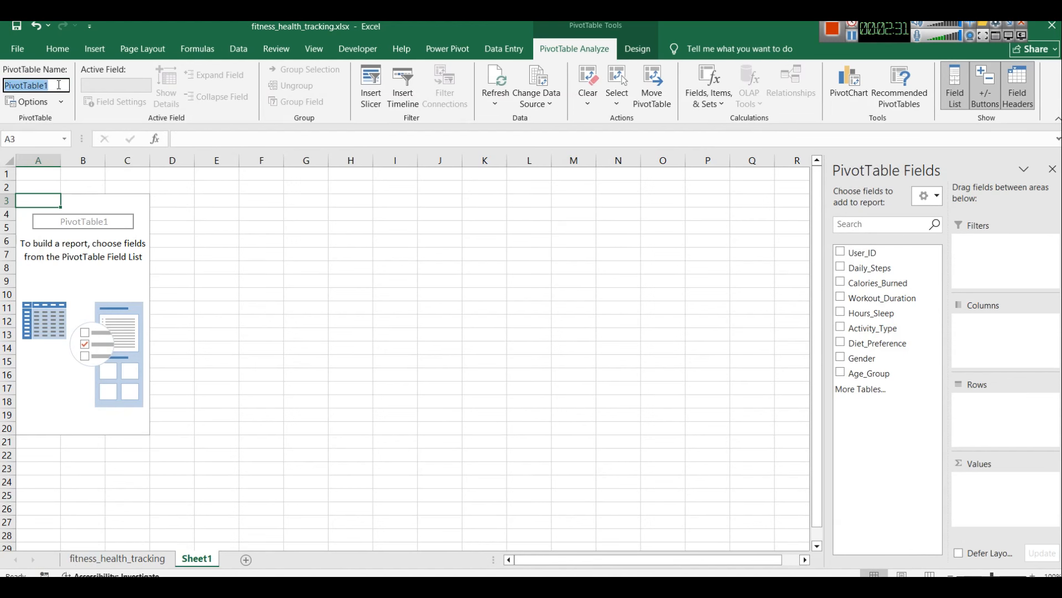
{"action": "type", "text": "calror"}
{"action": "type", "text": "es"}
{"action": "left_click", "coordinate": [224, 279]}
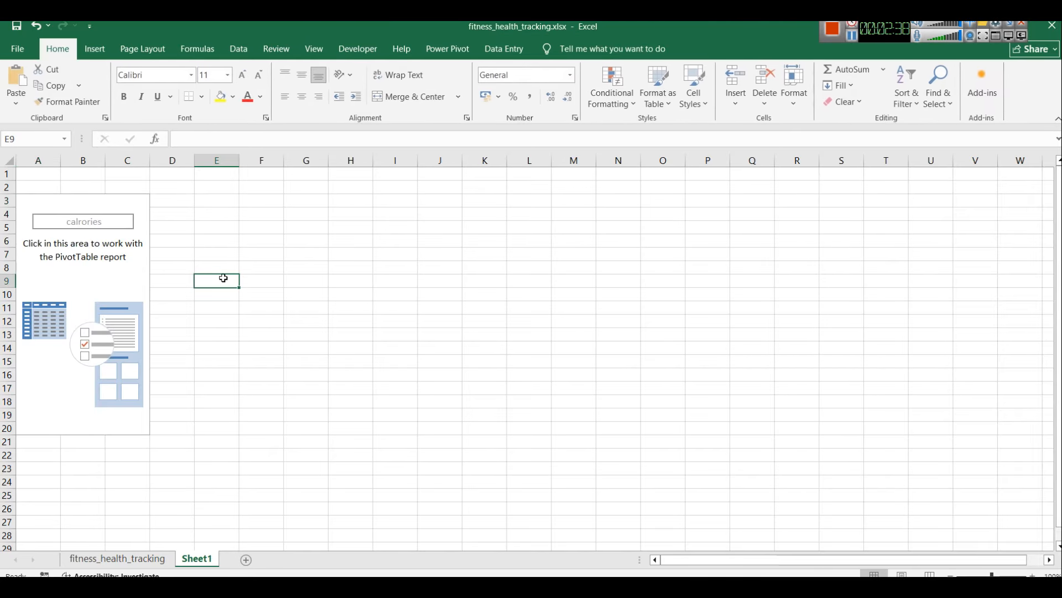
Add Calories_Burned to the PivotTable values and compare it with the Calories Burned card on the Power BI dashboard.
{"action": "left_click", "coordinate": [41, 201]}
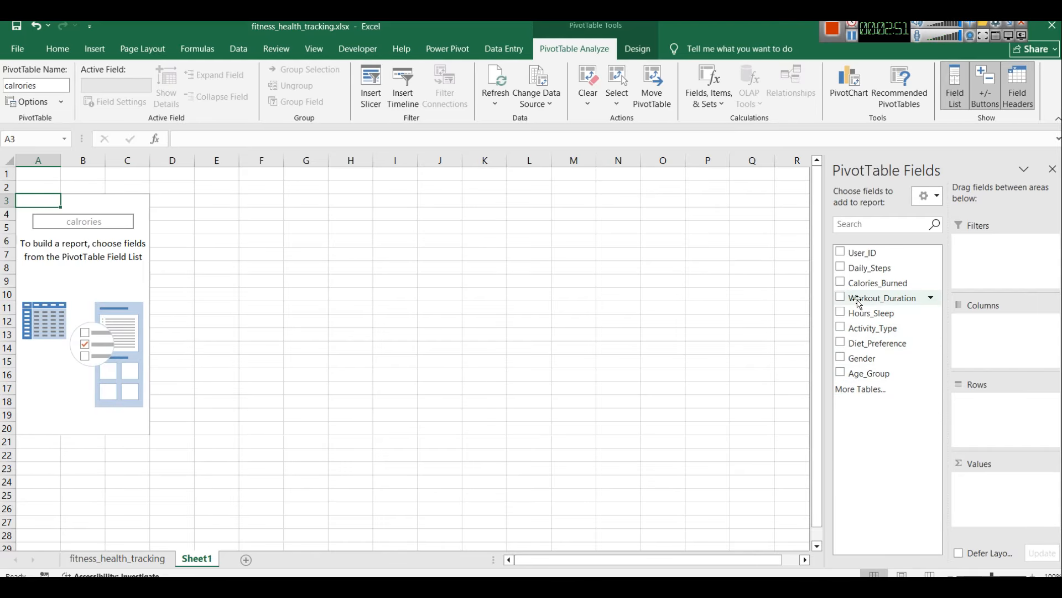
{"action": "left_click", "coordinate": [844, 283]}
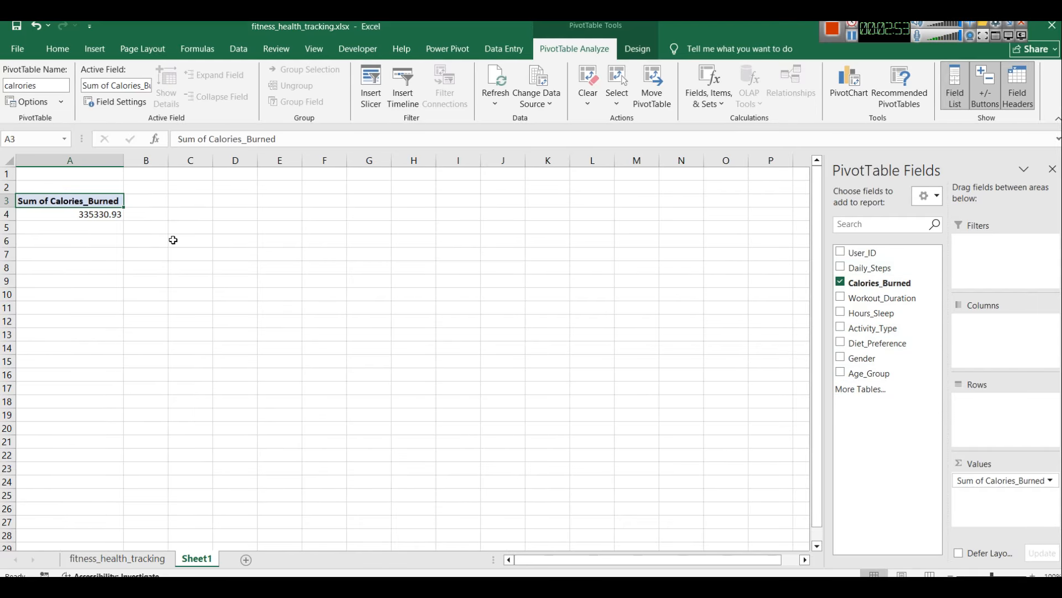
{"action": "key", "text": "alt+Tab"}
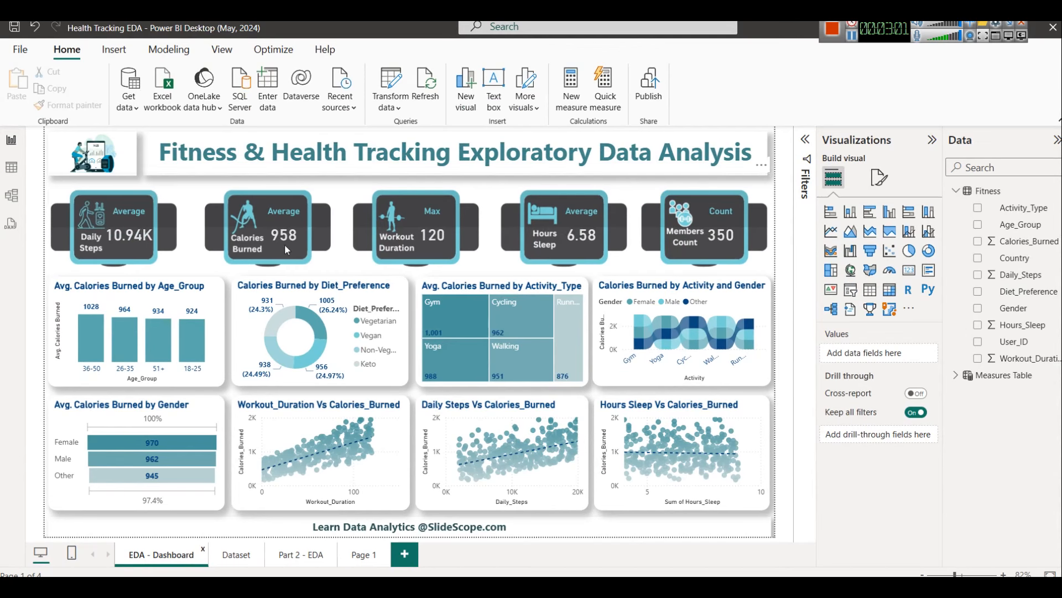
{"action": "key", "text": "alt+Tab"}
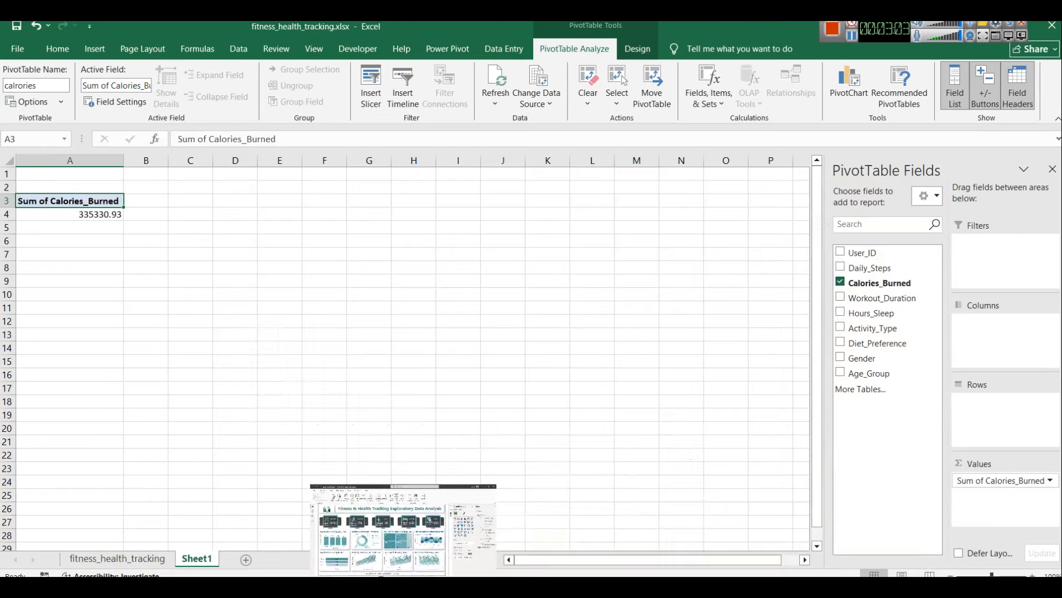
Summarize the Calories_Burned value field by Average and name it Avg Calories_Burned.
{"action": "left_click", "coordinate": [1049, 480]}
{"action": "left_click", "coordinate": [1034, 502]}
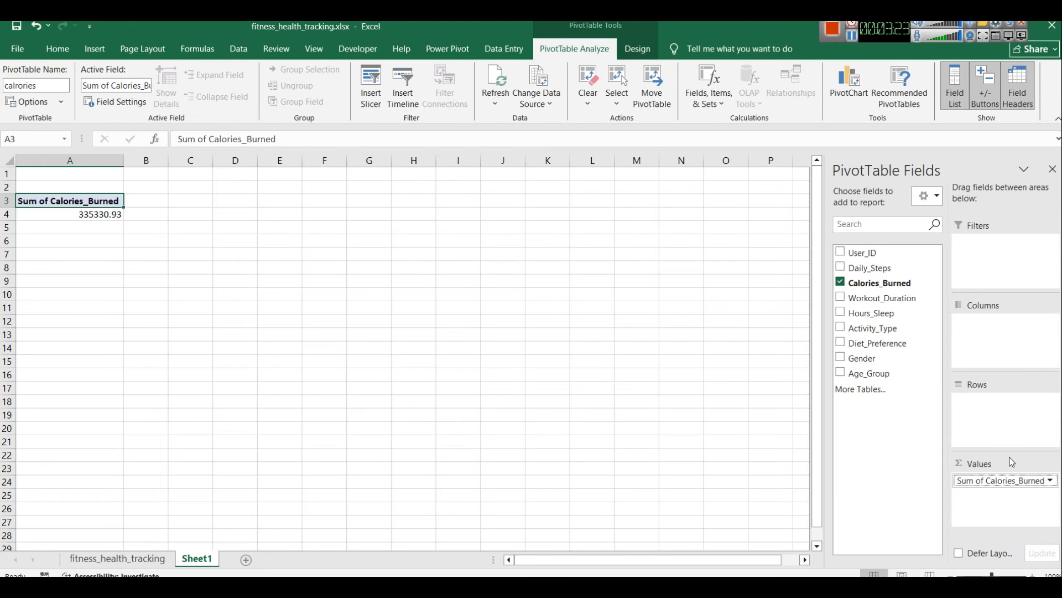
{"action": "left_click", "coordinate": [1050, 481]}
{"action": "left_click", "coordinate": [973, 463]}
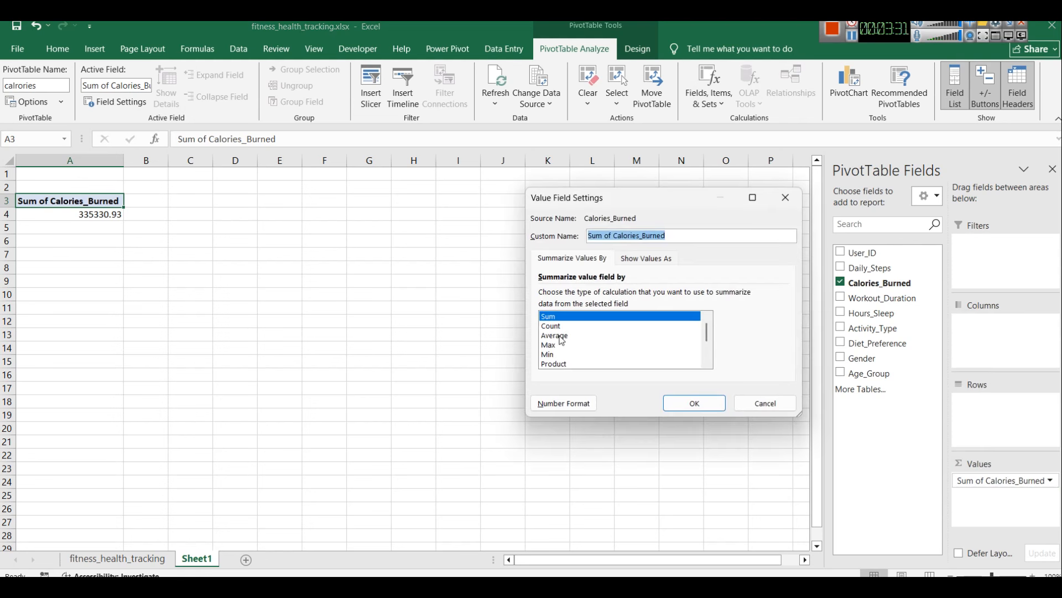
{"action": "left_click", "coordinate": [555, 336]}
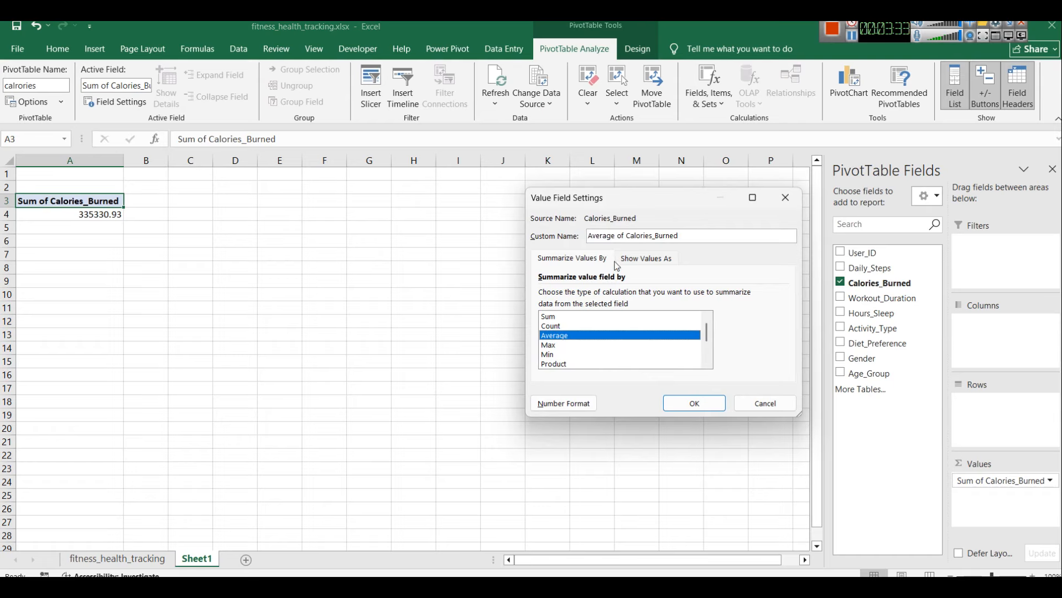
{"action": "left_click_drag", "start_coordinate": [624, 236], "coordinate": [588, 236]}
{"action": "type", "text": "Avg"}
{"action": "left_click", "coordinate": [695, 403]}
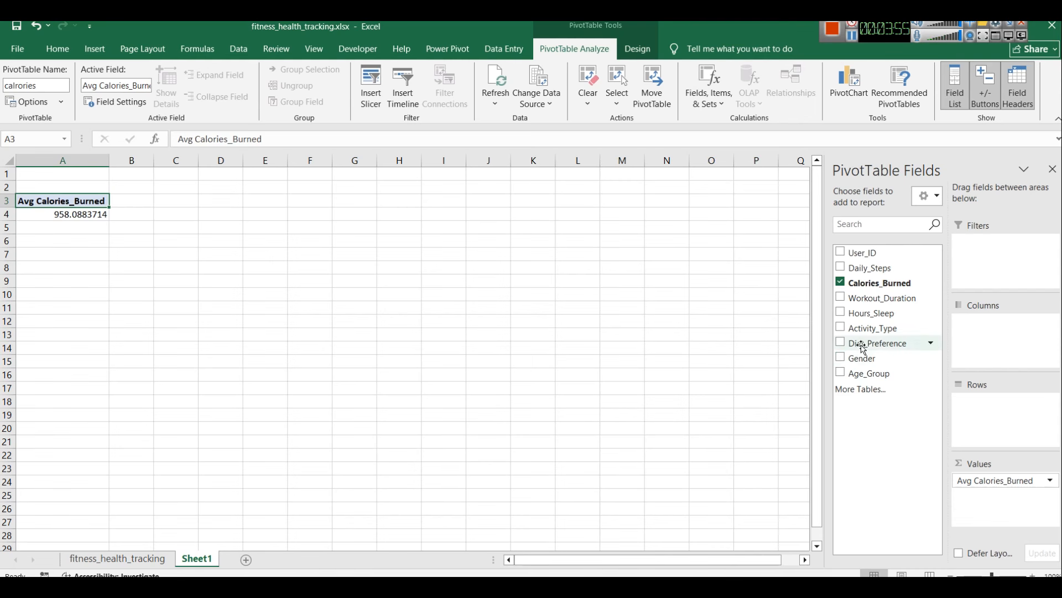
Add Daily_Steps to the PivotTable values, summarized by Average and named Avg Daily_Steps.
{"action": "left_click", "coordinate": [841, 267]}
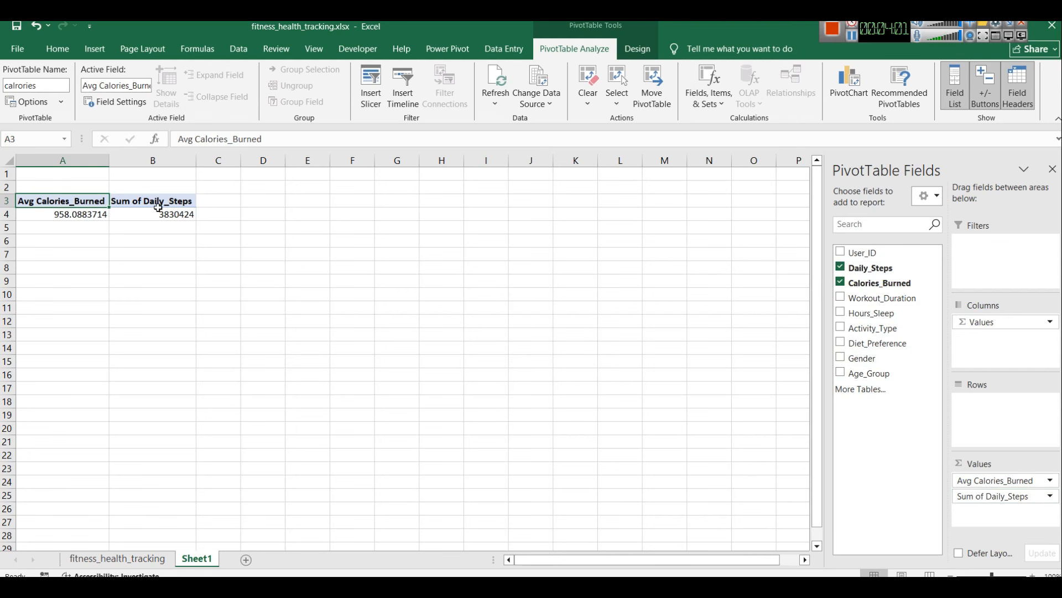
{"action": "left_click", "coordinate": [1050, 496]}
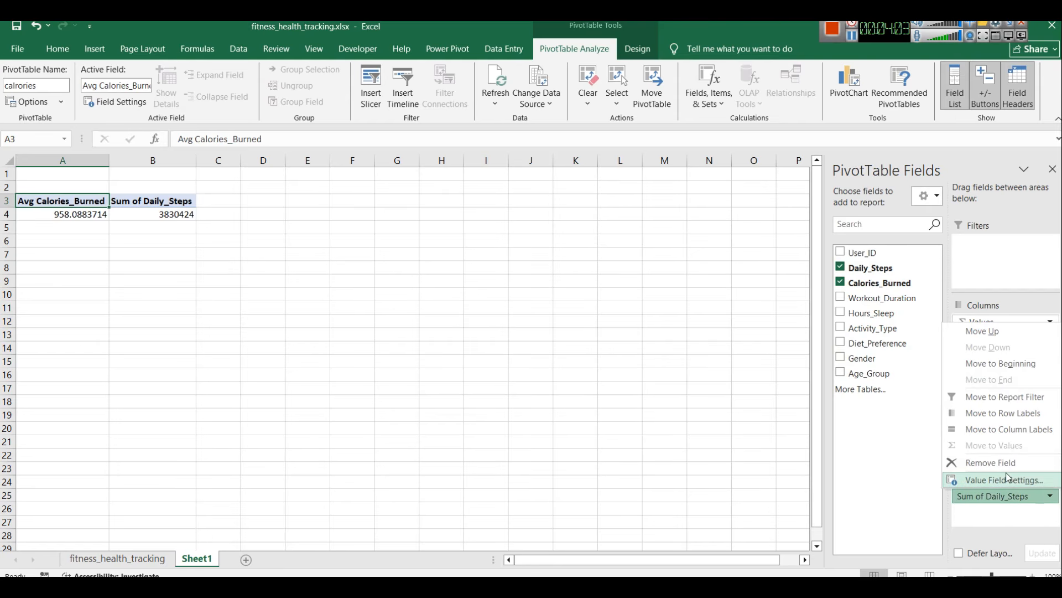
{"action": "left_click", "coordinate": [1006, 475]}
{"action": "left_click", "coordinate": [554, 336]}
{"action": "left_click_drag", "start_coordinate": [624, 237], "coordinate": [580, 237]}
{"action": "type", "text": "Avg"}
{"action": "key", "text": "Return"}
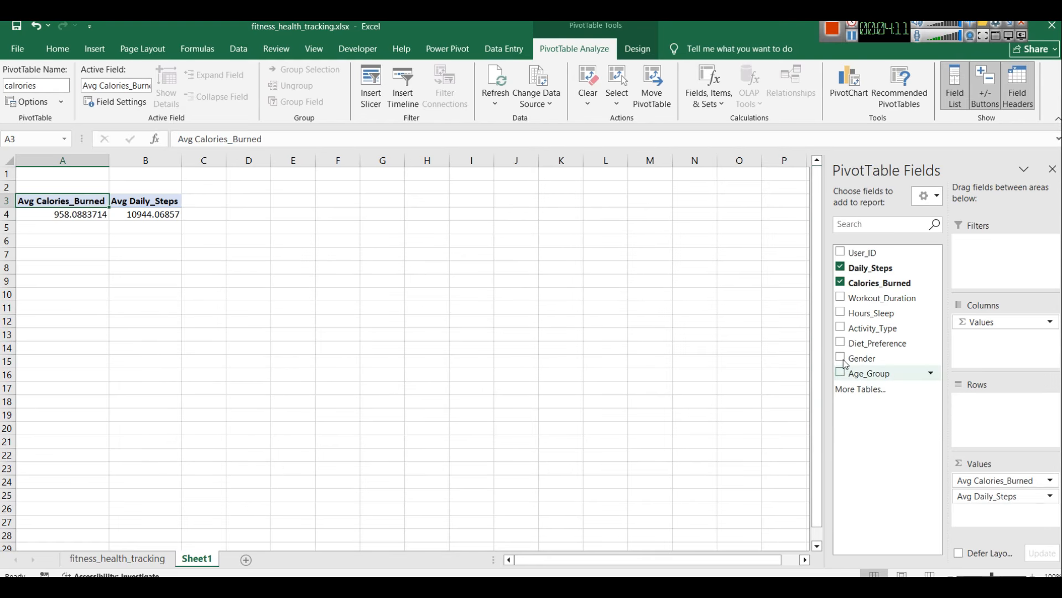
Add Hours_Sleep to the PivotTable values, summarized by Average and named Avg Hours_Sleep.
{"action": "left_click", "coordinate": [840, 313]}
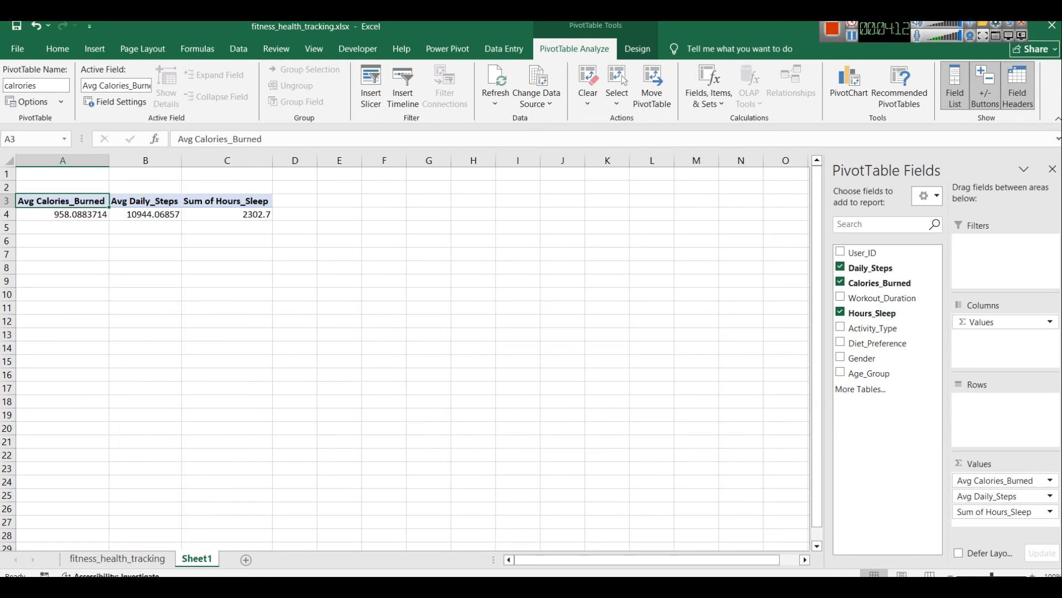
{"action": "left_click", "coordinate": [1050, 512]}
{"action": "left_click", "coordinate": [994, 494]}
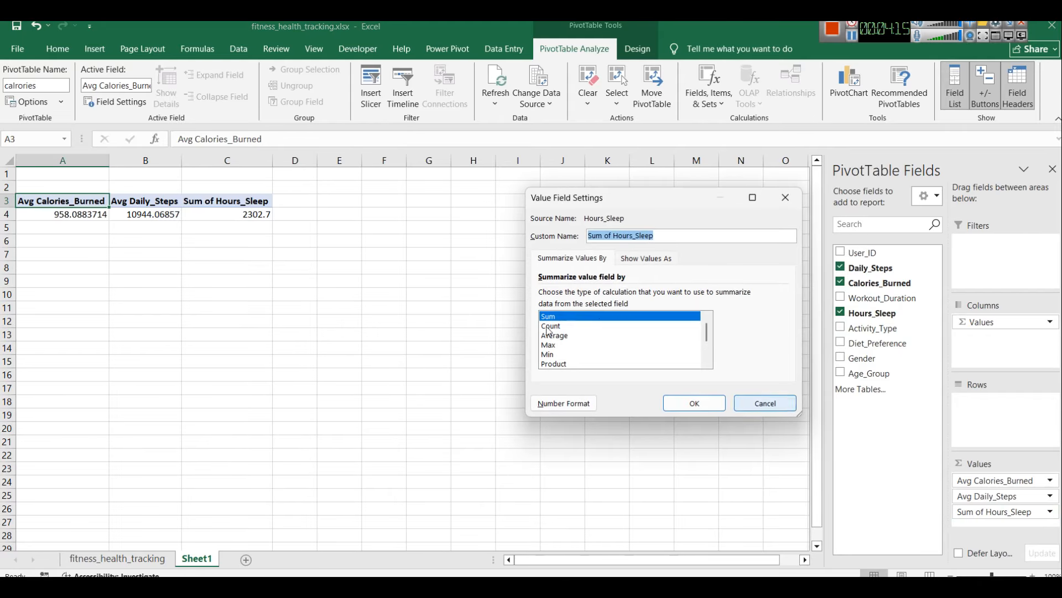
{"action": "left_click", "coordinate": [560, 337]}
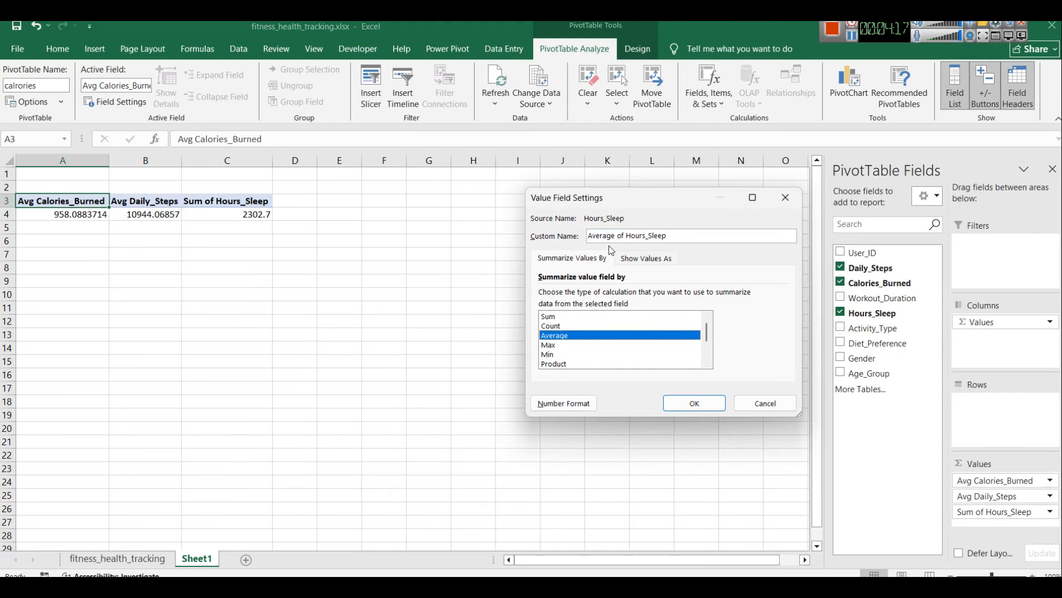
{"action": "left_click_drag", "start_coordinate": [625, 237], "coordinate": [585, 240]}
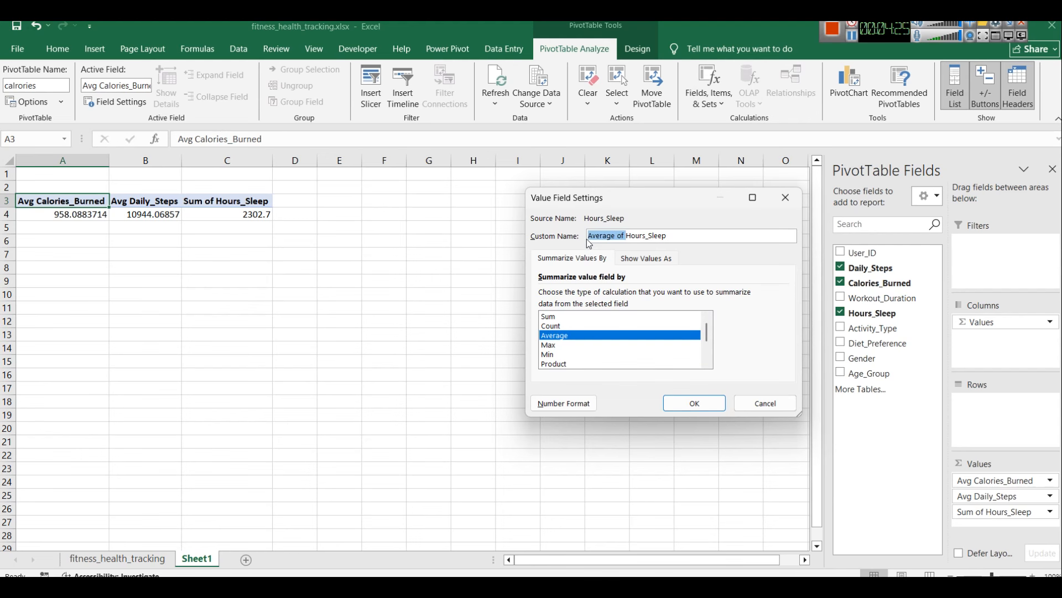
{"action": "type", "text": "Avg"}
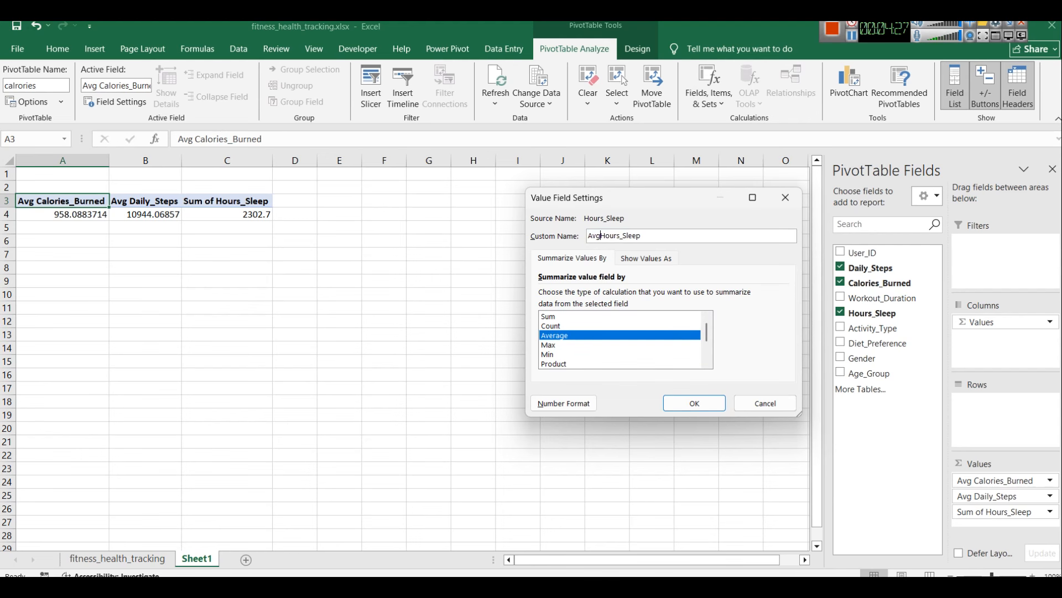
{"action": "key", "text": "BackSpace"}
{"action": "left_click", "coordinate": [695, 403]}
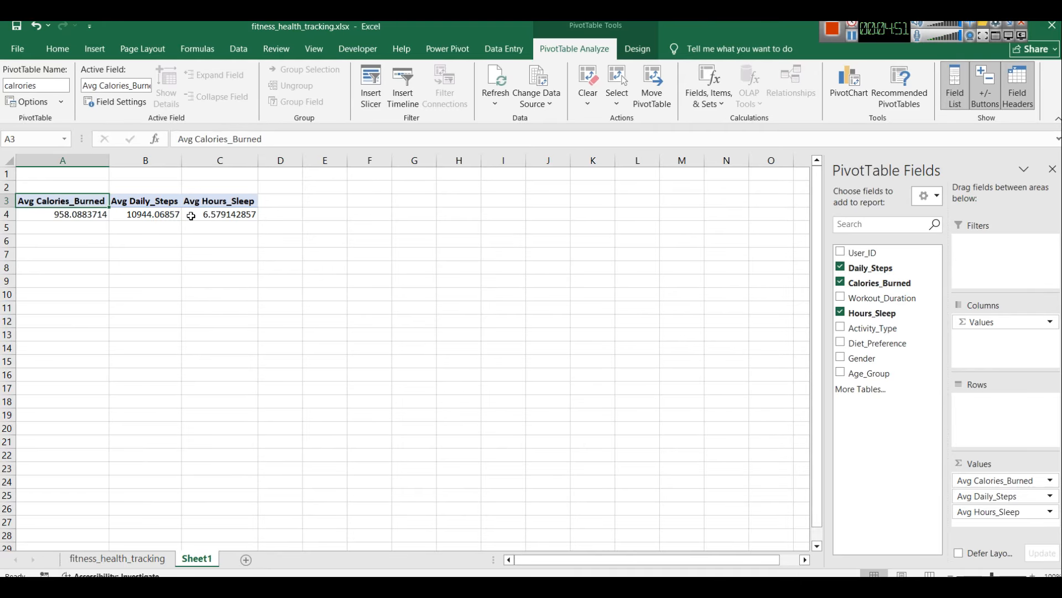
Add Workout_Duration to the PivotTable values, summarized by Average and named Avg. Workout_Duration.
{"action": "left_click", "coordinate": [240, 202]}
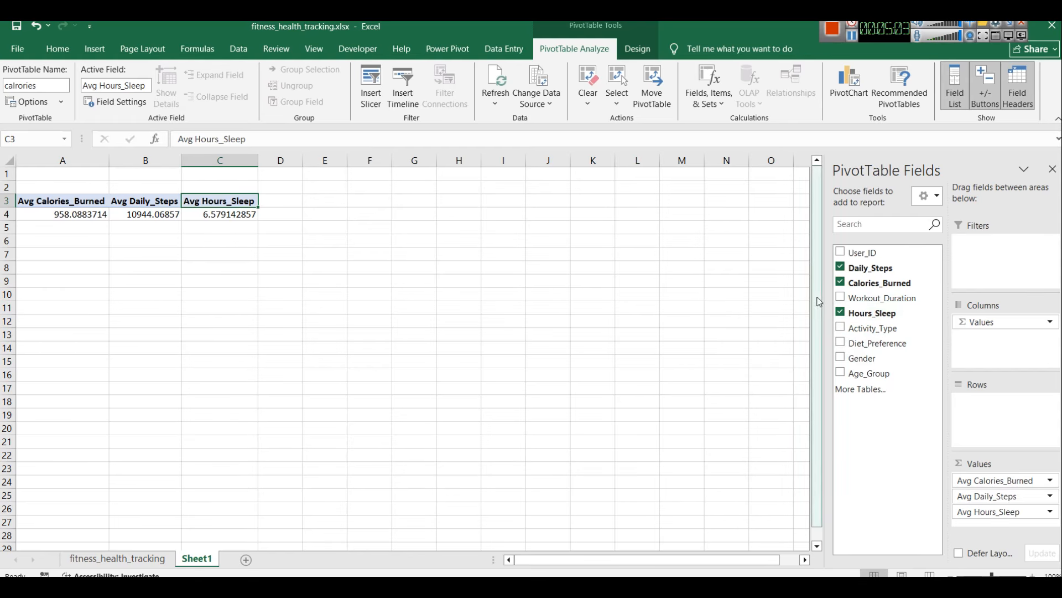
{"action": "left_click", "coordinate": [841, 302]}
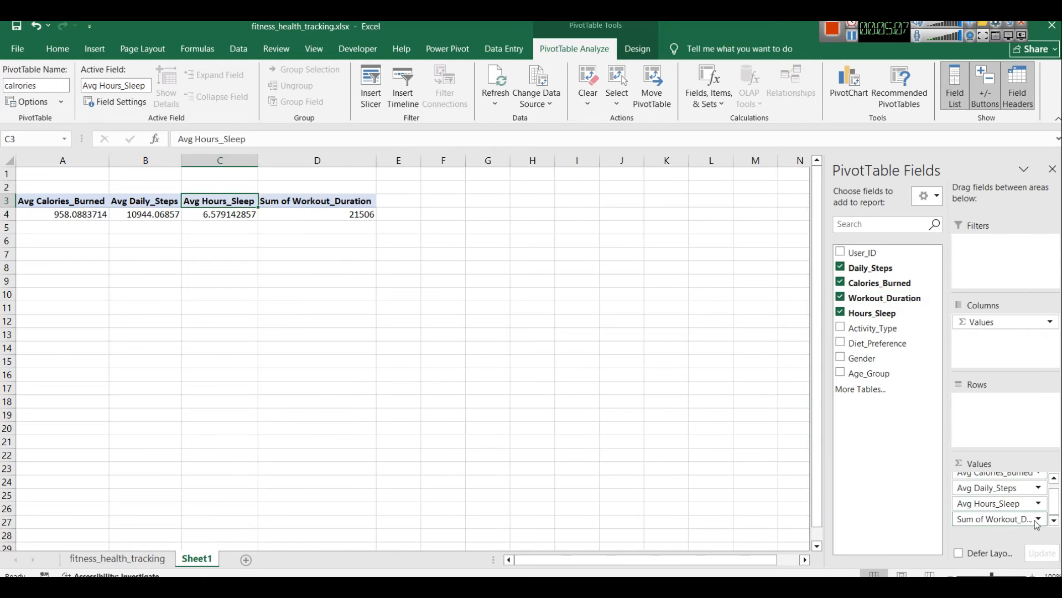
{"action": "left_click", "coordinate": [1039, 518]}
{"action": "left_click", "coordinate": [1000, 509]}
{"action": "type", "text": "Avg. Workout_Duration"}
{"action": "left_click", "coordinate": [555, 336]}
{"action": "left_click", "coordinate": [694, 403]}
Rename the PivotTable with the four averages as KPIs.
{"action": "left_click", "coordinate": [58, 200]}
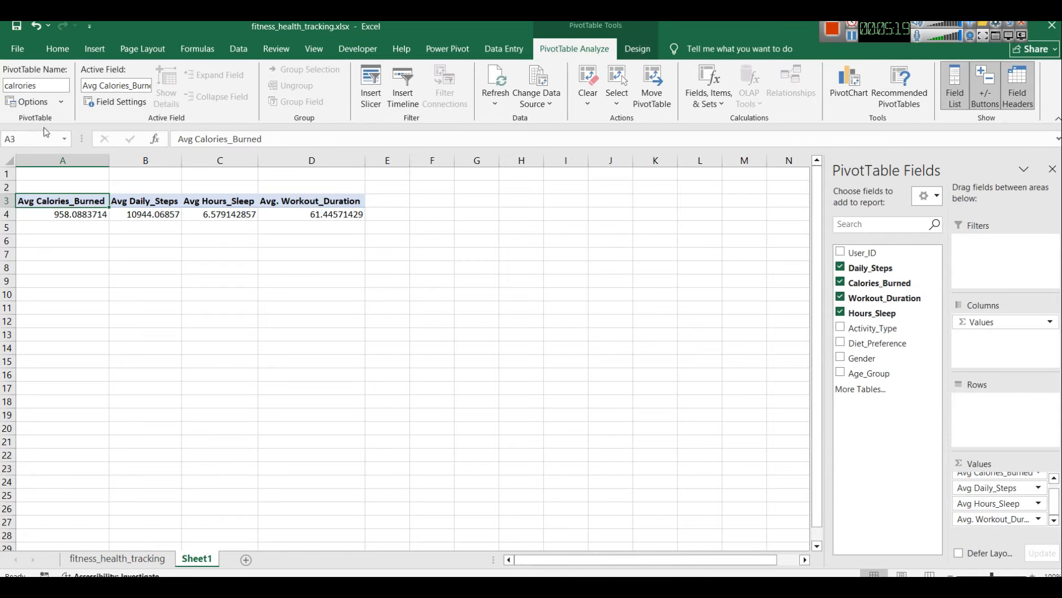
{"action": "left_click", "coordinate": [35, 85]}
{"action": "type", "text": "KPIs"}
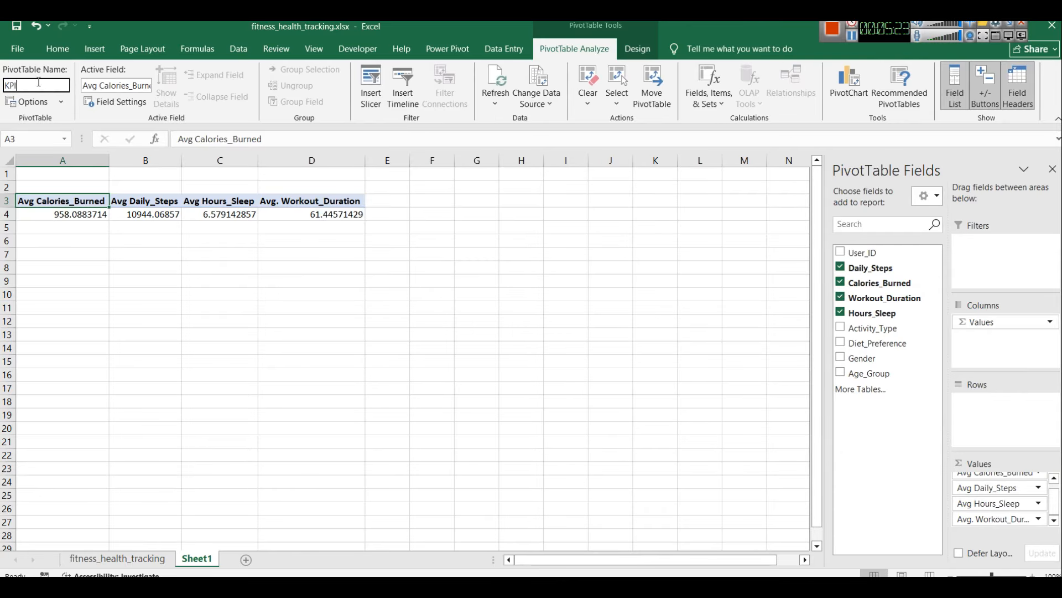
{"action": "key", "text": "Return"}
{"action": "left_click_drag", "start_coordinate": [108, 205], "coordinate": [340, 205]}
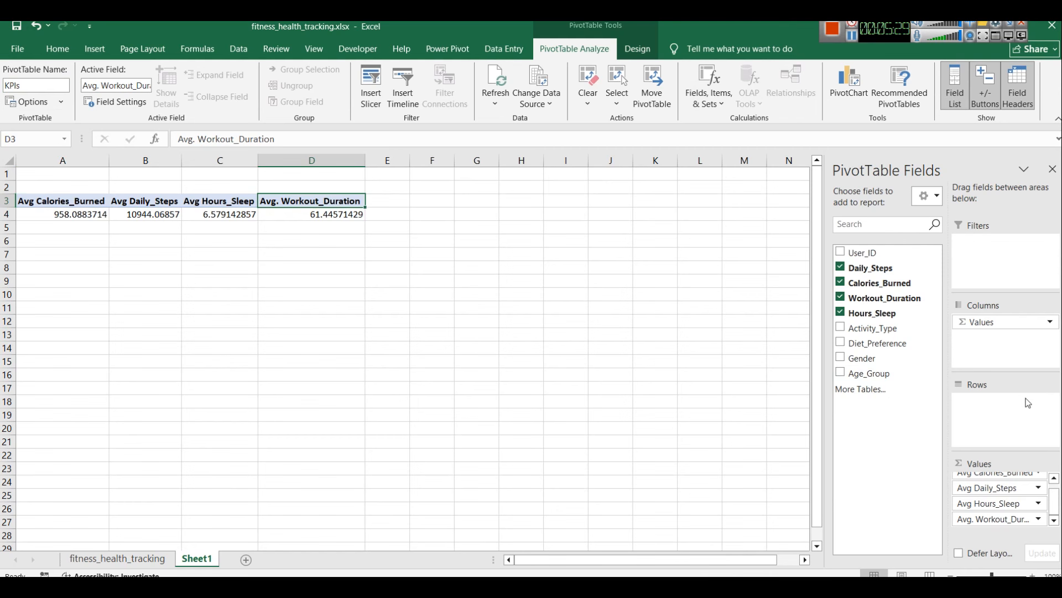
{"action": "scroll", "coordinate": [1006, 501], "scroll_direction": "down", "scroll_amount": 3}
{"action": "scroll", "coordinate": [965, 498], "scroll_direction": "up", "scroll_amount": 1}
{"action": "scroll", "coordinate": [367, 319], "scroll_direction": "up", "scroll_amount": 3}
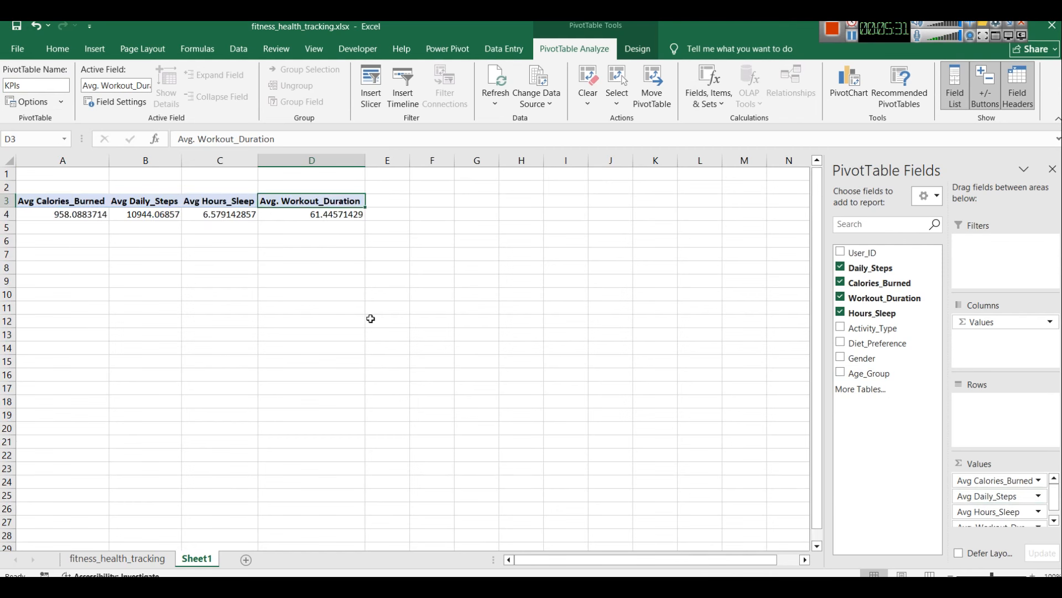
{"action": "left_click", "coordinate": [840, 253]}
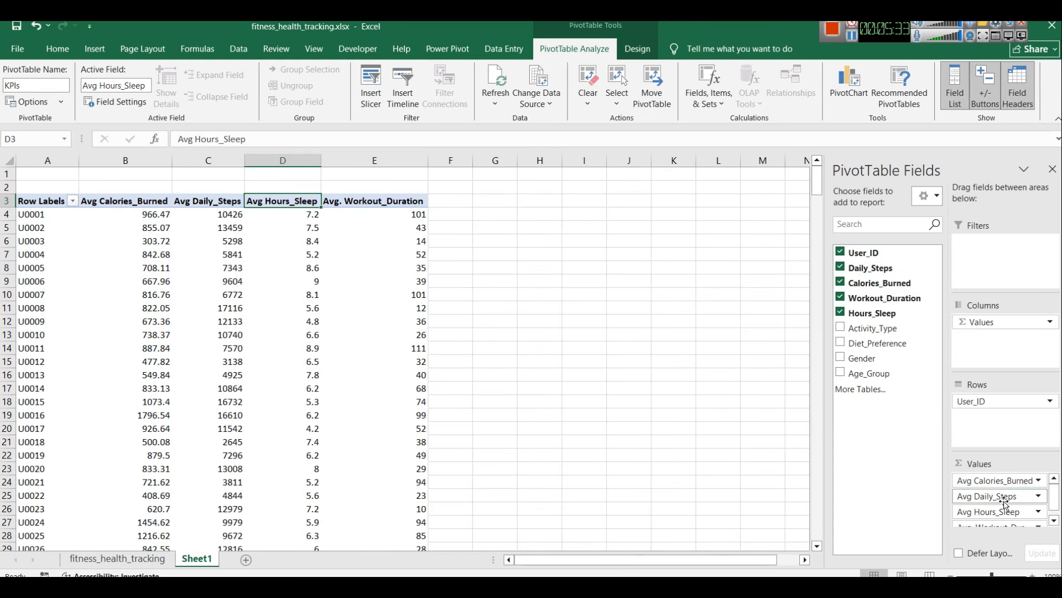
{"action": "scroll", "coordinate": [1021, 515], "scroll_direction": "down", "scroll_amount": 1}
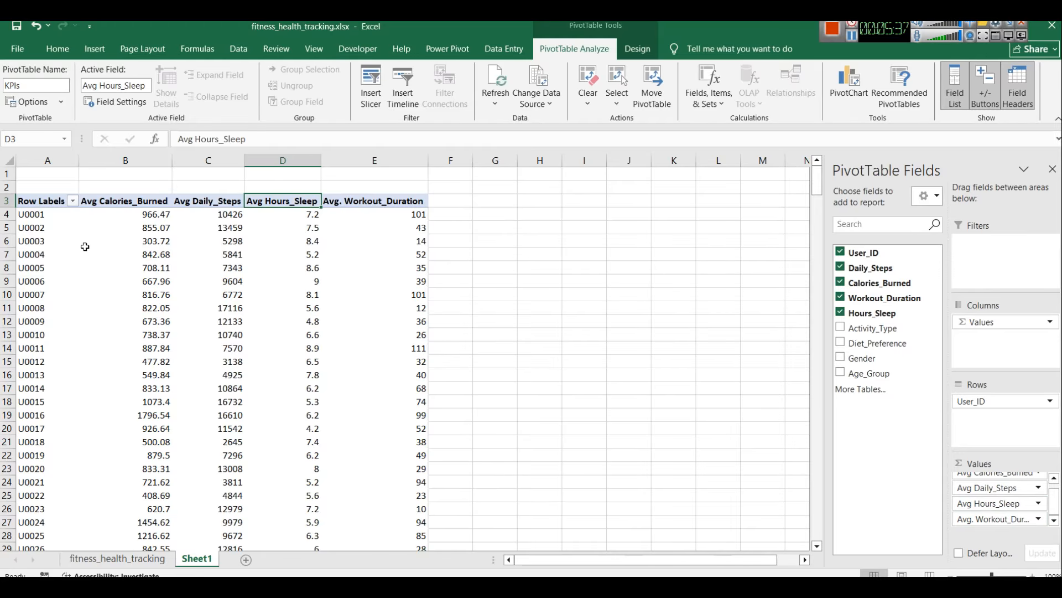
{"action": "mouse_move", "coordinate": [97, 246]}
{"action": "scroll", "coordinate": [351, 339], "scroll_direction": "down", "scroll_amount": 9}
{"action": "scroll", "coordinate": [351, 339], "scroll_direction": "up", "scroll_amount": 9}
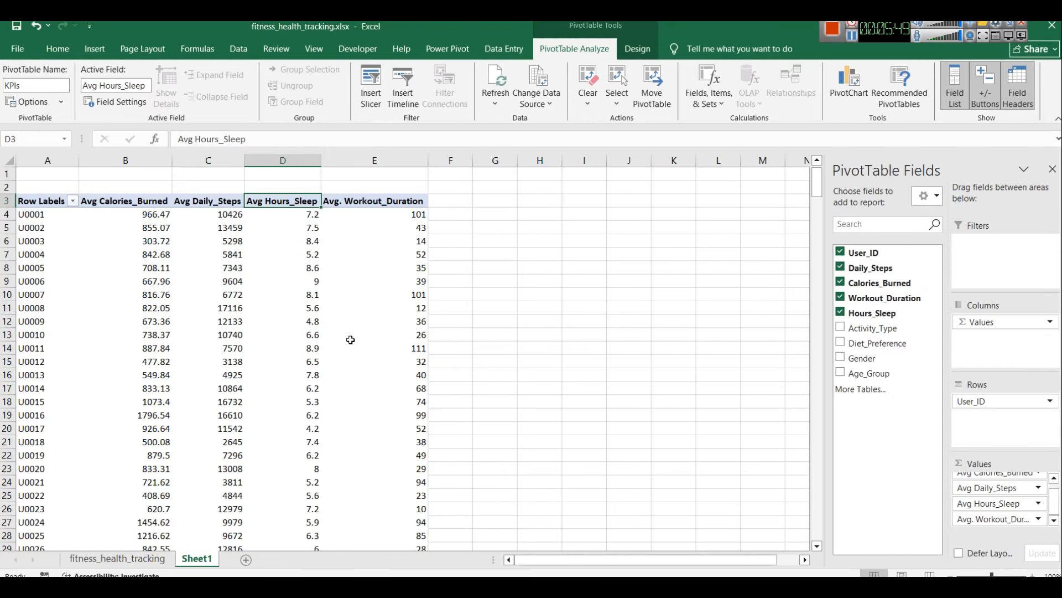
{"action": "left_click", "coordinate": [841, 252]}
Add User_ID as a count to the KPIs PivotTable's values, ahead of Avg Calories_Burned.
{"action": "left_click_drag", "start_coordinate": [858, 256], "coordinate": [1012, 481]}
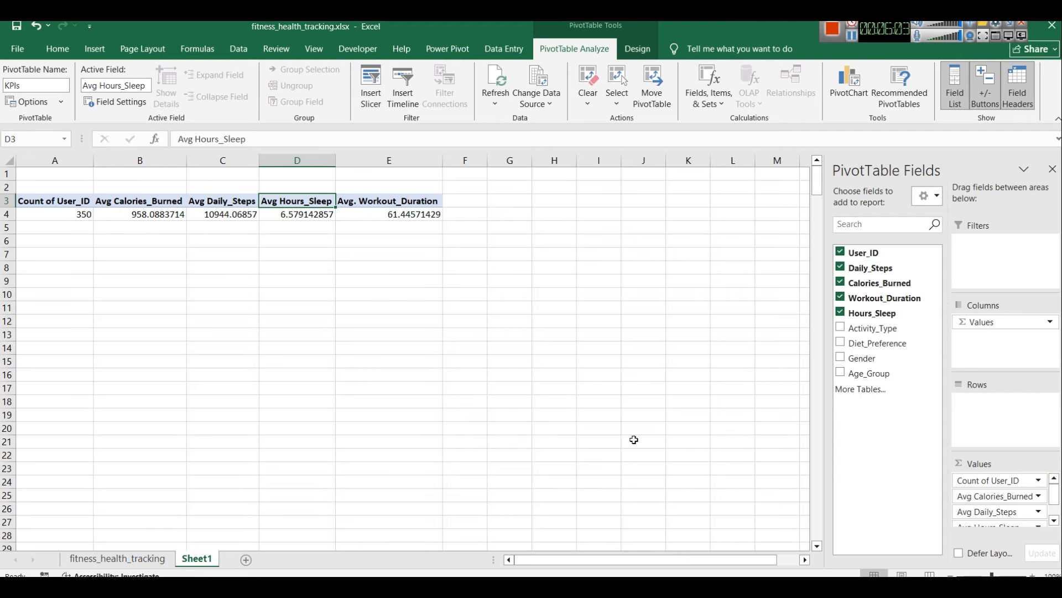
Switch to the Power BI dashboard, examine the Max Workout Duration measure behind the Workout Duration card, and return to Excel.
{"action": "key", "text": "alt+Tab"}
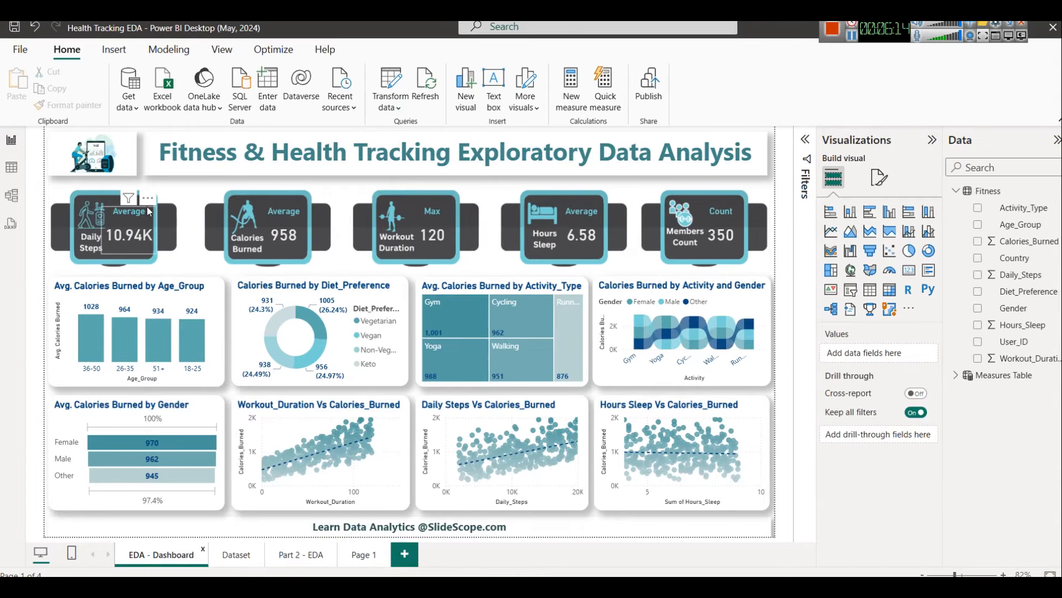
{"action": "left_click", "coordinate": [437, 231]}
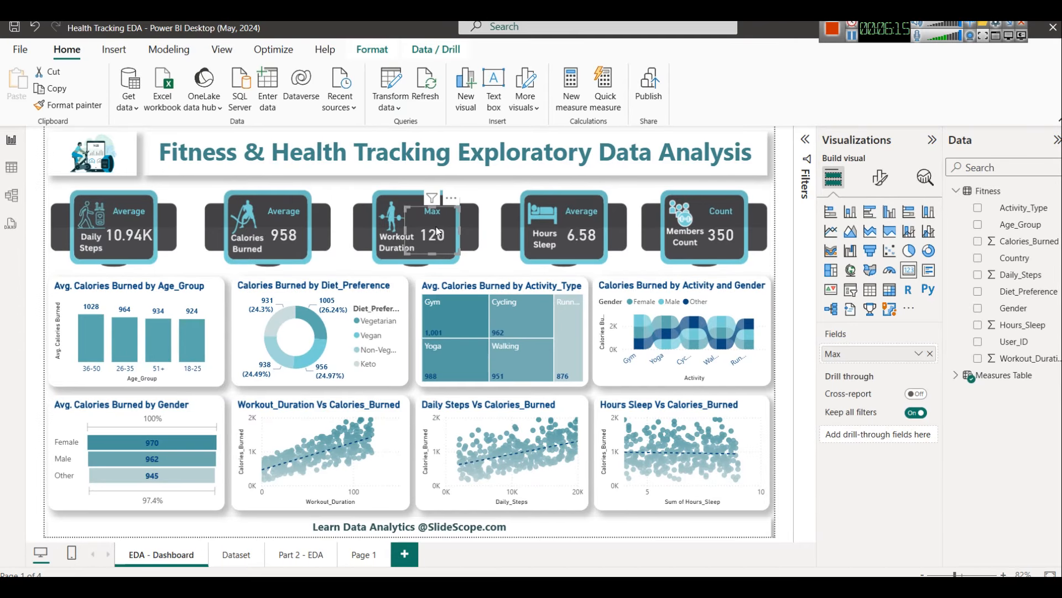
{"action": "left_click", "coordinate": [920, 353]}
{"action": "mouse_move", "coordinate": [940, 391]}
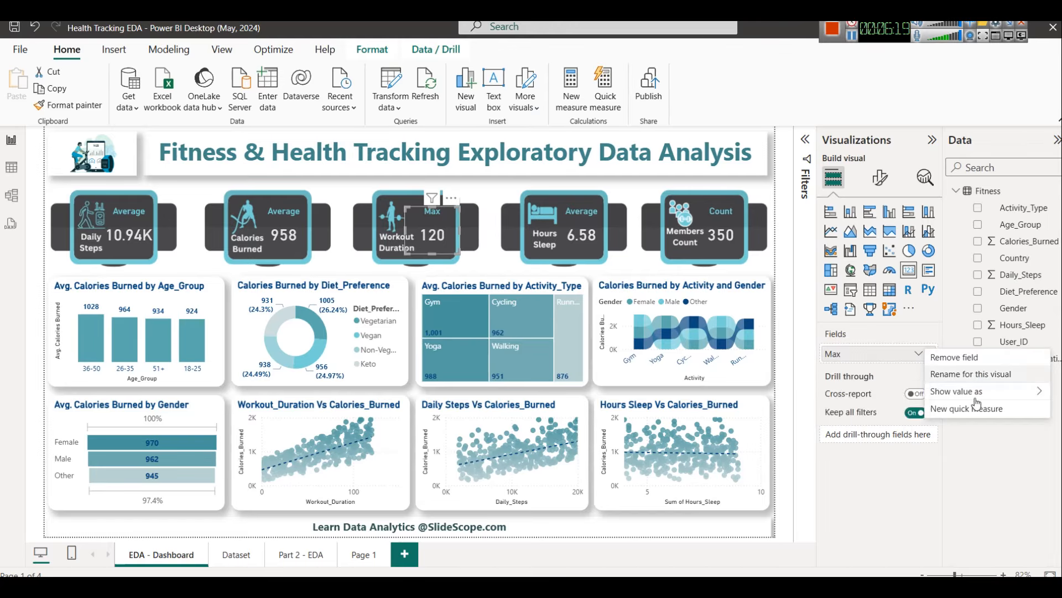
{"action": "left_click", "coordinate": [844, 349]}
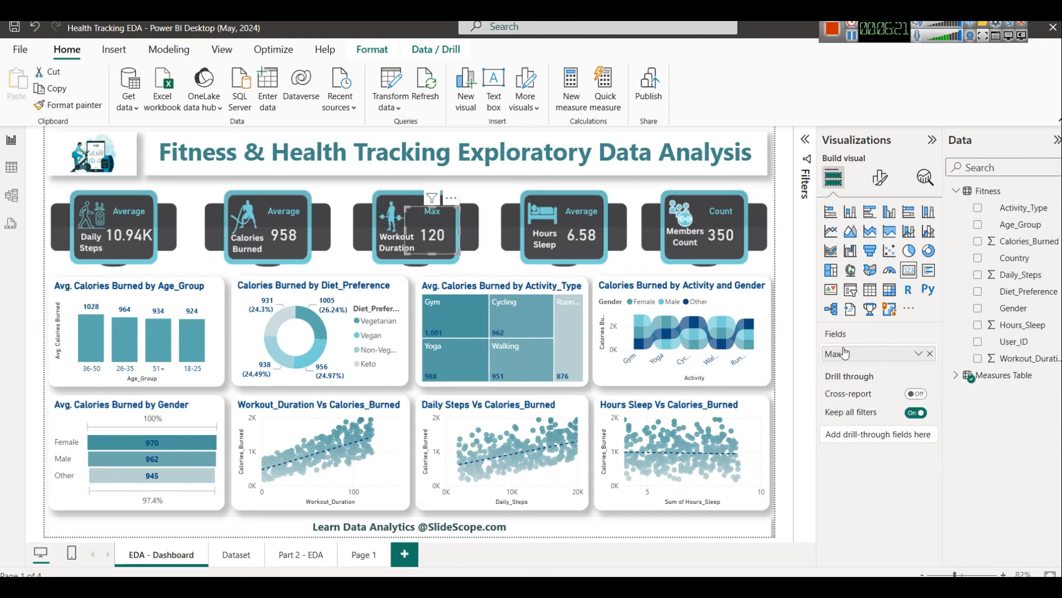
{"action": "left_click", "coordinate": [955, 375]}
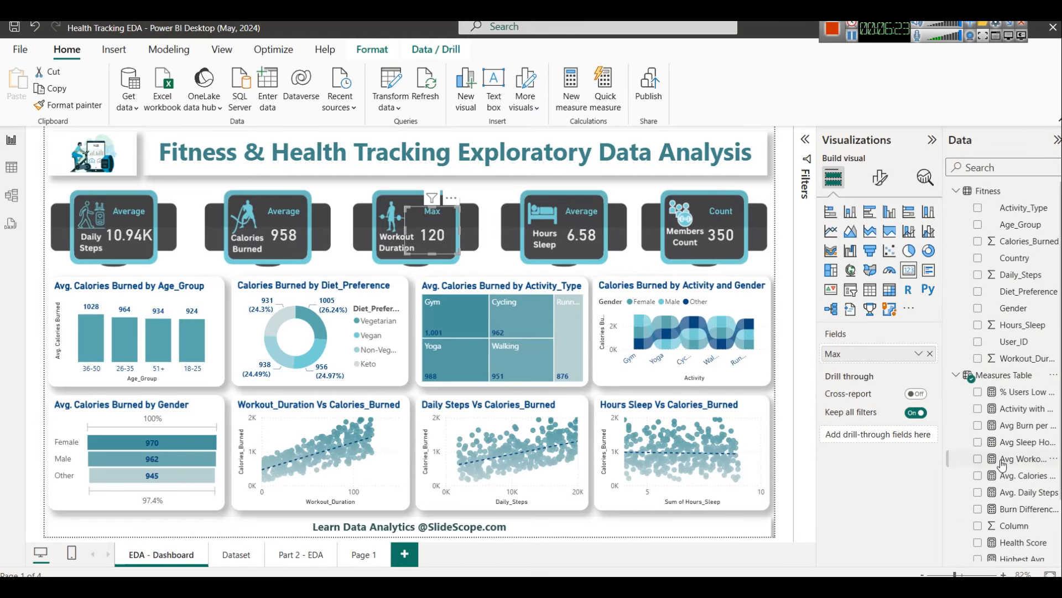
{"action": "scroll", "coordinate": [1001, 465], "scroll_direction": "down", "scroll_amount": 2}
{"action": "left_click", "coordinate": [1013, 502]}
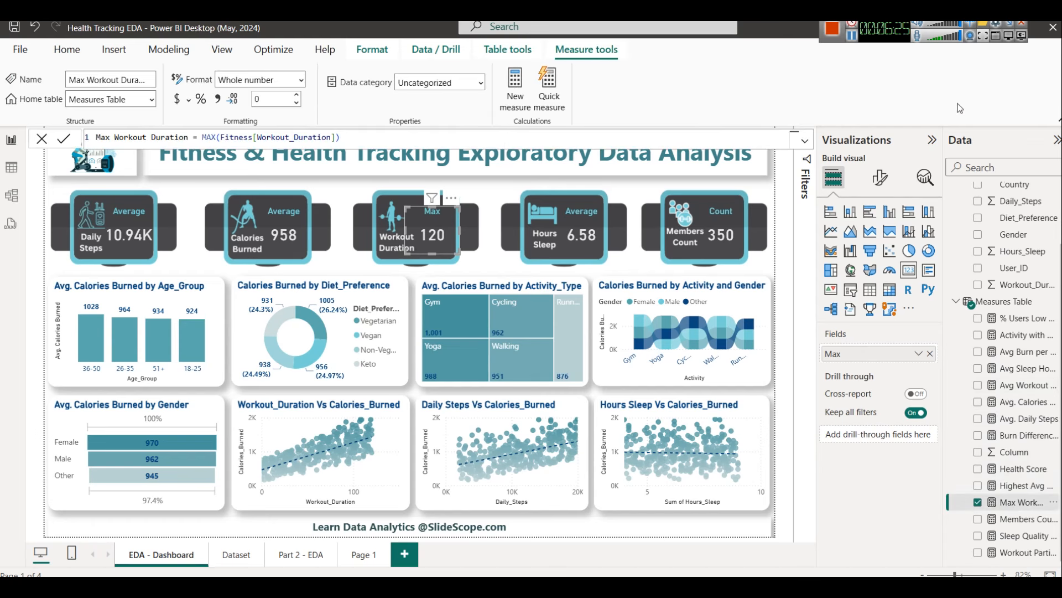
{"action": "left_click_drag", "start_coordinate": [879, 36], "coordinate": [816, 36]}
{"action": "left_click", "coordinate": [989, 27]}
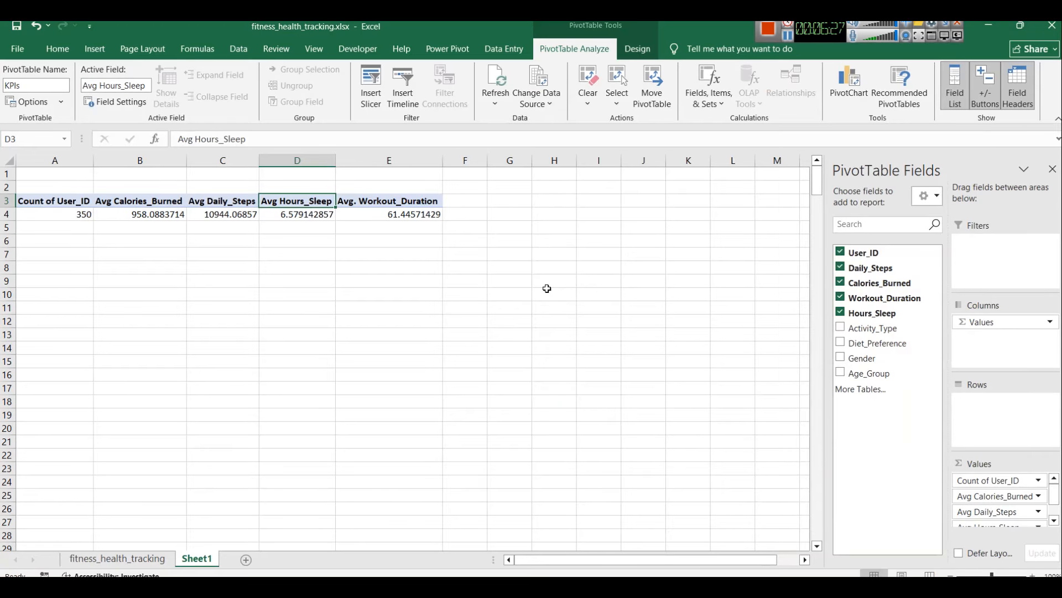
Select the whole KPIs PivotTable, including its headers and values, in A3:E4.
{"action": "left_click", "coordinate": [477, 337]}
{"action": "left_click_drag", "start_coordinate": [83, 207], "coordinate": [446, 220]}
{"action": "left_click", "coordinate": [391, 279]}
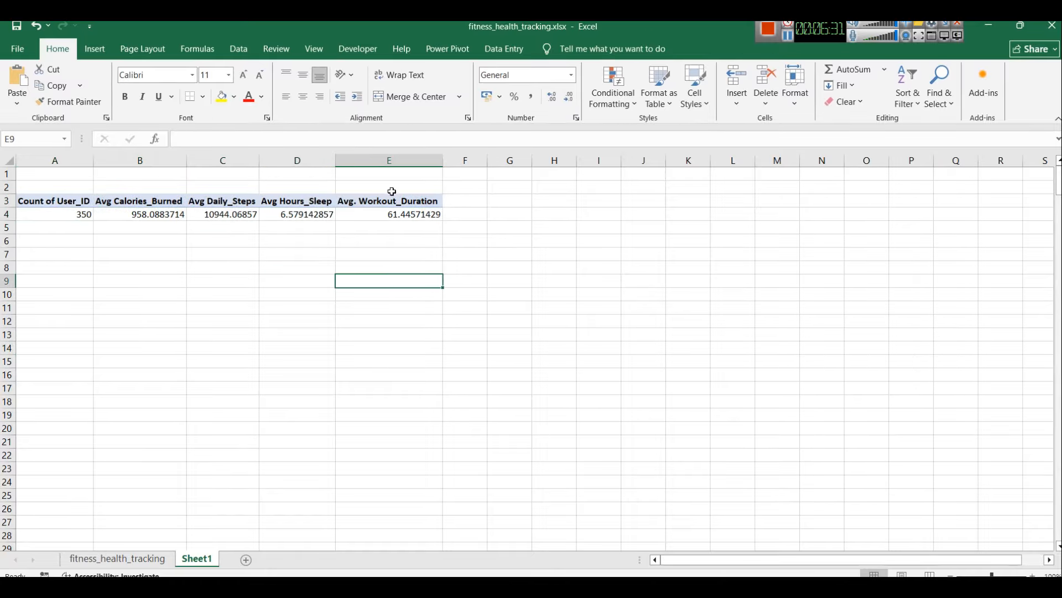
{"action": "left_click_drag", "start_coordinate": [403, 214], "coordinate": [50, 200]}
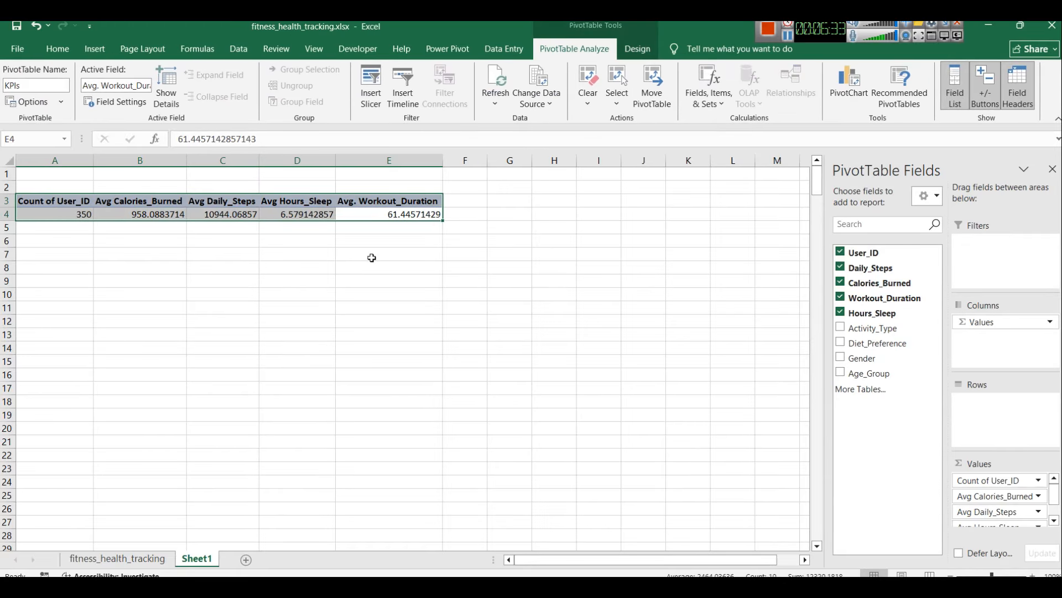
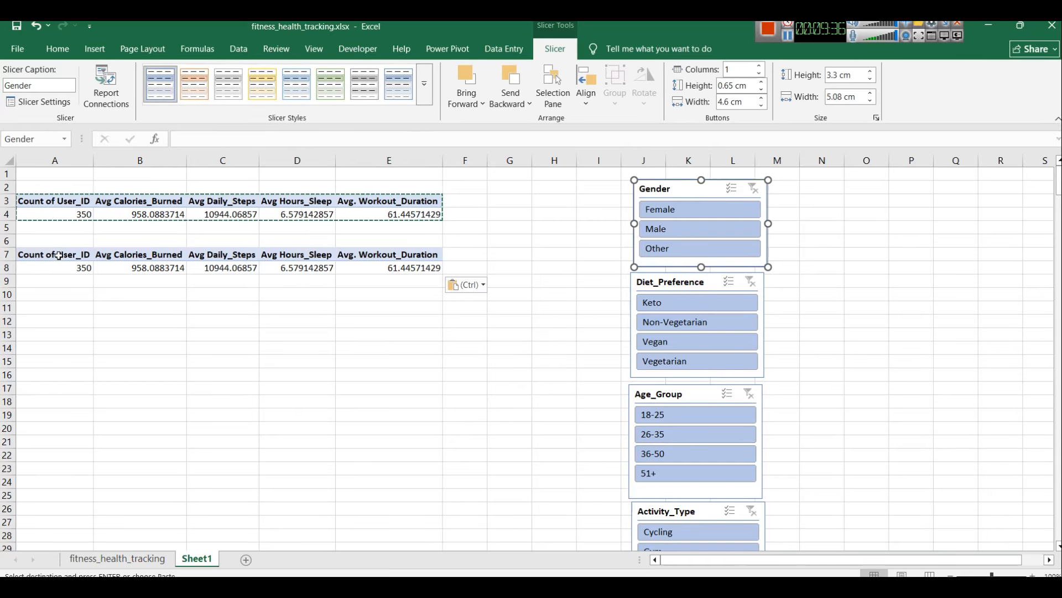
Examine which slicers are connected to the KPIs PivotTable and to its copy in row 7.
{"action": "left_click", "coordinate": [56, 201]}
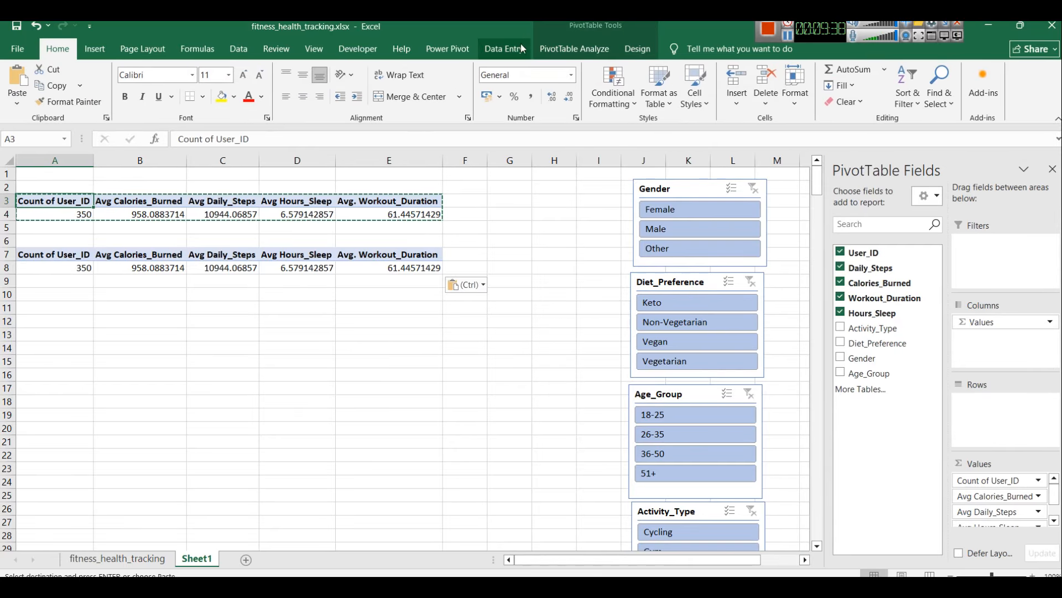
{"action": "left_click", "coordinate": [562, 51]}
{"action": "left_click", "coordinate": [444, 88]}
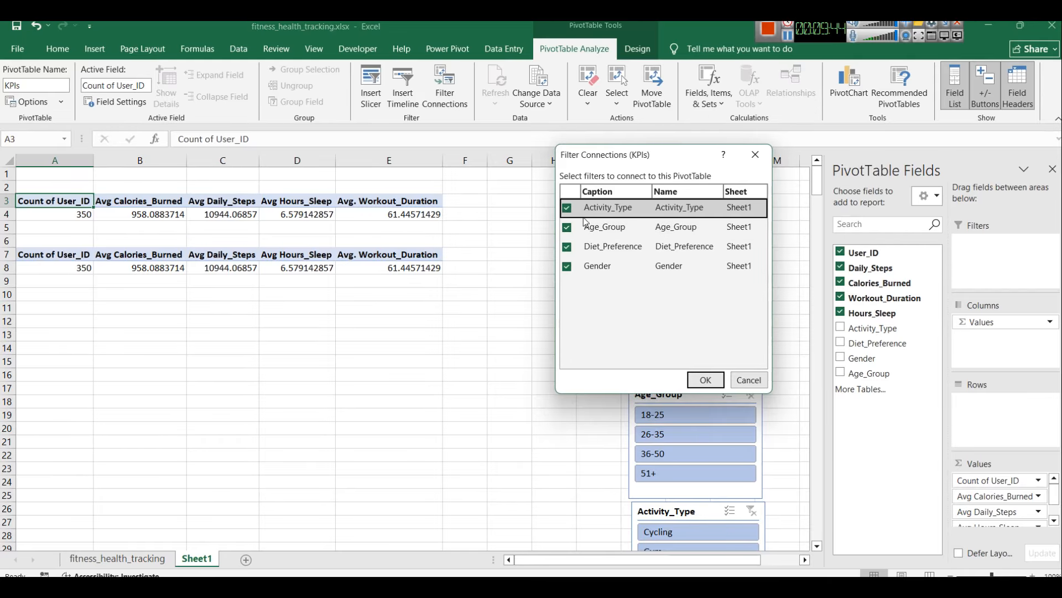
{"action": "left_click", "coordinate": [744, 377]}
{"action": "left_click", "coordinate": [50, 257]}
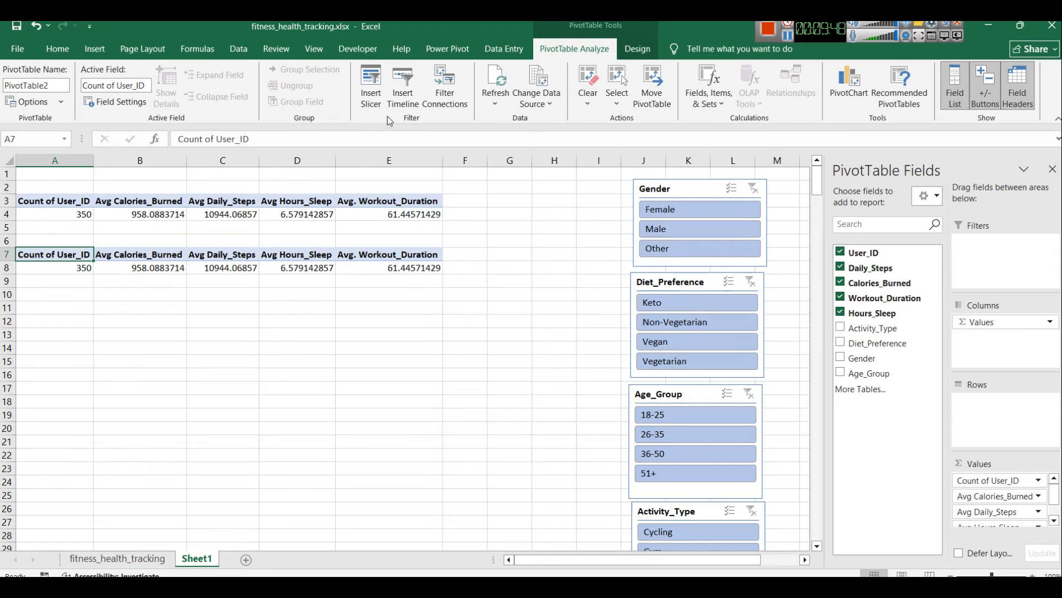
{"action": "left_click", "coordinate": [444, 89]}
{"action": "left_click_drag", "start_coordinate": [661, 203], "coordinate": [660, 111]}
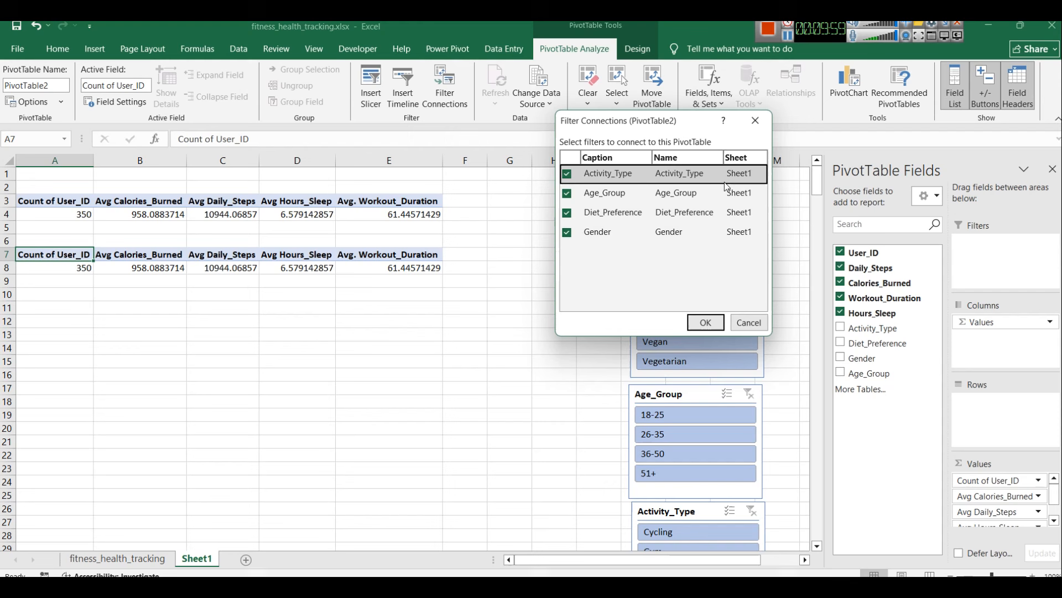
{"action": "left_click", "coordinate": [749, 323]}
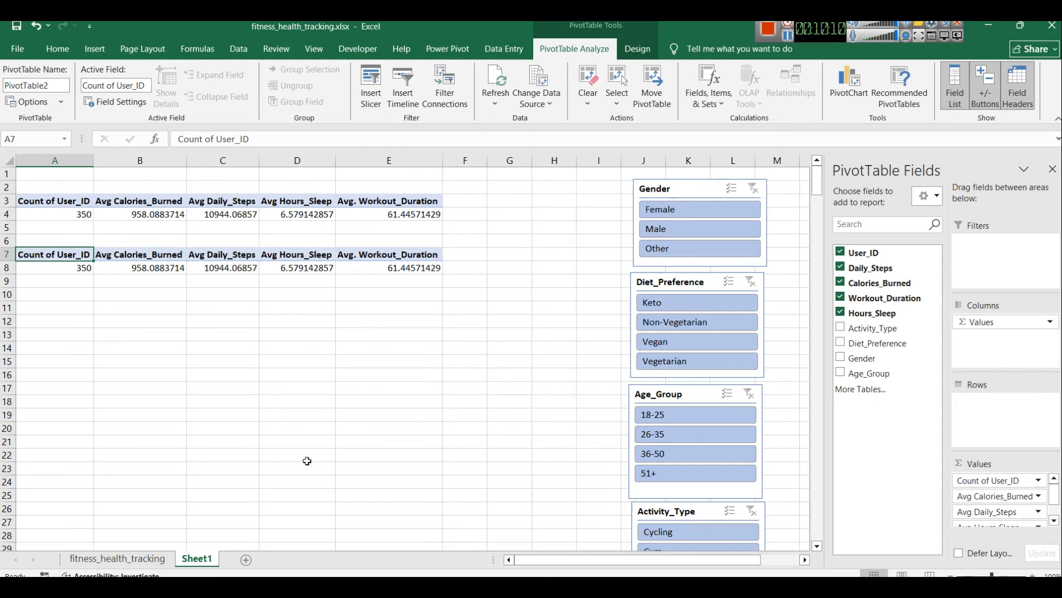
Switch to the Power BI report view, examine the Avg. Calories Burned by Age_Group chart, and return to Excel.
{"action": "key", "text": "alt+Tab"}
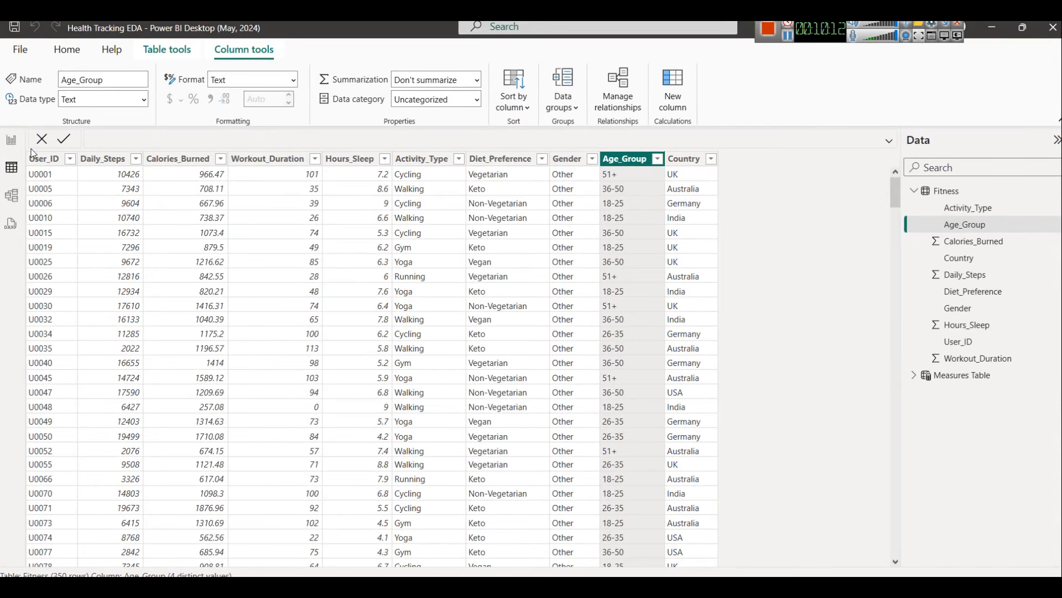
{"action": "left_click", "coordinate": [15, 142]}
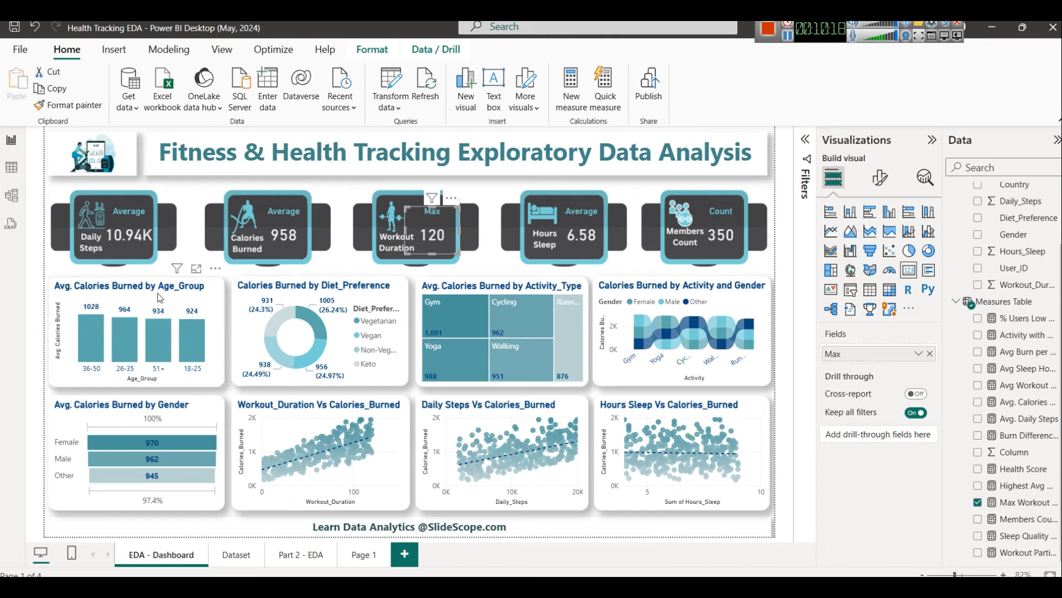
{"action": "key", "text": "alt+Tab"}
Reduce the copied PivotTable's values to Avg Calories_Burned and add Age_Group to its rows.
{"action": "left_click", "coordinate": [840, 297]}
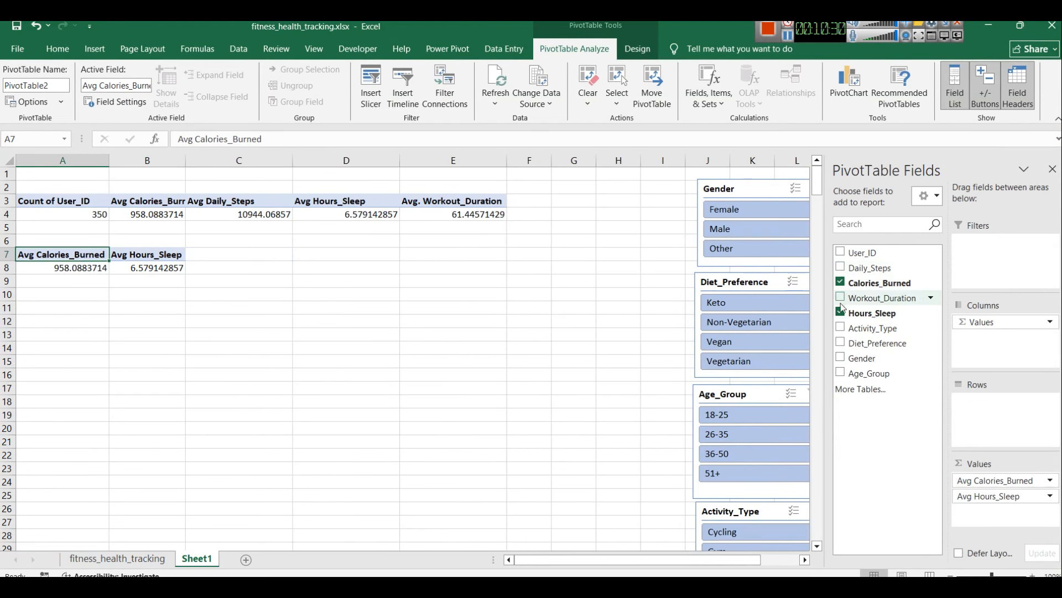
{"action": "left_click", "coordinate": [840, 312]}
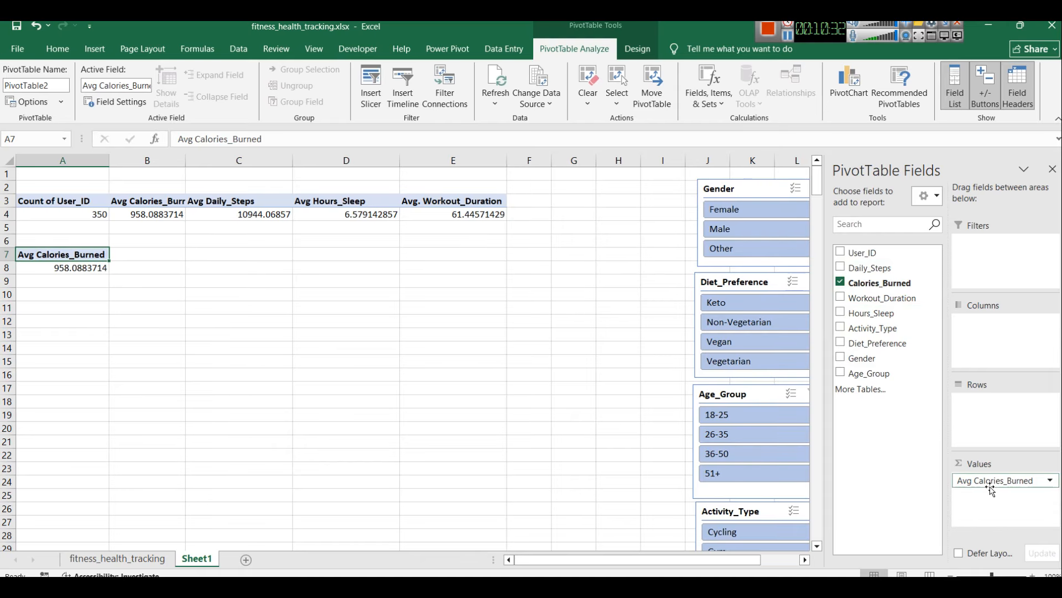
{"action": "left_click", "coordinate": [840, 373]}
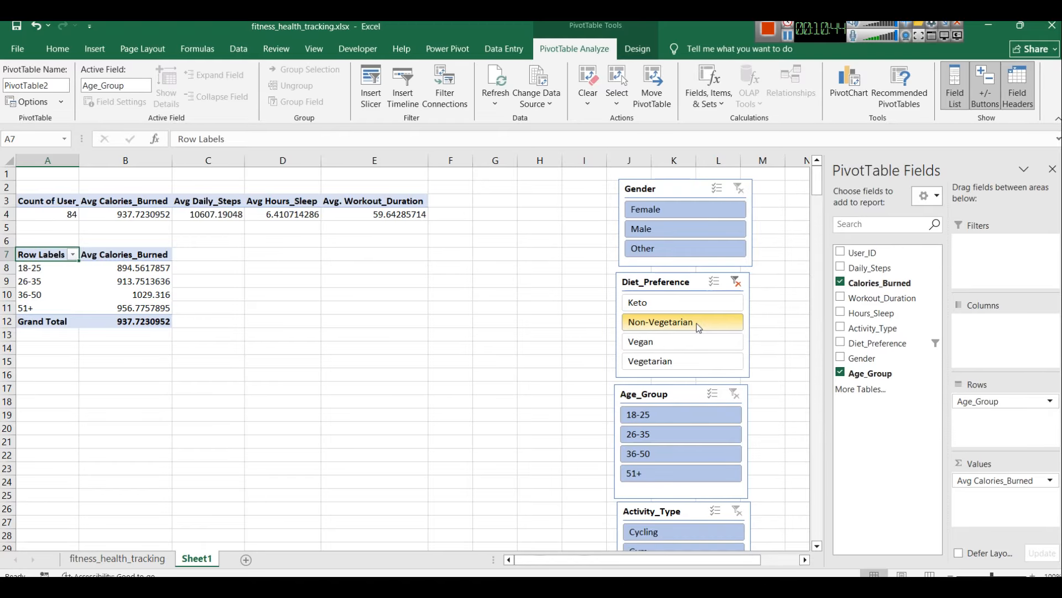
Test the Diet_Preference slicer with Keto and clear its filter.
{"action": "left_click", "coordinate": [696, 306]}
{"action": "left_click", "coordinate": [737, 282]}
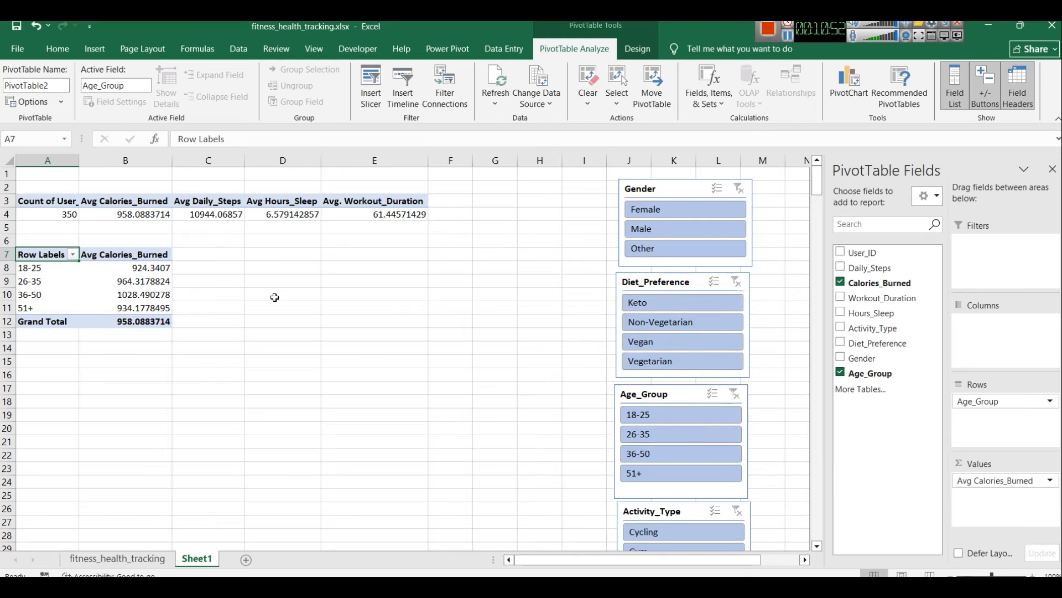
{"action": "left_click_drag", "start_coordinate": [144, 321], "coordinate": [33, 254]}
{"action": "left_click", "coordinate": [95, 48]}
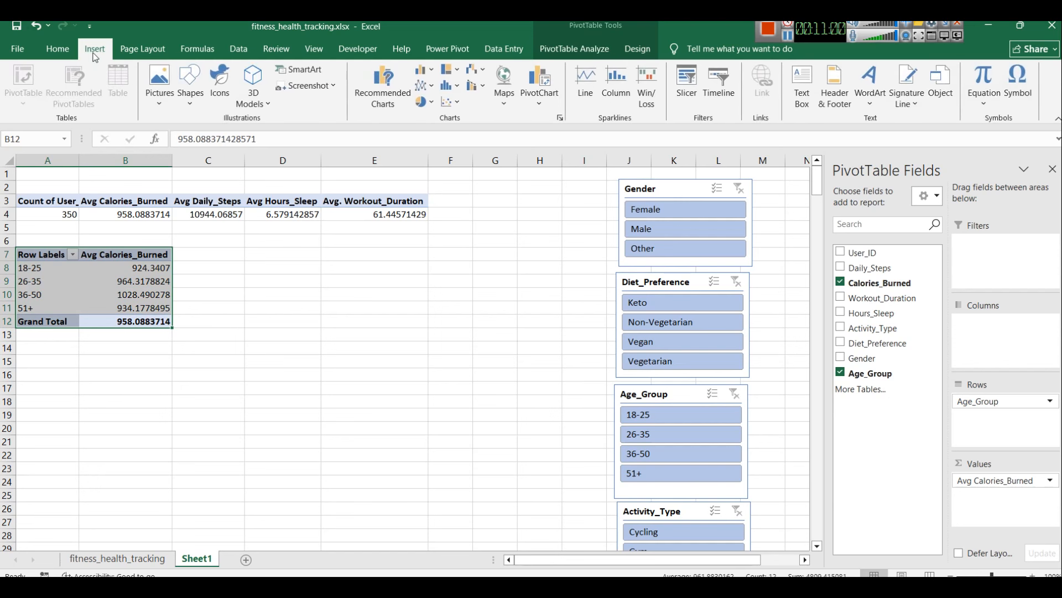
{"action": "left_click", "coordinate": [422, 72]}
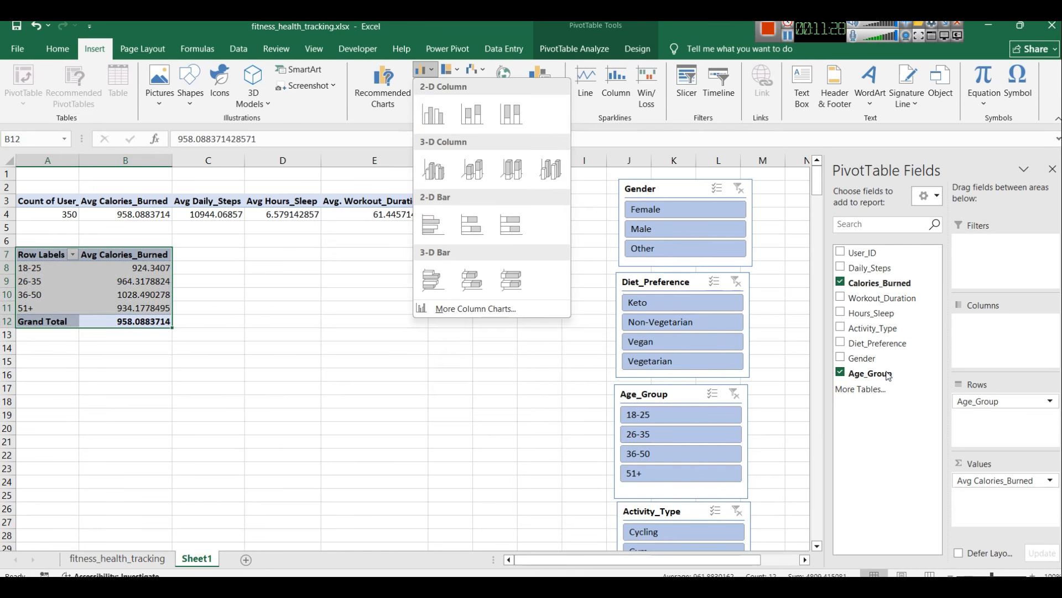
Add Workout_Duration to the Age_Group PivotTable's values, summarized by Average and named Avg Workout_Duration.
{"action": "left_click", "coordinate": [841, 297]}
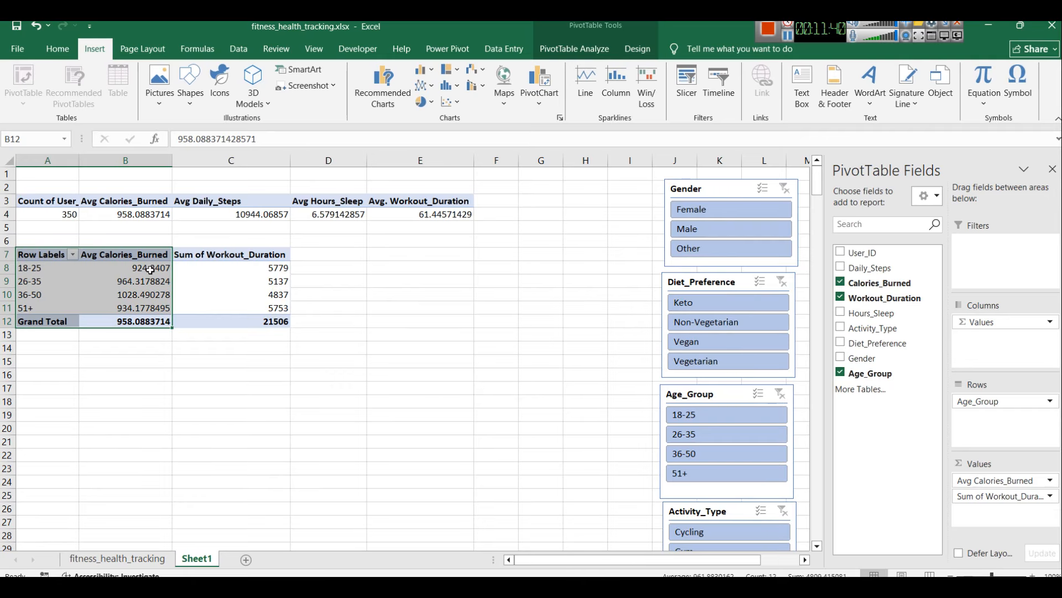
{"action": "left_click", "coordinate": [1050, 495]}
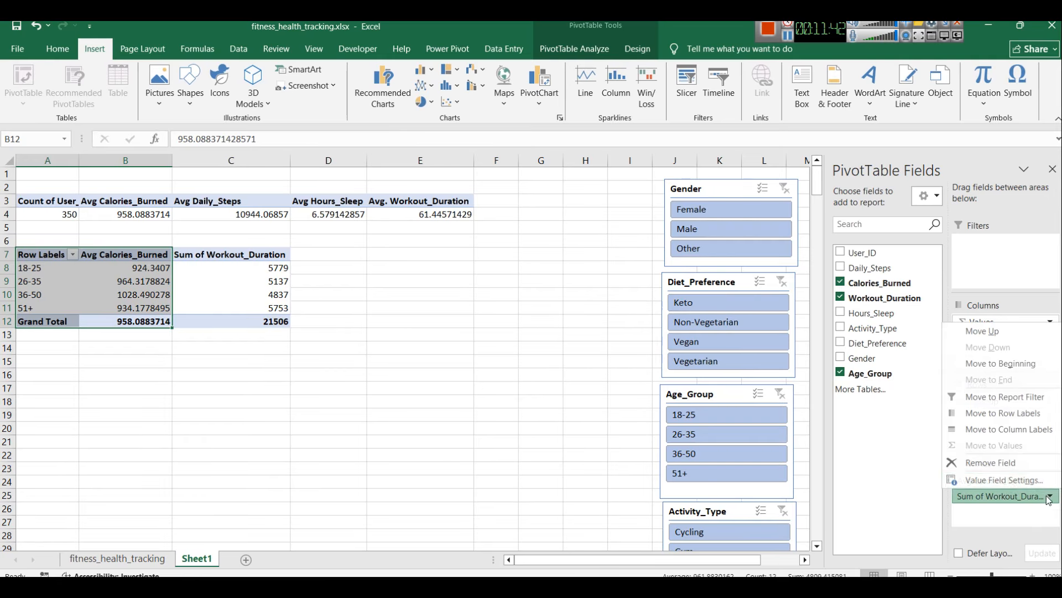
{"action": "left_click", "coordinate": [991, 479]}
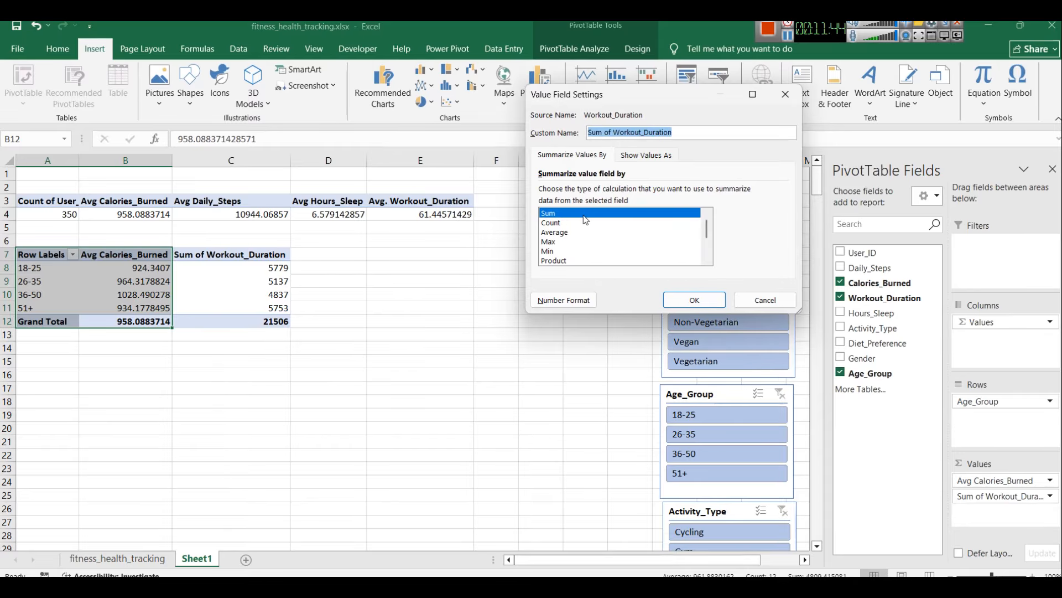
{"action": "left_click", "coordinate": [553, 231]}
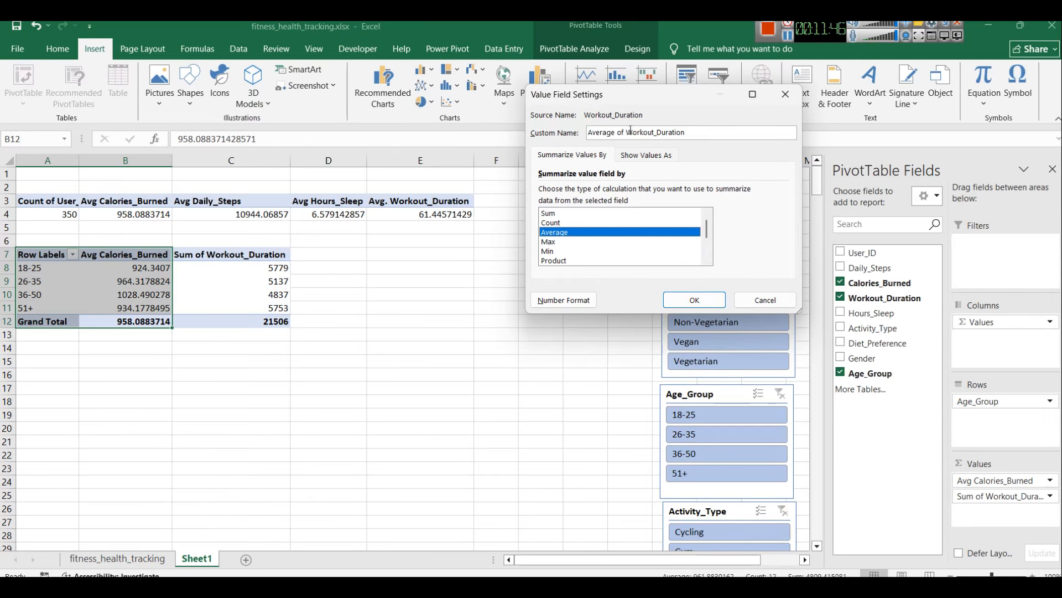
{"action": "left_click_drag", "start_coordinate": [626, 132], "coordinate": [525, 141]}
{"action": "type", "text": "Avg"}
{"action": "key", "text": "Return"}
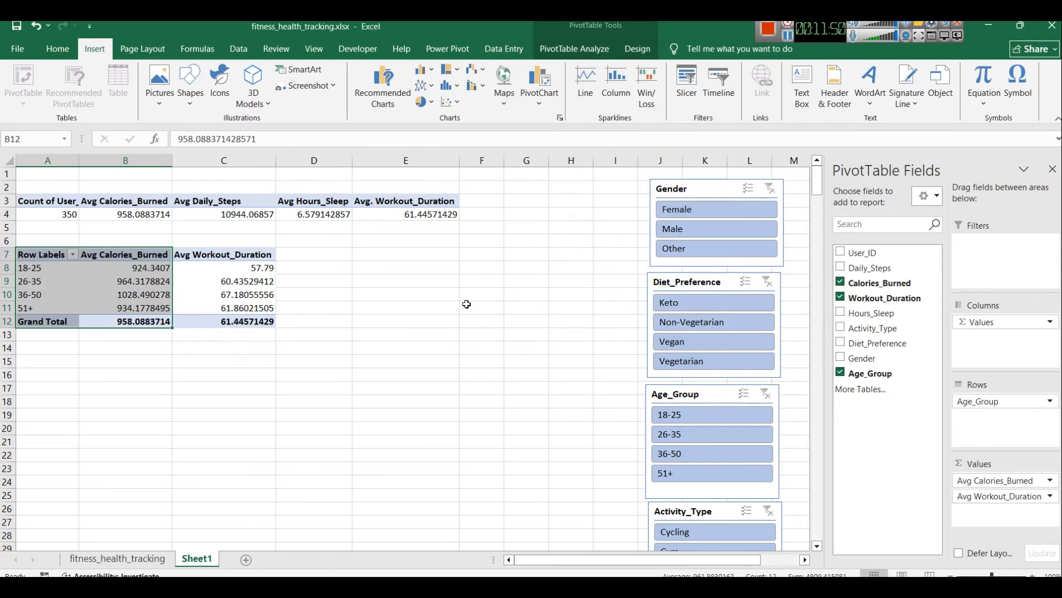
Examine the average workout durations in the Age_Group PivotTable and switch to the Power BI dashboard.
{"action": "left_click", "coordinate": [211, 321]}
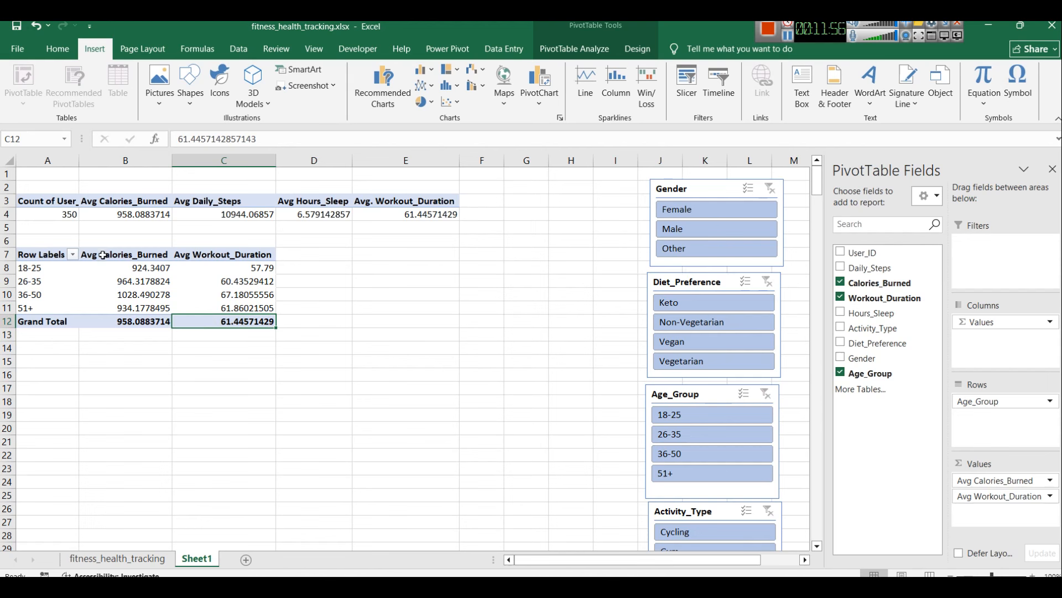
{"action": "left_click", "coordinate": [260, 270]}
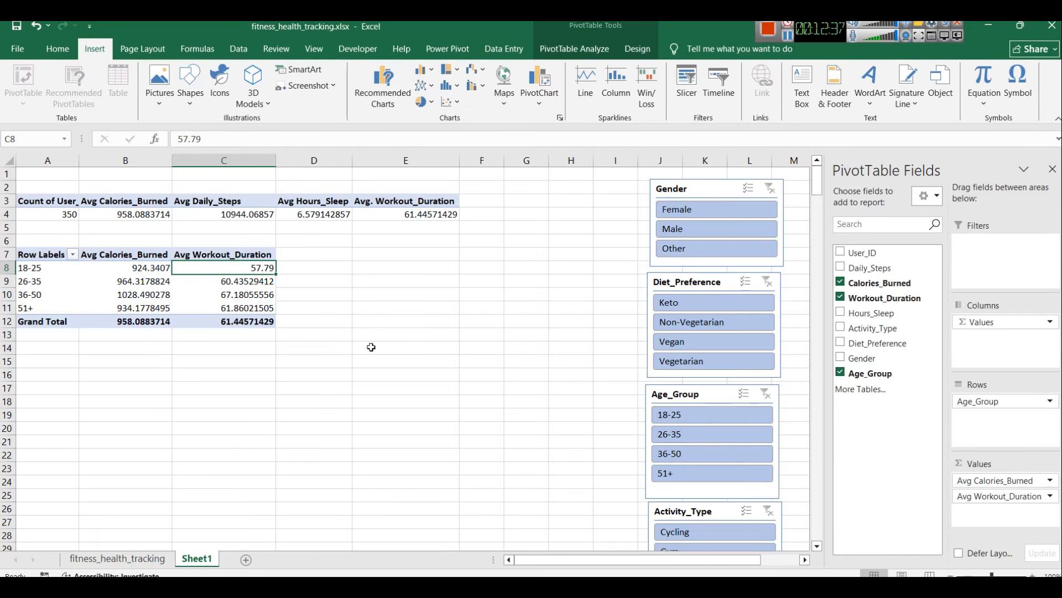
{"action": "left_click", "coordinate": [465, 587]}
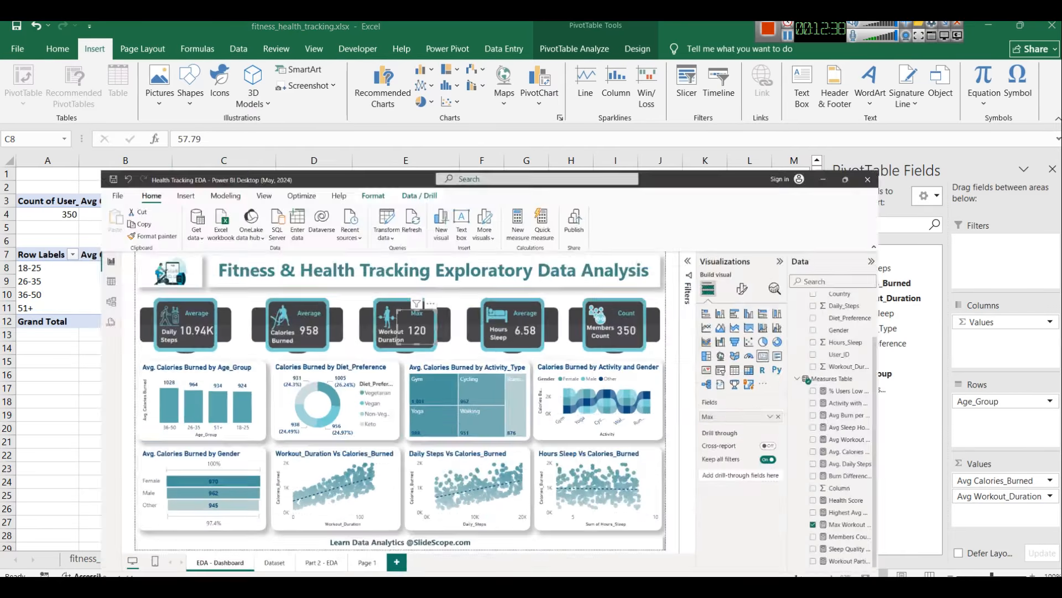
Switch back to Excel and insert a Clustered Column - Line on Secondary Axis combo chart from the Age_Group PivotTable.
{"action": "left_click", "coordinate": [465, 587]}
{"action": "left_click_drag", "start_coordinate": [233, 321], "coordinate": [12, 253]}
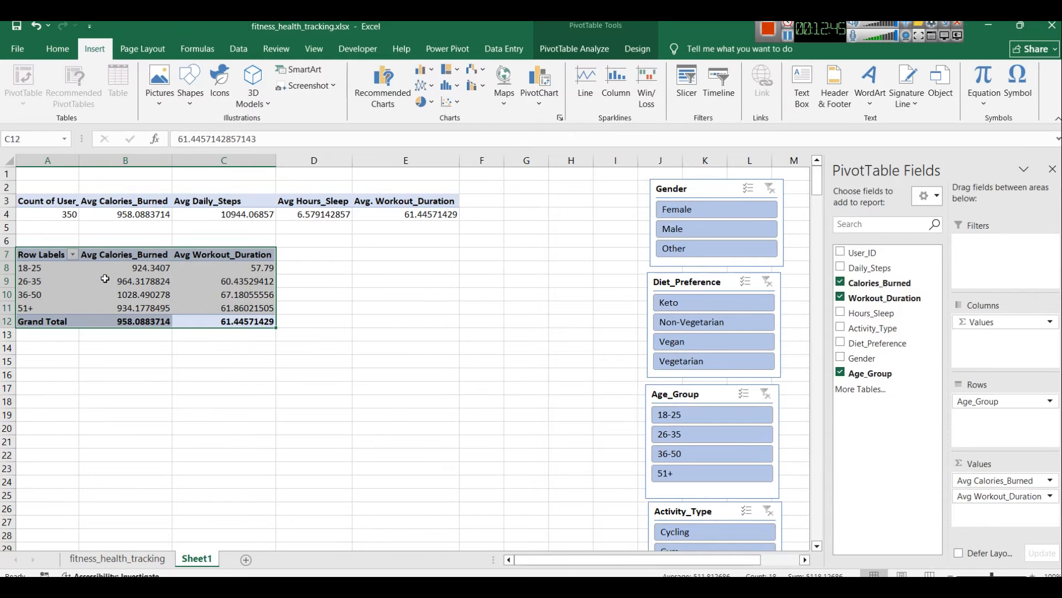
{"action": "left_click", "coordinate": [423, 69]}
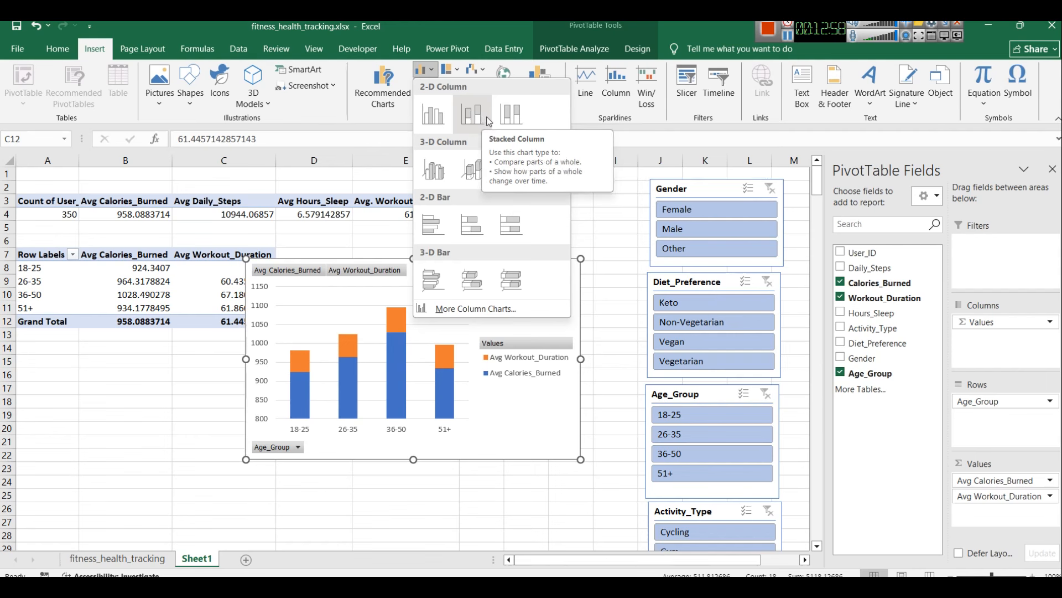
{"action": "left_click", "coordinate": [571, 139]}
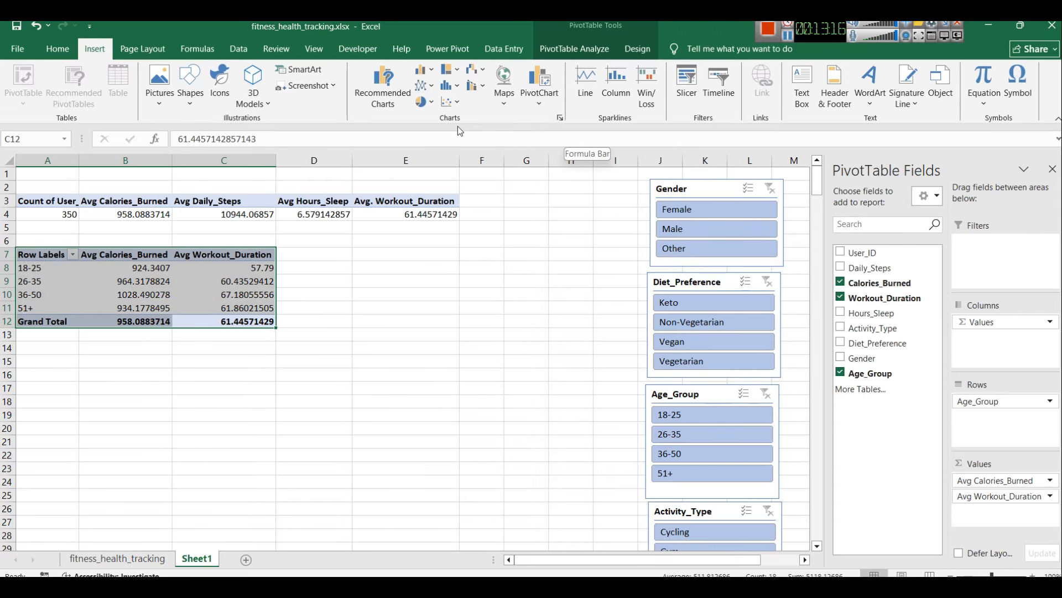
{"action": "left_click", "coordinate": [475, 89]}
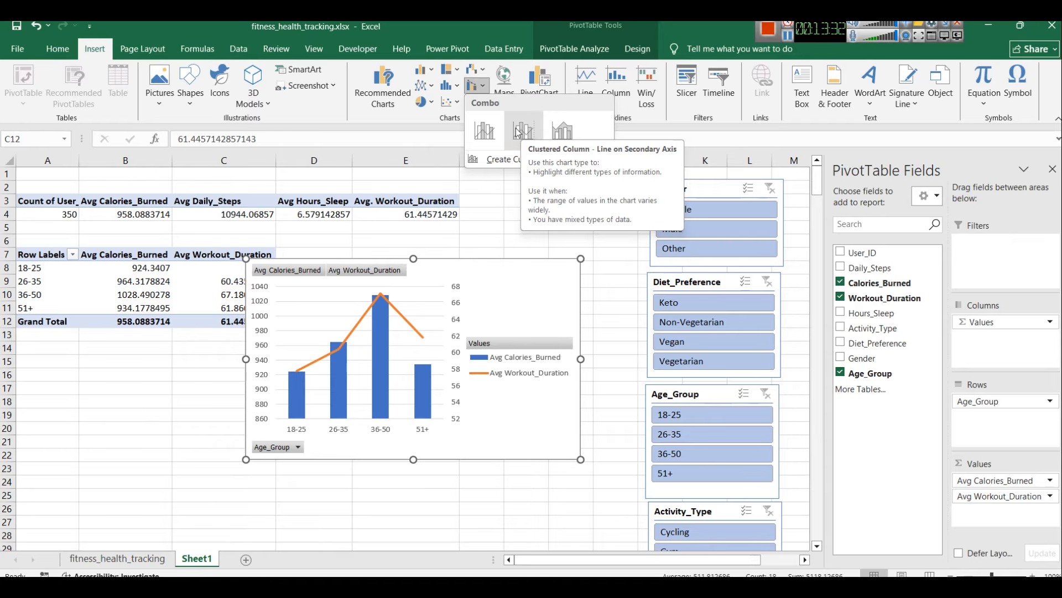
{"action": "left_click", "coordinate": [518, 132]}
Apply the dark background style to the combo chart, then shrink and place it between the Age_Group PivotTable and the slicers.
{"action": "left_click", "coordinate": [597, 296]}
{"action": "scroll", "coordinate": [713, 456], "scroll_direction": "down", "scroll_amount": 2}
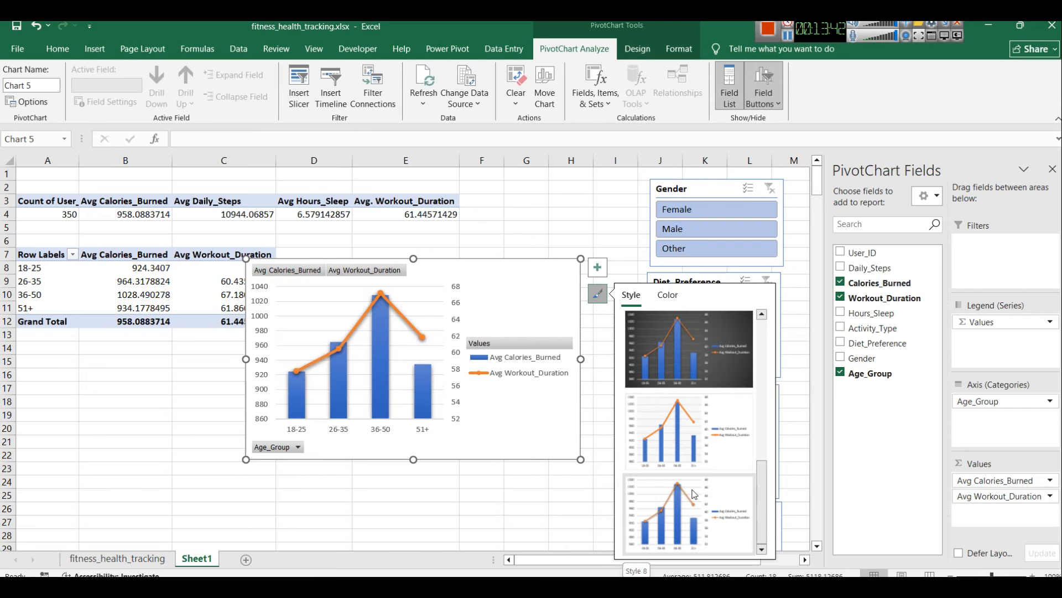
{"action": "left_click", "coordinate": [689, 348]}
{"action": "left_click_drag", "start_coordinate": [509, 299], "coordinate": [554, 286]}
{"action": "left_click_drag", "start_coordinate": [625, 446], "coordinate": [602, 412]}
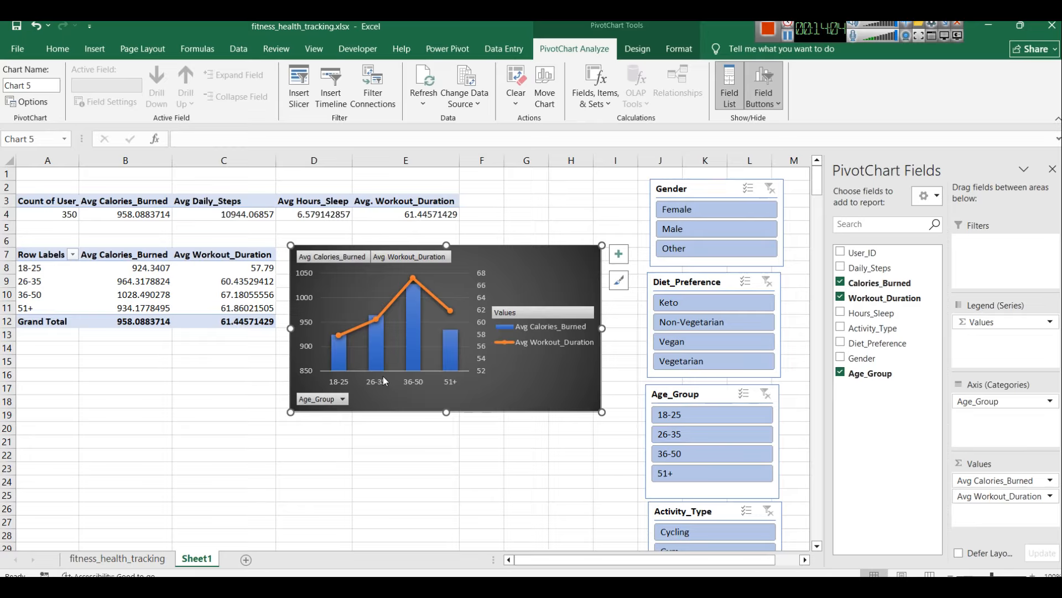
Rename Sheet1 as pivot_table.
{"action": "right_click", "coordinate": [201, 559]}
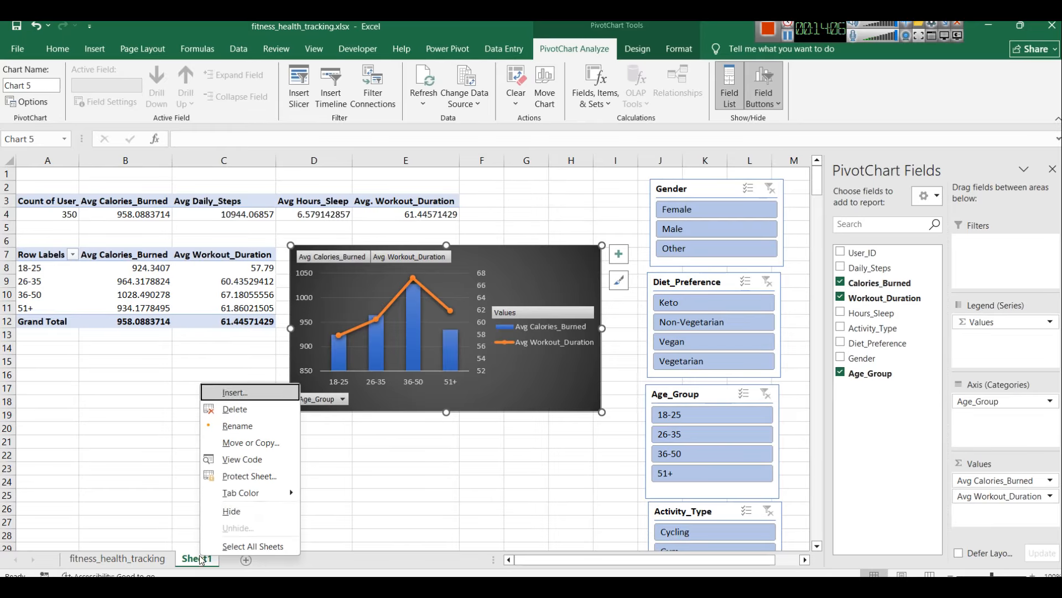
{"action": "left_click", "coordinate": [249, 431]}
{"action": "type", "text": "pivot_tabl;e"}
{"action": "key", "text": "BackSpace"}
{"action": "key", "text": "BackSpace"}
{"action": "type", "text": "e"}
{"action": "left_click", "coordinate": [248, 433]}
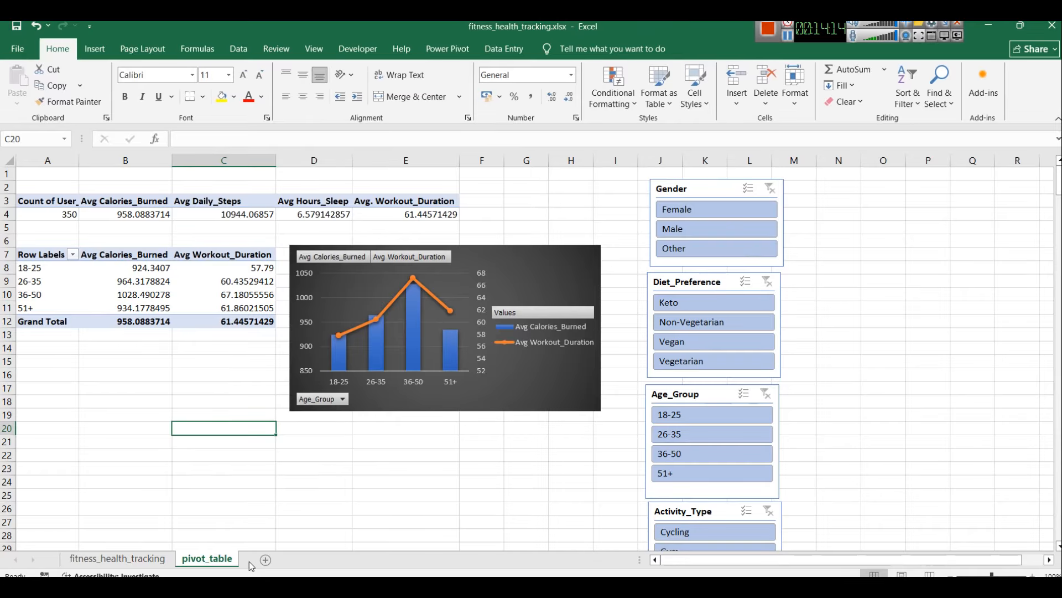
Add a new worksheet after pivot_table and name it Dashboard.
{"action": "left_click", "coordinate": [265, 559]}
{"action": "right_click", "coordinate": [268, 558]}
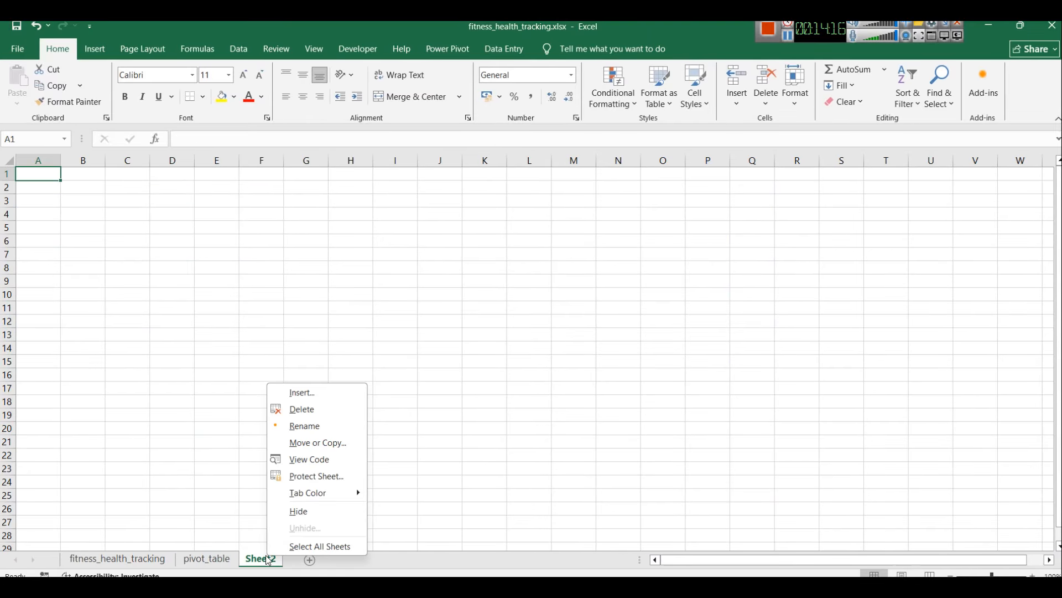
{"action": "left_click", "coordinate": [315, 428]}
{"action": "type", "text": "Dashboard"}
{"action": "key", "text": "Return"}
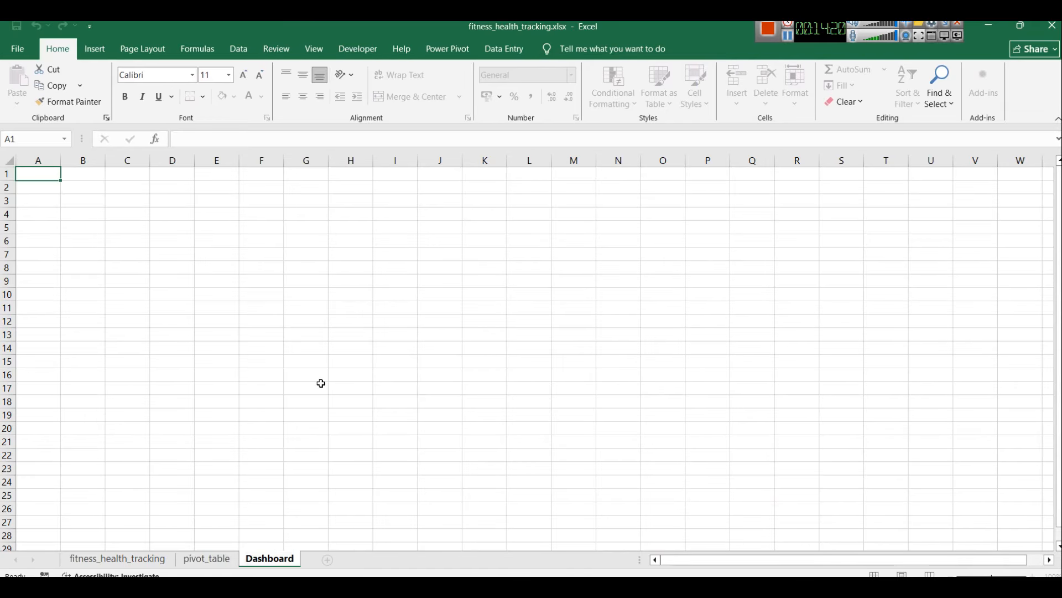
Hide the gridlines on the Dashboard sheet.
{"action": "left_click", "coordinate": [321, 383]}
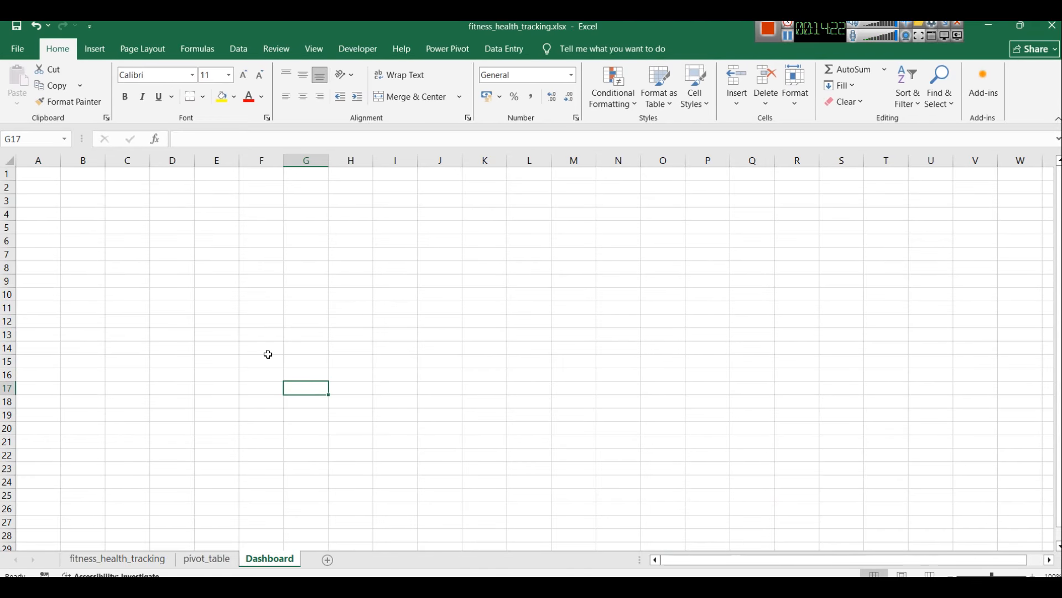
{"action": "key", "text": "ctrl+a"}
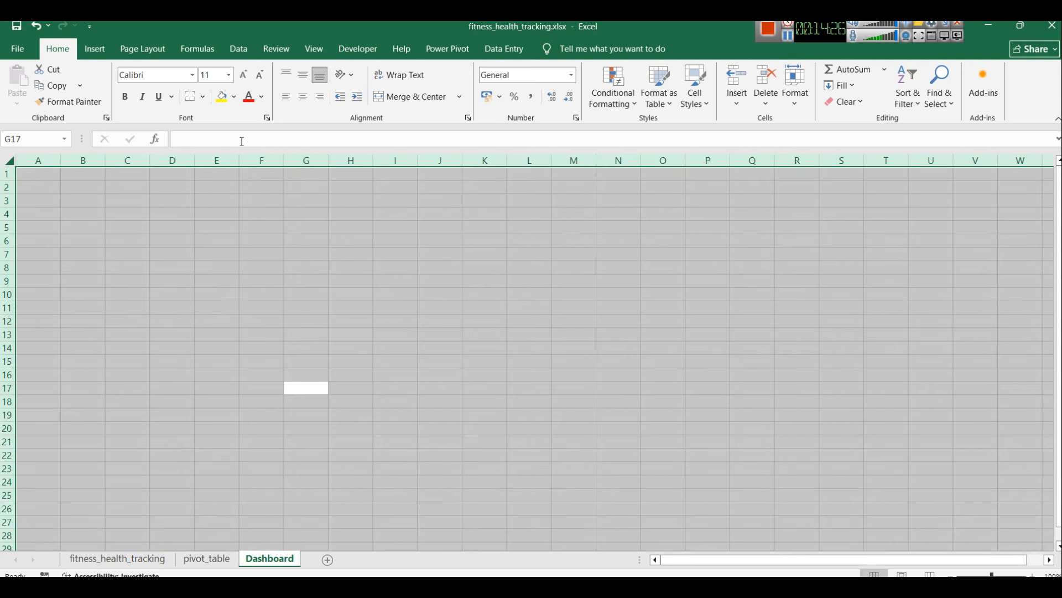
{"action": "left_click", "coordinate": [315, 49]}
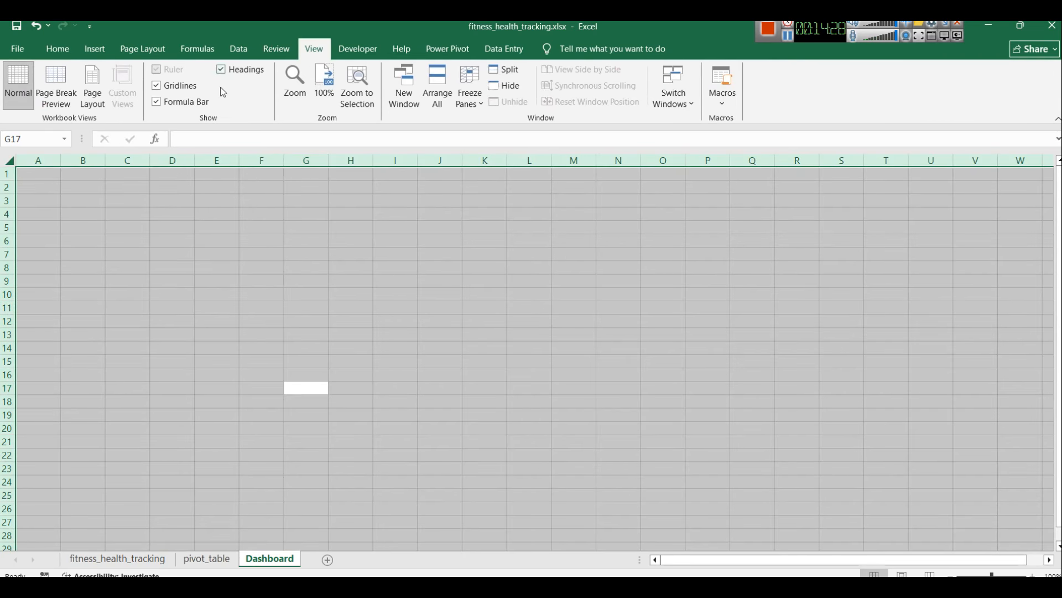
{"action": "left_click", "coordinate": [191, 88]}
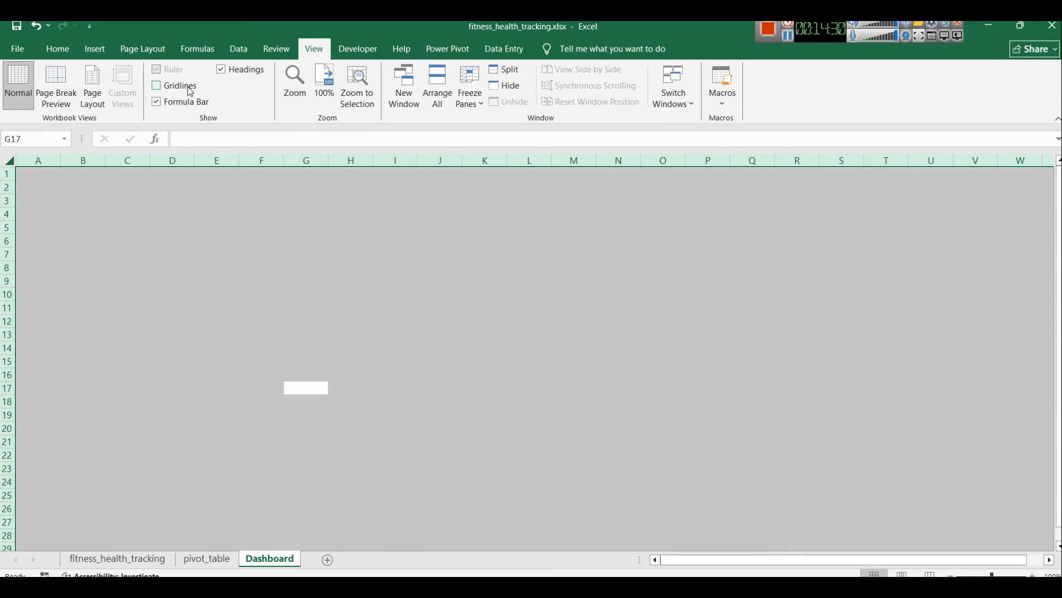
{"action": "left_click", "coordinate": [291, 239]}
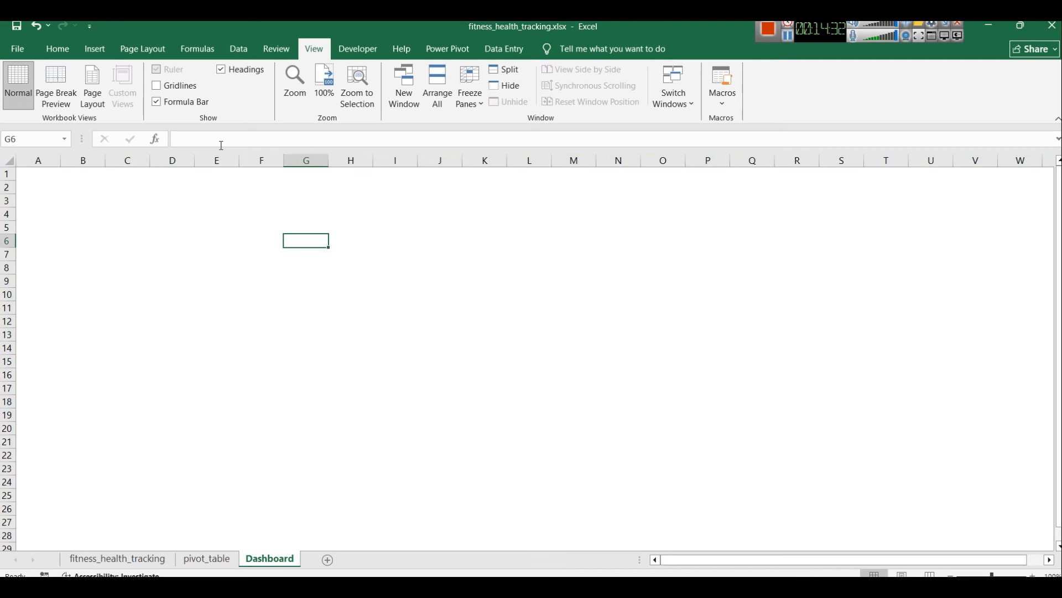
Fill all cells of the Dashboard sheet with a gray theme color.
{"action": "key", "text": "ctrl+a"}
{"action": "left_click", "coordinate": [57, 49]}
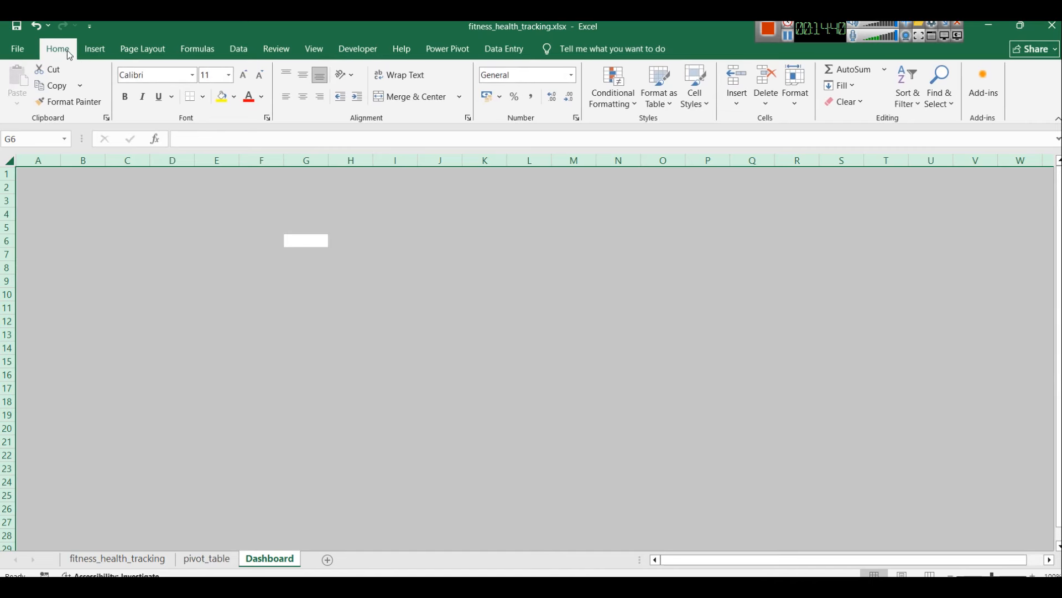
{"action": "left_click", "coordinate": [235, 98]}
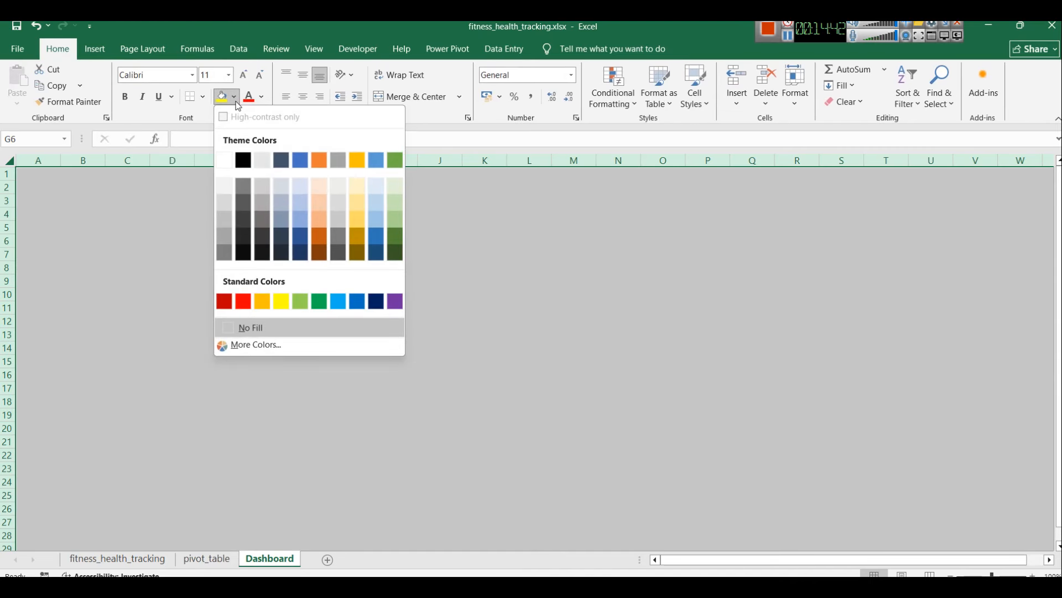
{"action": "left_click", "coordinate": [264, 203]}
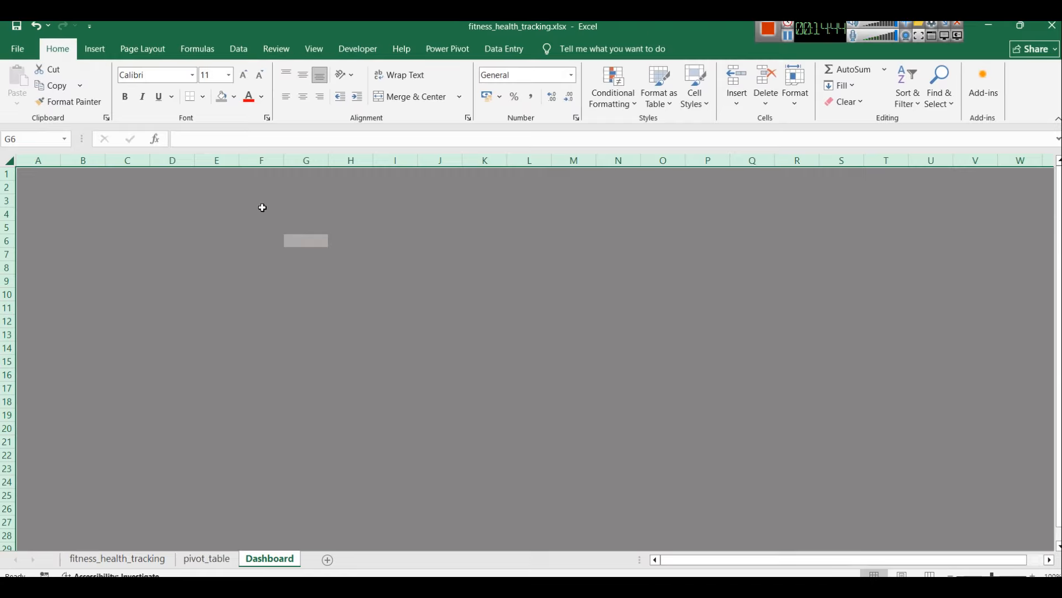
{"action": "left_click", "coordinate": [351, 294]}
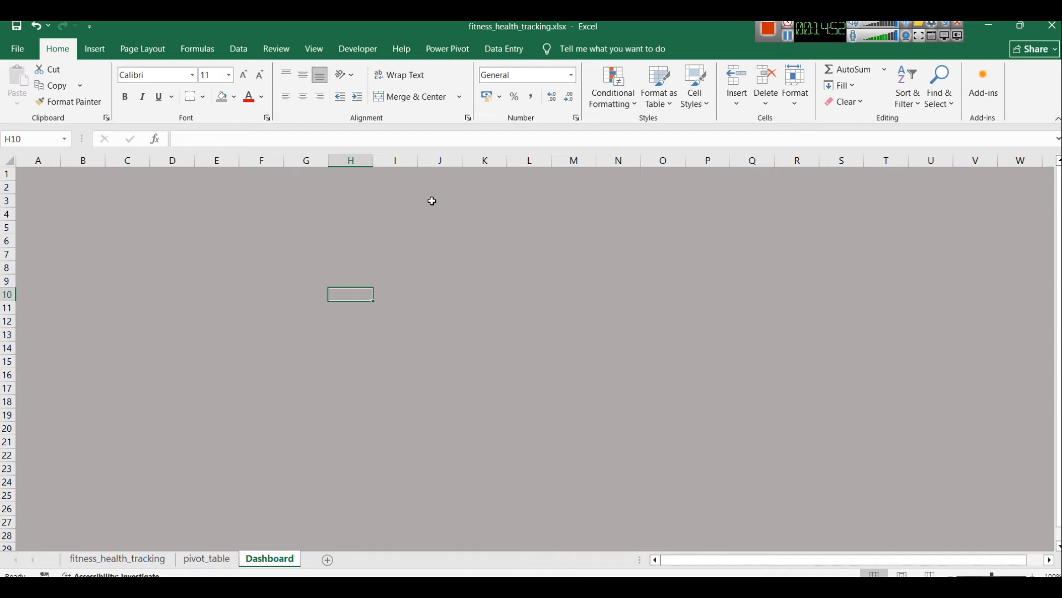
Draw a rounded rectangle banner about 32.5 cm wide and 2.6 cm high across rows 1 to 6 of the Dashboard sheet.
{"action": "left_click", "coordinate": [94, 49]}
{"action": "left_click", "coordinate": [190, 85]}
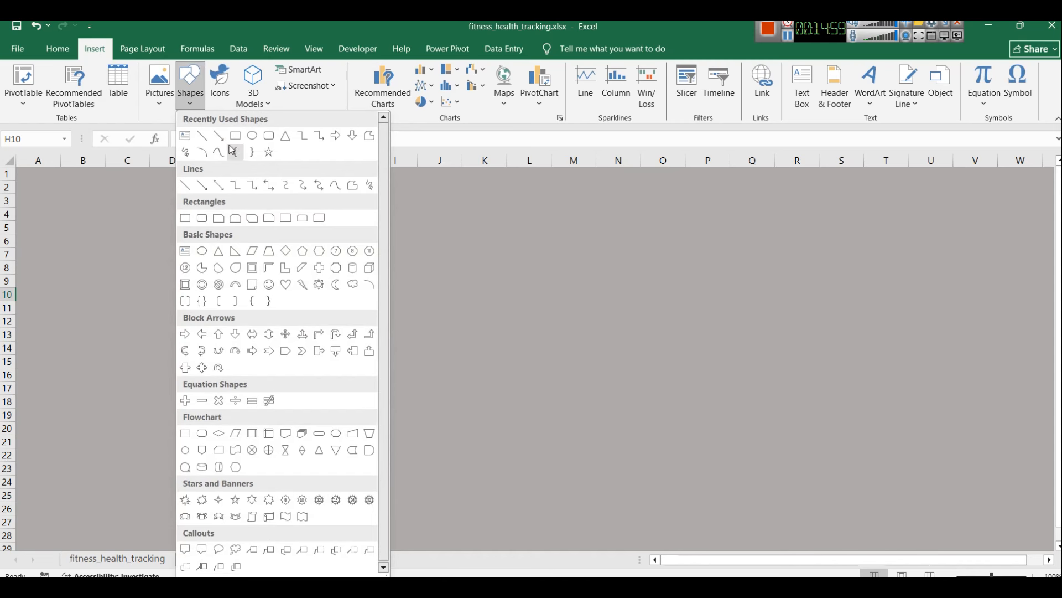
{"action": "left_click", "coordinate": [268, 138]}
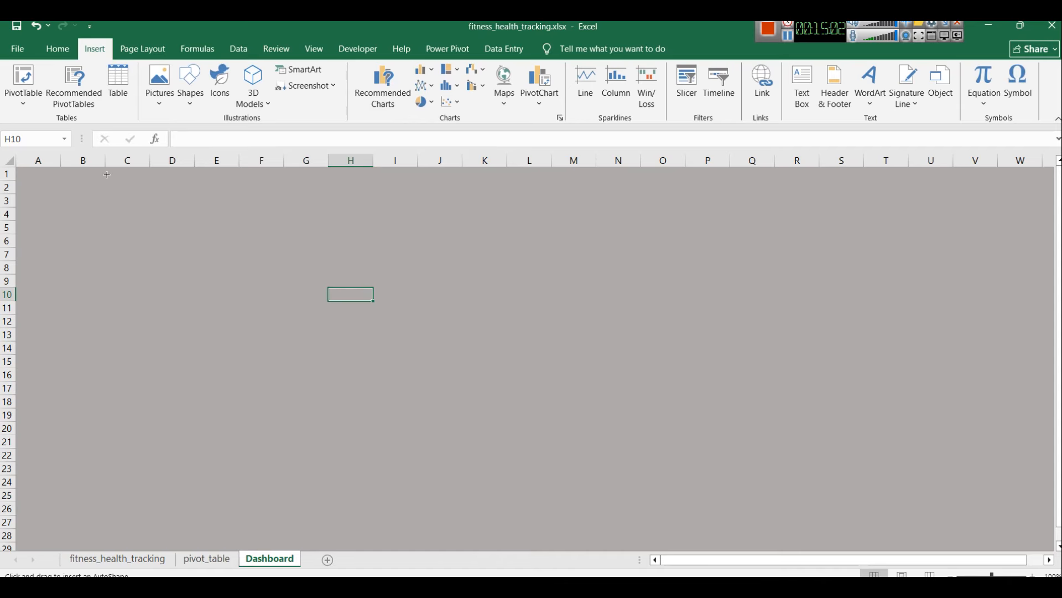
{"action": "mouse_move", "coordinate": [110, 175]}
{"action": "left_mouse_down"}
{"action": "mouse_move", "coordinate": [649, 282]}
{"action": "mouse_move", "coordinate": [751, 244]}
{"action": "mouse_move", "coordinate": [967, 241]}
{"action": "left_mouse_up"}
{"action": "left_click", "coordinate": [294, 294]}
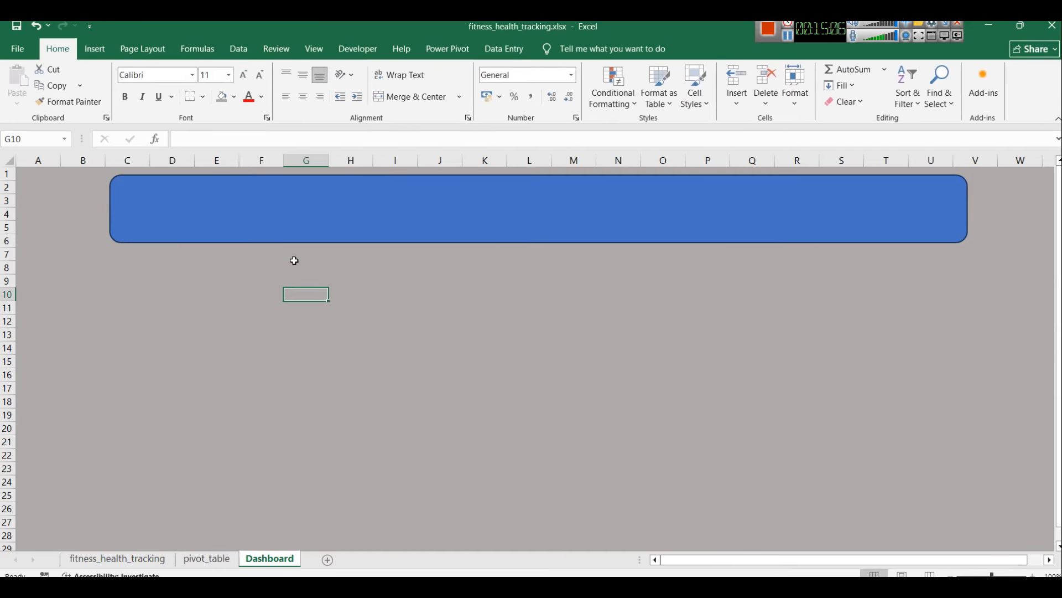
Resize the banner to span columns A to T, about 33 cm wide.
{"action": "left_click", "coordinate": [232, 220]}
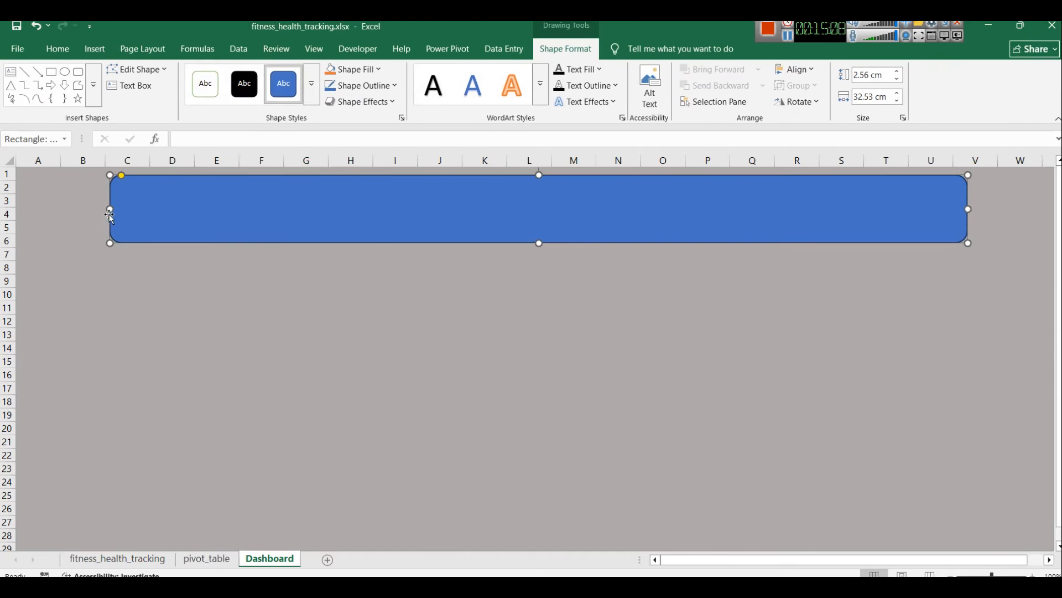
{"action": "left_click_drag", "start_coordinate": [109, 209], "coordinate": [30, 208]}
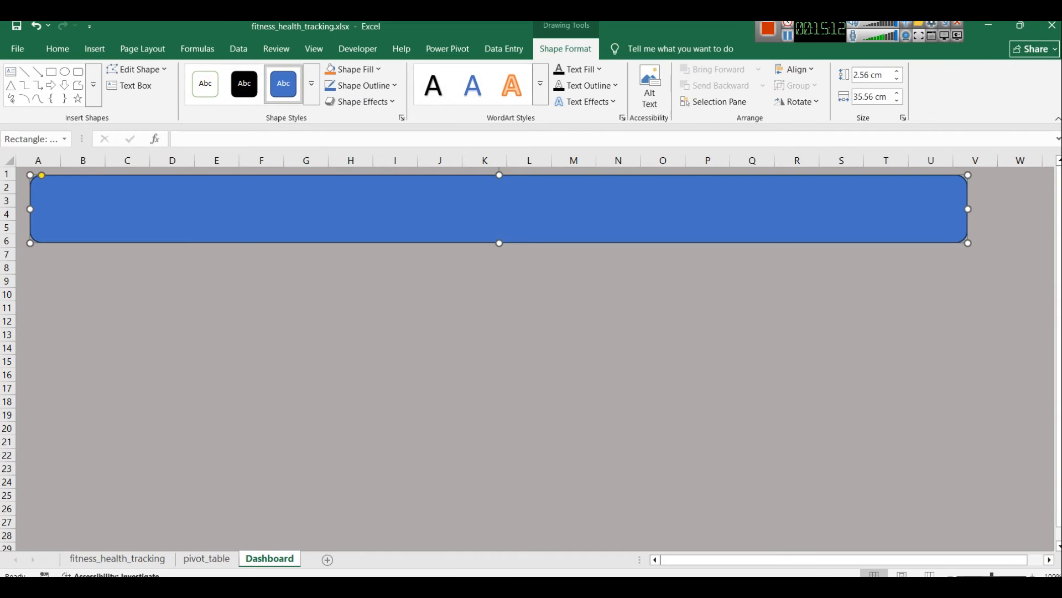
{"action": "left_click_drag", "start_coordinate": [960, 205], "coordinate": [895, 205]}
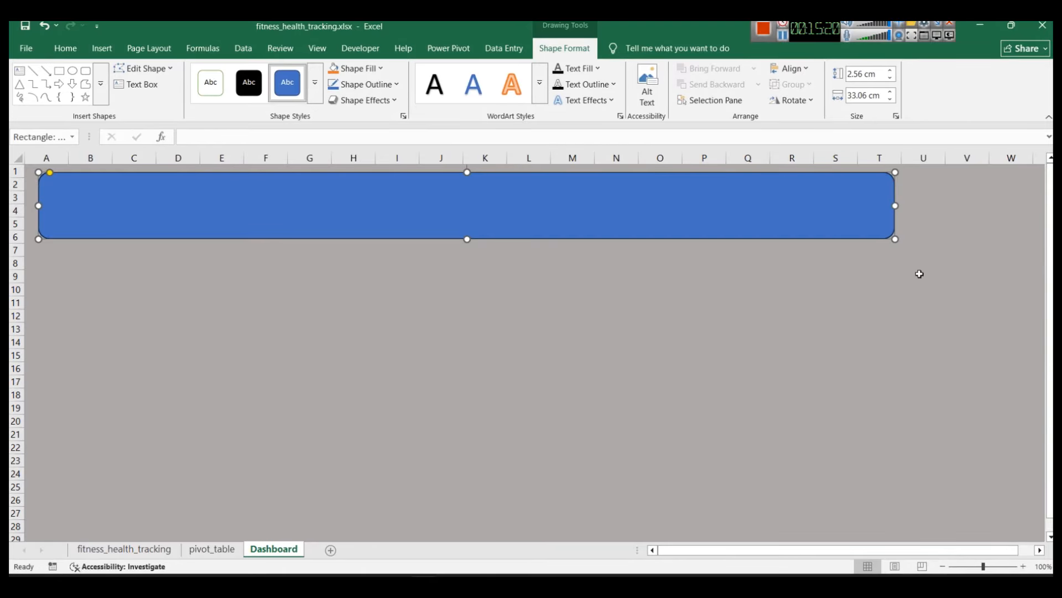
{"action": "left_click", "coordinate": [957, 384]}
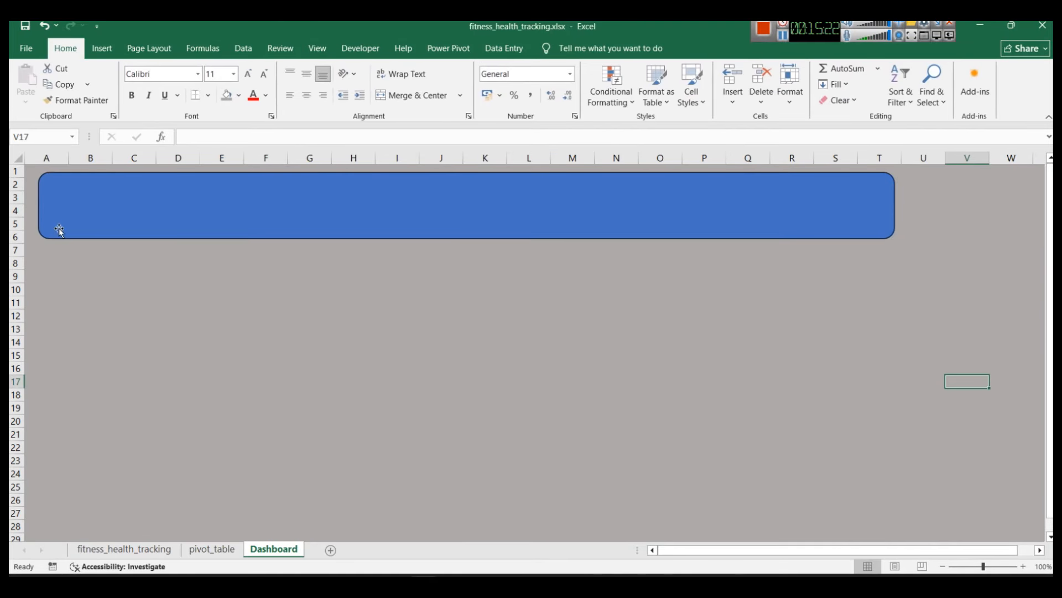
Copy the title "Fitness & Health Tracking Exploratory Data Analysis" from the Power BI dashboard and paste it into the banner.
{"action": "left_click", "coordinate": [394, 211]}
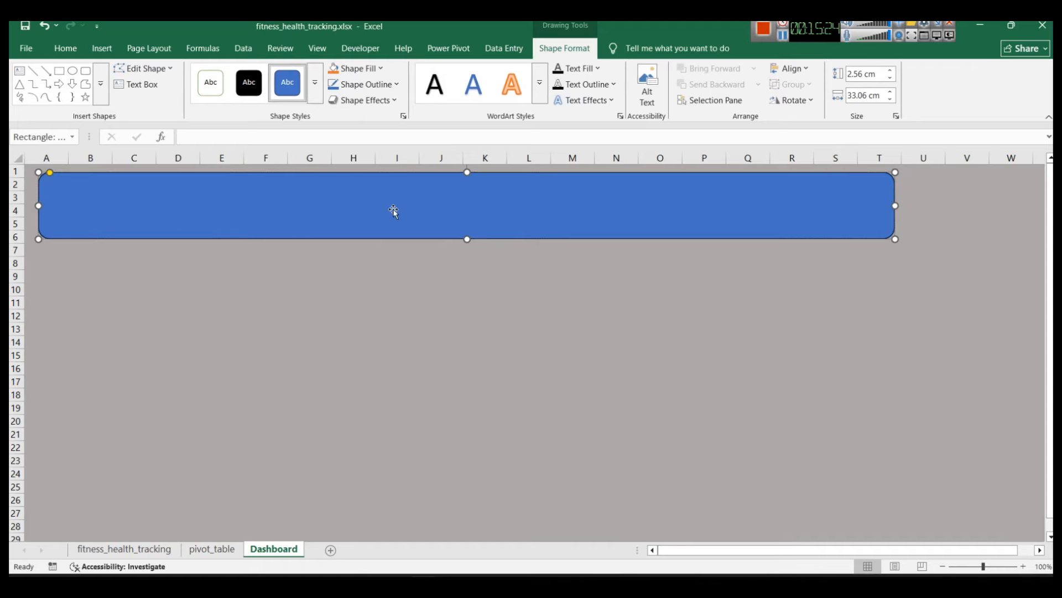
{"action": "left_click", "coordinate": [394, 210]}
{"action": "left_click", "coordinate": [454, 584]}
{"action": "triple_click", "coordinate": [454, 160]}
{"action": "key", "text": "ctrl+c"}
{"action": "key", "text": "alt+Tab"}
{"action": "key", "text": "ctrl+v"}
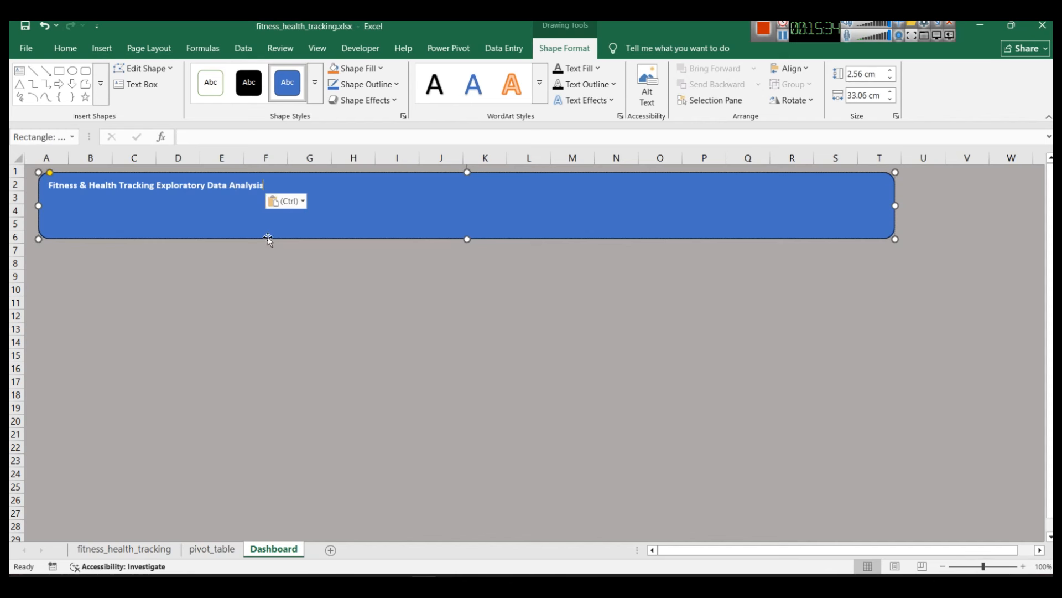
{"action": "key", "text": "ctrl"}
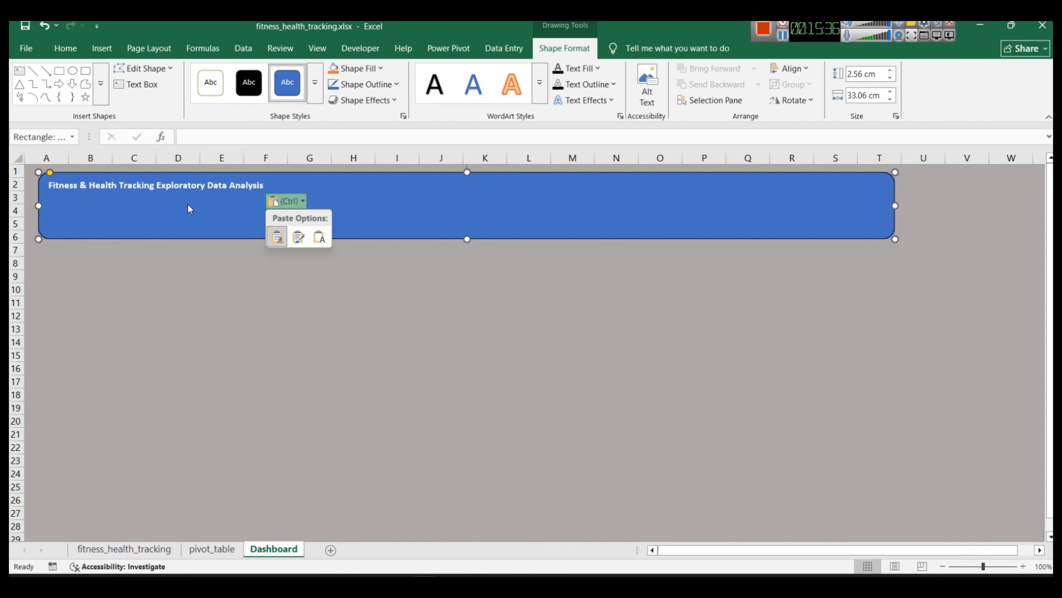
{"action": "key", "text": "Escape"}
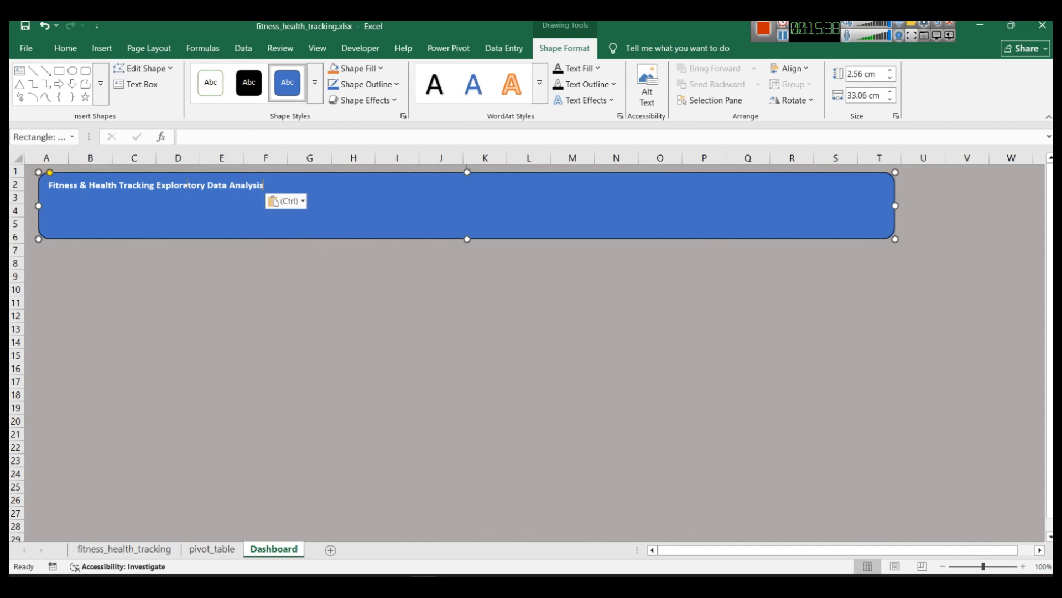
Set the banner title's font size to 32 and align it right.
{"action": "triple_click", "coordinate": [186, 183]}
{"action": "left_click", "coordinate": [241, 144]}
{"action": "type", "text": "32"}
{"action": "key", "text": "Return"}
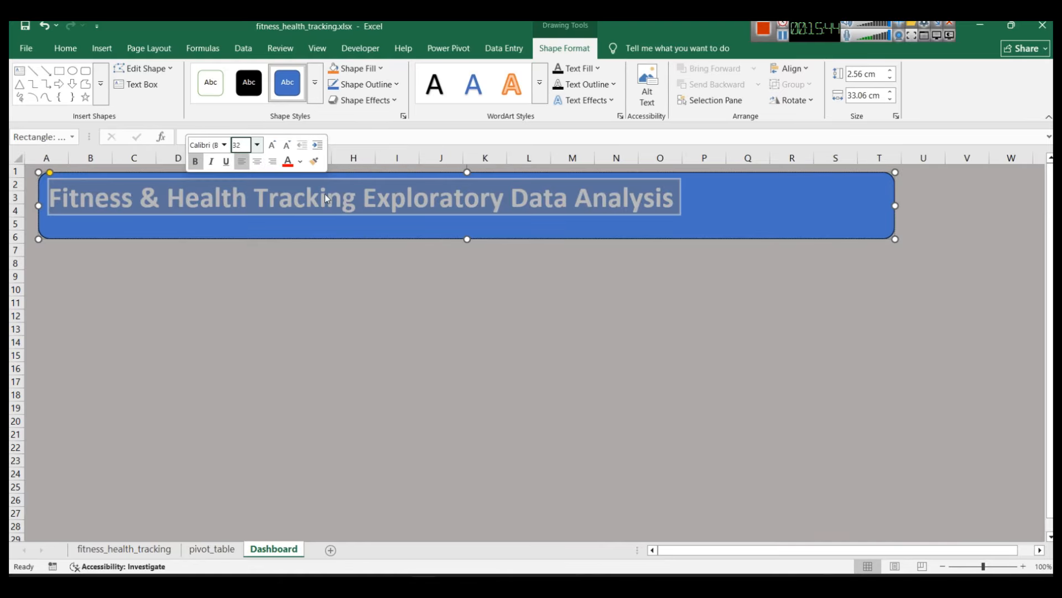
{"action": "left_click", "coordinate": [257, 161]}
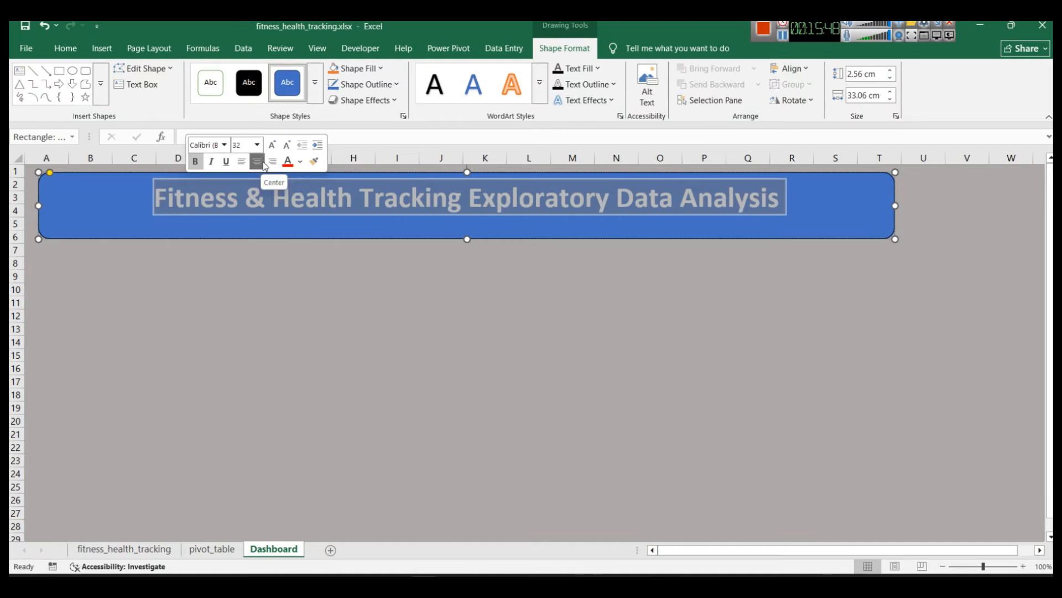
{"action": "left_click", "coordinate": [273, 161]}
{"action": "left_click", "coordinate": [363, 315]}
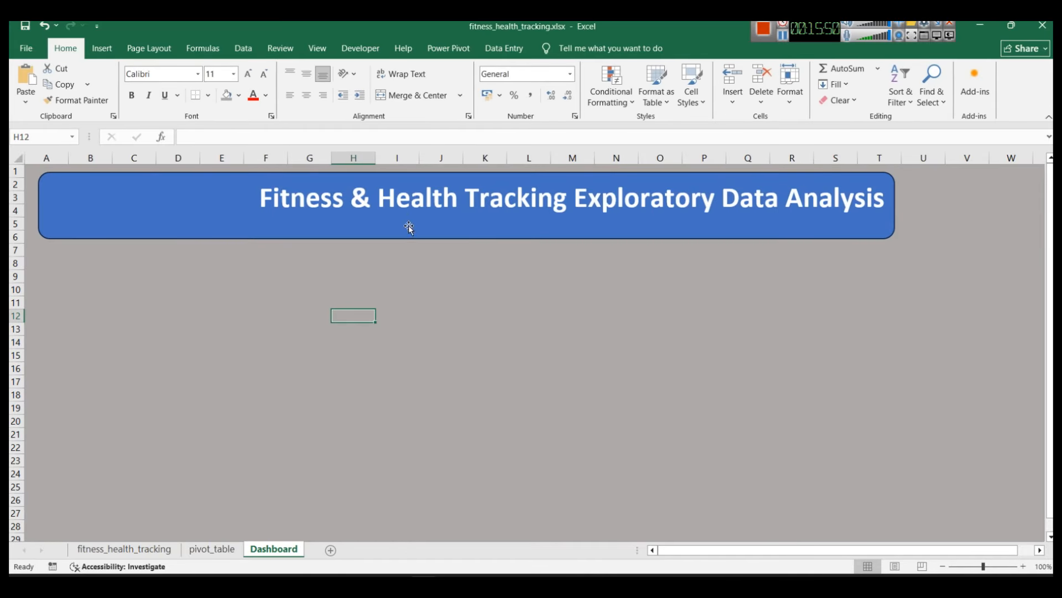
Center the banner title vertically within its shape.
{"action": "left_click", "coordinate": [397, 205]}
{"action": "left_click", "coordinate": [67, 51]}
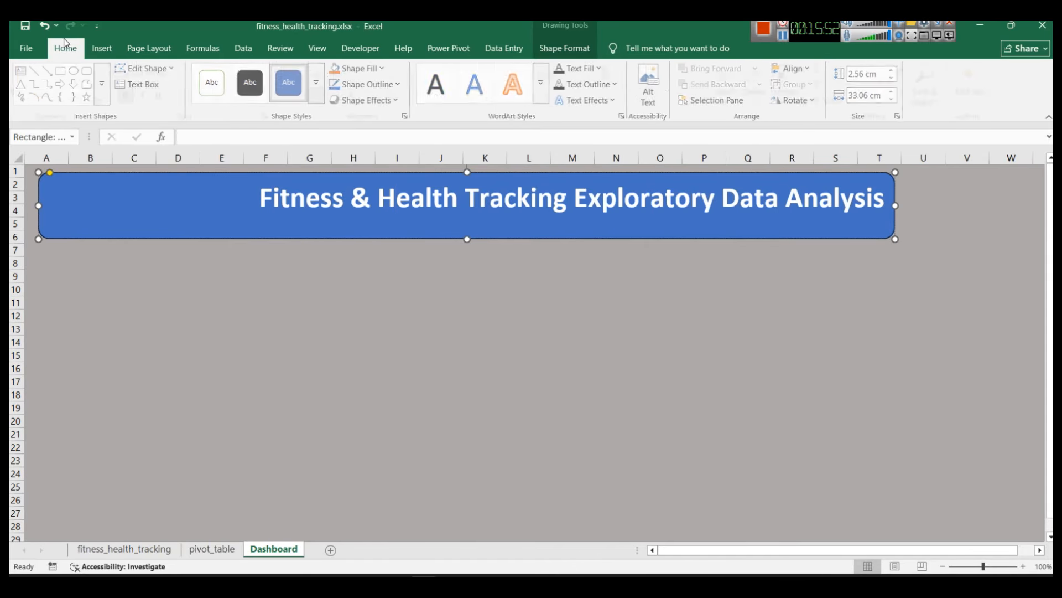
{"action": "left_click", "coordinate": [308, 77]}
{"action": "left_click", "coordinate": [835, 368]}
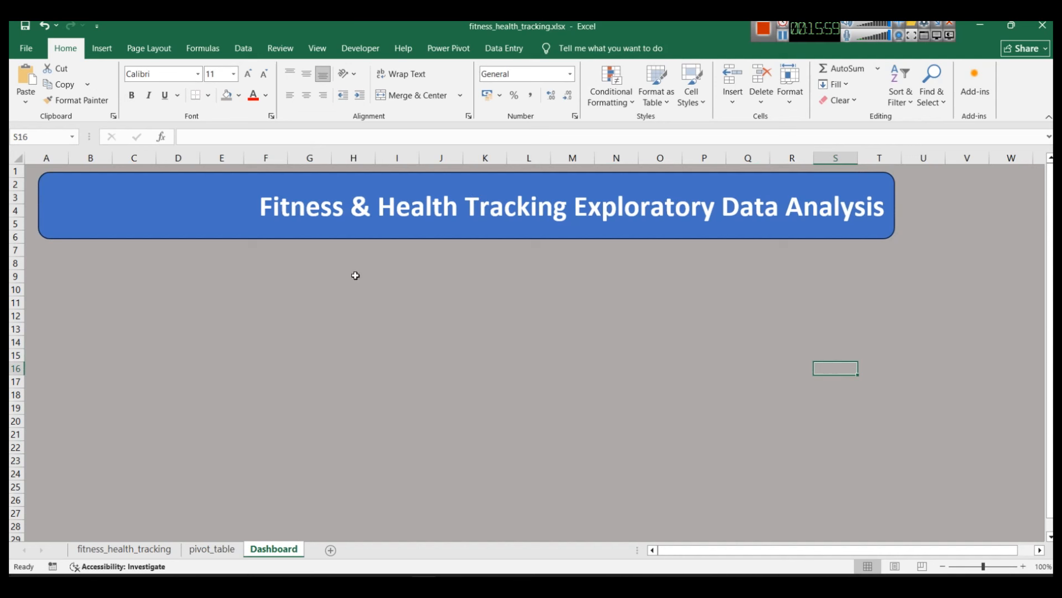
Shrink the title banner so it ends midway across column T and reaches down only into row 5.
{"action": "left_click", "coordinate": [894, 206]}
{"action": "left_click_drag", "start_coordinate": [895, 206], "coordinate": [876, 206]}
{"action": "left_click", "coordinate": [869, 300]}
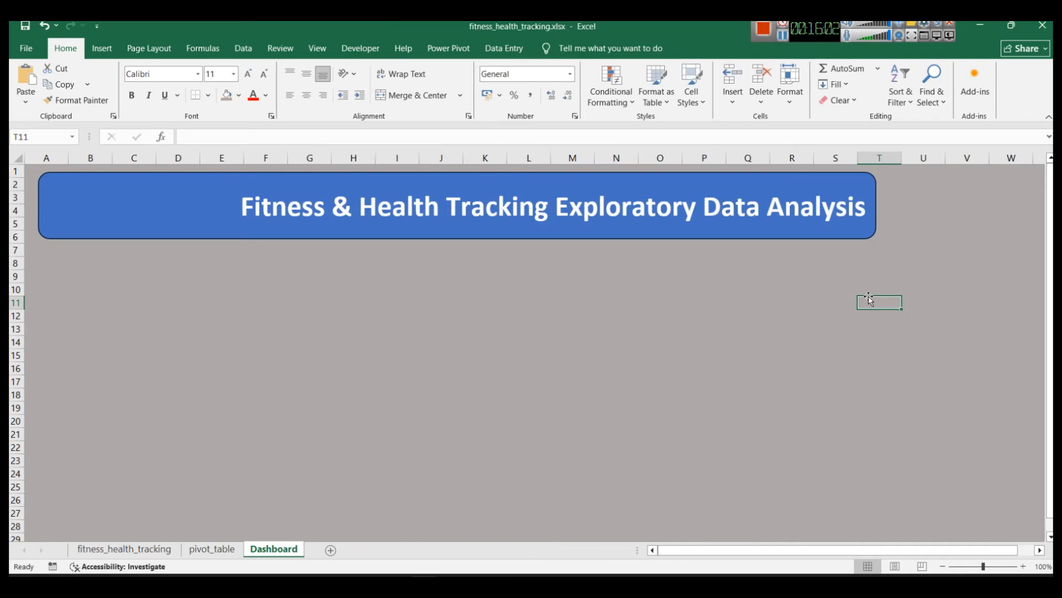
{"action": "left_click", "coordinate": [159, 216]}
{"action": "left_click_drag", "start_coordinate": [459, 238], "coordinate": [458, 223]}
{"action": "left_click", "coordinate": [458, 272]}
{"action": "left_click", "coordinate": [138, 198]}
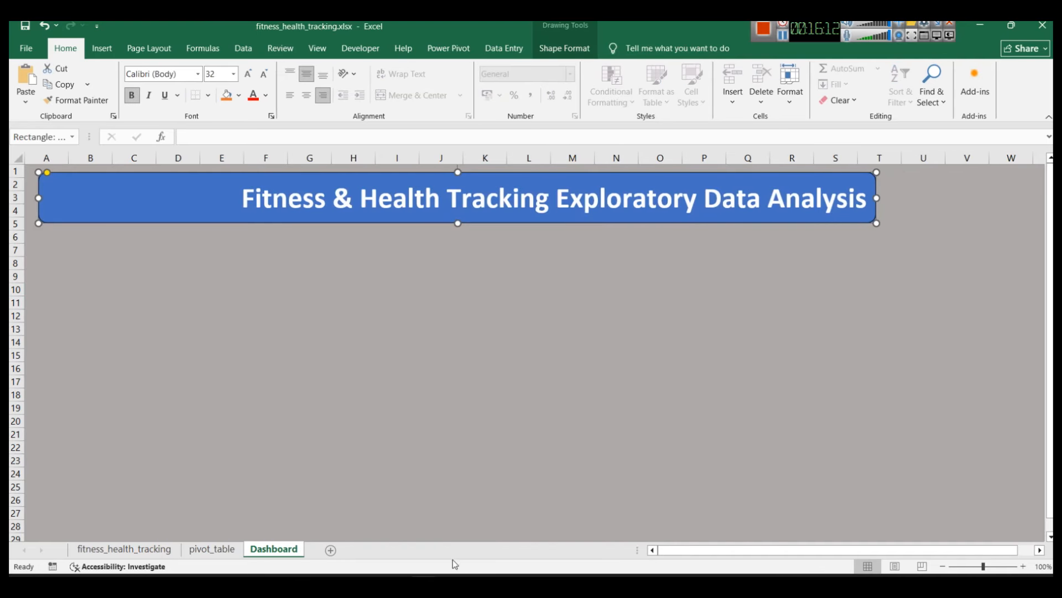
Insert the picture fitness-icon2.png from this device onto the Dashboard sheet.
{"action": "left_click", "coordinate": [454, 585]}
{"action": "key", "text": "alt+Tab"}
{"action": "left_click", "coordinate": [104, 47]}
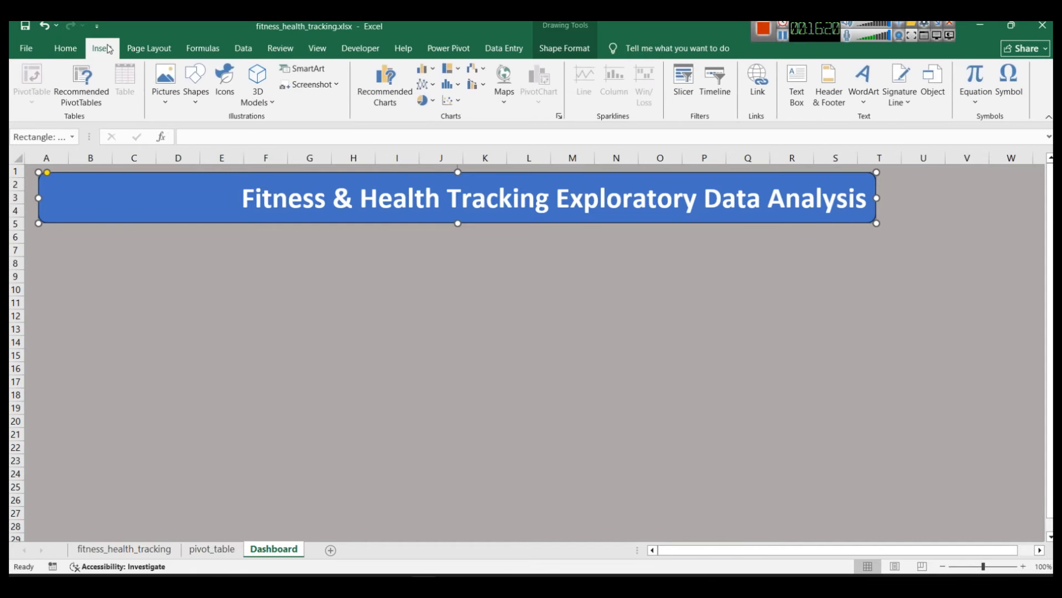
{"action": "left_click", "coordinate": [165, 83]}
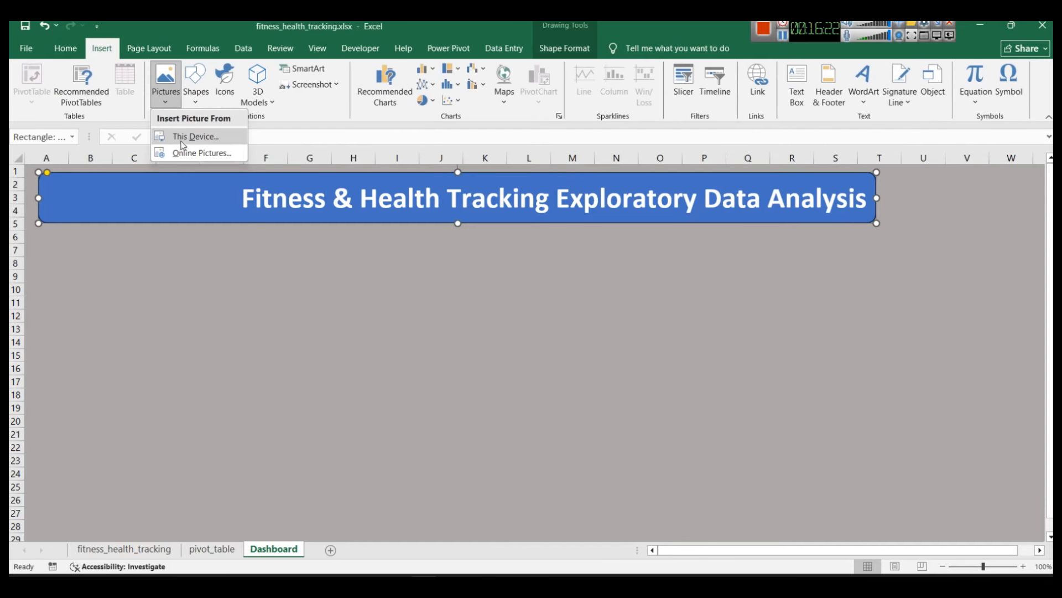
{"action": "left_click", "coordinate": [786, 37]}
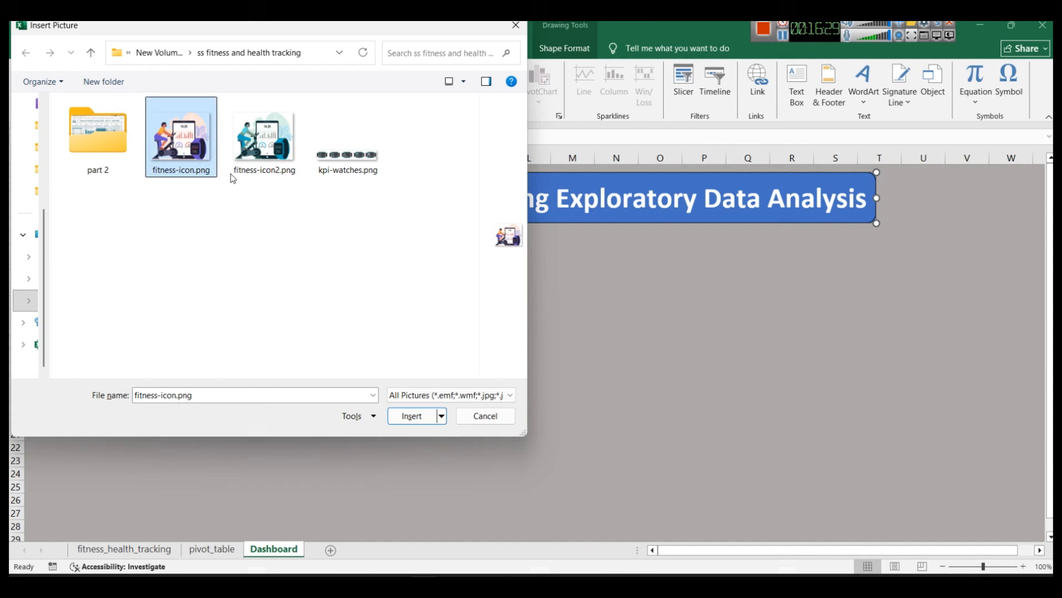
{"action": "left_click", "coordinate": [280, 142]}
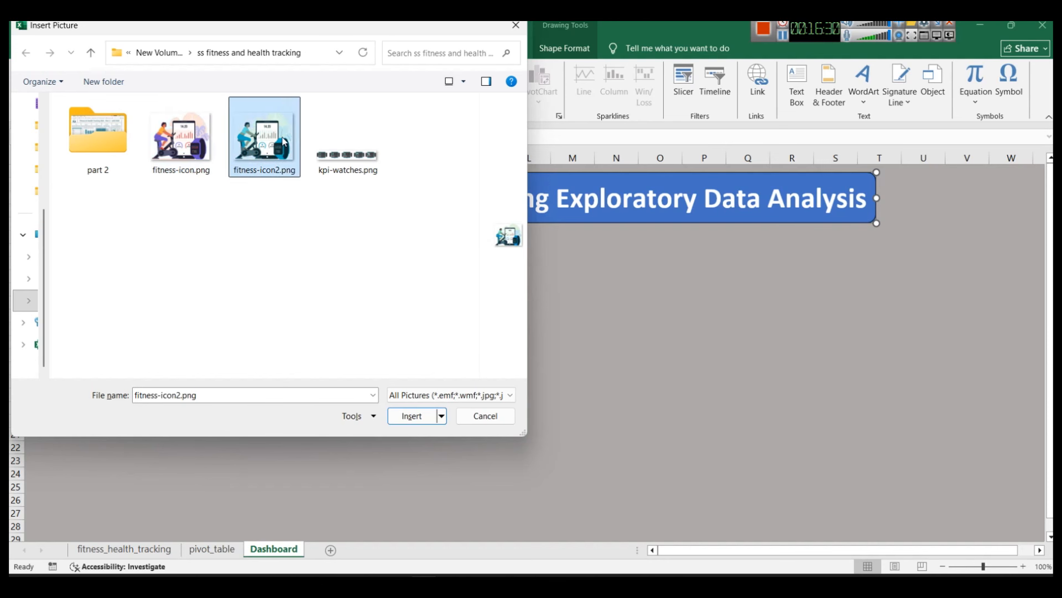
{"action": "left_click", "coordinate": [412, 418]}
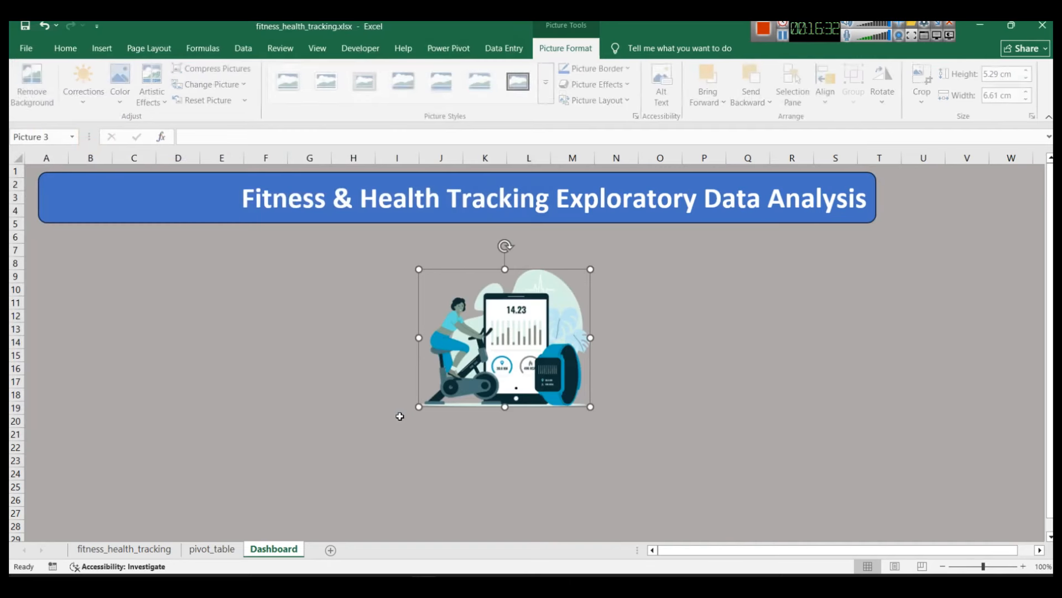
Scale the fitness picture down to fit inside the banner over columns C to D, making the banner slightly taller within row 5.
{"action": "left_click_drag", "start_coordinate": [472, 353], "coordinate": [79, 248]}
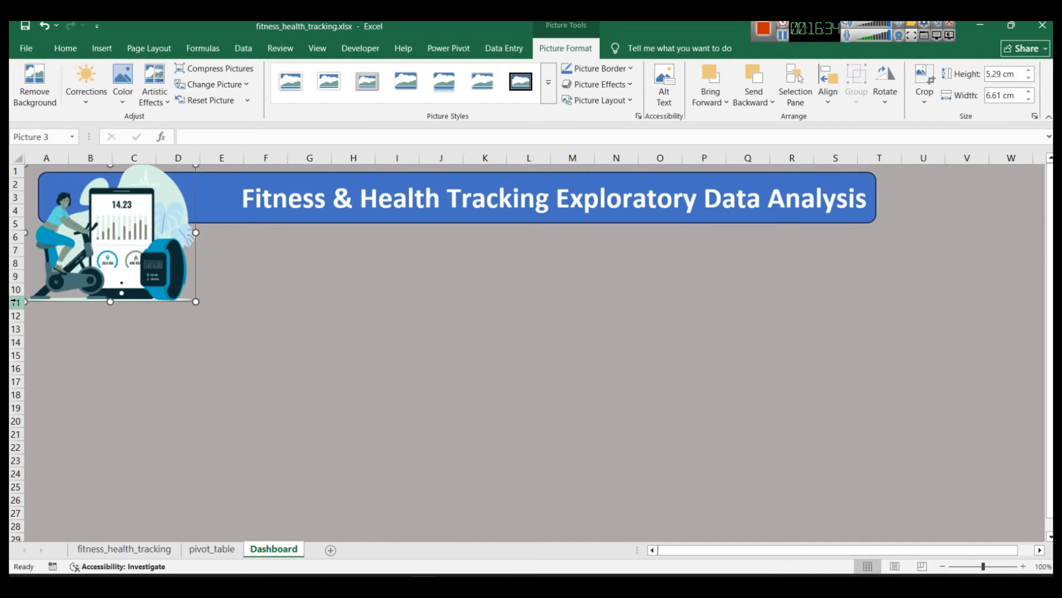
{"action": "left_click_drag", "start_coordinate": [25, 300], "coordinate": [125, 221]}
{"action": "left_click_drag", "start_coordinate": [182, 174], "coordinate": [141, 190]}
{"action": "left_click", "coordinate": [457, 217]}
{"action": "left_click_drag", "start_coordinate": [457, 223], "coordinate": [457, 228]}
{"action": "left_click", "coordinate": [486, 303]}
{"action": "left_click", "coordinate": [135, 192]}
{"action": "left_click_drag", "start_coordinate": [165, 218], "coordinate": [173, 226]}
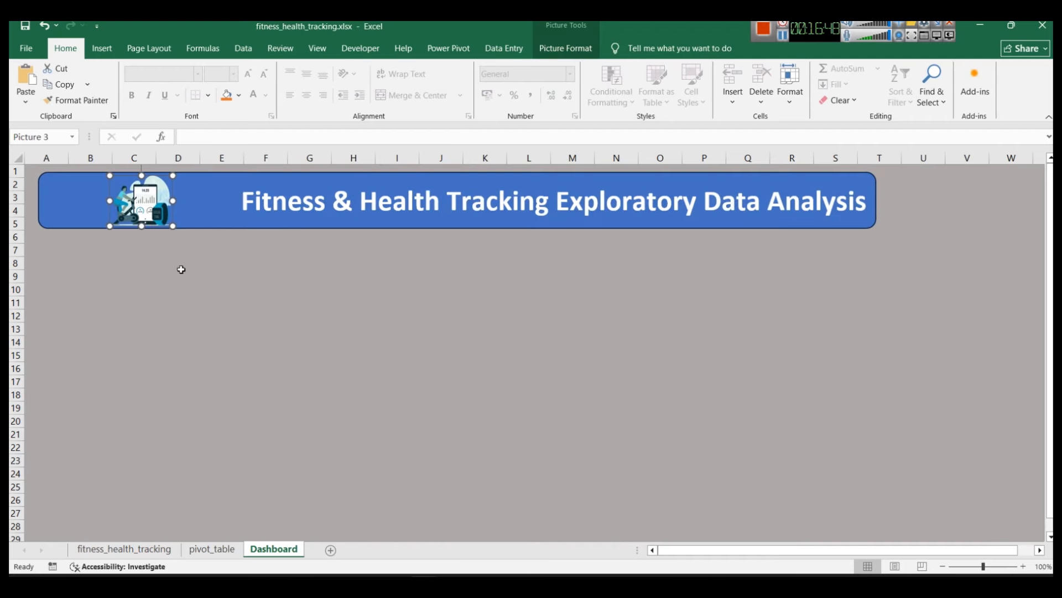
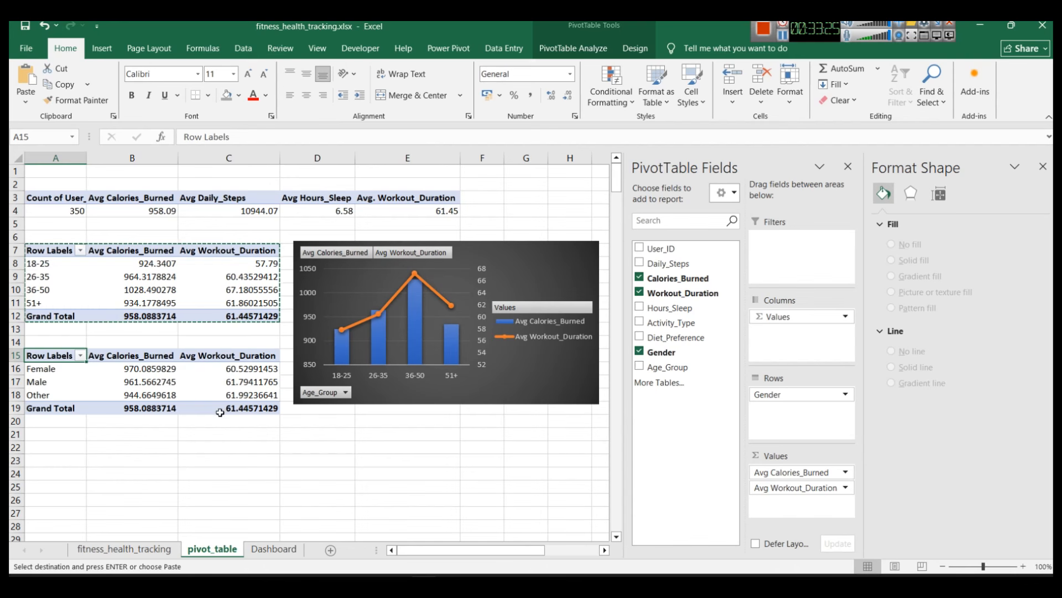
Create a 2-D pie chart from the gender PivotTable in A15:C19 and move it off the PivotTable.
{"action": "left_click_drag", "start_coordinate": [40, 357], "coordinate": [216, 409]}
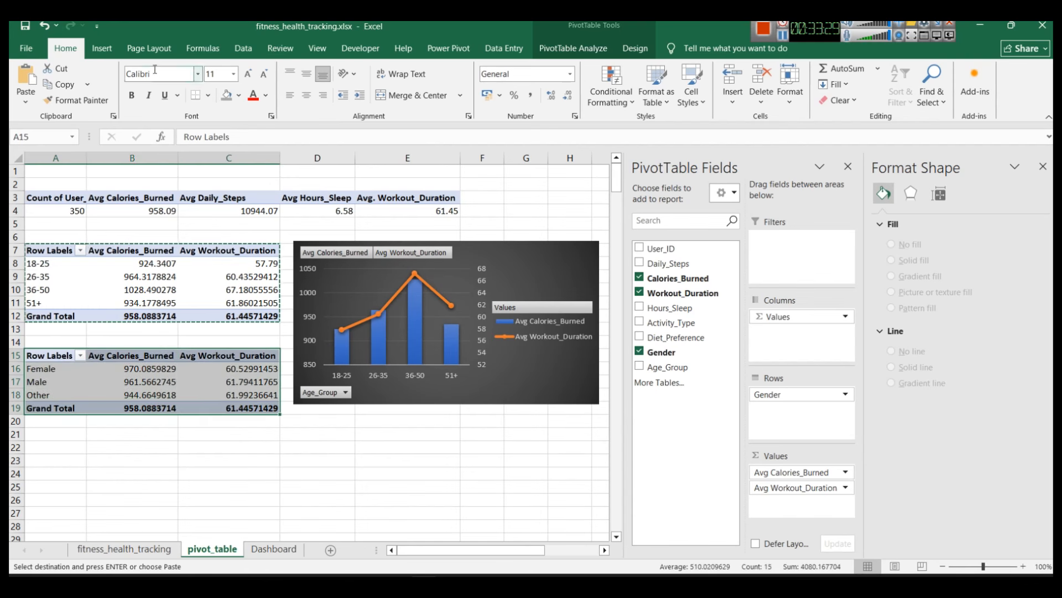
{"action": "left_click", "coordinate": [102, 48]}
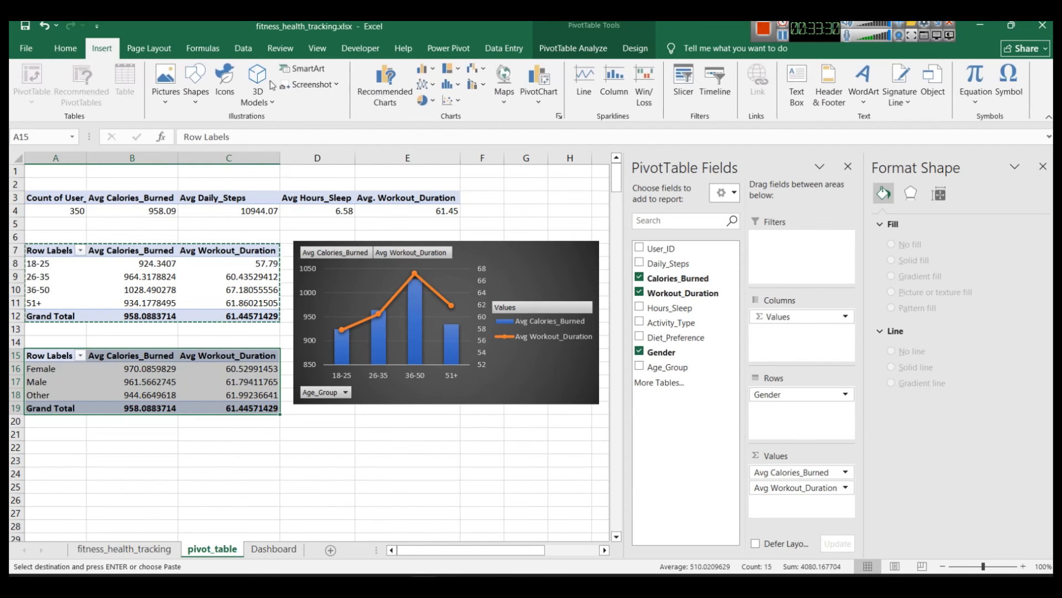
{"action": "left_click", "coordinate": [425, 101]}
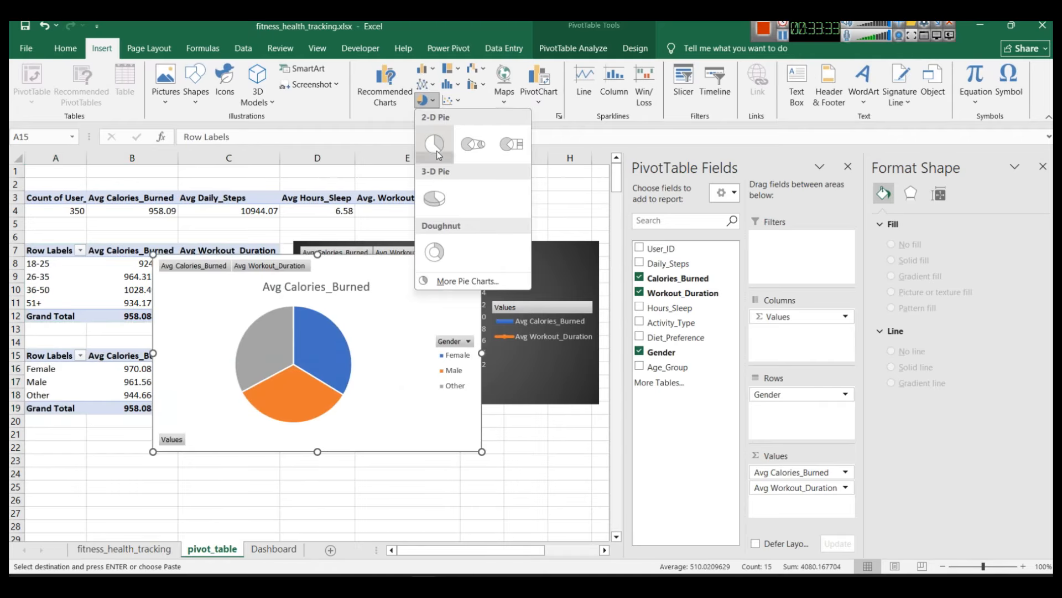
{"action": "left_click", "coordinate": [435, 145]}
{"action": "left_click_drag", "start_coordinate": [408, 278], "coordinate": [489, 266]}
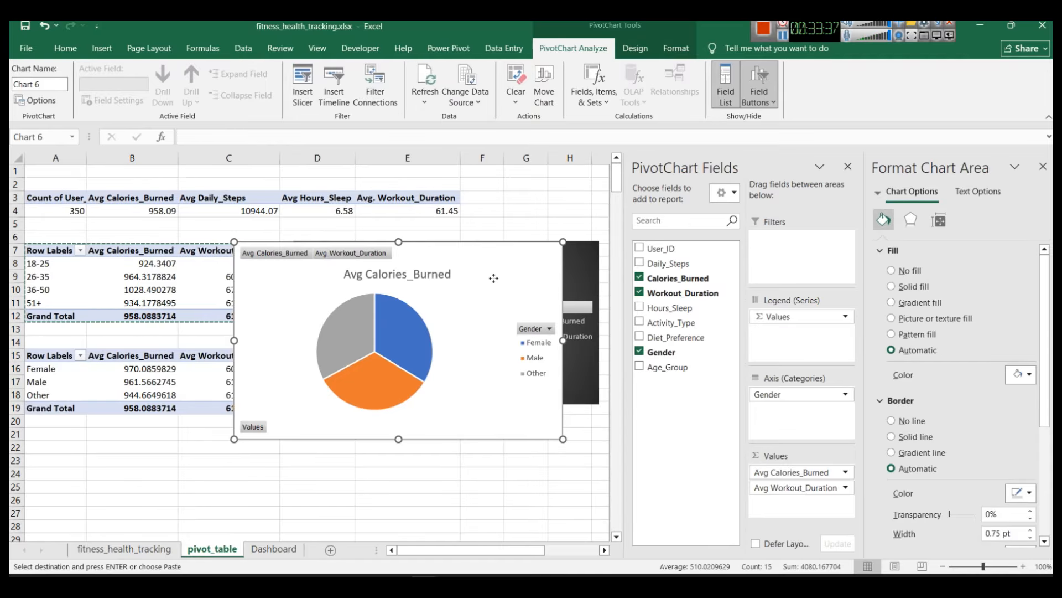
{"action": "left_click_drag", "start_coordinate": [492, 269], "coordinate": [513, 367]}
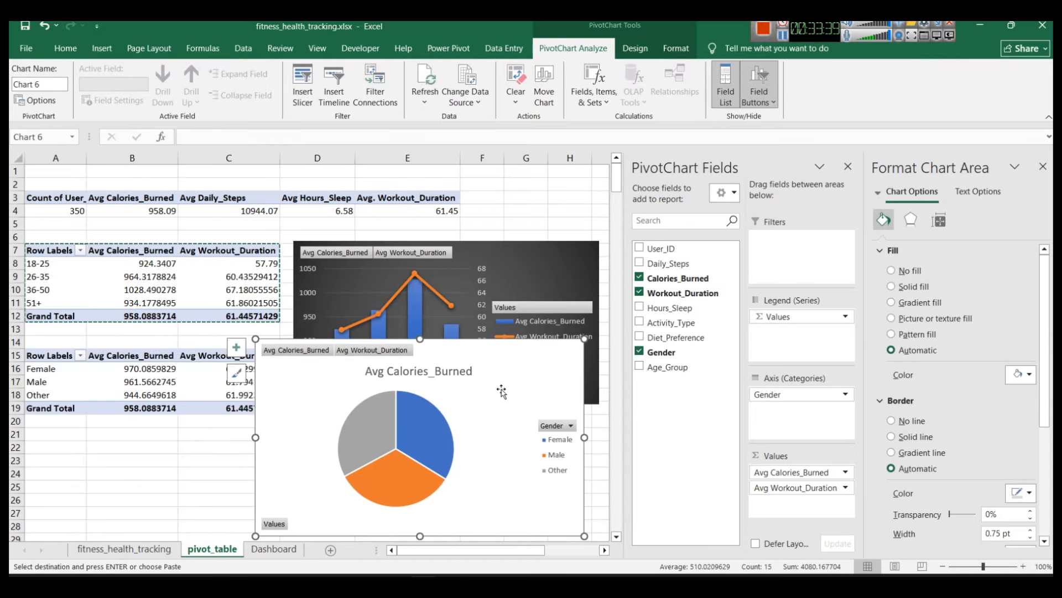
Remove Workout_Duration from the pie chart's values and apply the dark gradient chart style.
{"action": "left_click", "coordinate": [639, 292]}
{"action": "left_click_drag", "start_coordinate": [577, 379], "coordinate": [523, 268]}
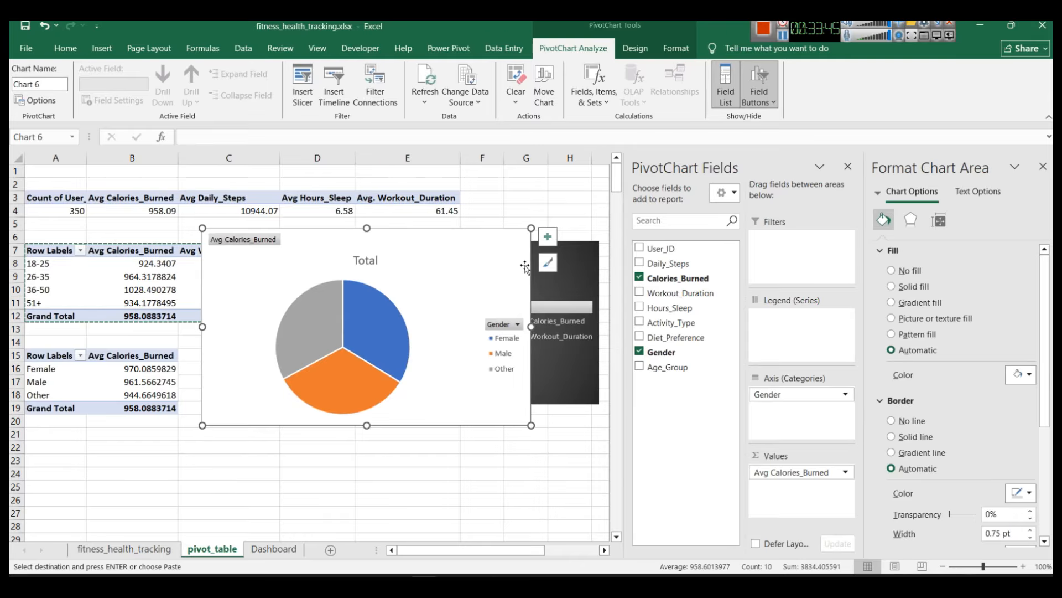
{"action": "left_click", "coordinate": [547, 263]}
{"action": "scroll", "coordinate": [658, 423], "scroll_direction": "down", "scroll_amount": 3}
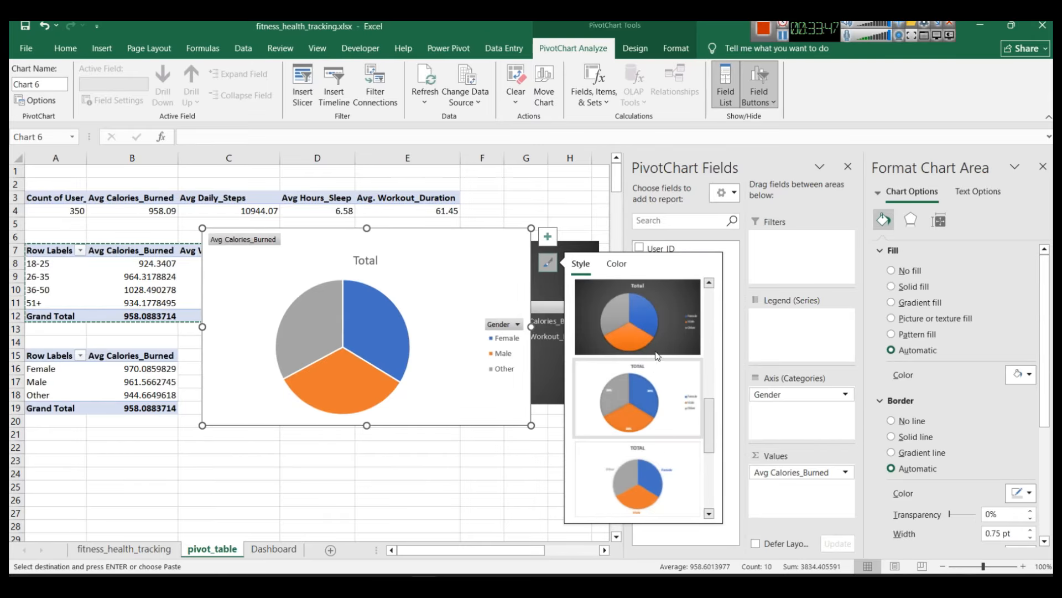
{"action": "left_click", "coordinate": [659, 333]}
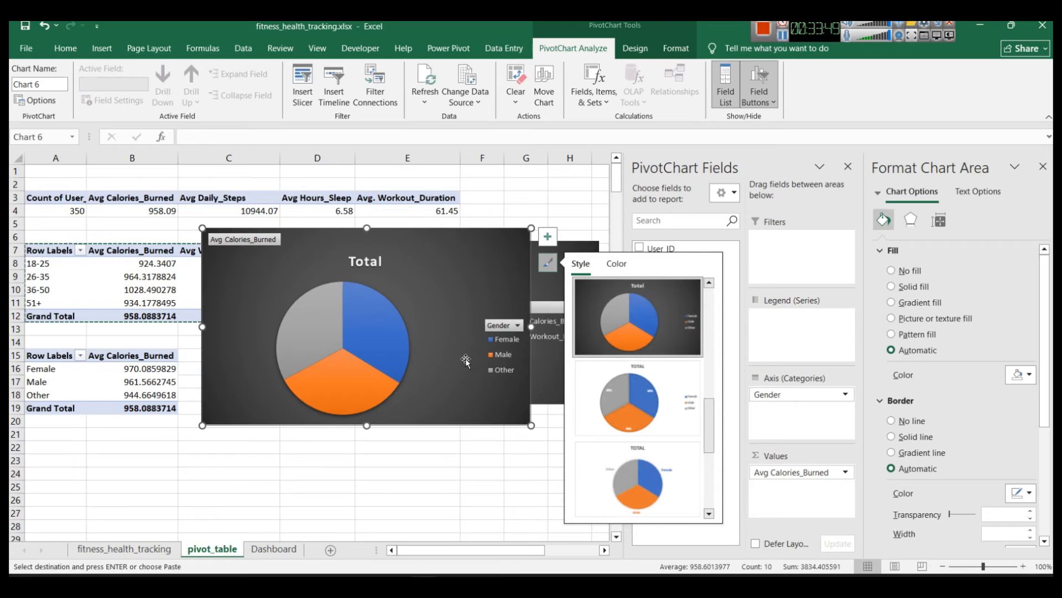
{"action": "left_click", "coordinate": [430, 271]}
{"action": "left_click_drag", "start_coordinate": [429, 270], "coordinate": [417, 324]}
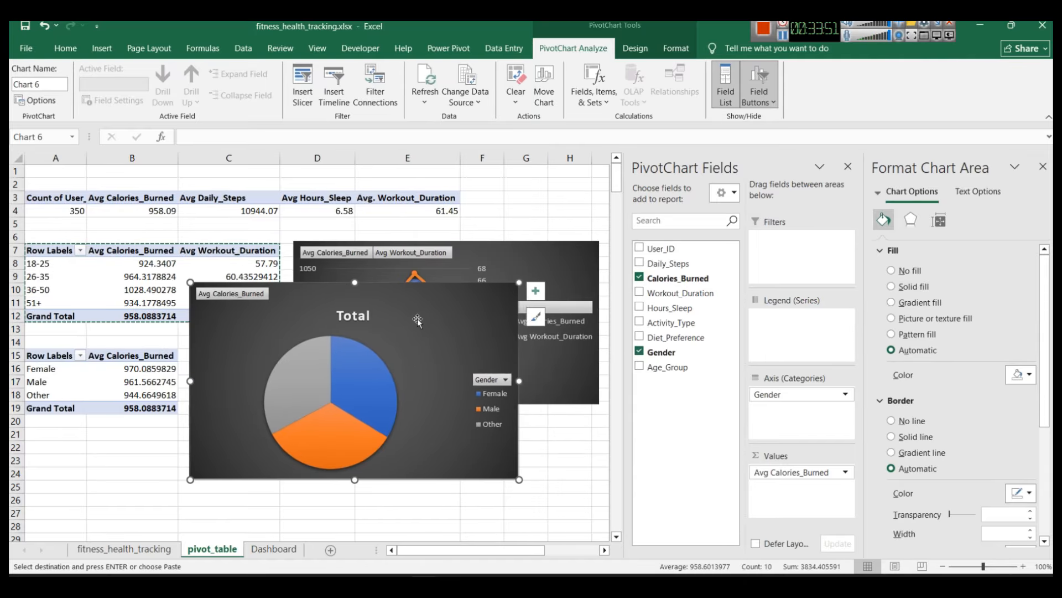
Fill the pie chart's background area with the dark teal recent color.
{"action": "right_click", "coordinate": [430, 312]}
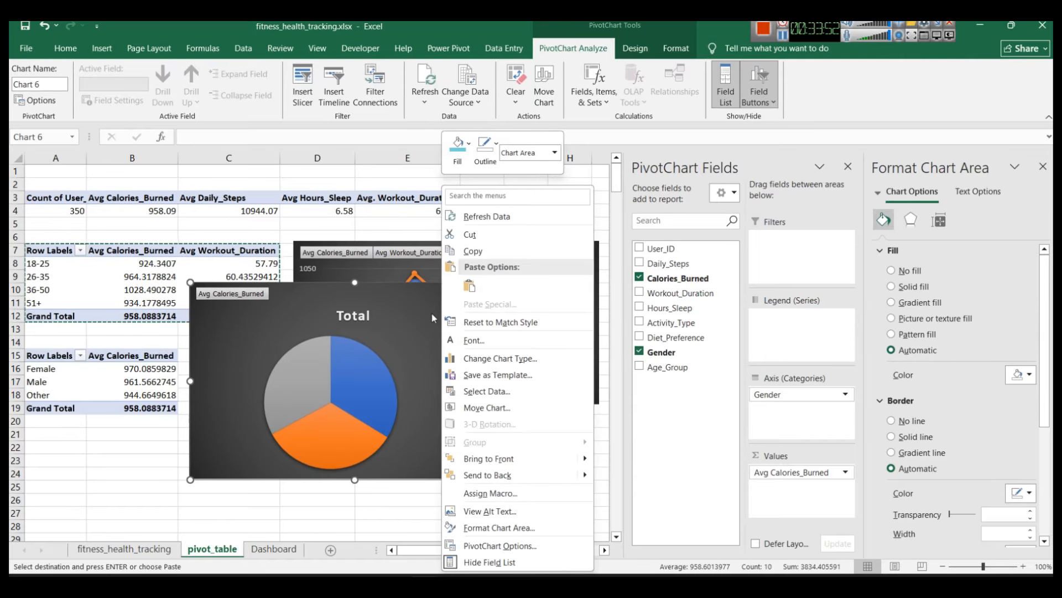
{"action": "left_click", "coordinate": [457, 146]}
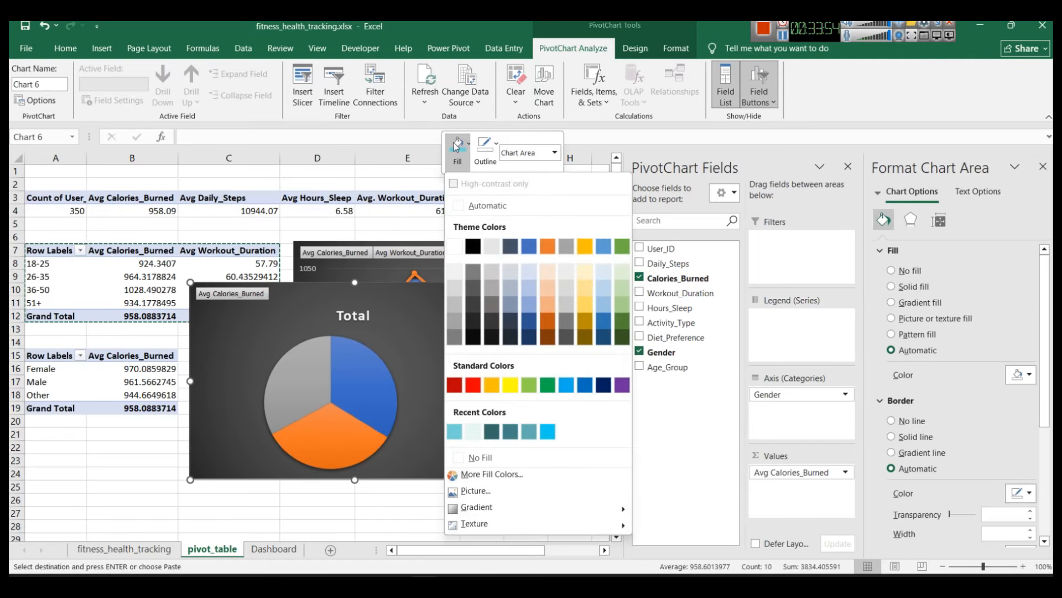
{"action": "left_click", "coordinate": [492, 431]}
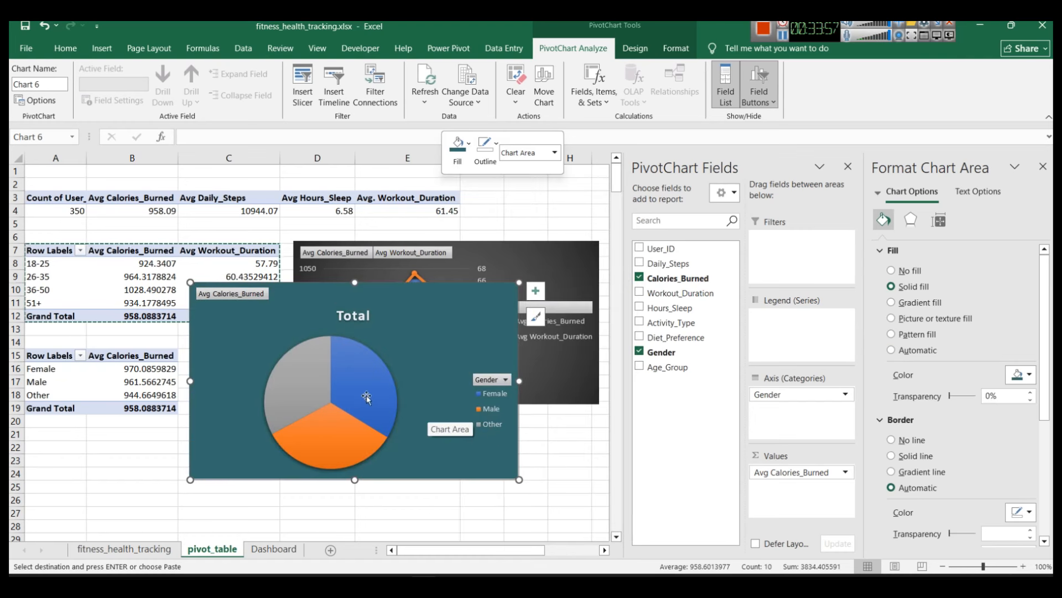
Fill only the Female slice of the pie with the light turquoise recent color.
{"action": "left_click", "coordinate": [344, 381]}
{"action": "left_click", "coordinate": [317, 379]}
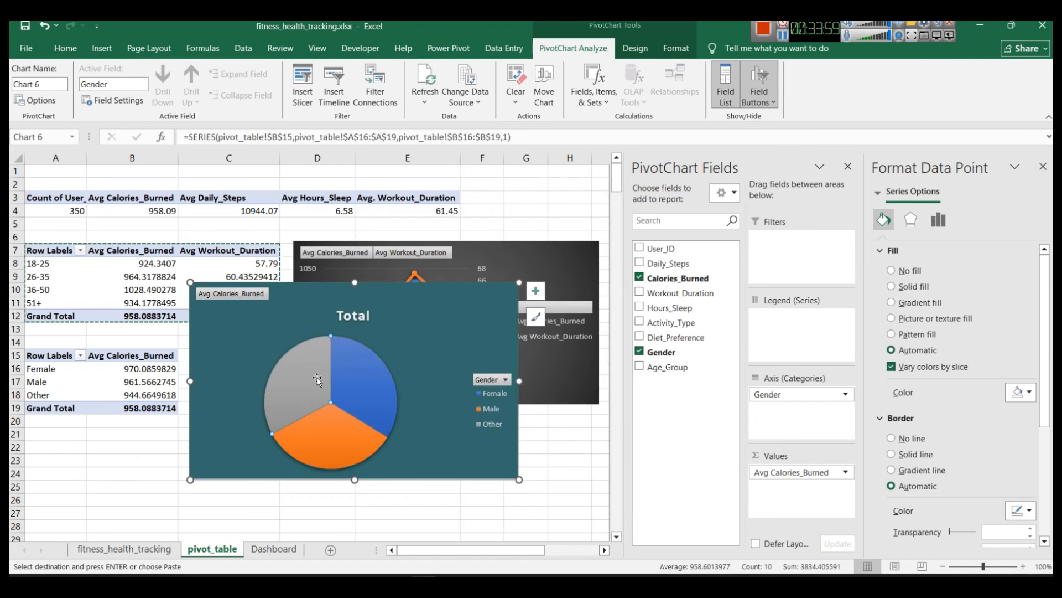
{"action": "right_click", "coordinate": [356, 383]}
{"action": "left_click", "coordinate": [381, 420]}
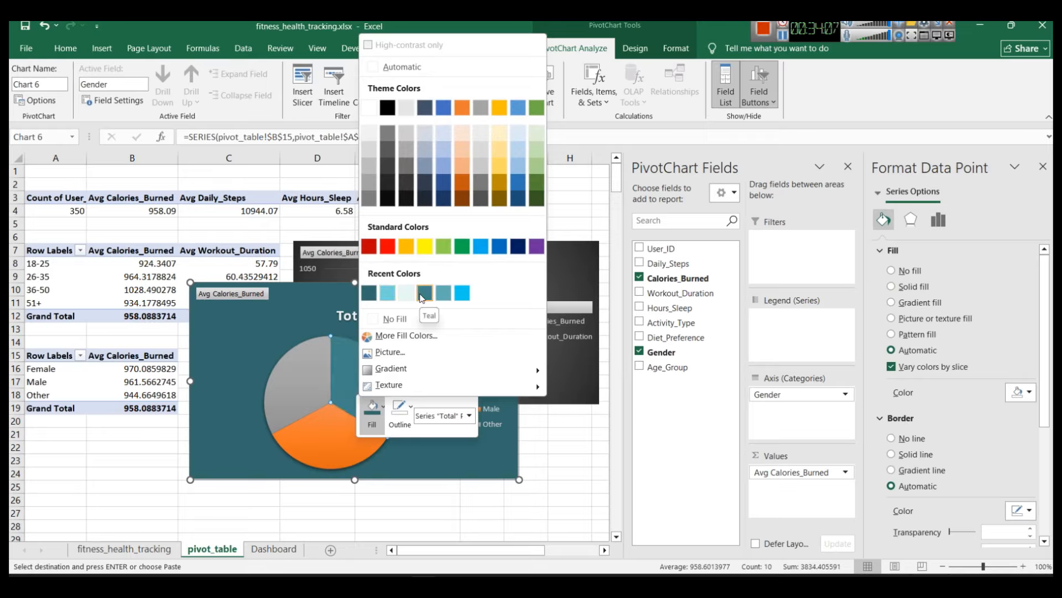
{"action": "left_click", "coordinate": [388, 298]}
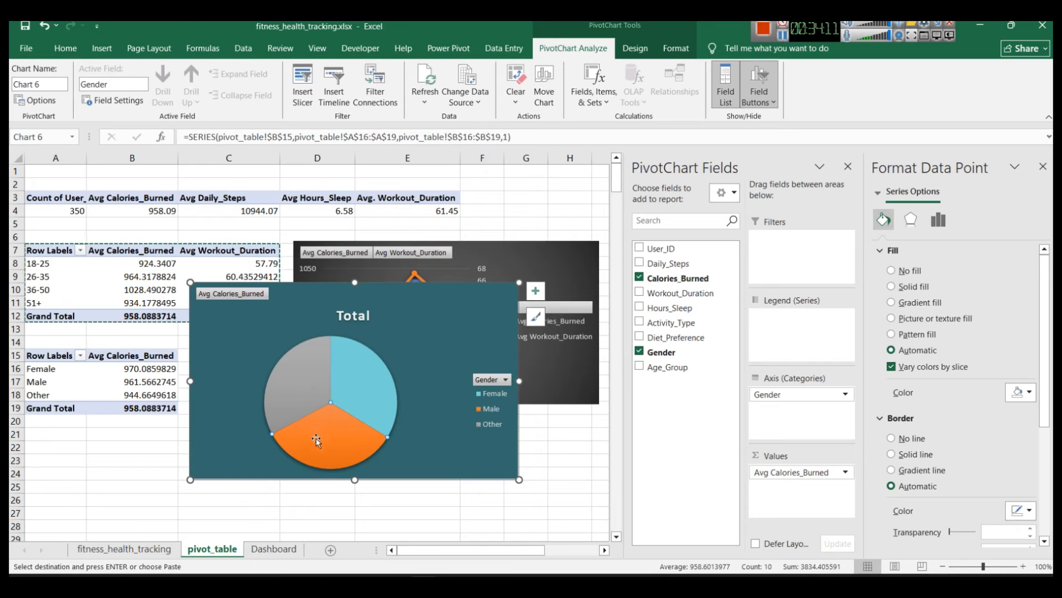
{"action": "right_click", "coordinate": [319, 430]}
{"action": "left_click", "coordinate": [267, 360]}
Copy the gender pie chart onto the Dashboard sheet and place it beside the age-group combo chart.
{"action": "left_click", "coordinate": [424, 312]}
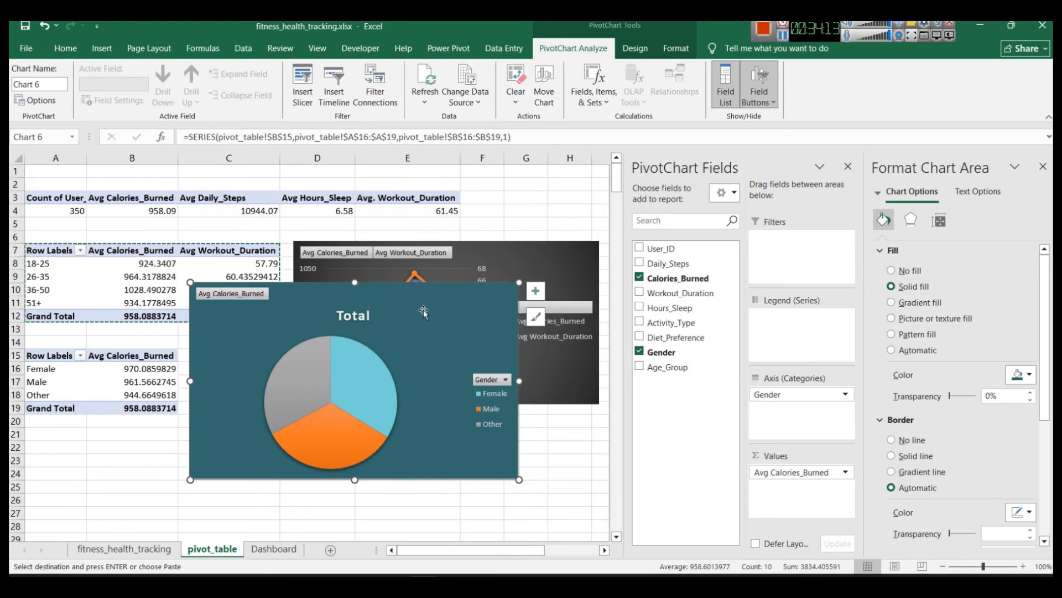
{"action": "key", "text": "Escape"}
{"action": "left_click", "coordinate": [287, 550]}
{"action": "left_click", "coordinate": [444, 411]}
{"action": "key", "text": "ctrl+v"}
{"action": "left_click_drag", "start_coordinate": [501, 441], "coordinate": [376, 386]}
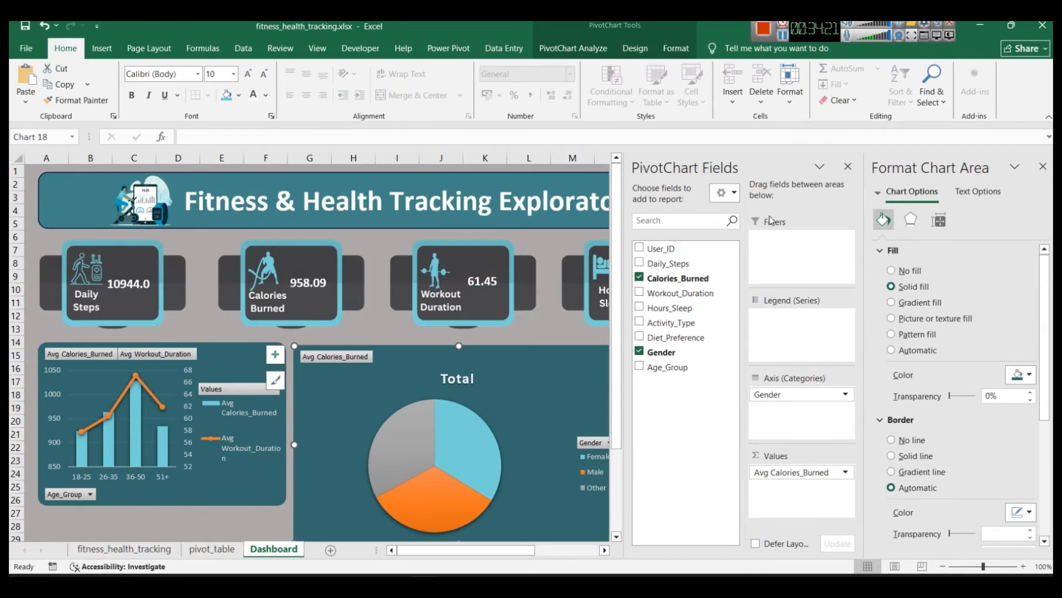
Close the side panes and resize the dashboard pie chart to columns G to M, rows 15 to 26, matching the combo chart's height.
{"action": "left_click", "coordinate": [848, 166]}
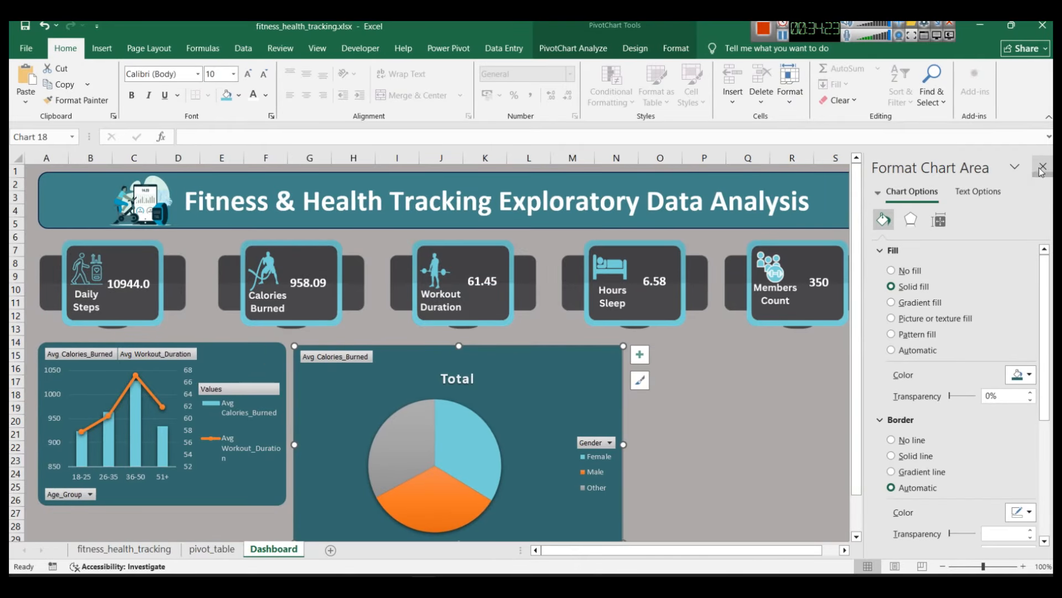
{"action": "left_click", "coordinate": [1043, 166]}
{"action": "scroll", "coordinate": [682, 370], "scroll_direction": "down", "scroll_amount": 2, "text": "ctrl"}
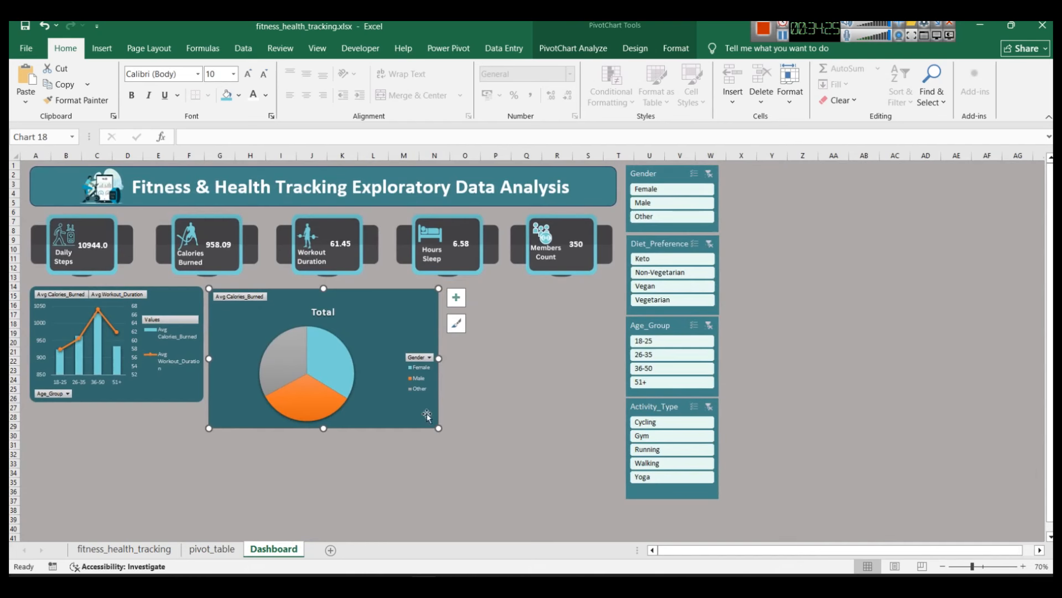
{"action": "left_click_drag", "start_coordinate": [324, 428], "coordinate": [323, 400]}
{"action": "left_click_drag", "start_coordinate": [439, 344], "coordinate": [399, 344]}
{"action": "left_click_drag", "start_coordinate": [337, 325], "coordinate": [338, 323]}
{"action": "left_click", "coordinate": [528, 362]}
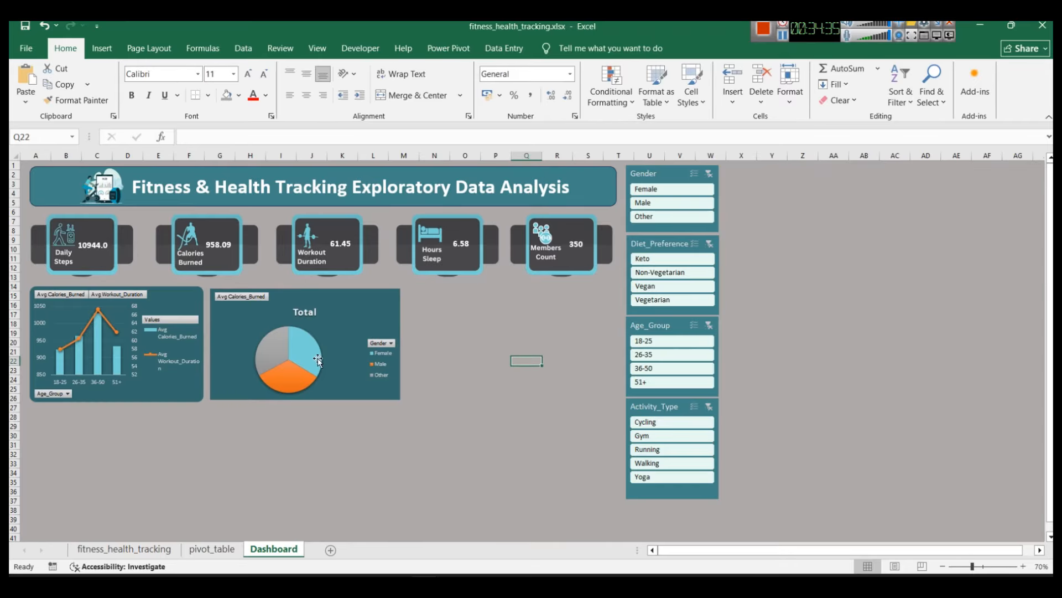
Enlarge the pie itself slightly within the chart by extending its plot area toward the chart's upper-left corner.
{"action": "left_click", "coordinate": [290, 348]}
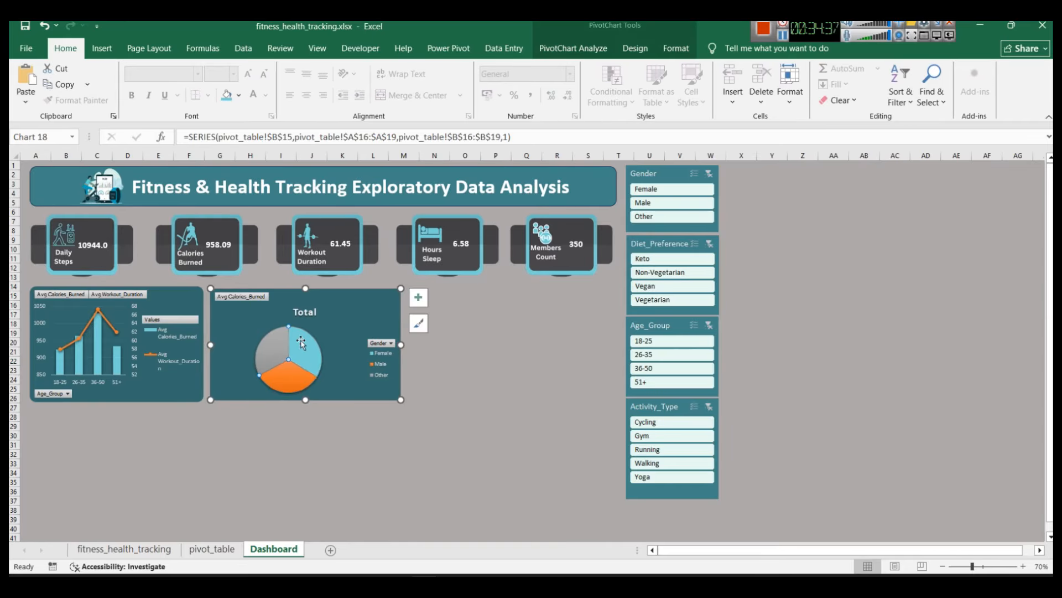
{"action": "left_click", "coordinate": [314, 388]}
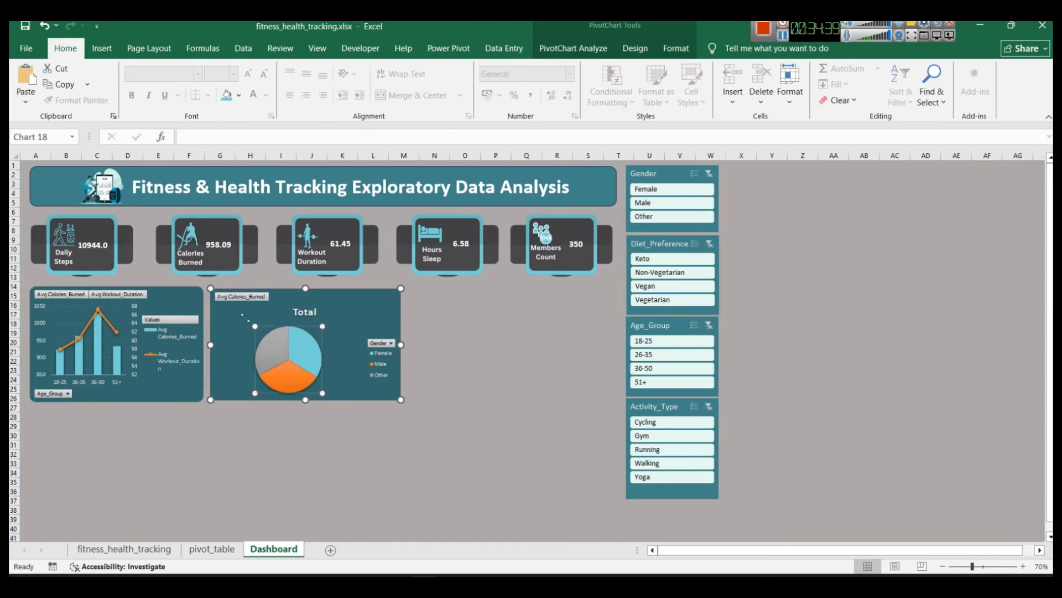
{"action": "left_click_drag", "start_coordinate": [253, 323], "coordinate": [244, 313]}
{"action": "left_click", "coordinate": [381, 343]}
Replace the dashboard pie chart's title with "Avg. Calories Burn by Gender".
{"action": "left_click", "coordinate": [312, 311]}
{"action": "double_click", "coordinate": [312, 312]}
{"action": "left_click", "coordinate": [319, 315]}
{"action": "key", "text": "ctrl+a"}
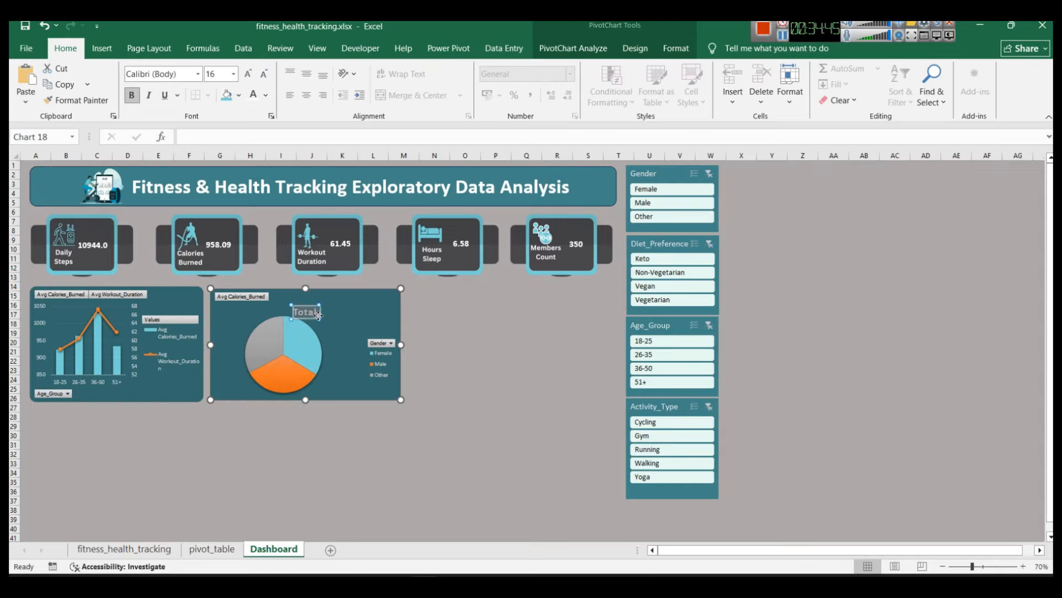
{"action": "type", "text": "Avg. Calo"}
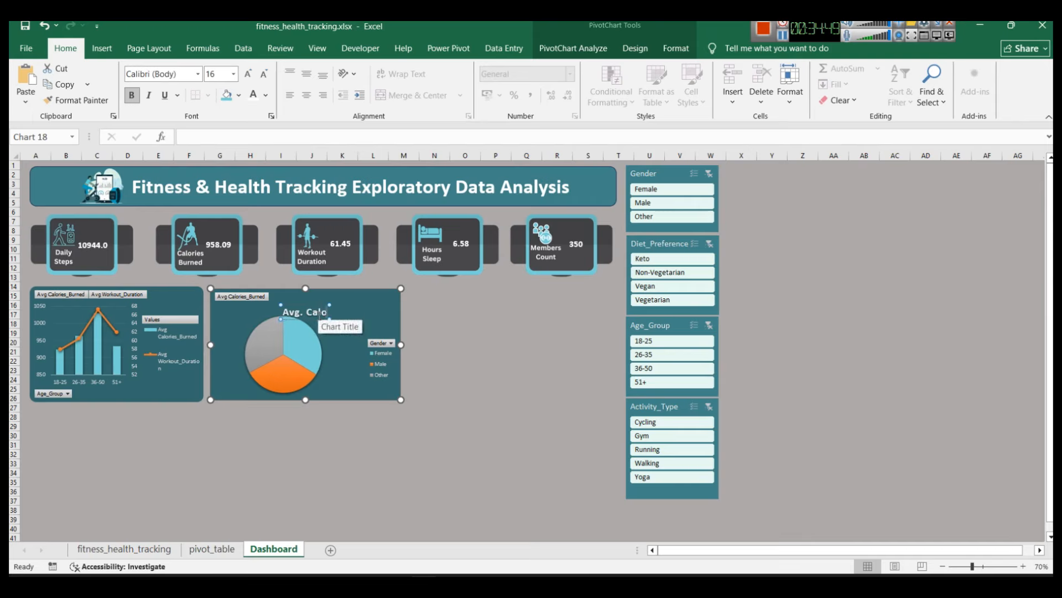
{"action": "type", "text": "ries Burn per"}
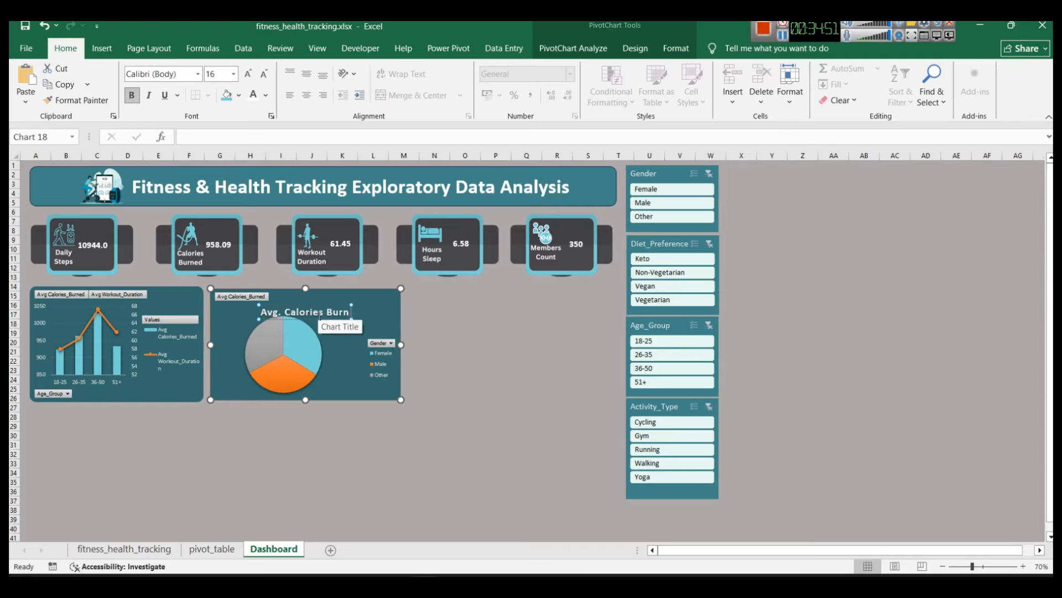
{"action": "key", "text": "BackSpace"}
{"action": "key", "text": "BackSpace"}
{"action": "key", "text": "BackSpace"}
{"action": "type", "text": "bt"}
{"action": "key", "text": "BackSpace"}
{"action": "type", "text": "y Gender"}
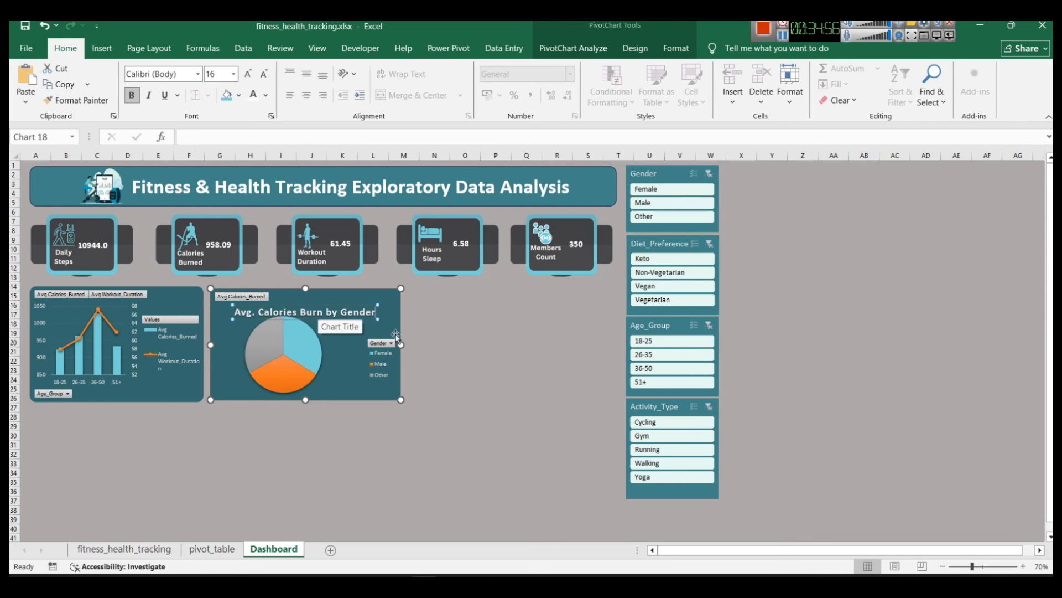
Move the pie chart's title up and toward the chart's upper-right corner, clear of the pie.
{"action": "left_click", "coordinate": [434, 321]}
{"action": "left_click", "coordinate": [338, 309]}
{"action": "left_click_drag", "start_coordinate": [344, 304], "coordinate": [363, 297]}
{"action": "left_click", "coordinate": [443, 379]}
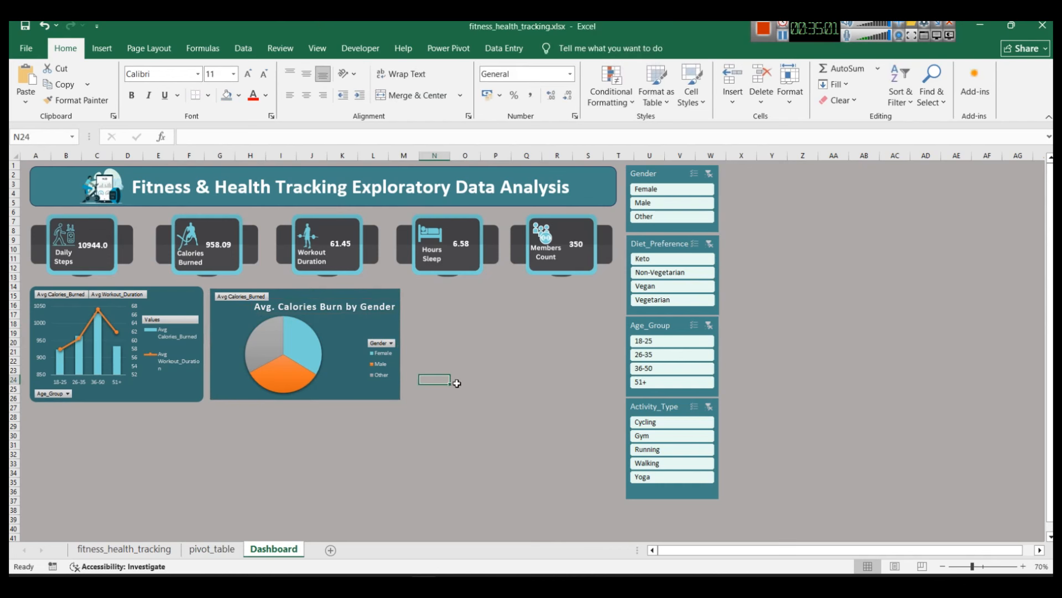
Give the dashboard pie chart's border rounded corners.
{"action": "left_click", "coordinate": [375, 325]}
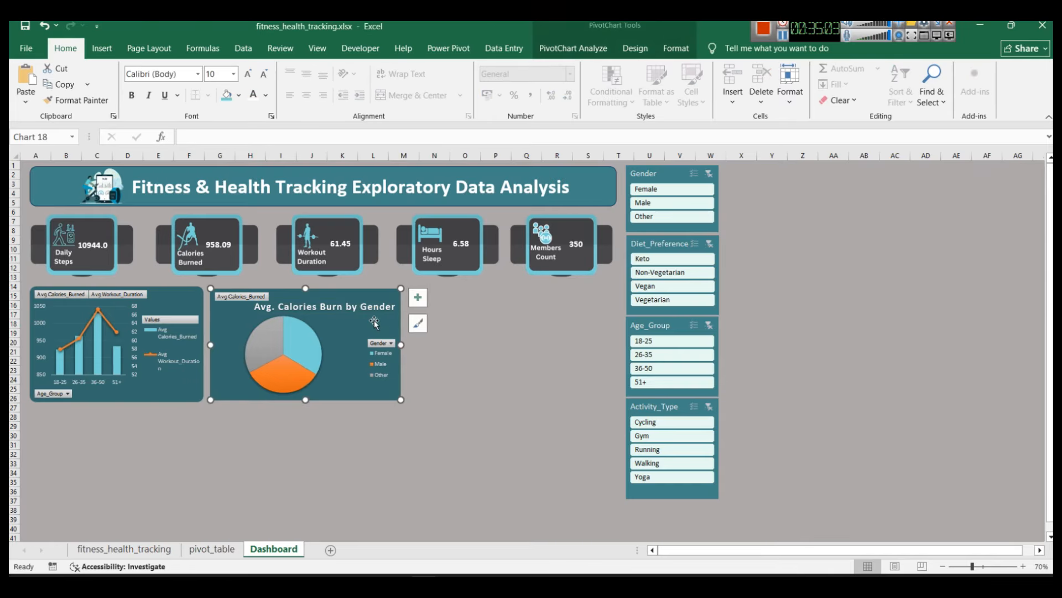
{"action": "right_click", "coordinate": [377, 324]}
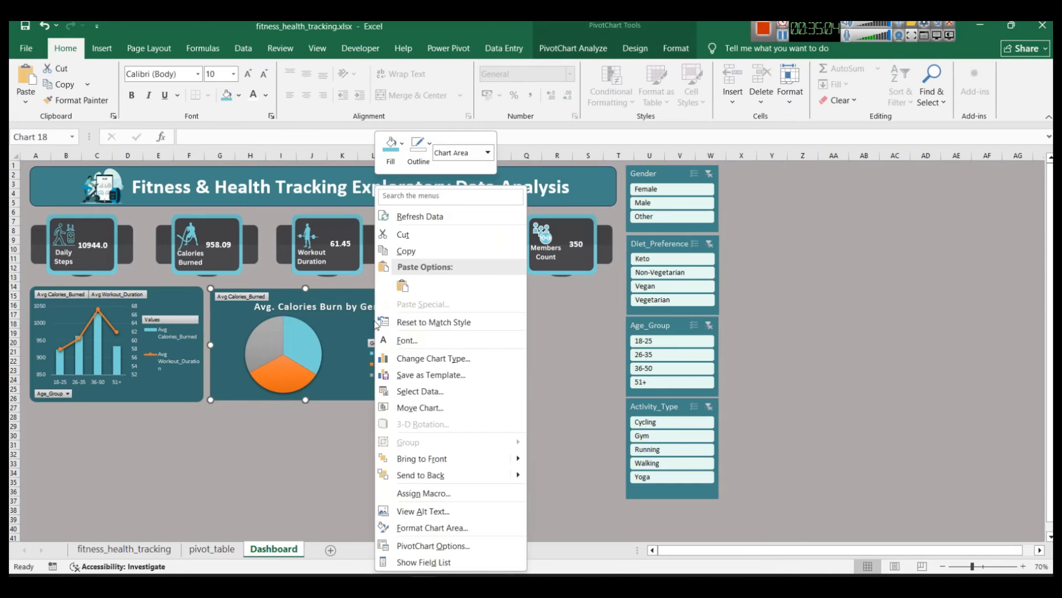
{"action": "left_click", "coordinate": [432, 528]}
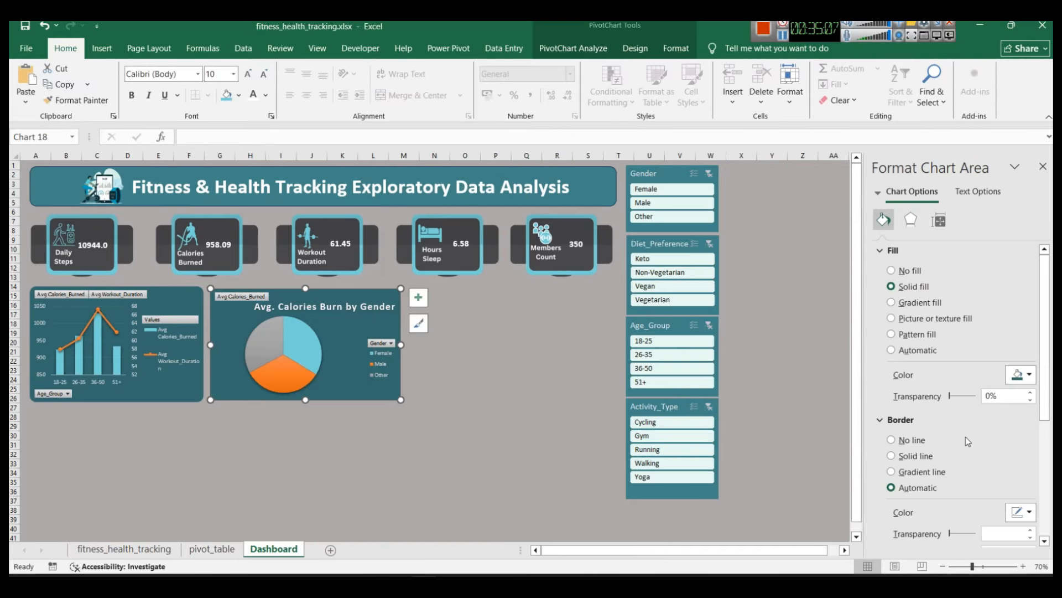
{"action": "scroll", "coordinate": [934, 460], "scroll_direction": "down", "scroll_amount": 5}
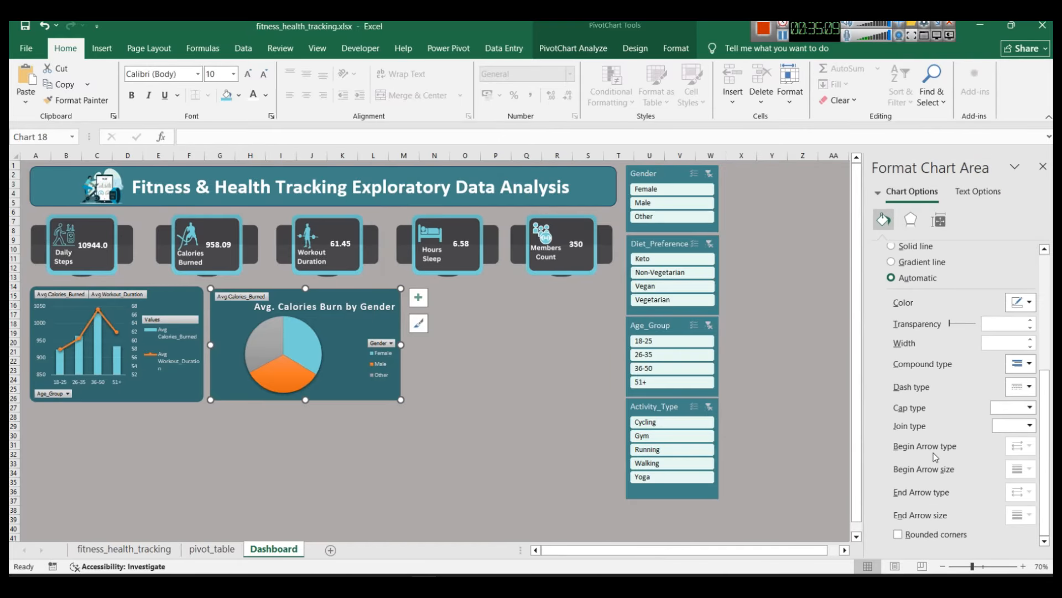
{"action": "left_click", "coordinate": [496, 388]}
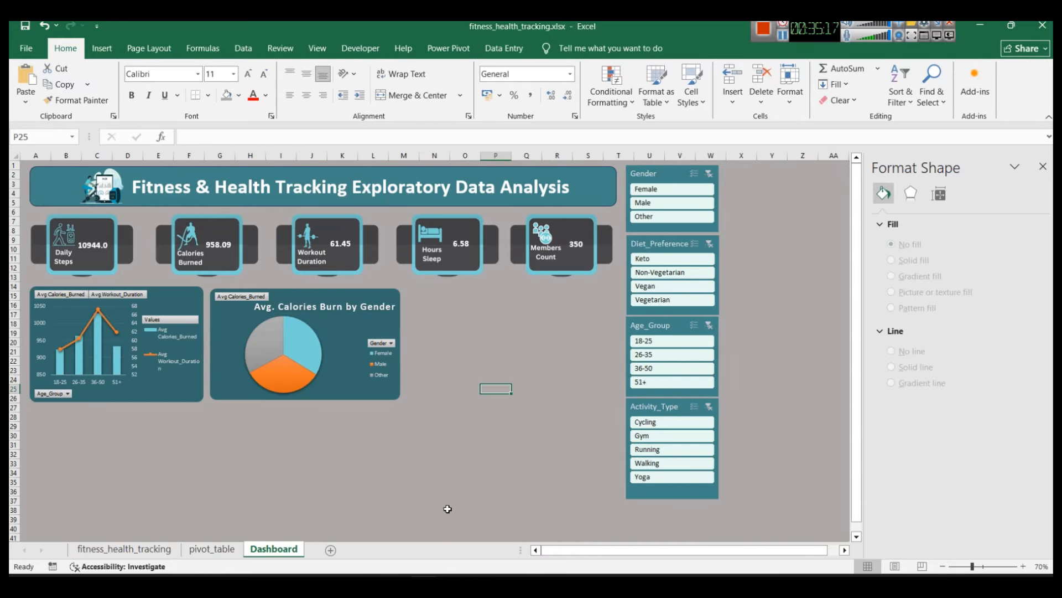
On the pivot_table sheet, shrink the gender pie chart from its upper-left corner to about columns D to G, rows 16 to 24.
{"action": "left_click", "coordinate": [200, 549]}
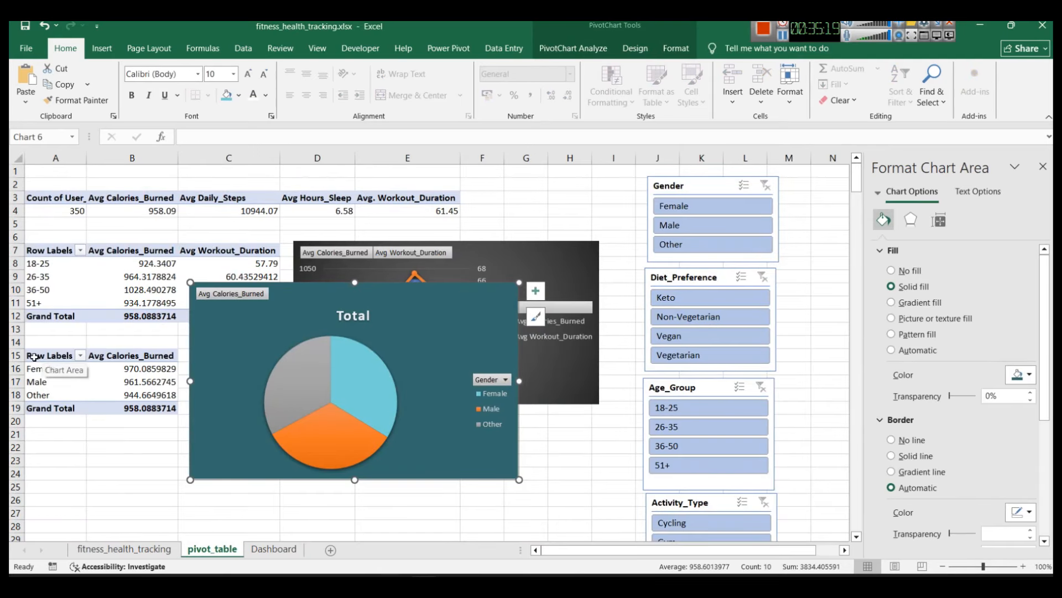
{"action": "left_click_drag", "start_coordinate": [35, 357], "coordinate": [140, 408]}
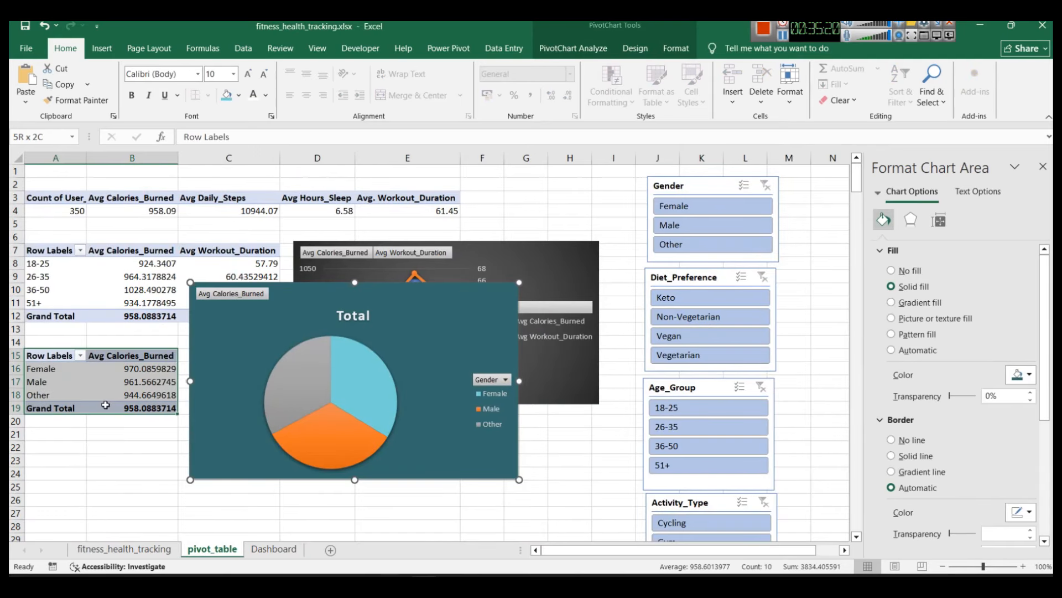
{"action": "left_click", "coordinate": [338, 371]}
{"action": "left_click_drag", "start_coordinate": [190, 282], "coordinate": [325, 373]}
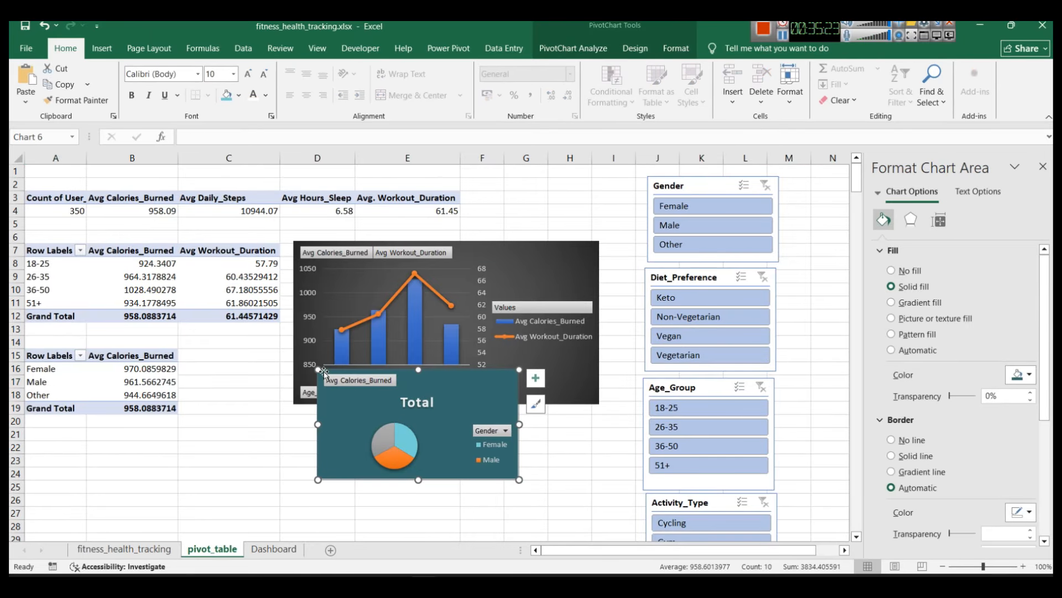
Shrink the age-group combo chart and place it directly above the gender pie chart, matching the pie chart's width.
{"action": "left_click", "coordinate": [482, 257]}
{"action": "left_click_drag", "start_coordinate": [596, 398], "coordinate": [568, 355]}
{"action": "left_click_drag", "start_coordinate": [265, 363], "coordinate": [349, 329]}
{"action": "left_click_drag", "start_coordinate": [433, 218], "coordinate": [400, 253]}
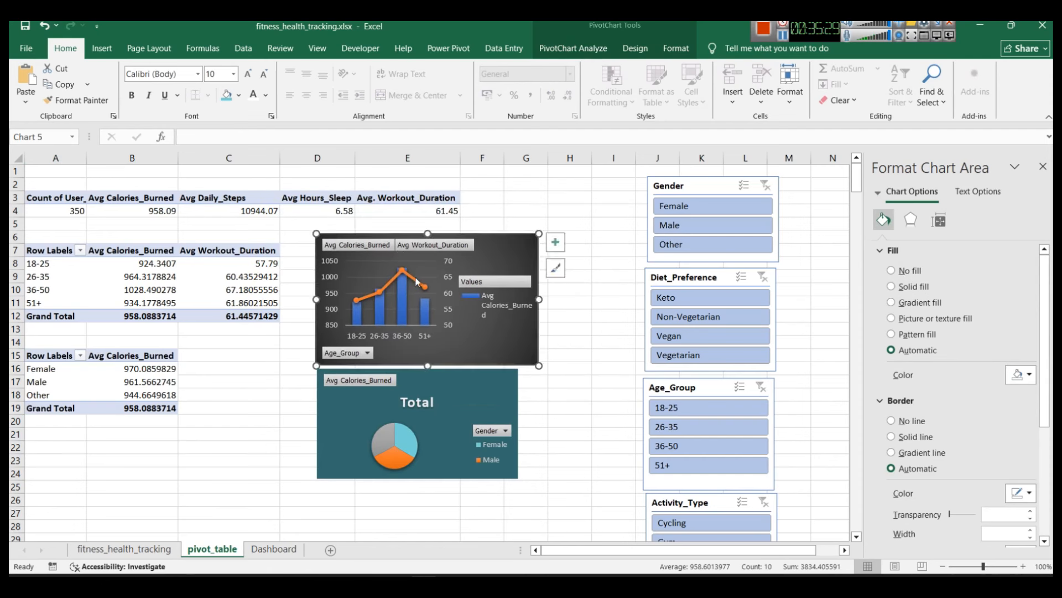
{"action": "left_click_drag", "start_coordinate": [539, 365], "coordinate": [518, 360]}
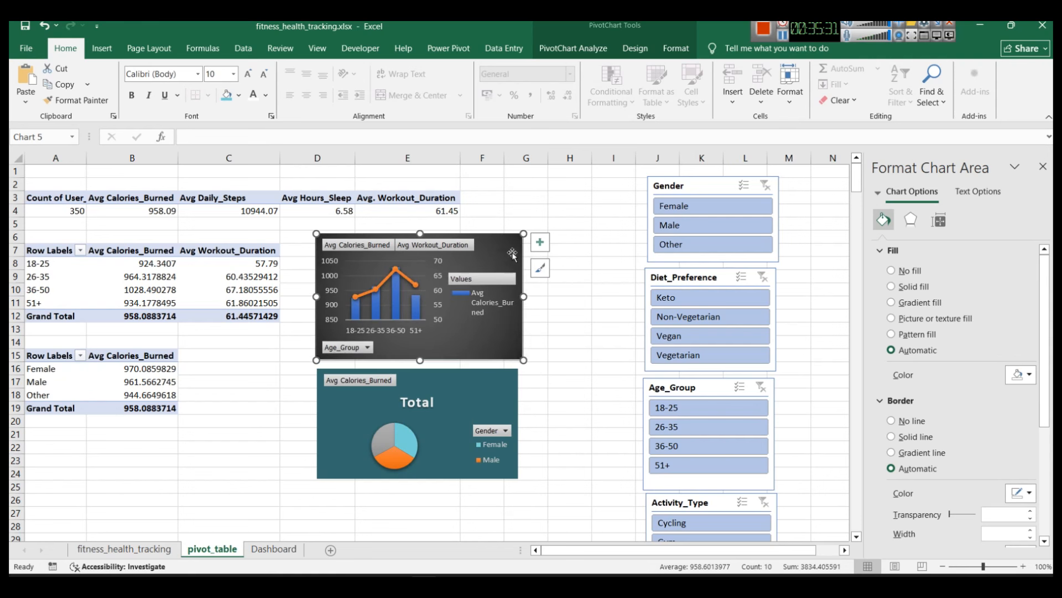
{"action": "left_click_drag", "start_coordinate": [519, 234], "coordinate": [519, 239]}
{"action": "left_click", "coordinate": [558, 342]}
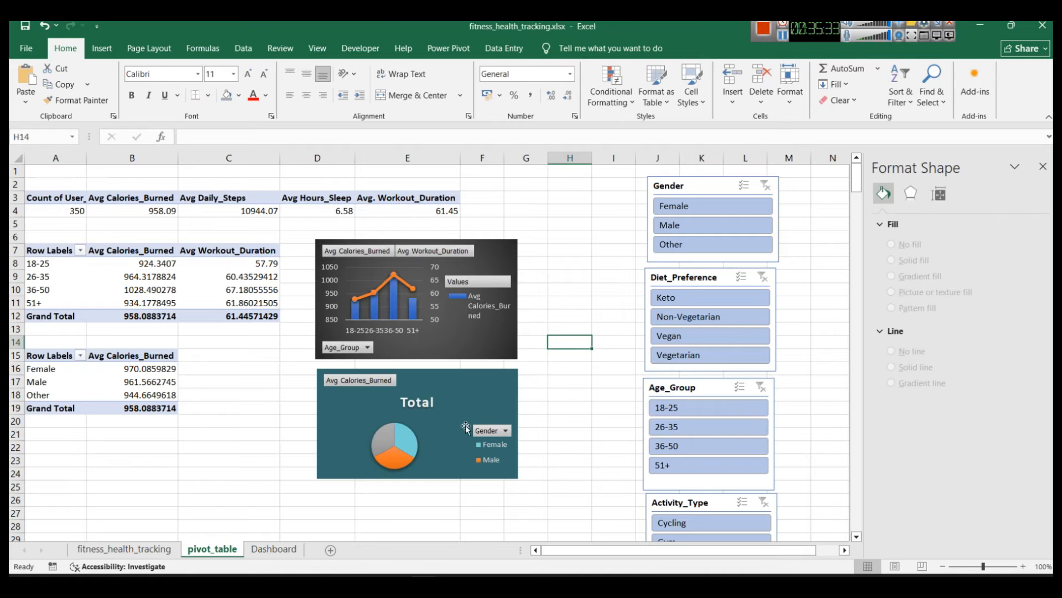
Copy the gender PivotTable in A15:B19 and paste the duplicate at cell A21.
{"action": "left_click_drag", "start_coordinate": [138, 411], "coordinate": [39, 355]}
{"action": "key", "text": "ctrl+c"}
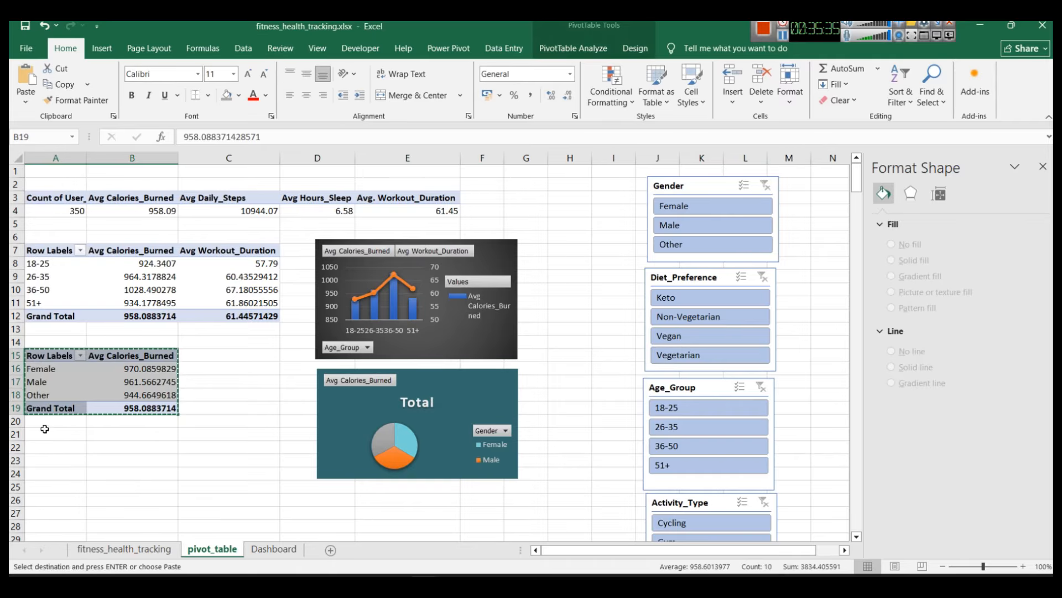
{"action": "left_click", "coordinate": [44, 431]}
{"action": "key", "text": "ctrl+v"}
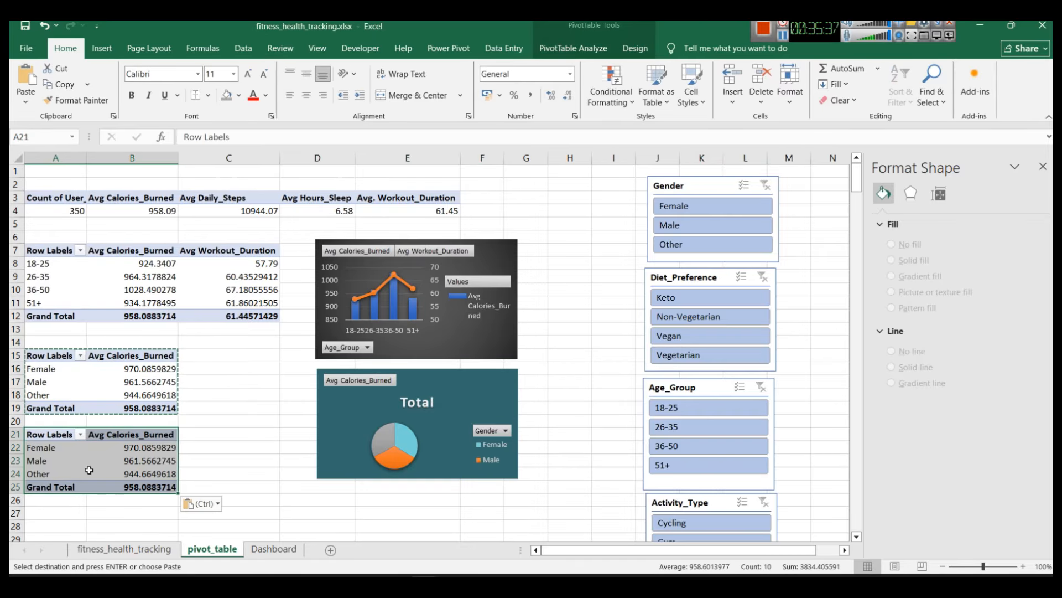
Replace the Gender row field with Diet_Preference in the duplicated PivotTable at A21.
{"action": "left_click", "coordinate": [51, 447]}
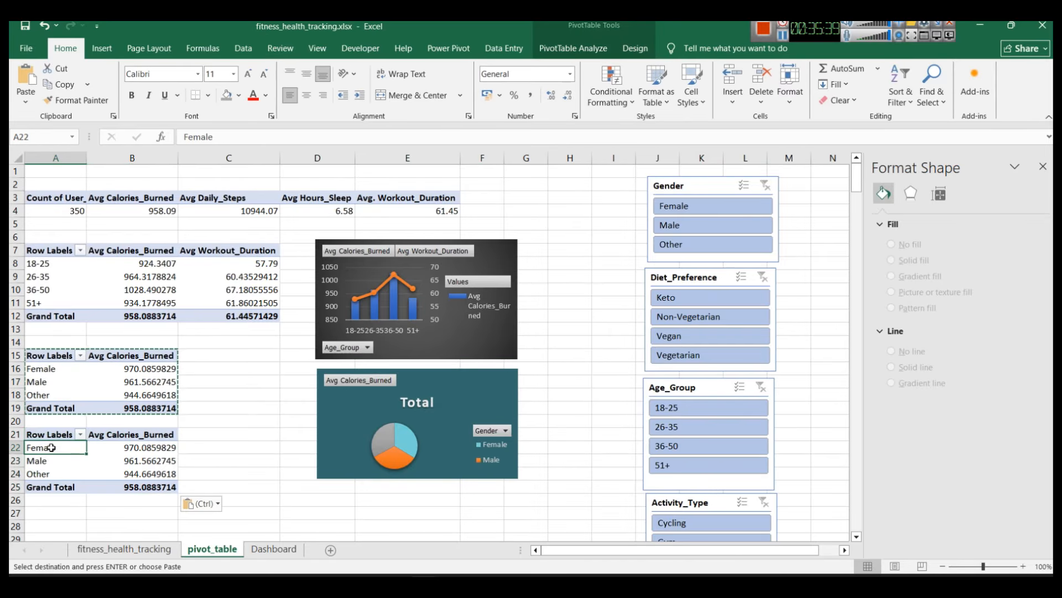
{"action": "left_click_drag", "start_coordinate": [143, 486], "coordinate": [42, 434]}
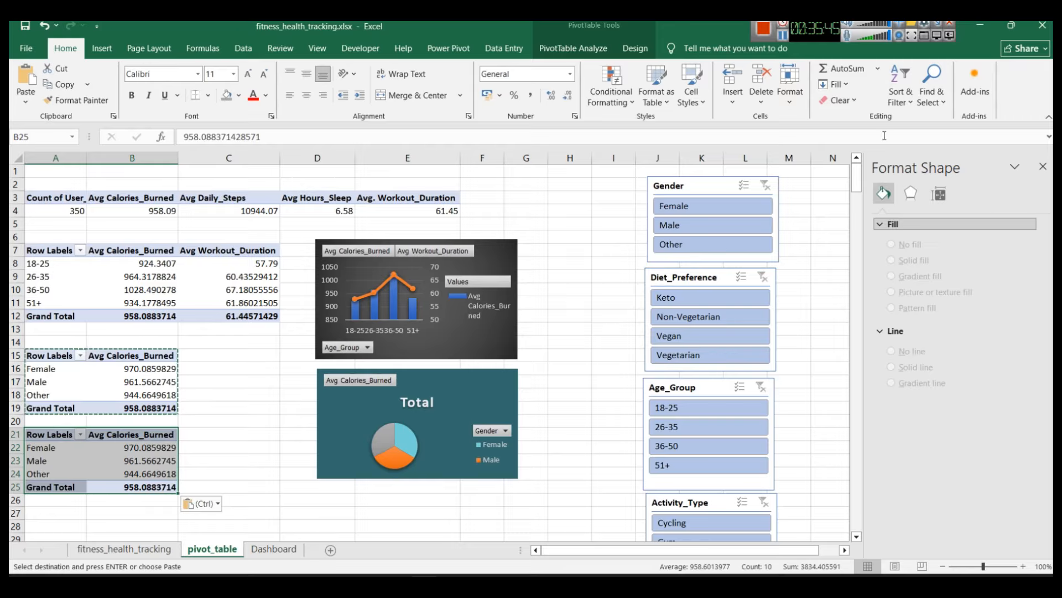
{"action": "left_click", "coordinate": [596, 49]}
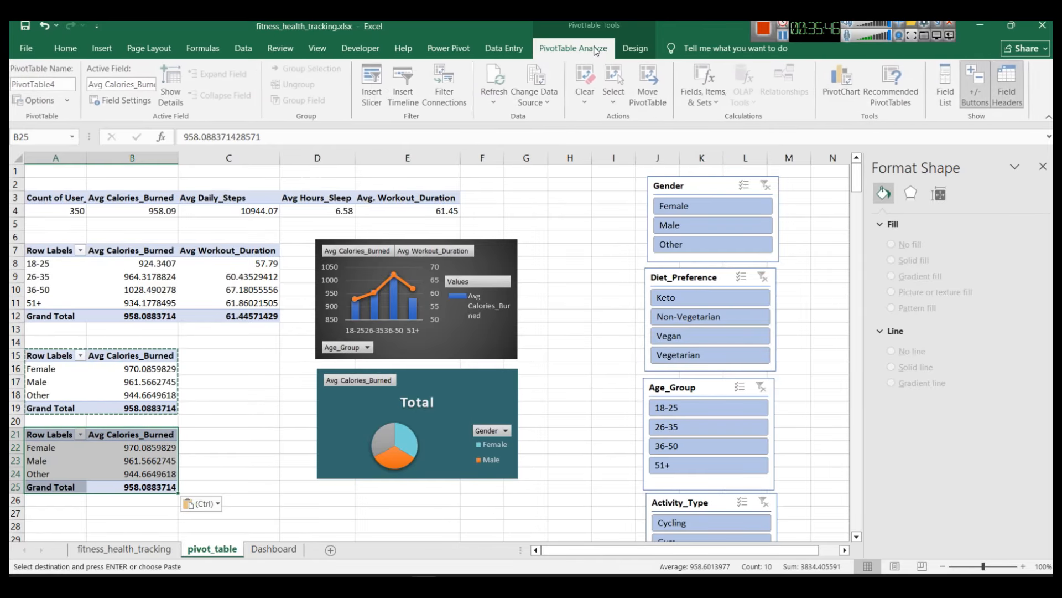
{"action": "left_click", "coordinate": [950, 96]}
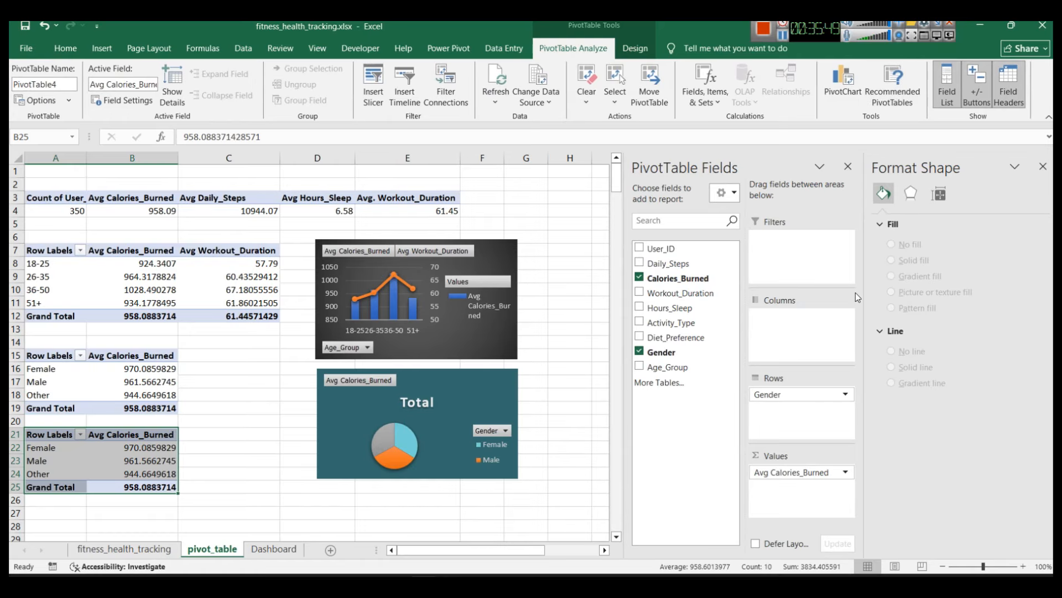
{"action": "left_click", "coordinate": [640, 352]}
{"action": "left_click", "coordinate": [640, 337]}
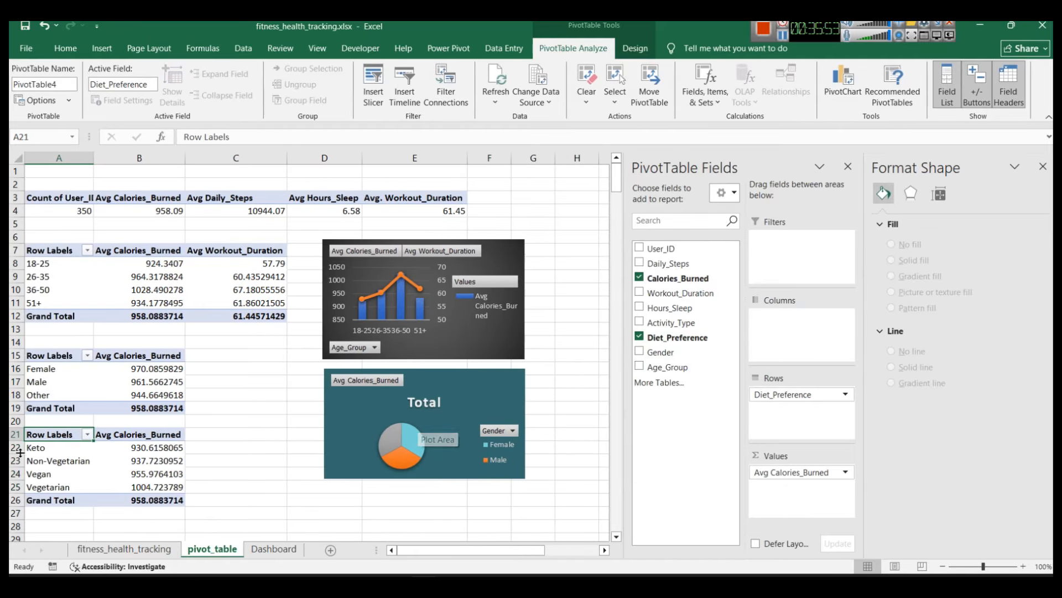
Try to insert a hierarchy chart from the diet-preference PivotTable in A21:B26.
{"action": "left_click_drag", "start_coordinate": [132, 497], "coordinate": [55, 435]}
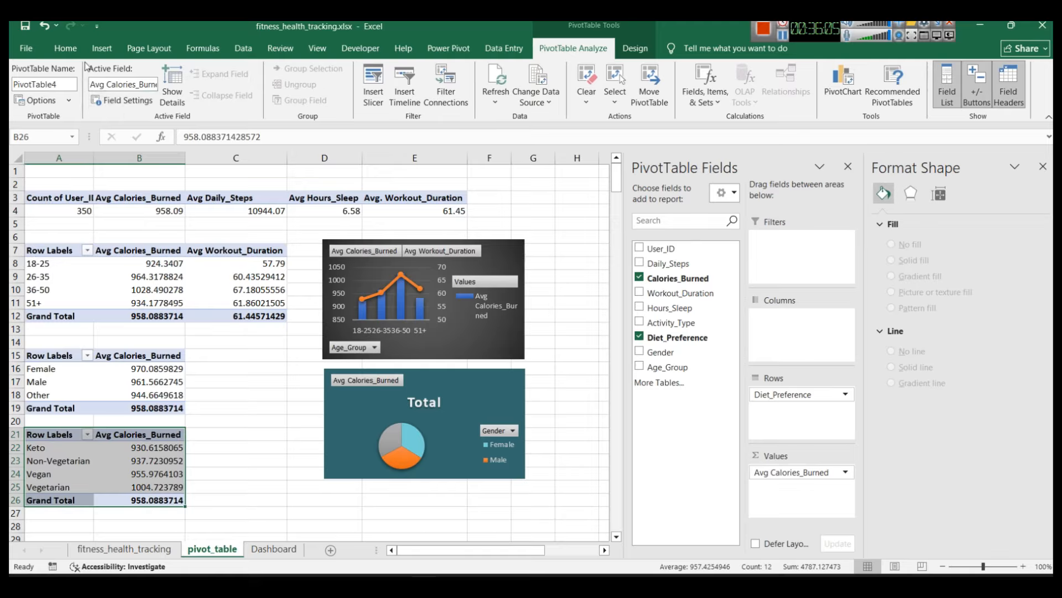
{"action": "left_click", "coordinate": [102, 48]}
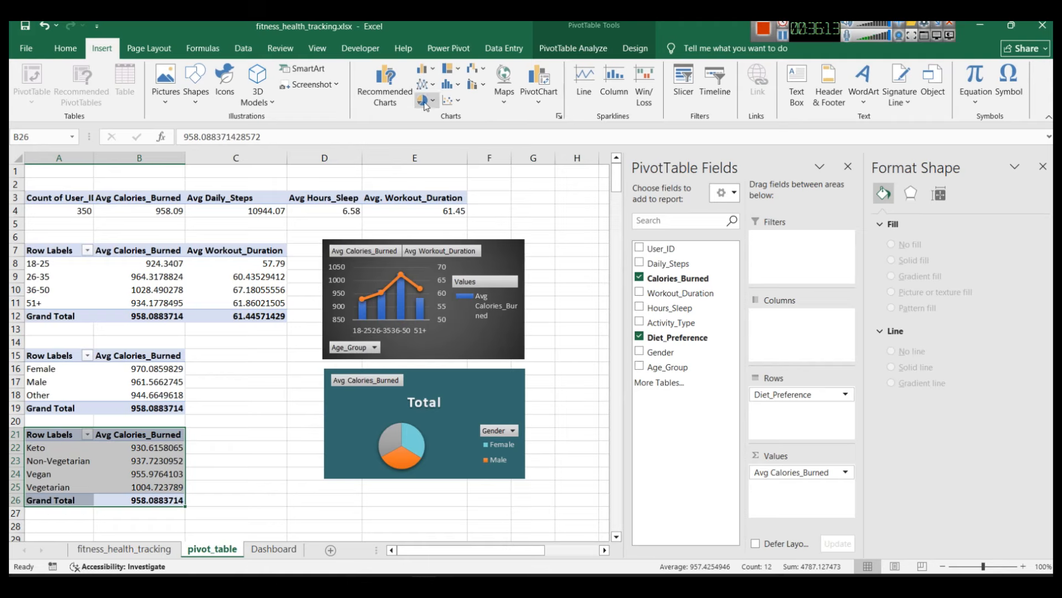
{"action": "left_click", "coordinate": [453, 69]}
{"action": "left_click", "coordinate": [457, 117]}
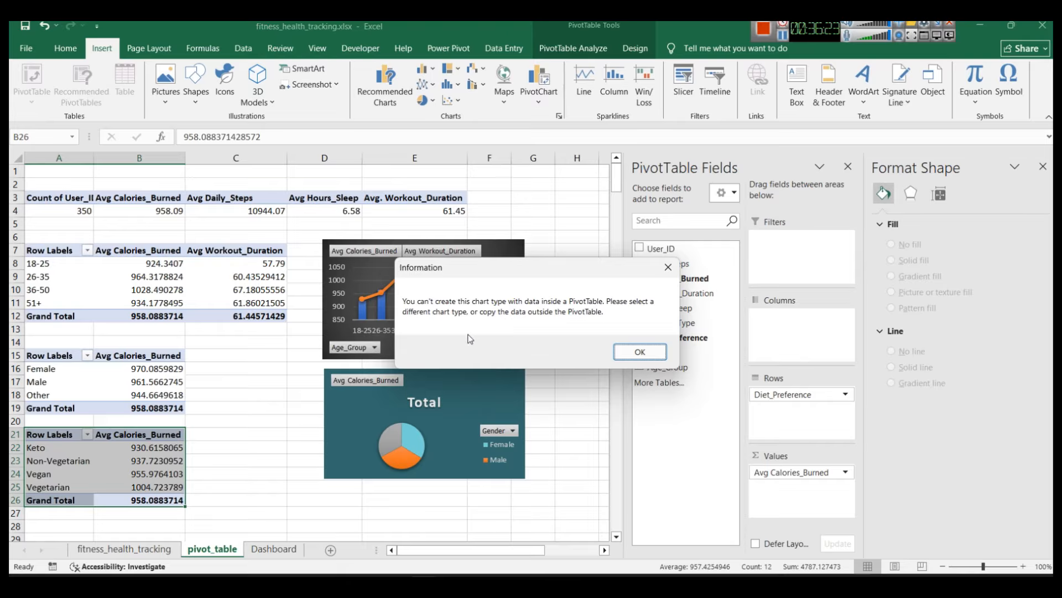
{"action": "left_click", "coordinate": [640, 354]}
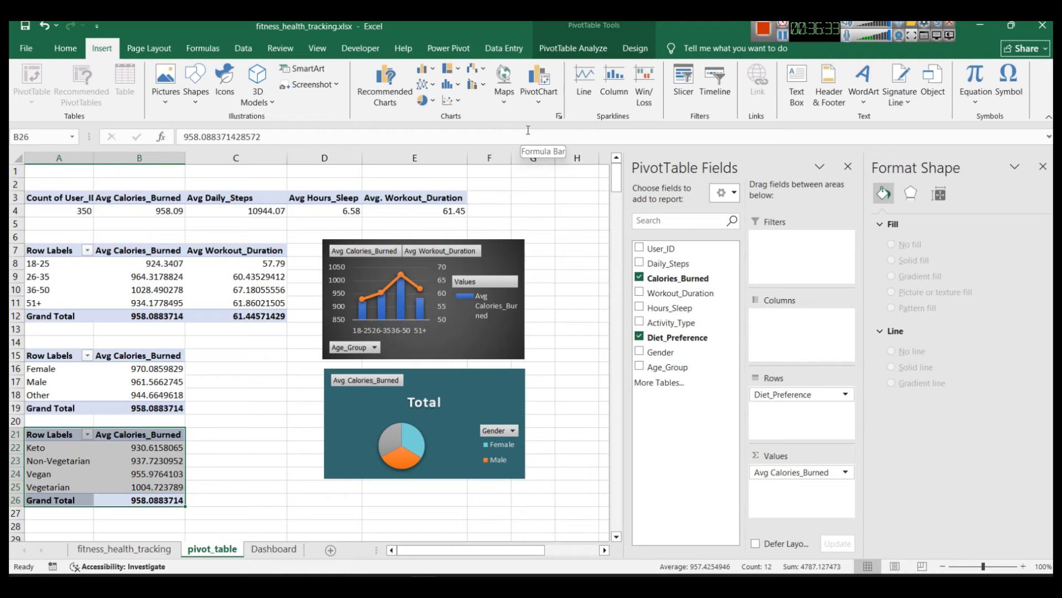
Insert a clustered bar PivotChart from the diet-preference PivotTable in A21:B26.
{"action": "left_click", "coordinate": [550, 100]}
{"action": "left_click", "coordinate": [545, 117]}
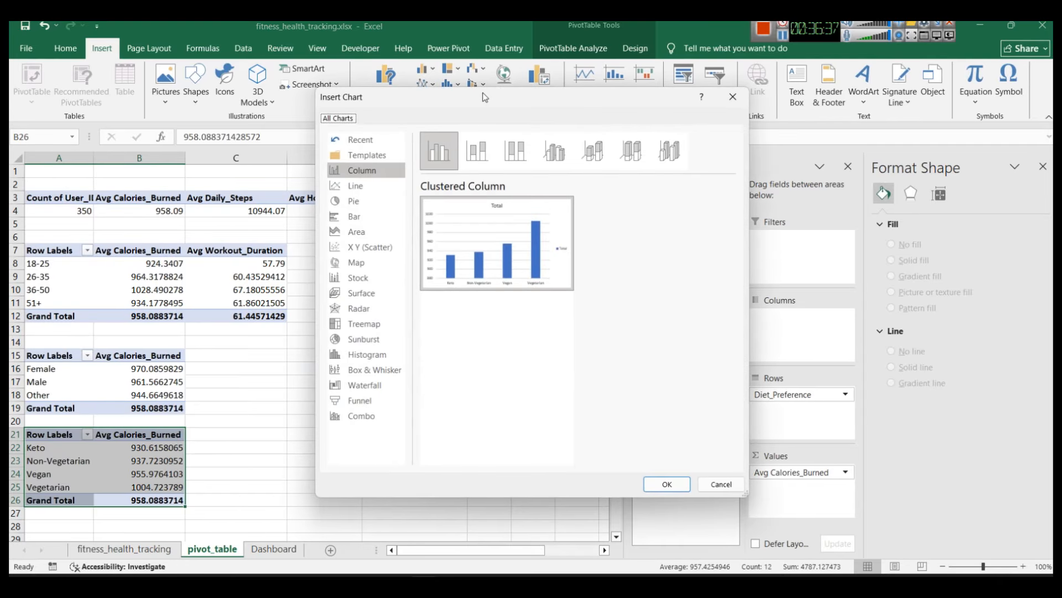
{"action": "left_click_drag", "start_coordinate": [483, 93], "coordinate": [632, 103]}
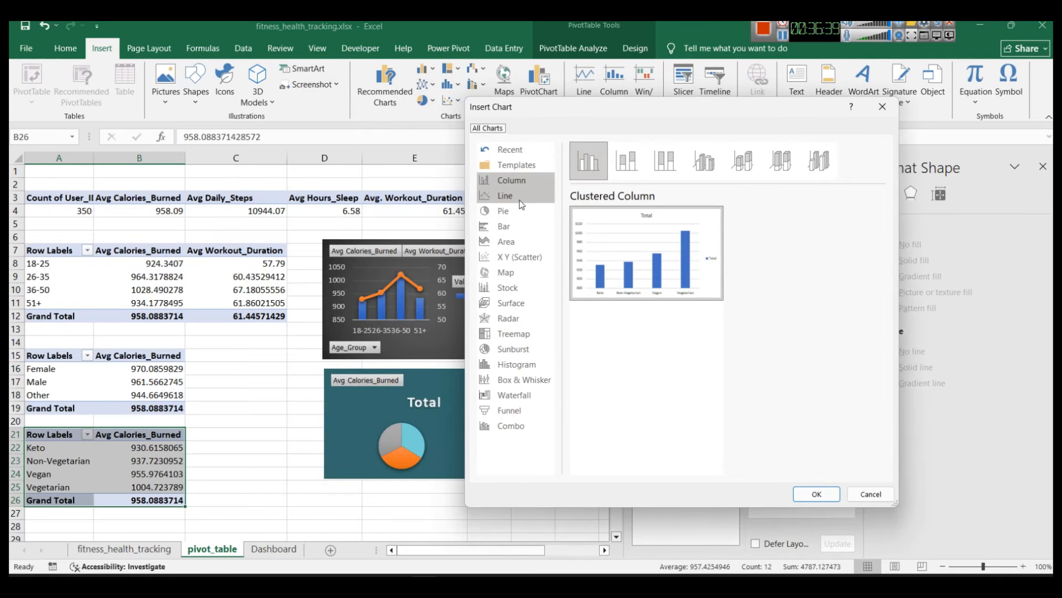
{"action": "left_click", "coordinate": [520, 215]}
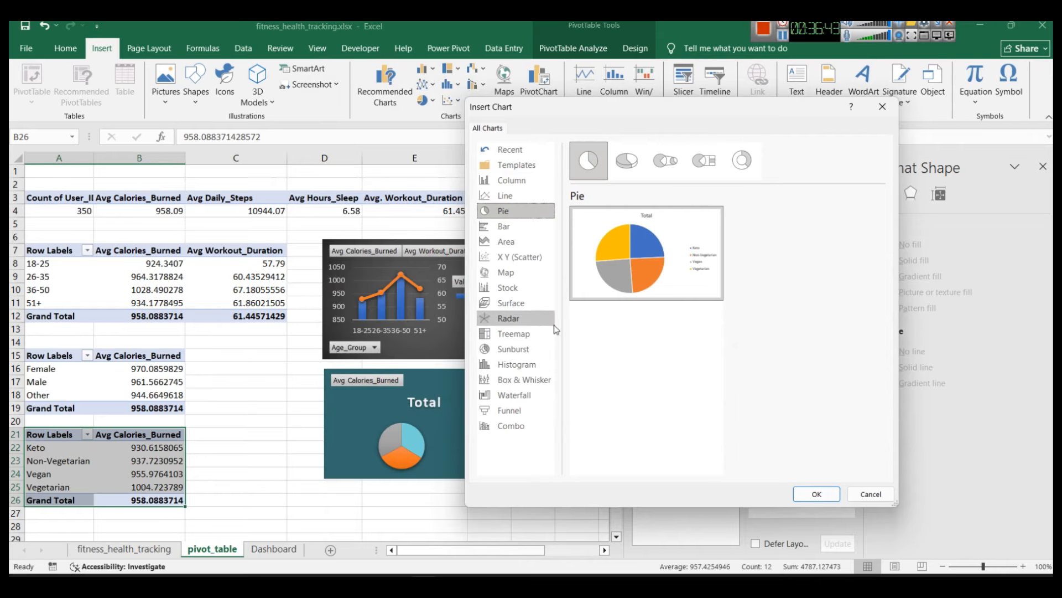
{"action": "left_click", "coordinate": [511, 426]}
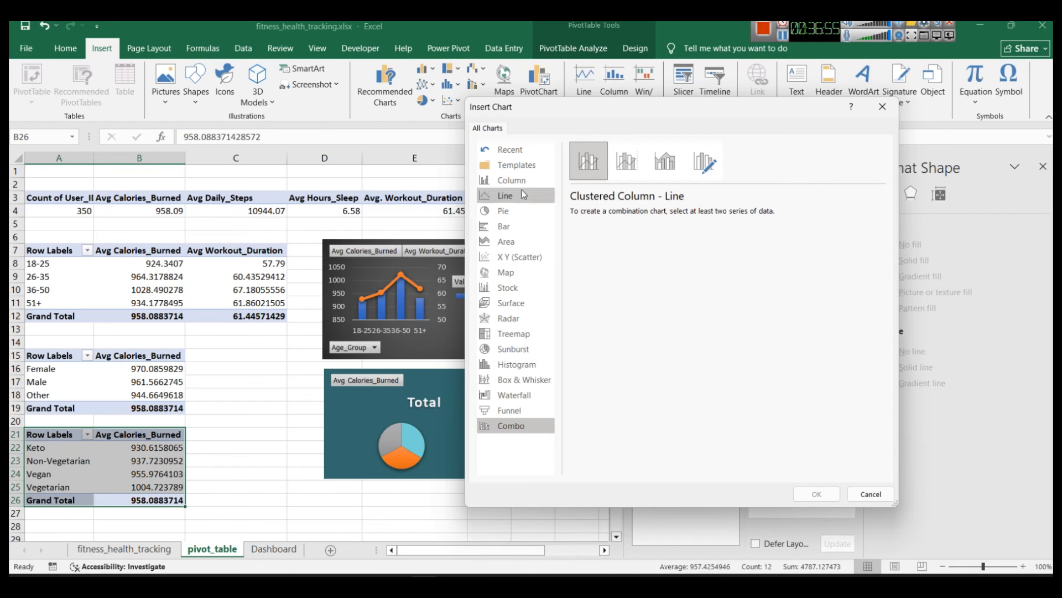
{"action": "left_click", "coordinate": [516, 180]}
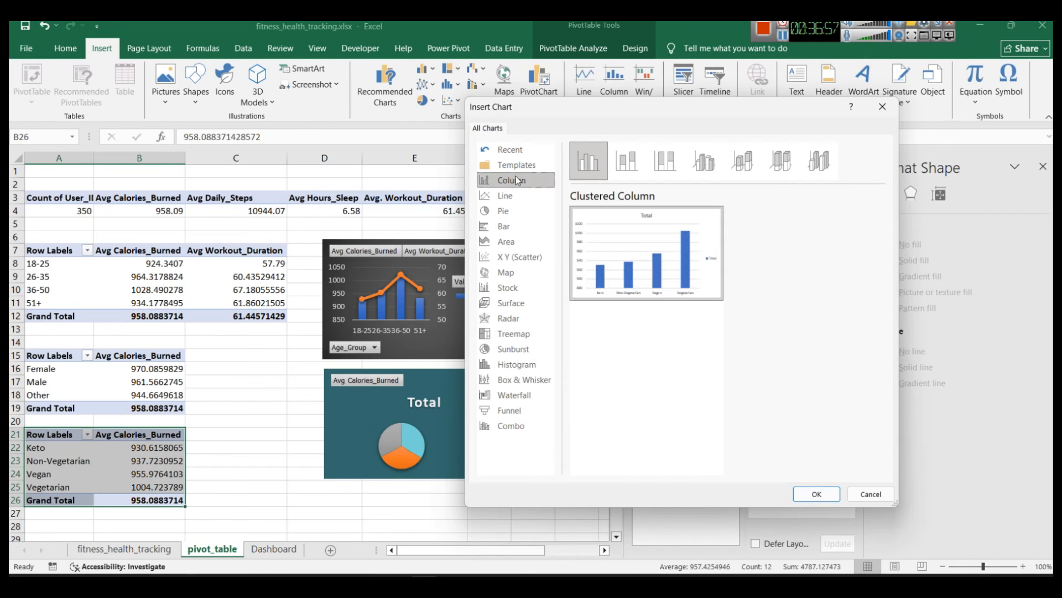
{"action": "left_click", "coordinate": [517, 224]}
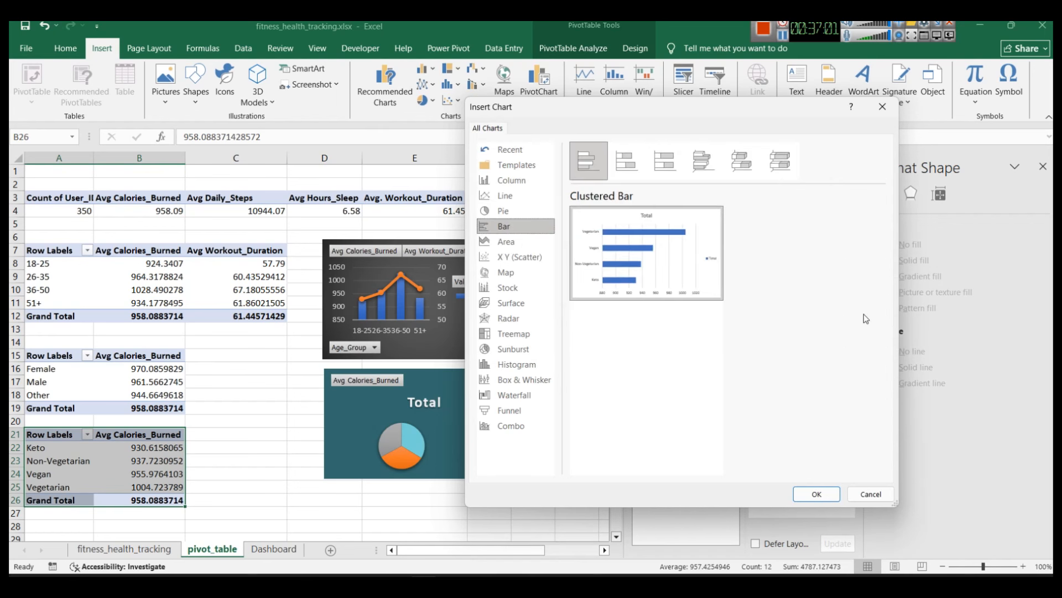
{"action": "left_click", "coordinate": [627, 160]}
{"action": "left_click", "coordinate": [591, 160]}
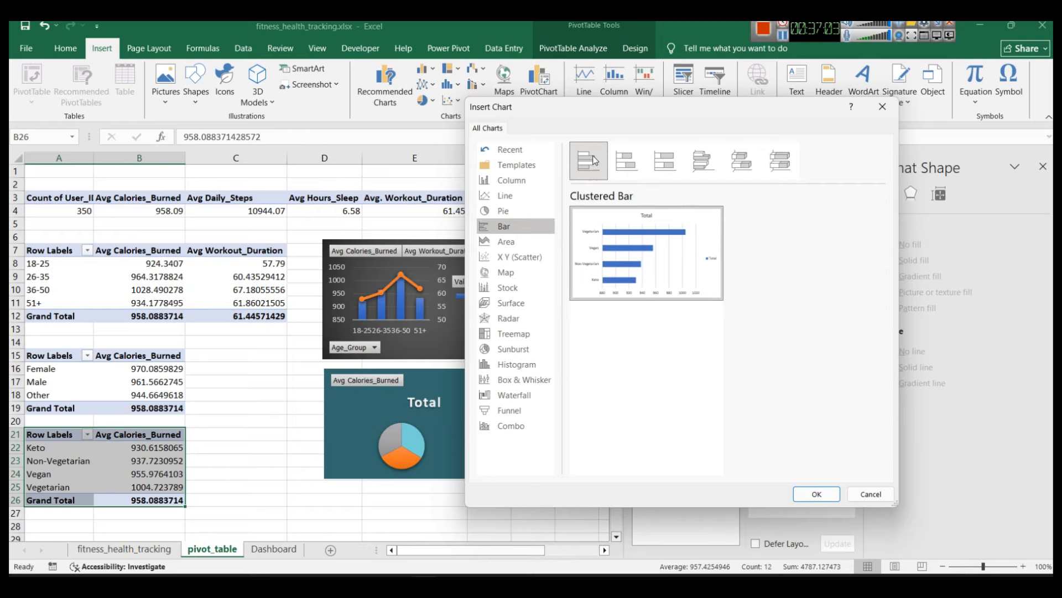
{"action": "left_click", "coordinate": [715, 160]}
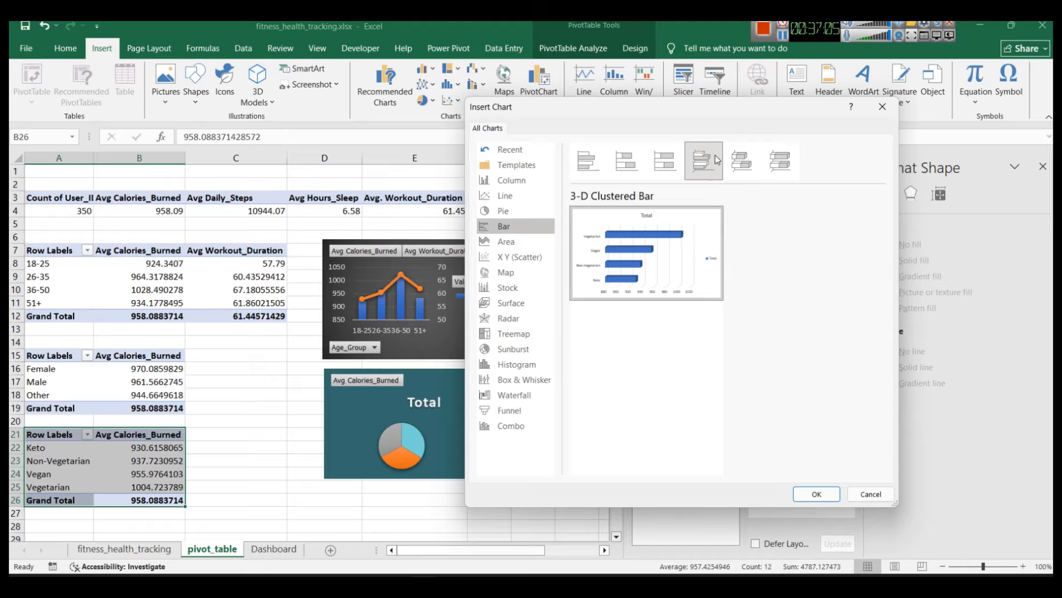
{"action": "left_click", "coordinate": [589, 164]}
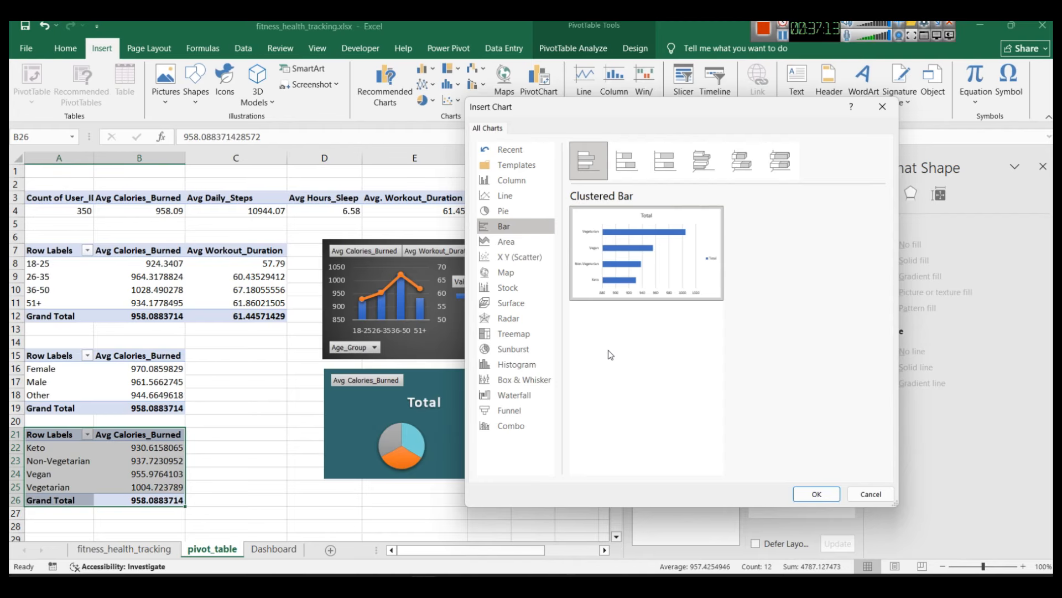
{"action": "left_click", "coordinate": [815, 491]}
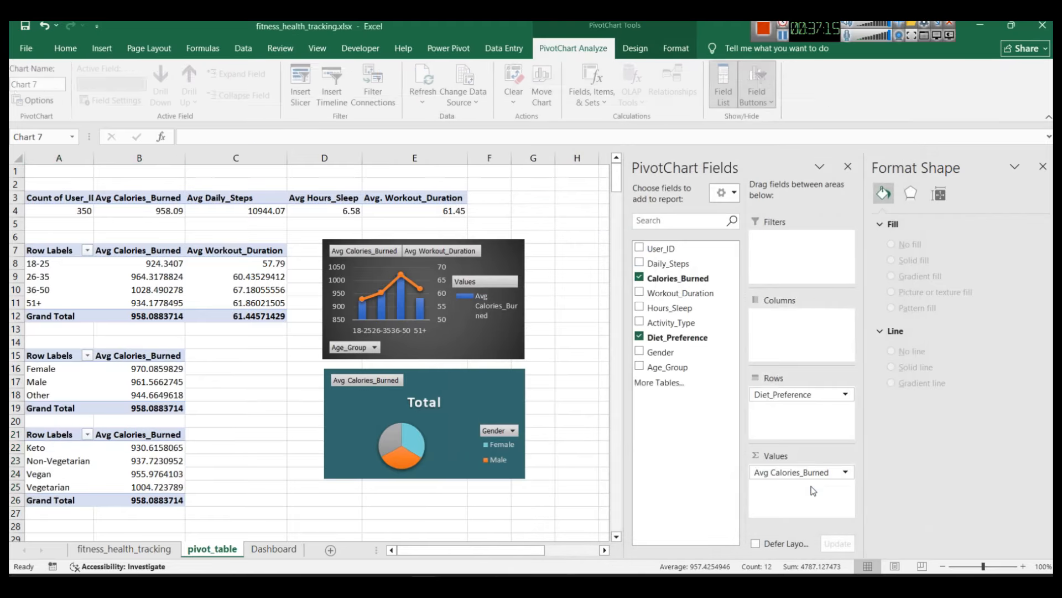
Apply the dark chart style to the diet-preference bar chart and fill its chart area with the recently used dark teal.
{"action": "left_click", "coordinate": [520, 312]}
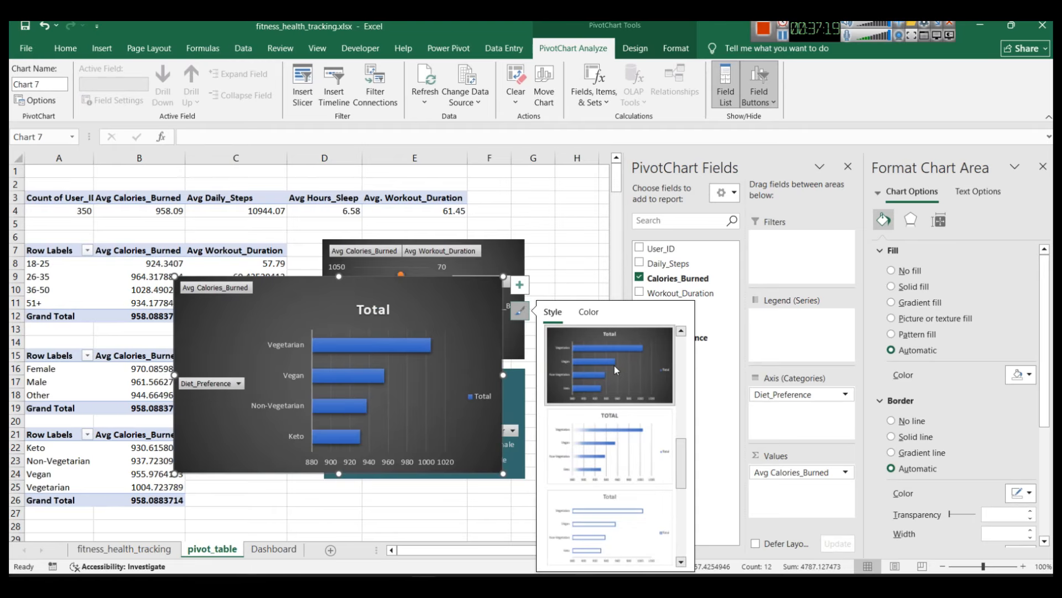
{"action": "right_click", "coordinate": [420, 303]}
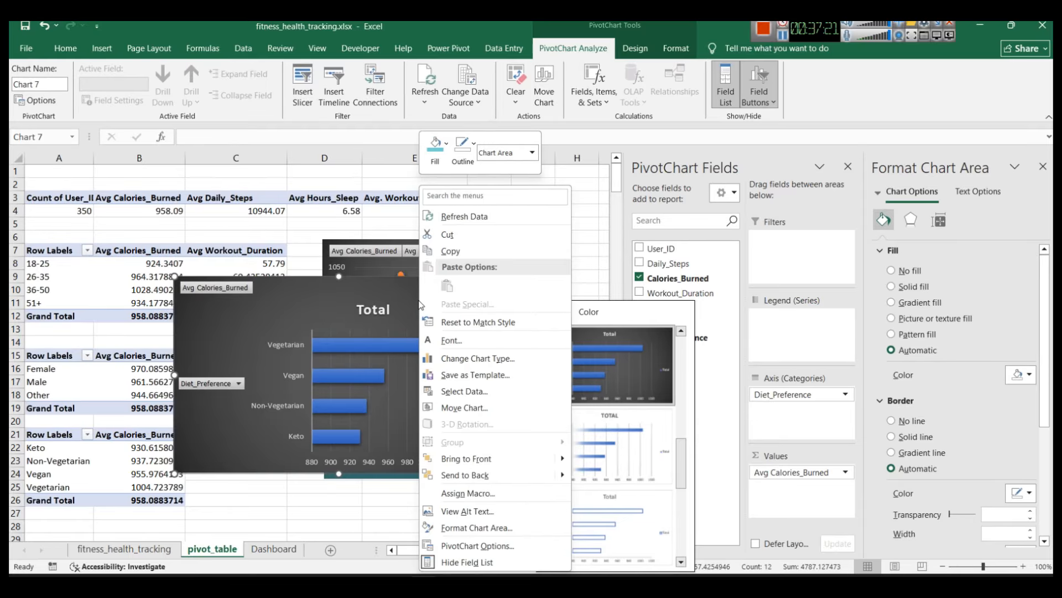
{"action": "left_click", "coordinate": [436, 138]}
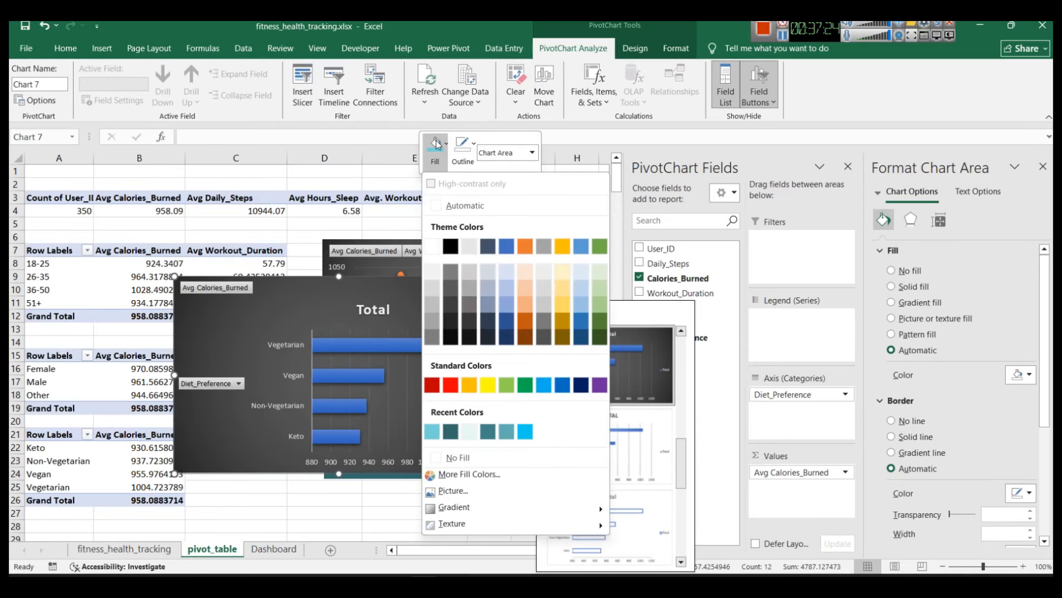
{"action": "left_click", "coordinate": [455, 433]}
Fill the diet-preference chart's bars with the recently used light turquoise.
{"action": "left_click", "coordinate": [351, 341]}
{"action": "right_click", "coordinate": [350, 339]}
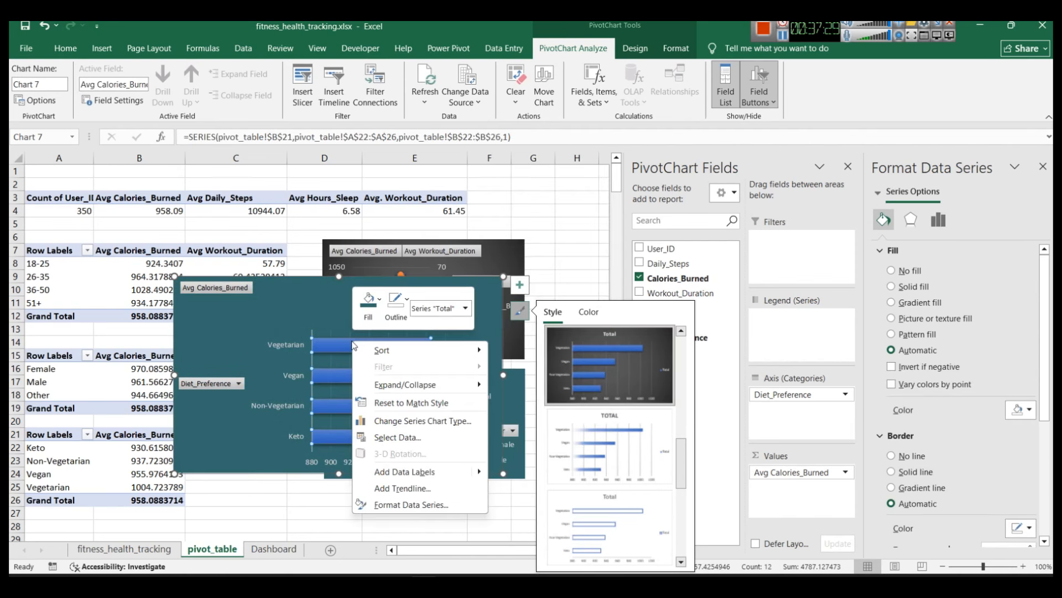
{"action": "left_click", "coordinate": [370, 301]}
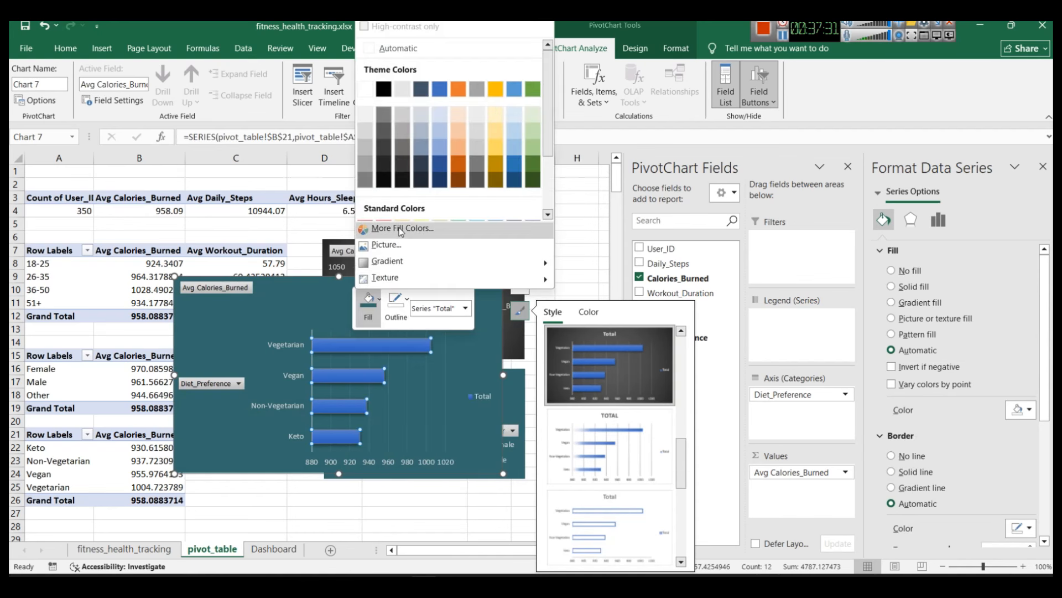
{"action": "scroll", "coordinate": [430, 180], "scroll_direction": "down", "scroll_amount": 2}
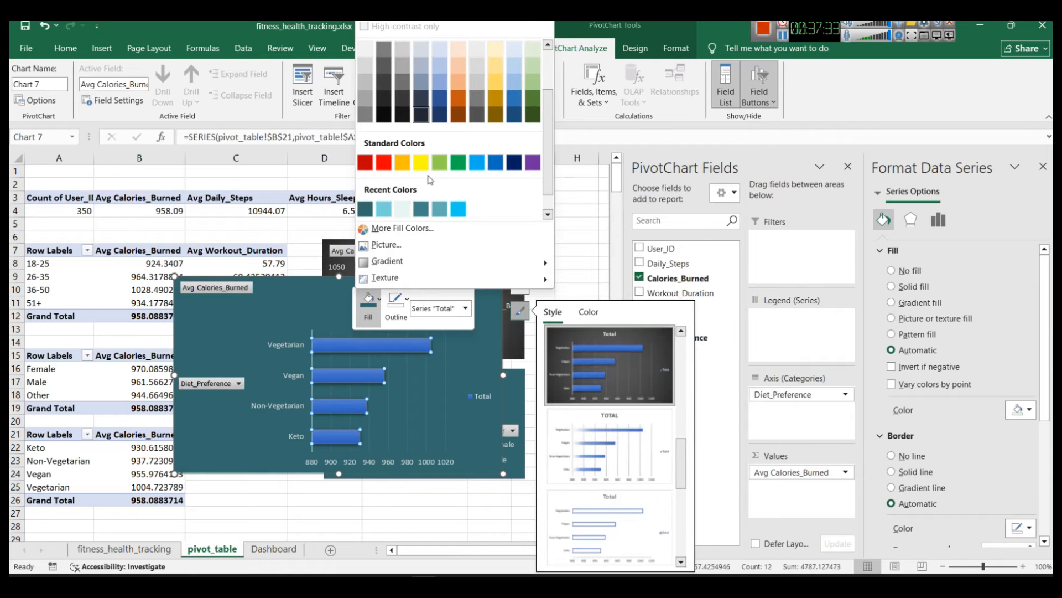
{"action": "scroll", "coordinate": [430, 180], "scroll_direction": "down", "scroll_amount": 1}
{"action": "left_click", "coordinate": [385, 187]}
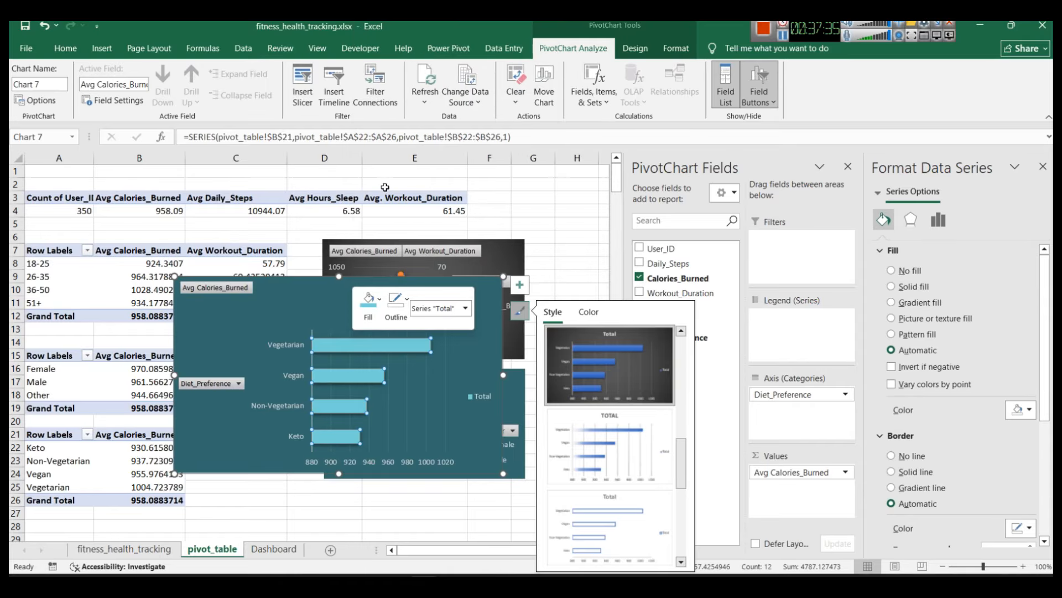
Replace the bar chart's title with "Diet preference wise Calories Burn".
{"action": "left_click", "coordinate": [306, 304]}
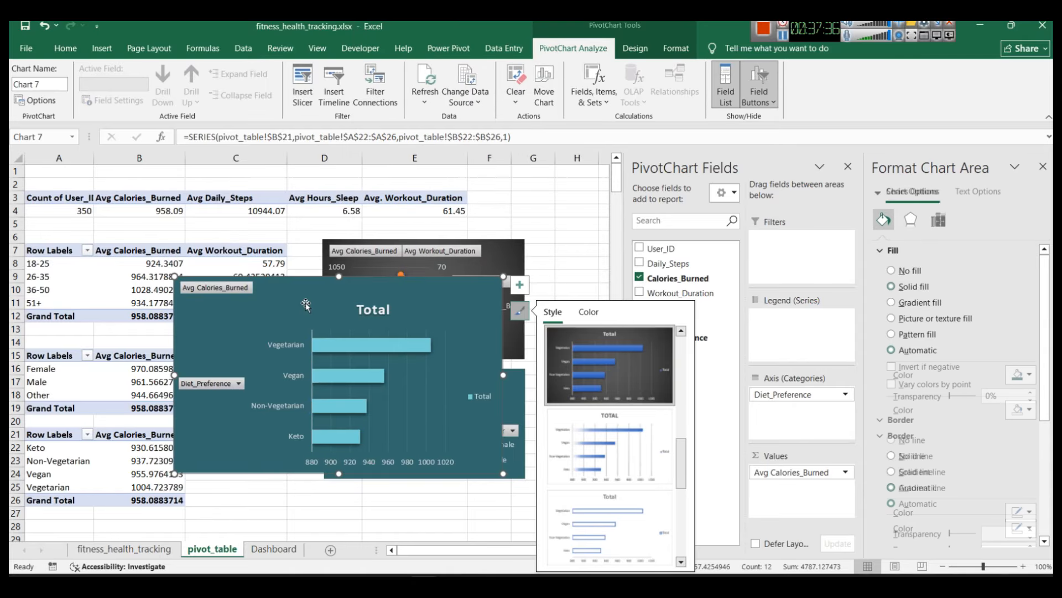
{"action": "left_click", "coordinate": [370, 311]}
{"action": "double_click", "coordinate": [368, 311]}
{"action": "type", "text": "Diet prefer"}
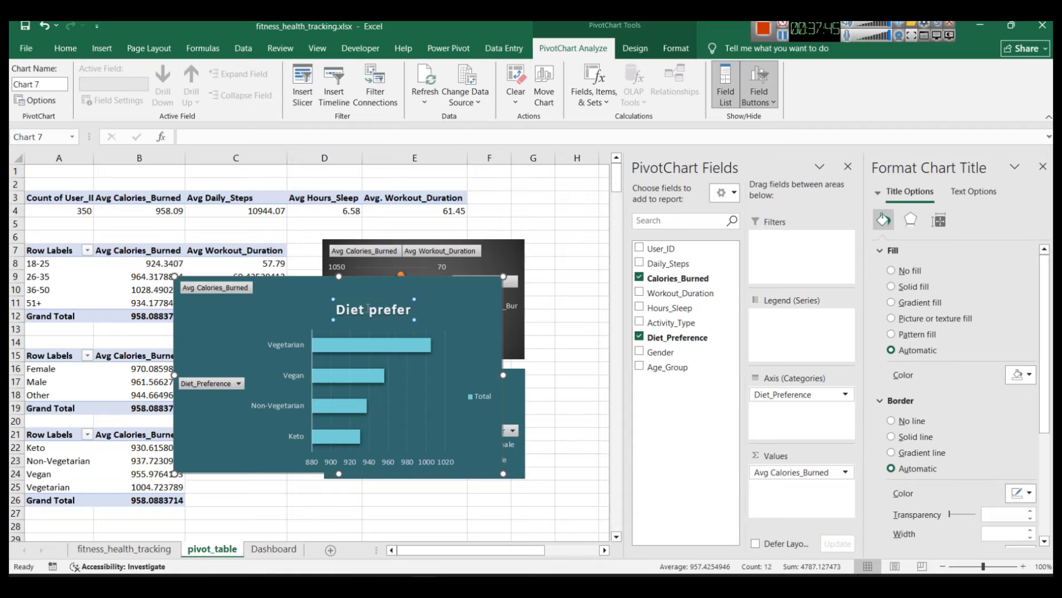
{"action": "type", "text": "ence wise"}
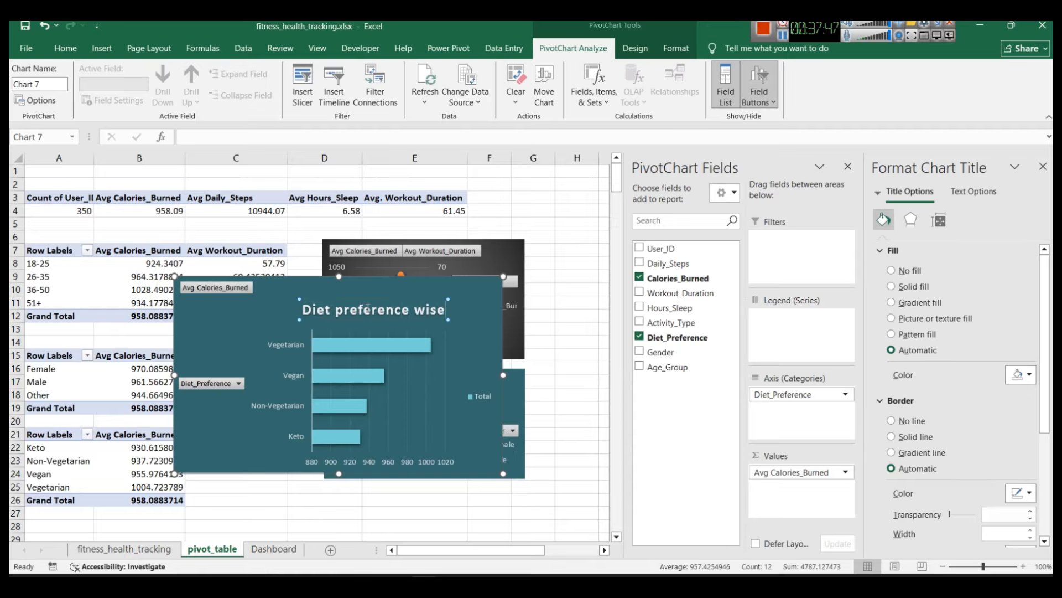
{"action": "type", "text": " Calories"}
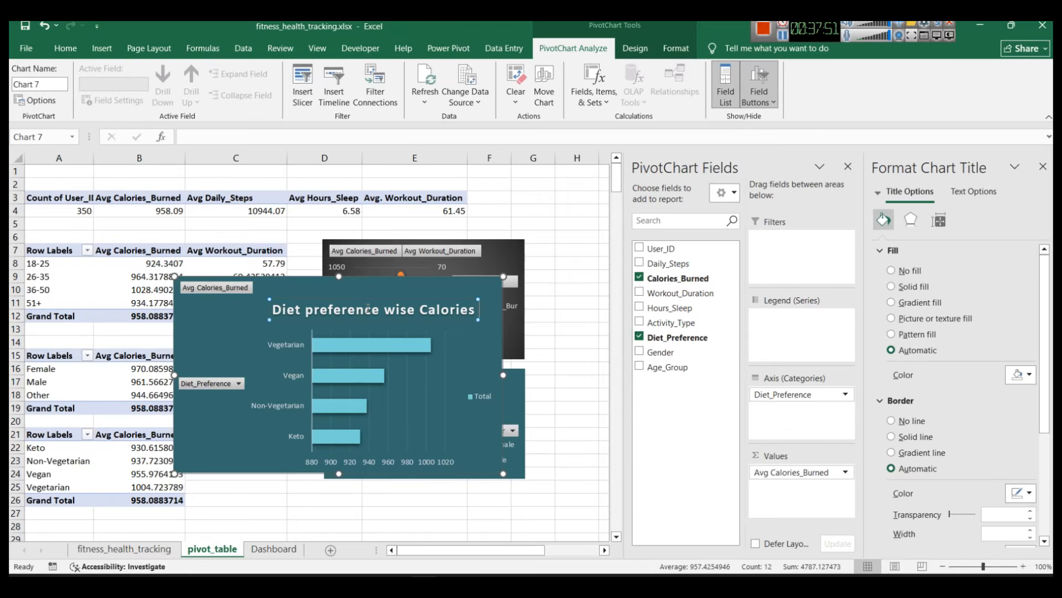
{"action": "type", "text": " Burn"}
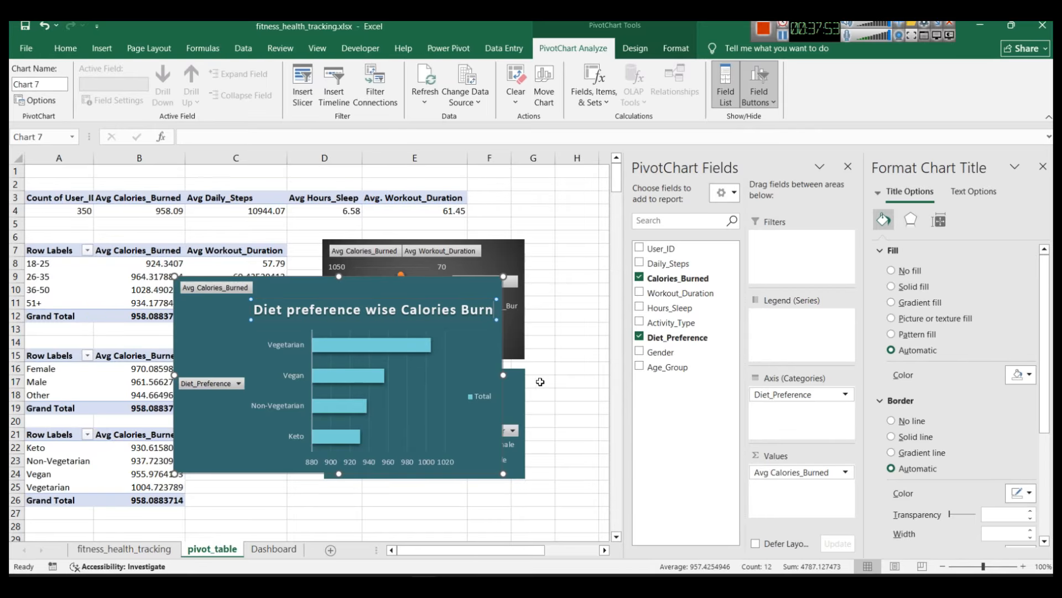
{"action": "left_click", "coordinate": [560, 380]}
Give the diet-preference bar chart's border rounded corners.
{"action": "left_click", "coordinate": [386, 288]}
{"action": "right_click", "coordinate": [387, 287]}
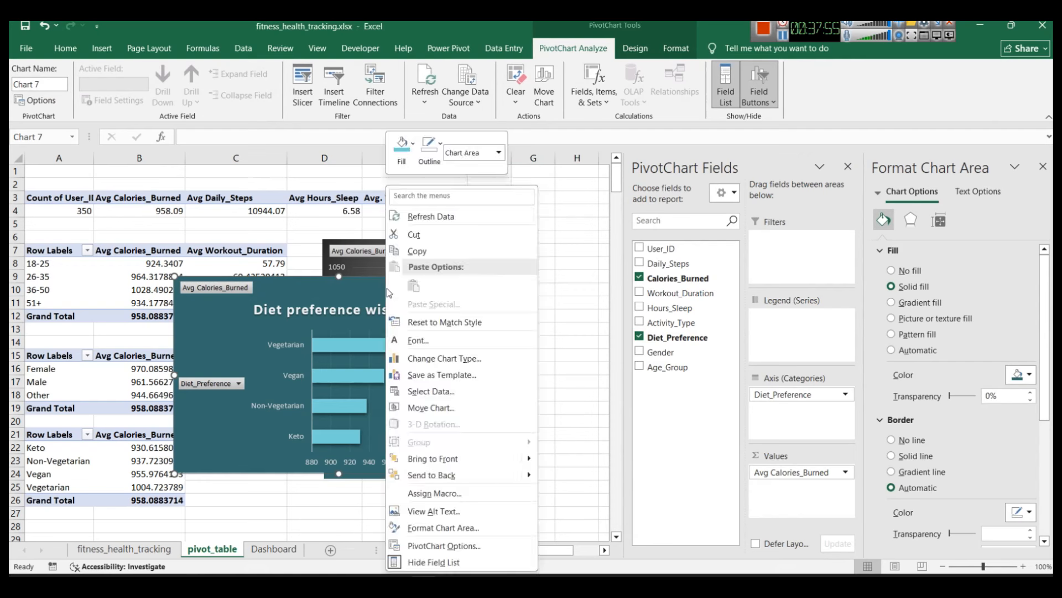
{"action": "left_click", "coordinate": [424, 527]}
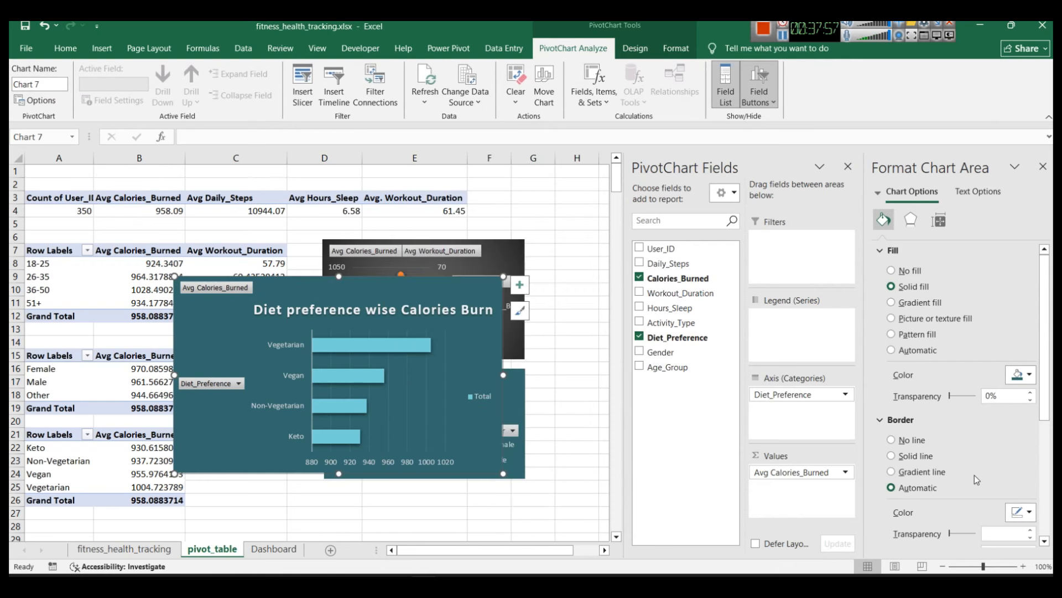
{"action": "scroll", "coordinate": [962, 457], "scroll_direction": "down", "scroll_amount": 5}
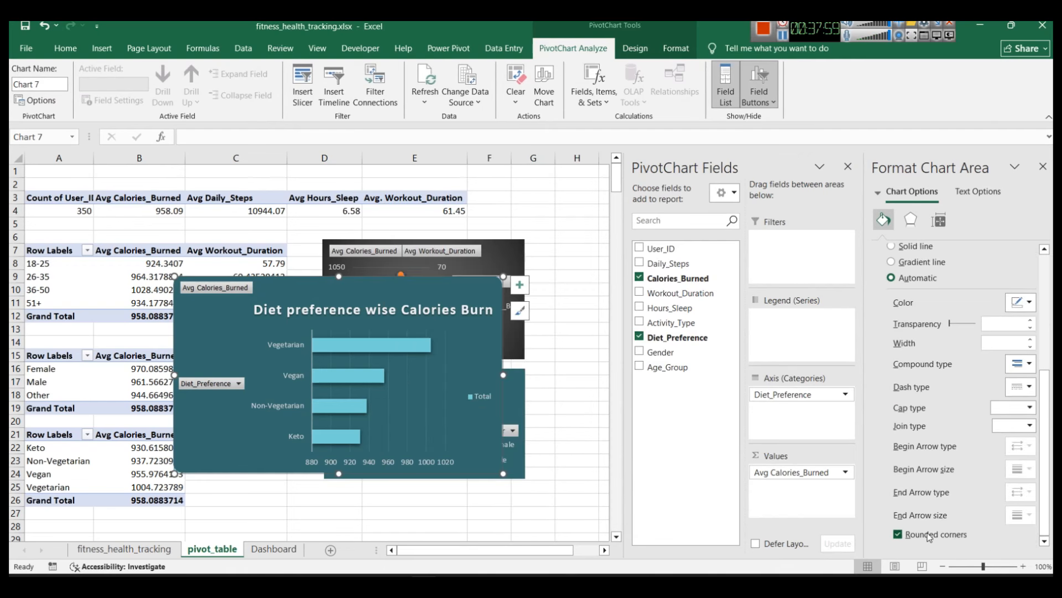
{"action": "left_click", "coordinate": [576, 486]}
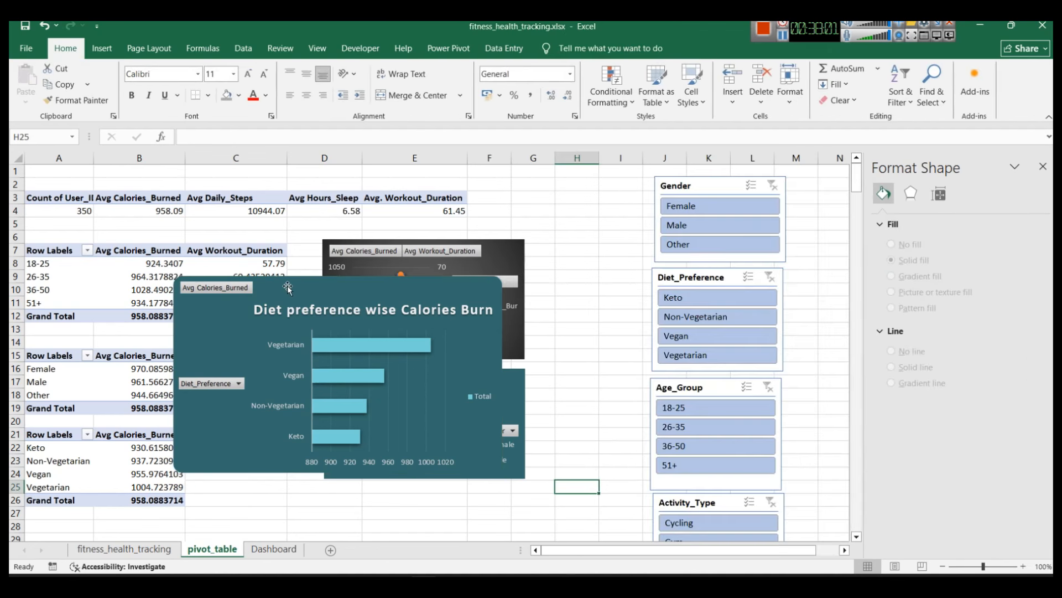
Move the diet-preference bar chart to the Dashboard sheet and resize it to fit between the gender pie chart and the slicers.
{"action": "left_click", "coordinate": [288, 287]}
{"action": "key", "text": "ctrl+x"}
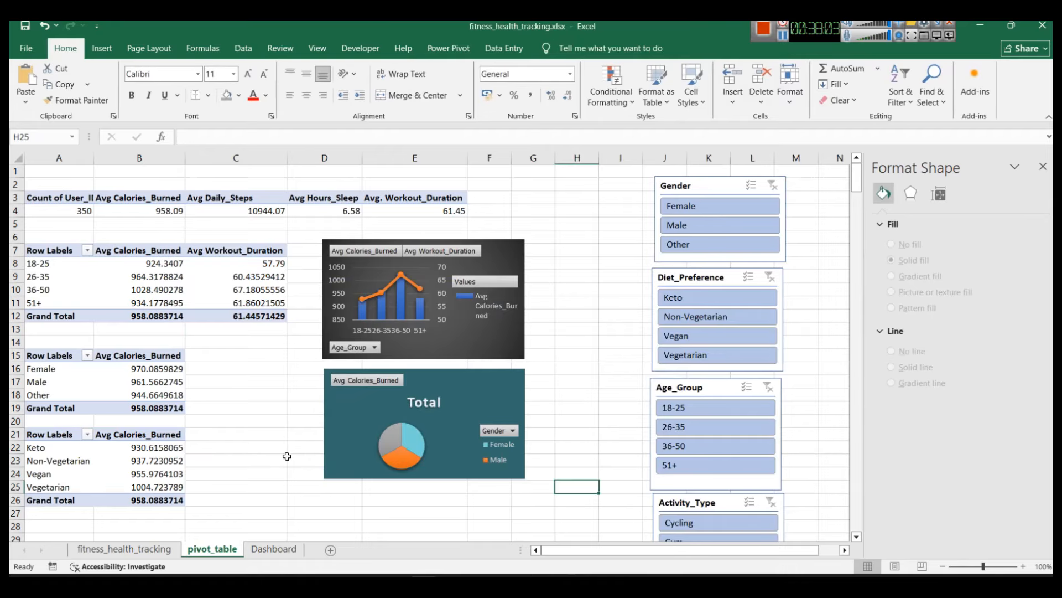
{"action": "left_click", "coordinate": [274, 549]}
{"action": "key", "text": "ctrl+v"}
{"action": "left_click_drag", "start_coordinate": [515, 388], "coordinate": [445, 309]}
{"action": "left_click_drag", "start_coordinate": [640, 421], "coordinate": [612, 397]}
{"action": "left_click", "coordinate": [465, 472]}
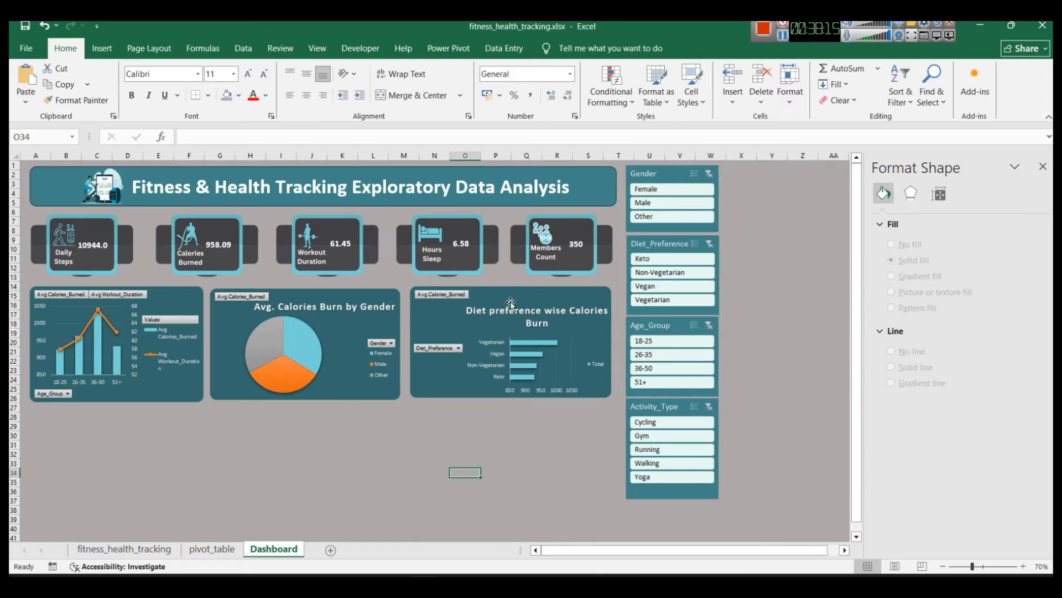
Change the diet-preference chart's title to "Calories Burn by Diet preference" in a smaller font on one line near the chart's upper edge.
{"action": "left_click", "coordinate": [508, 297]}
{"action": "left_click", "coordinate": [526, 312]}
{"action": "left_click_drag", "start_coordinate": [546, 301], "coordinate": [546, 294]}
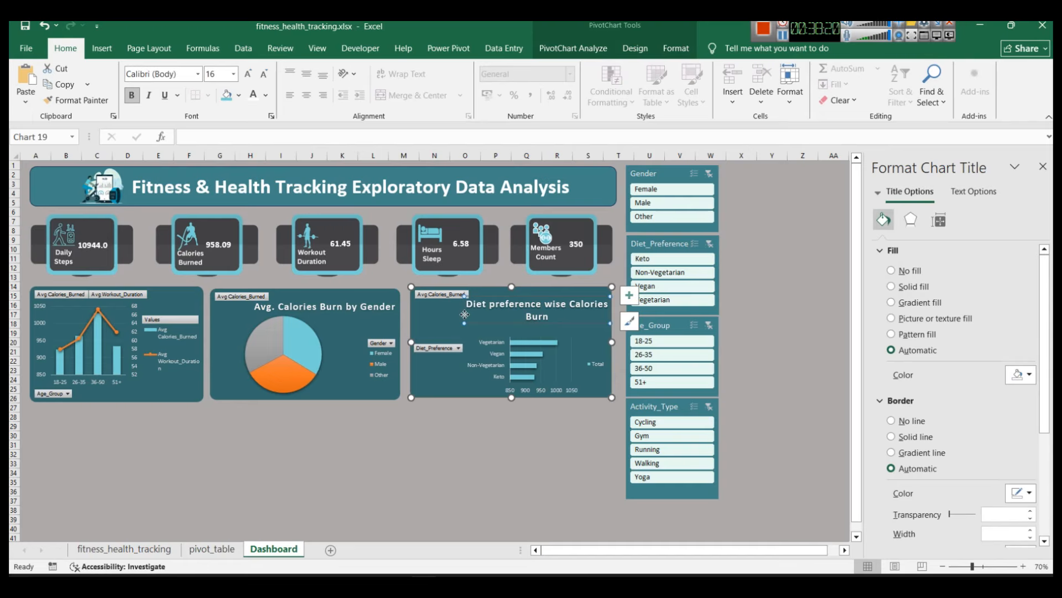
{"action": "left_click", "coordinate": [783, 34]}
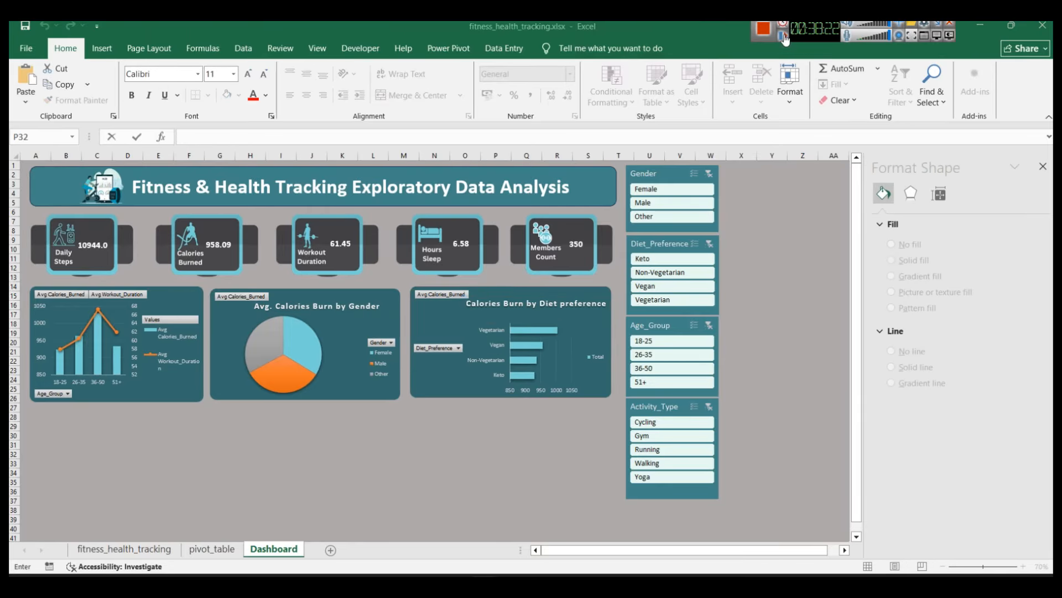
Enlarge the plot area of the diet-preference bar chart toward the title and the Diet_Preference field button.
{"action": "left_click", "coordinate": [540, 326]}
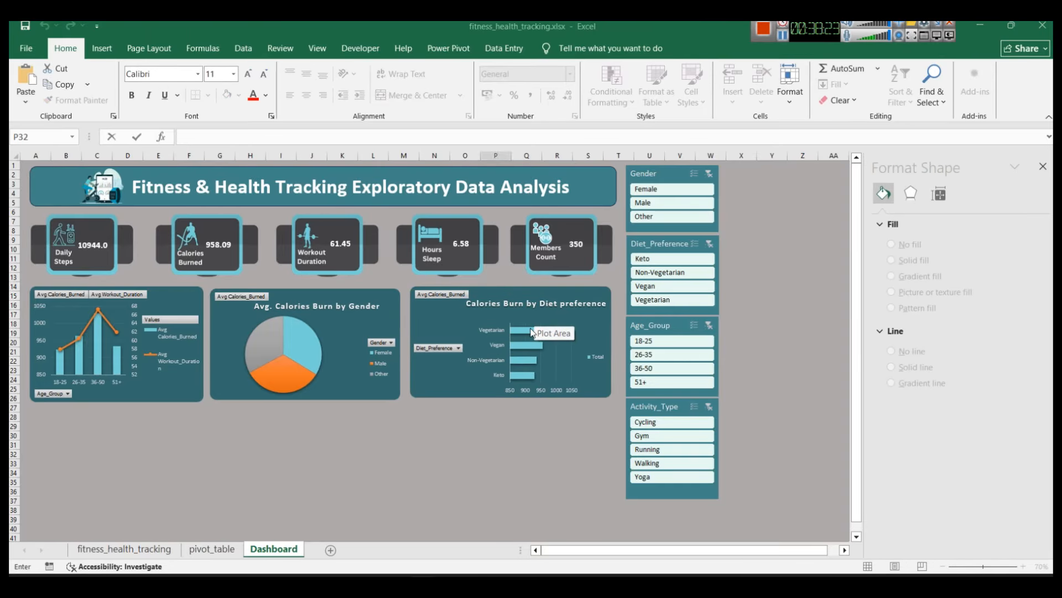
{"action": "left_click", "coordinate": [558, 351]}
{"action": "left_click", "coordinate": [458, 348]}
{"action": "left_click", "coordinate": [449, 348]}
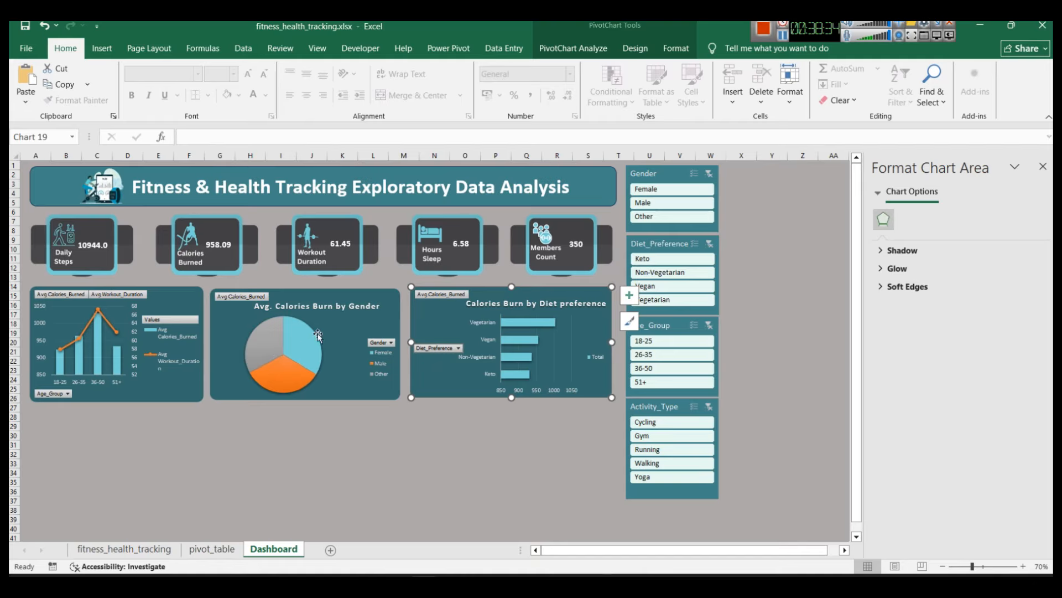
Shift and slightly narrow the gender pie chart and widen the age-group combo chart to even out the gaps in the dashboard's chart row.
{"action": "left_click", "coordinate": [357, 292]}
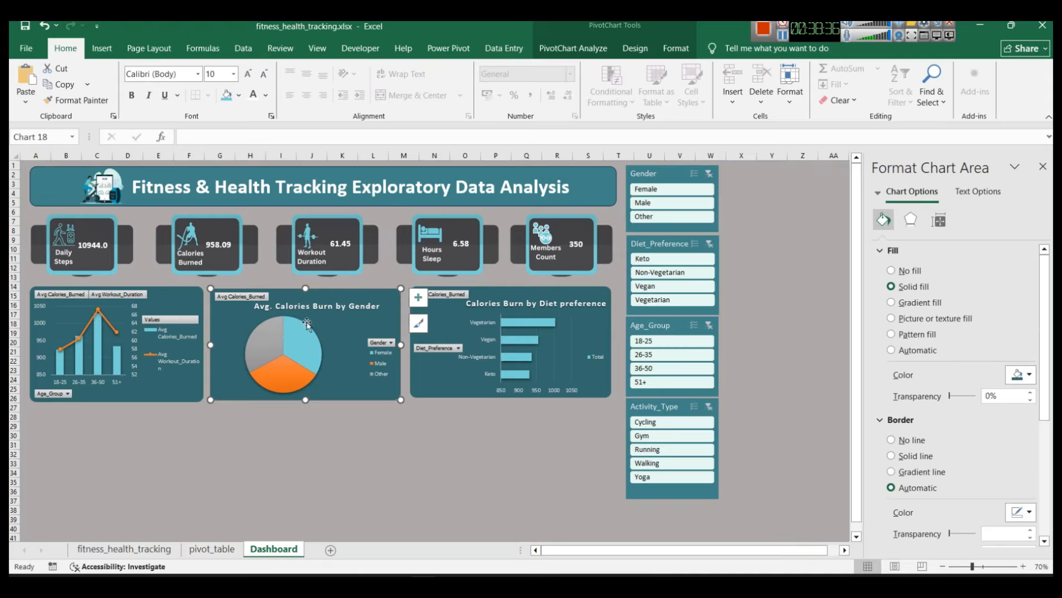
{"action": "left_click_drag", "start_coordinate": [343, 321], "coordinate": [346, 321]}
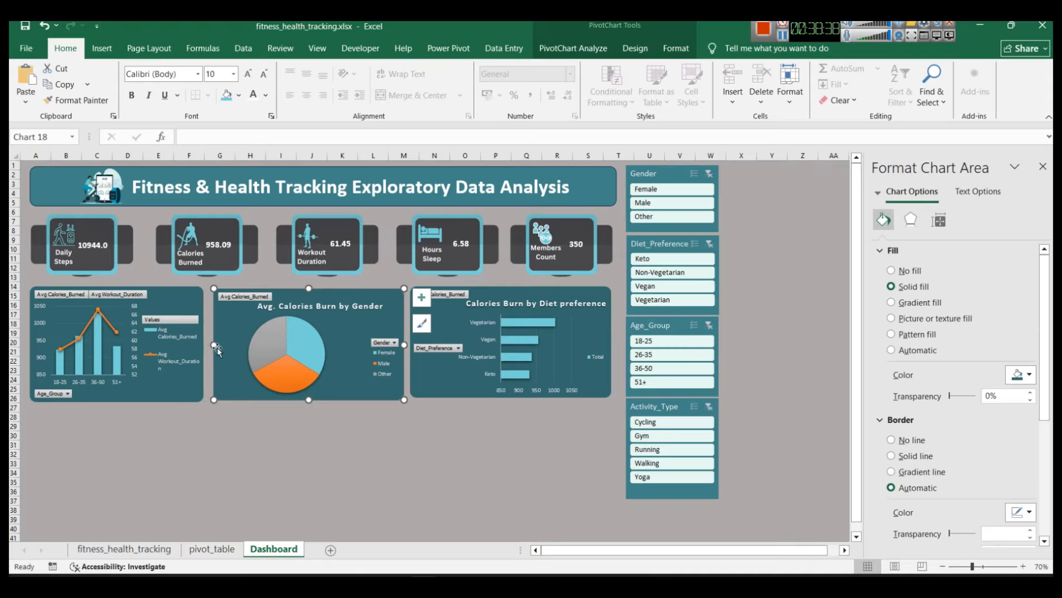
{"action": "left_click_drag", "start_coordinate": [213, 344], "coordinate": [211, 344]}
{"action": "left_click", "coordinate": [201, 343]}
{"action": "left_click", "coordinate": [219, 435]}
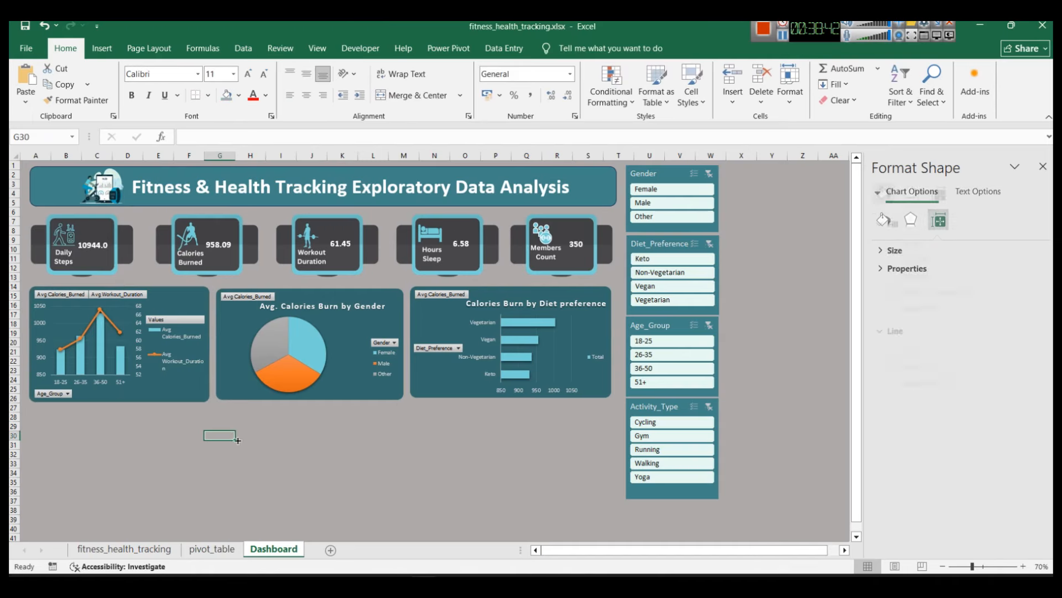
{"action": "left_click", "coordinate": [416, 329]}
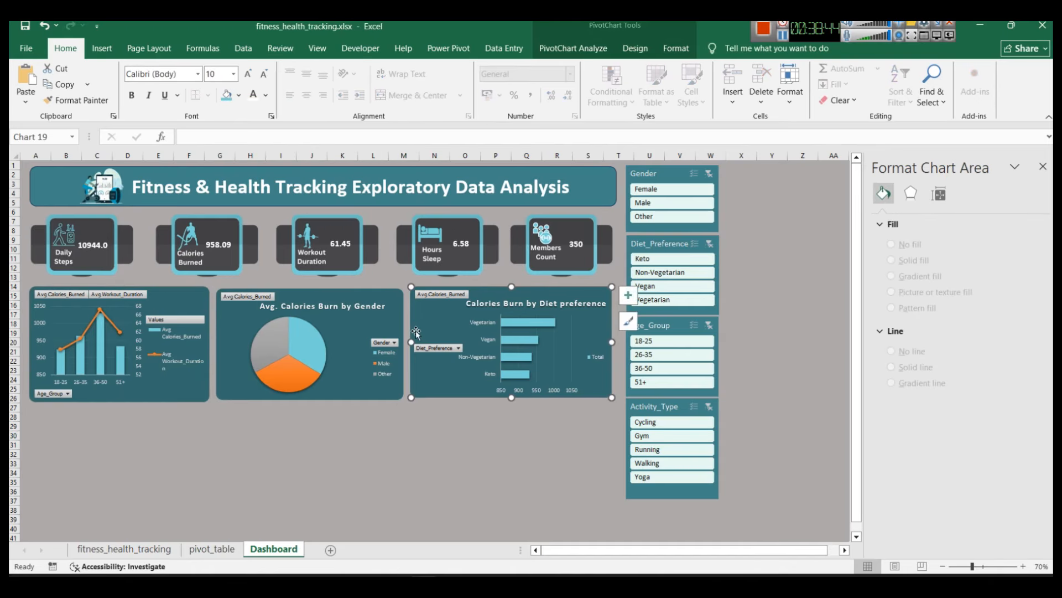
Narrow the Calories Burn by Diet preference chart slightly from its left edge and shift the gender pie chart slightly right.
{"action": "left_click_drag", "start_coordinate": [411, 342], "coordinate": [418, 342]}
{"action": "left_click_drag", "start_coordinate": [318, 294], "coordinate": [323, 295]}
{"action": "left_click", "coordinate": [409, 479]}
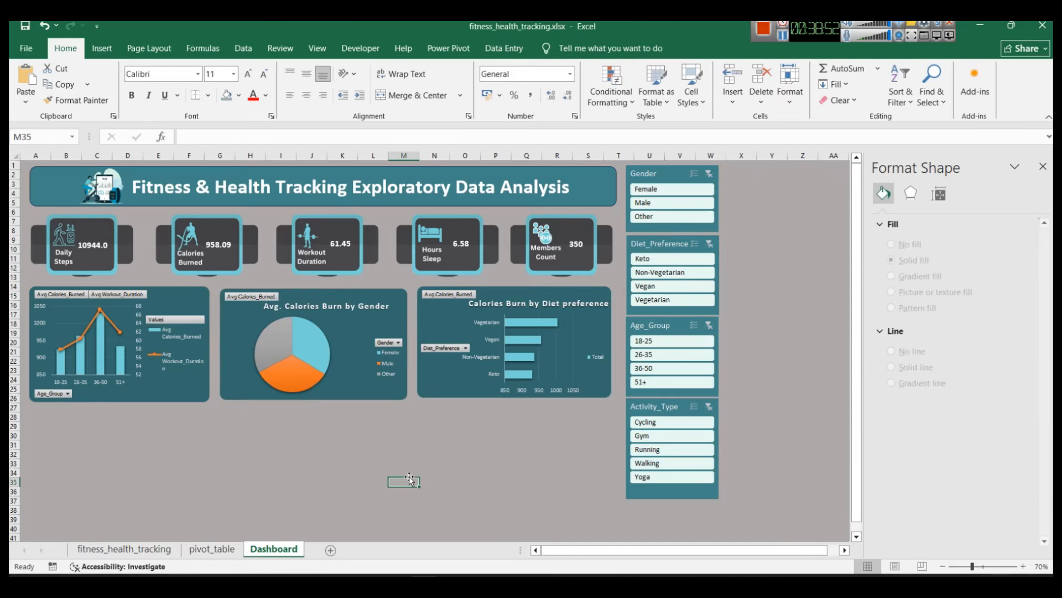
{"action": "left_click", "coordinate": [471, 397]}
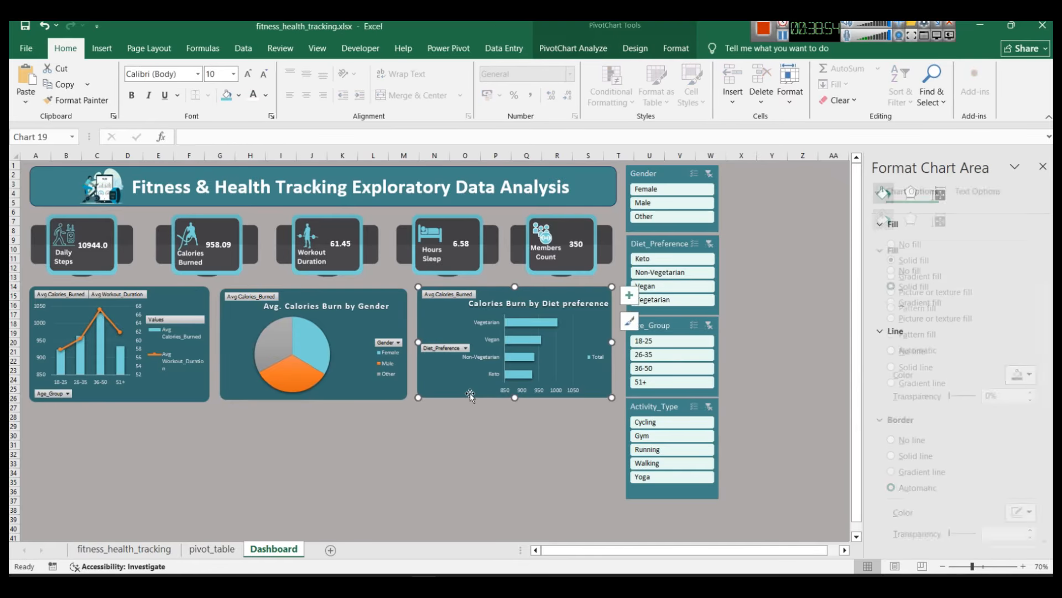
{"action": "left_click", "coordinate": [373, 463]}
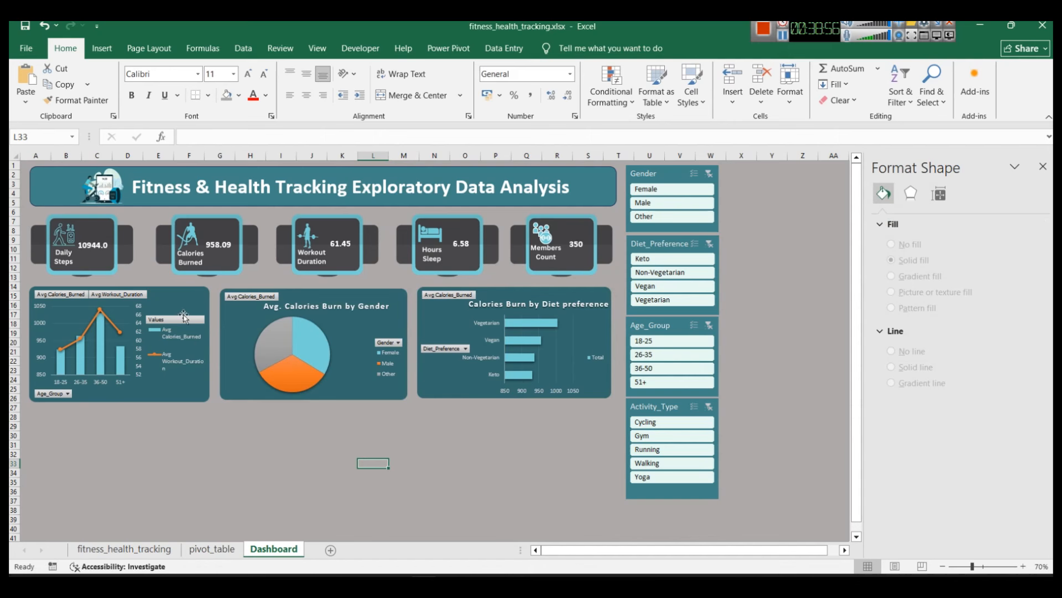
Lower the upper edge of the age group combo chart slightly to align it with the neighbouring charts.
{"action": "left_click", "coordinate": [143, 291]}
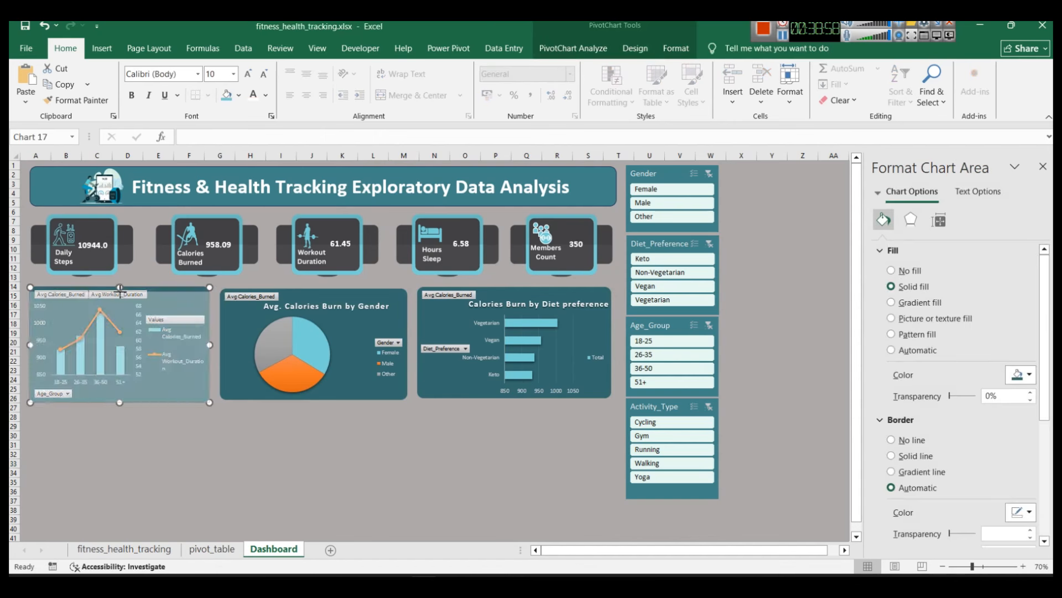
{"action": "mouse_move", "coordinate": [119, 287]}
{"action": "left_mouse_down"}
{"action": "mouse_move", "coordinate": [132, 308]}
{"action": "mouse_move", "coordinate": [118, 286]}
{"action": "left_mouse_up"}
{"action": "left_click", "coordinate": [246, 445]}
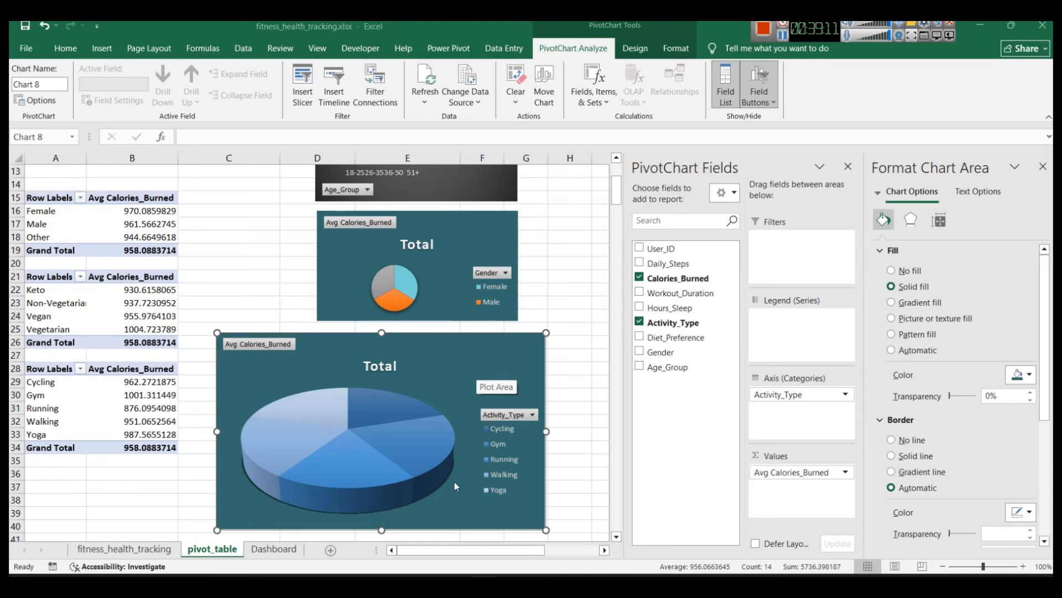
Change the title of the Activity_Type pie chart on the pivot_table sheet to "Calories Burn by Activity".
{"action": "left_click", "coordinate": [390, 366]}
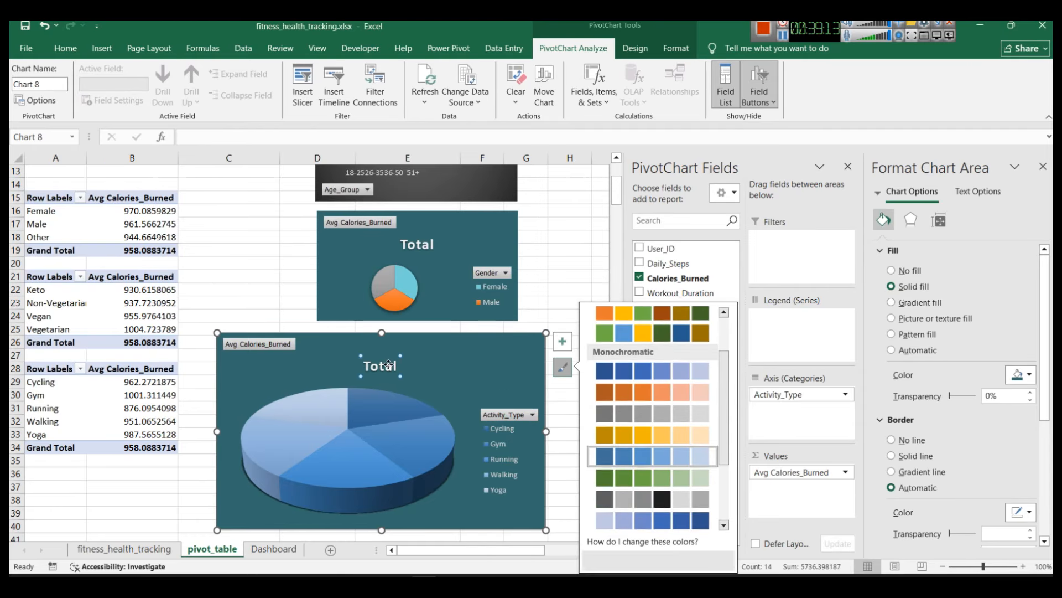
{"action": "double_click", "coordinate": [390, 365]}
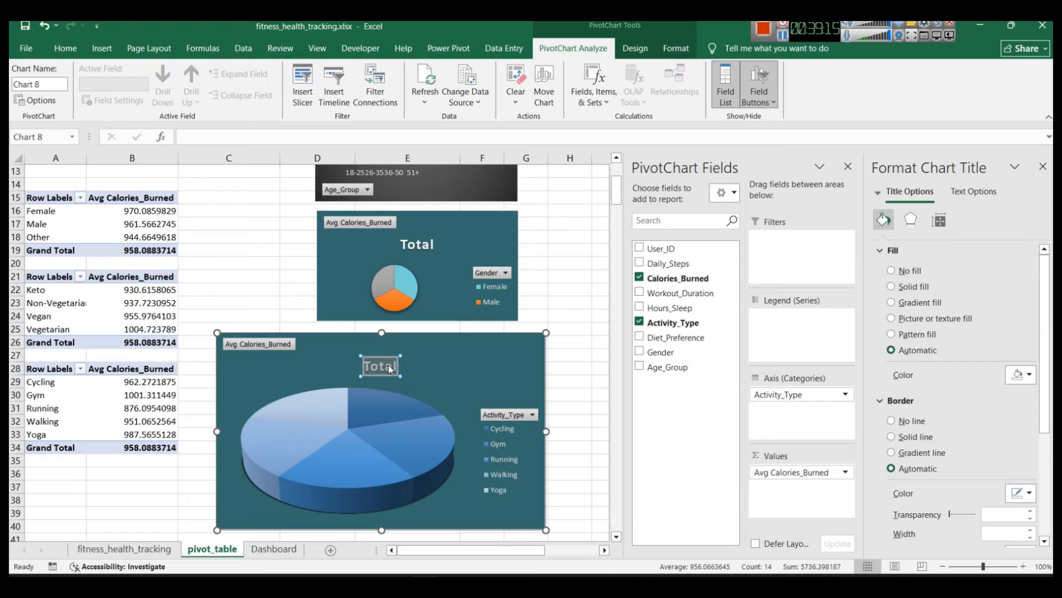
{"action": "double_click", "coordinate": [399, 368]}
{"action": "type", "text": "Avg"}
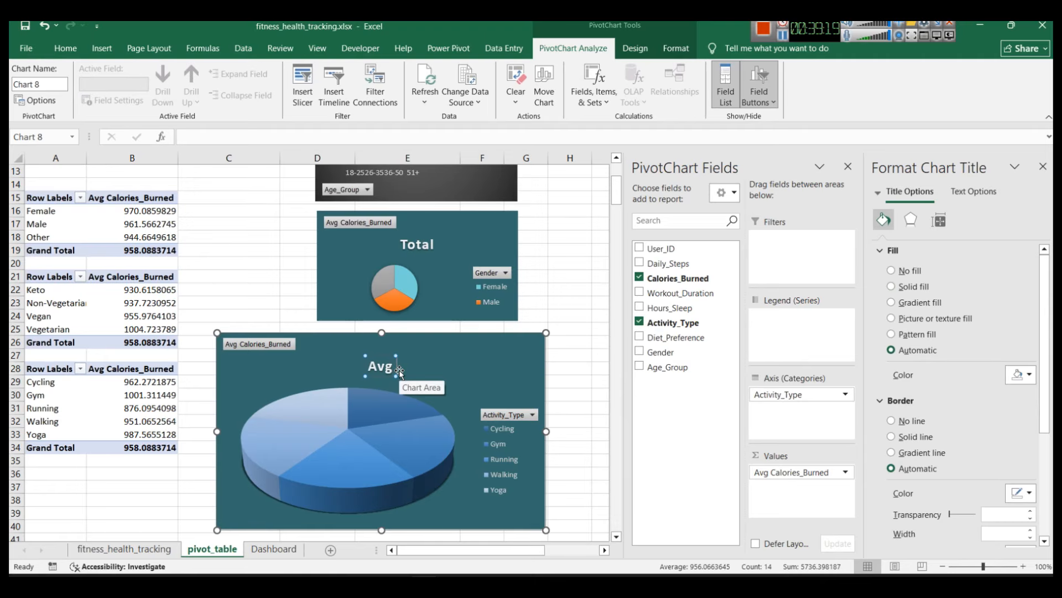
{"action": "type", "text": "Calori"}
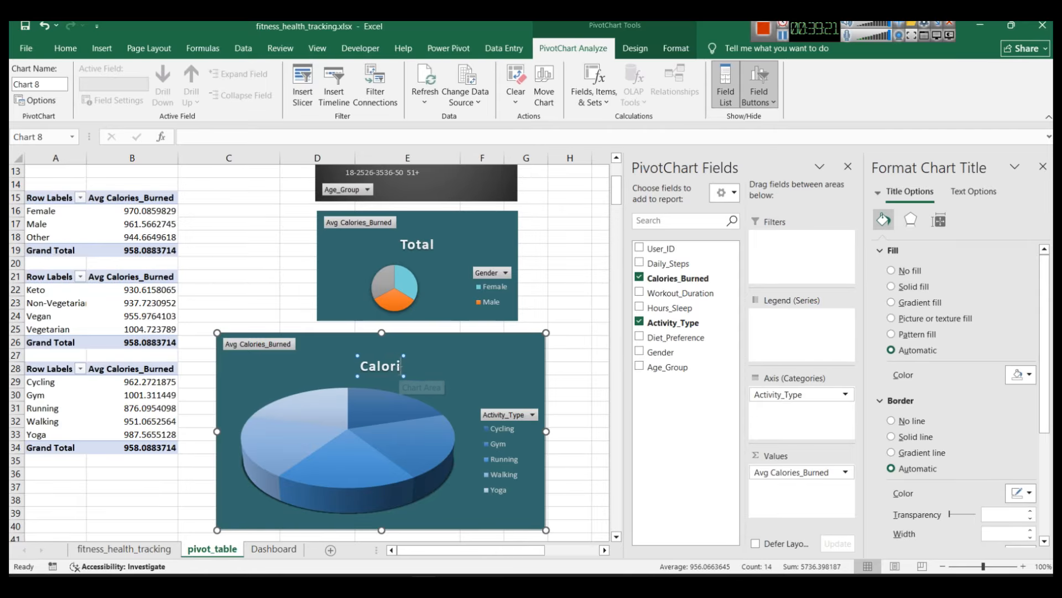
{"action": "type", "text": "es Burn"}
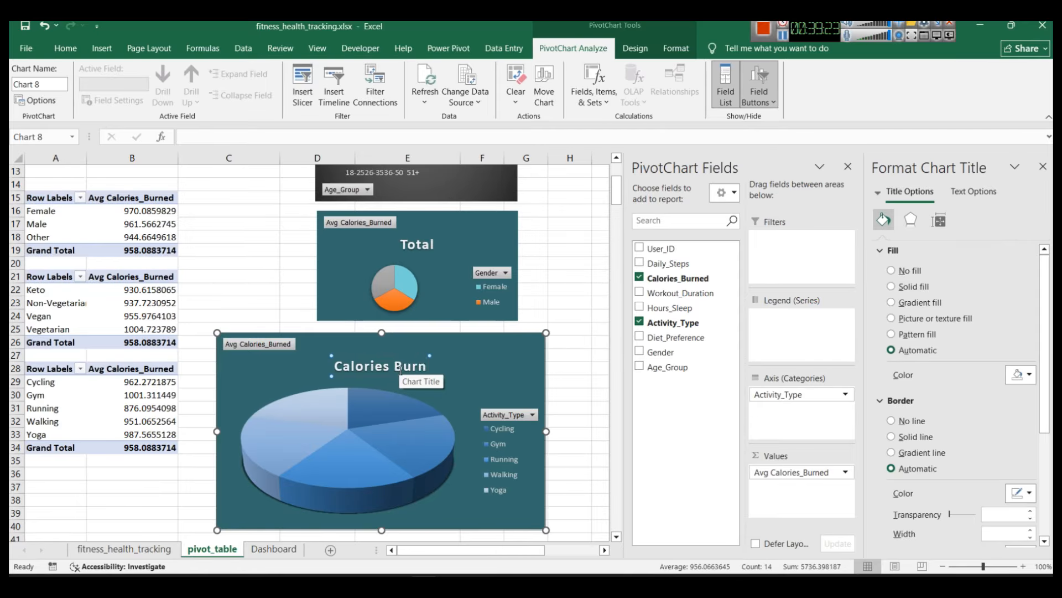
{"action": "type", "text": " by Activity"}
Set the font size of the "Calories Burn by Activity" chart title to 10.
{"action": "left_click_drag", "start_coordinate": [467, 366], "coordinate": [295, 366]}
{"action": "left_click", "coordinate": [65, 48]}
{"action": "left_click", "coordinate": [218, 74]}
{"action": "type", "text": "1"}
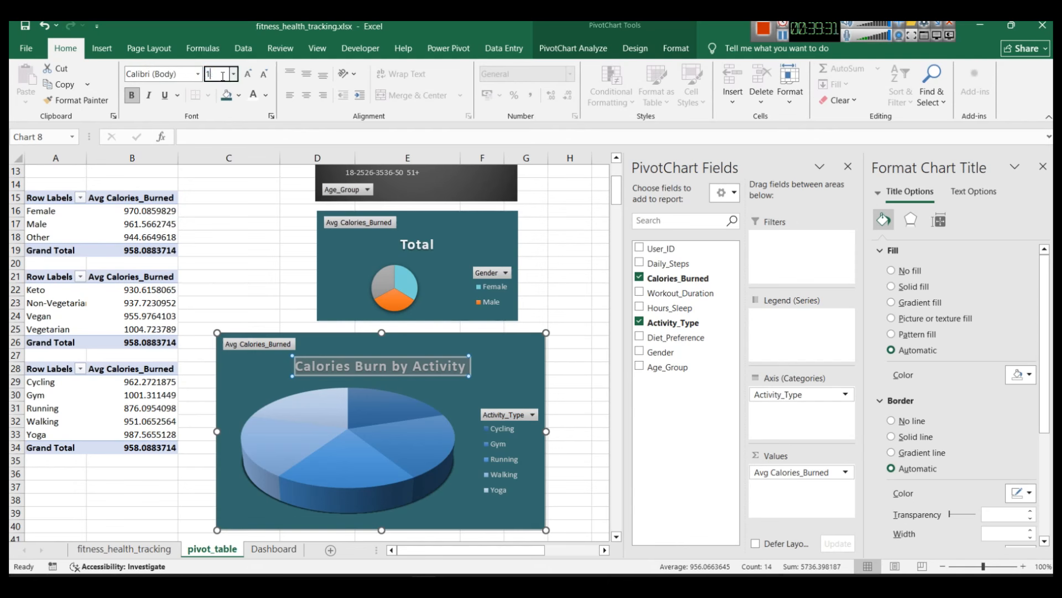
{"action": "type", "text": "0"}
{"action": "key", "text": "Return"}
{"action": "left_click", "coordinate": [527, 371]}
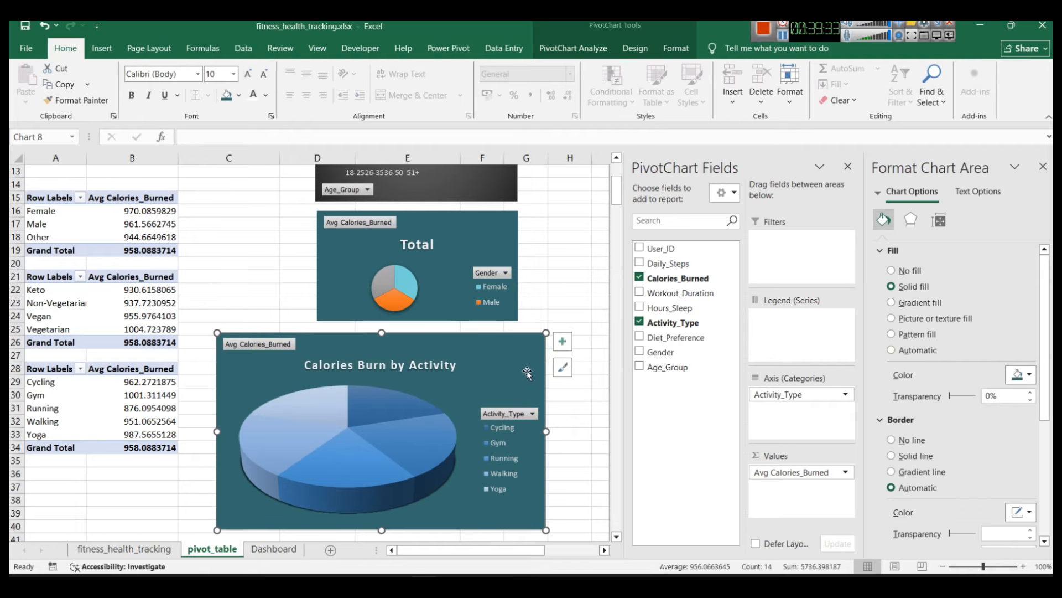
Enable rounded corners on the chart area border of the Calories Burn by Activity chart.
{"action": "right_click", "coordinate": [497, 370]}
{"action": "right_click", "coordinate": [507, 370]}
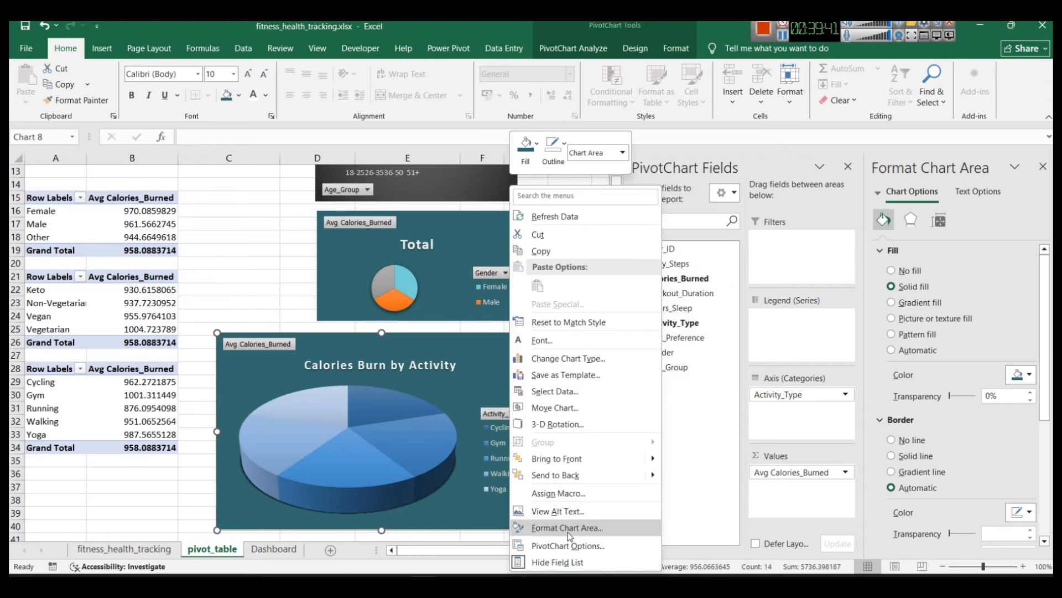
{"action": "key", "text": "Escape"}
{"action": "scroll", "coordinate": [951, 366], "scroll_direction": "down", "scroll_amount": 3}
{"action": "scroll", "coordinate": [952, 366], "scroll_direction": "down", "scroll_amount": 2}
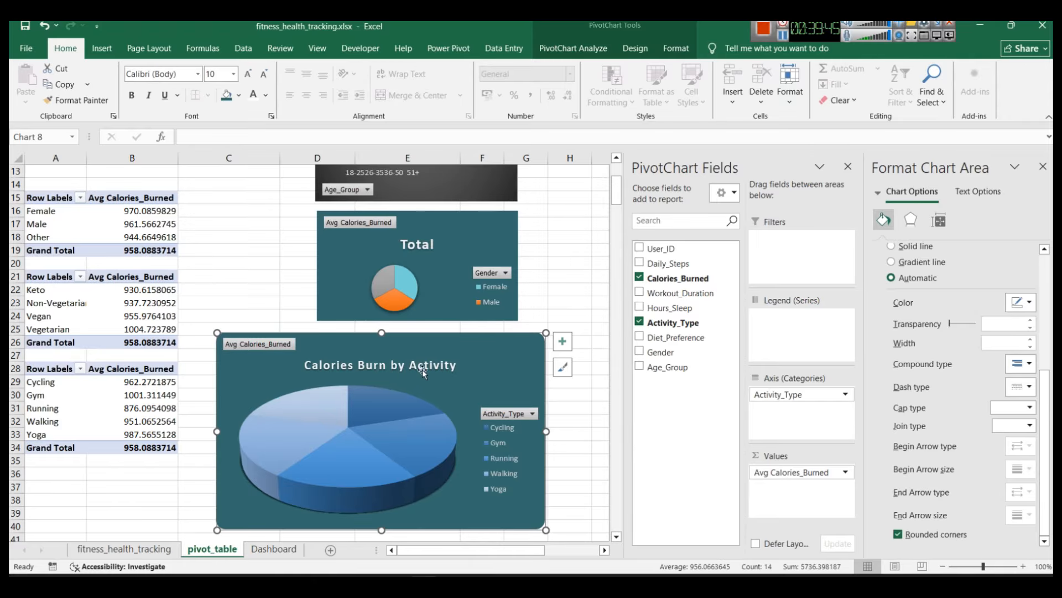
Reduce the height and width of the Calories Burn by Activity chart and move it to the Dashboard sheet.
{"action": "left_click_drag", "start_coordinate": [381, 333], "coordinate": [383, 366]}
{"action": "left_click_drag", "start_coordinate": [546, 444], "coordinate": [526, 444]}
{"action": "key", "text": "ctrl+x"}
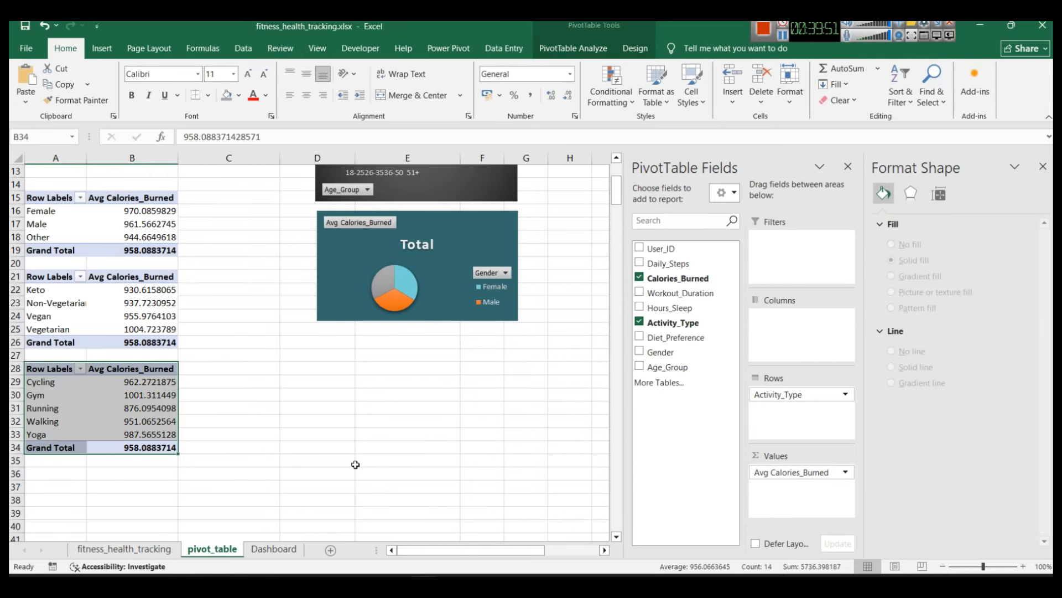
{"action": "left_click", "coordinate": [289, 546]}
{"action": "key", "text": "ctrl+v"}
Place the Calories Burn by Activity chart under the age group chart, match its width, and trim its height slightly.
{"action": "double_click", "coordinate": [317, 468]}
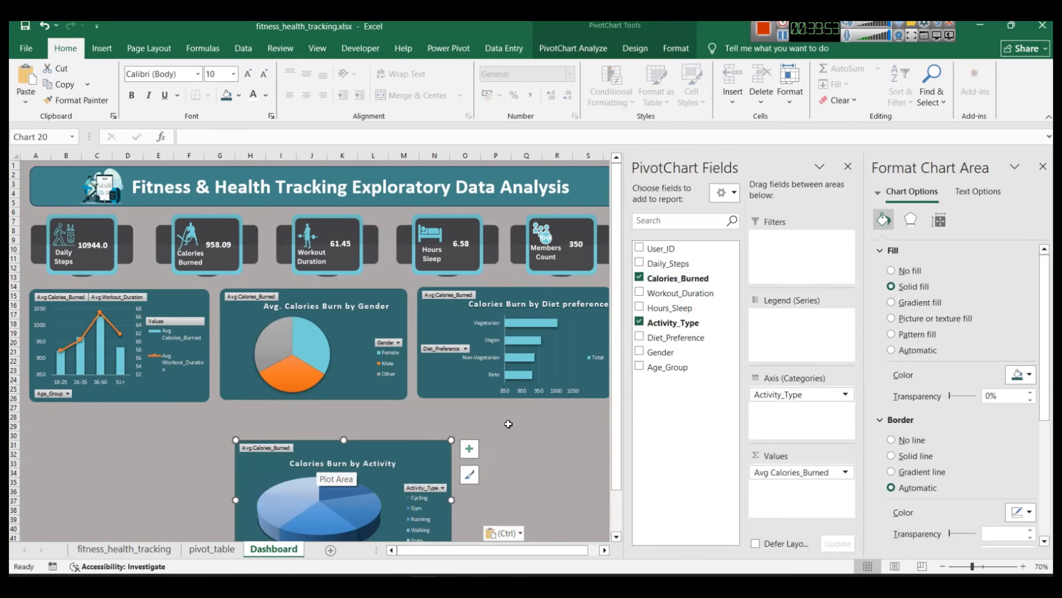
{"action": "mouse_move", "coordinate": [412, 465]}
{"action": "left_mouse_down"}
{"action": "mouse_move", "coordinate": [203, 420]}
{"action": "mouse_move", "coordinate": [210, 429]}
{"action": "left_mouse_up"}
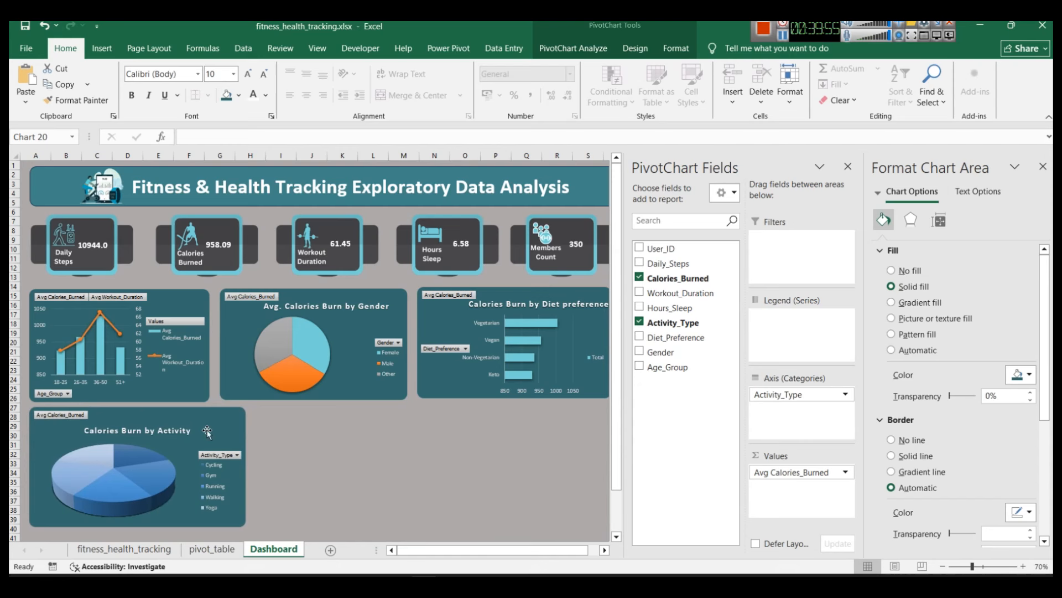
{"action": "left_click_drag", "start_coordinate": [247, 467], "coordinate": [213, 461]}
{"action": "left_click", "coordinate": [282, 473]}
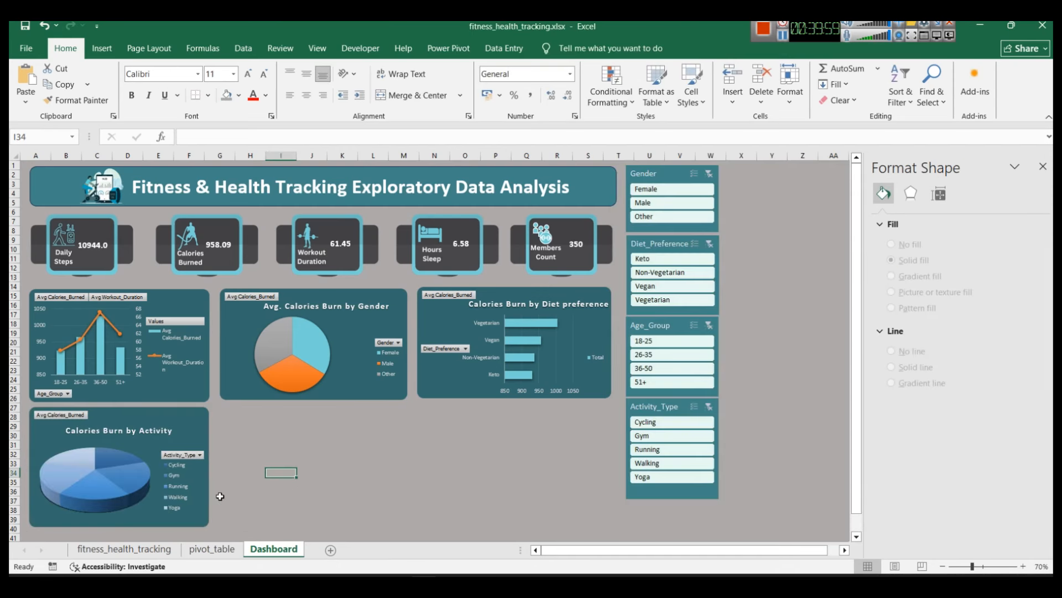
{"action": "left_click", "coordinate": [128, 523]}
{"action": "left_click_drag", "start_coordinate": [120, 526], "coordinate": [120, 522]}
Browse the chart styles and color palettes available for the Calories Burn by Activity pie chart.
{"action": "left_click", "coordinate": [222, 444]}
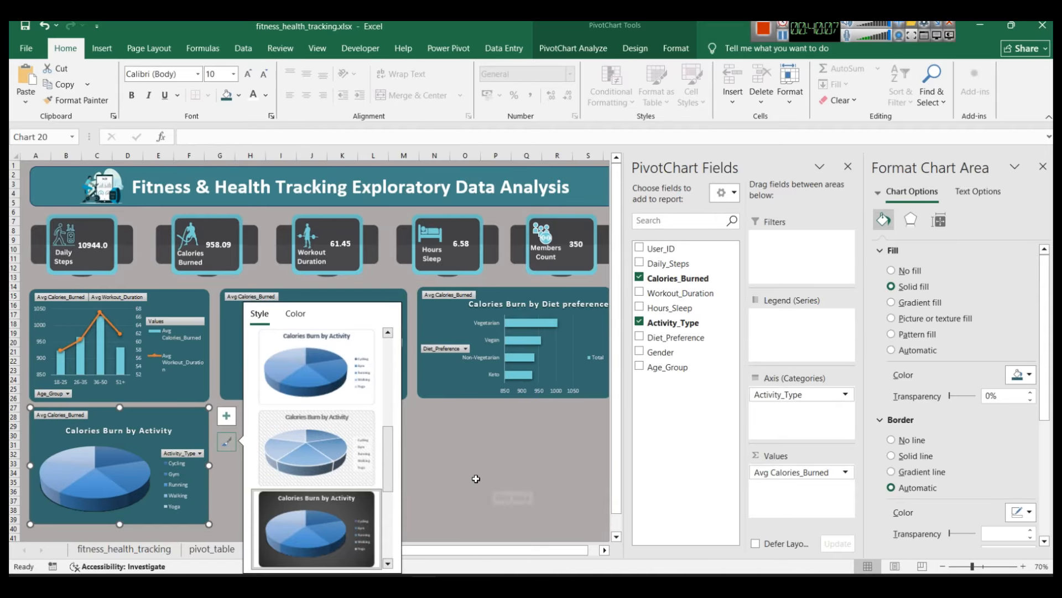
{"action": "left_click", "coordinate": [310, 315]}
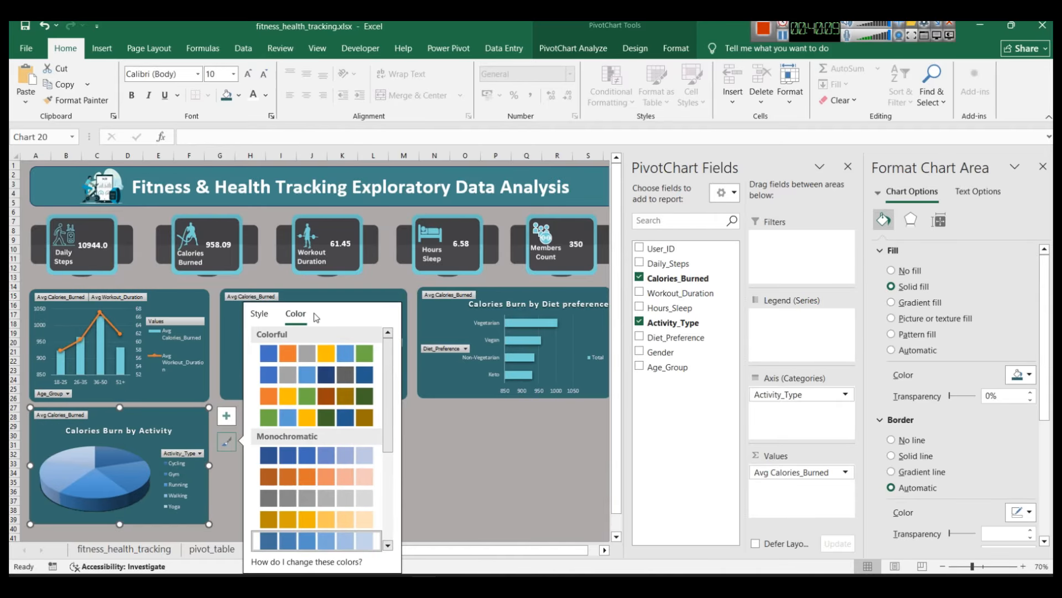
{"action": "scroll", "coordinate": [340, 449], "scroll_direction": "down", "scroll_amount": 1}
{"action": "scroll", "coordinate": [340, 417], "scroll_direction": "up", "scroll_amount": 1}
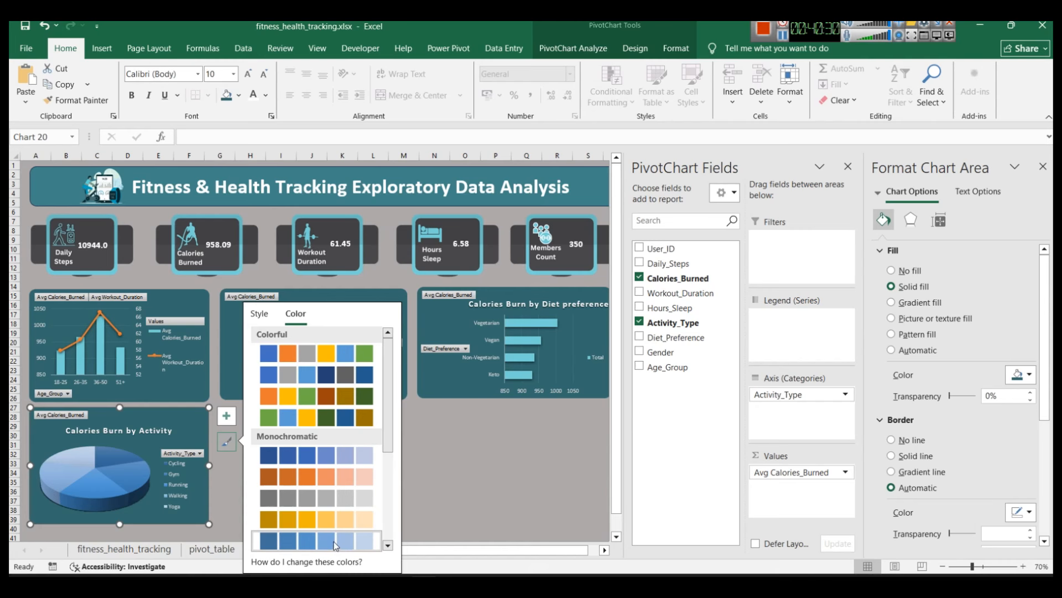
{"action": "left_click", "coordinate": [110, 457]}
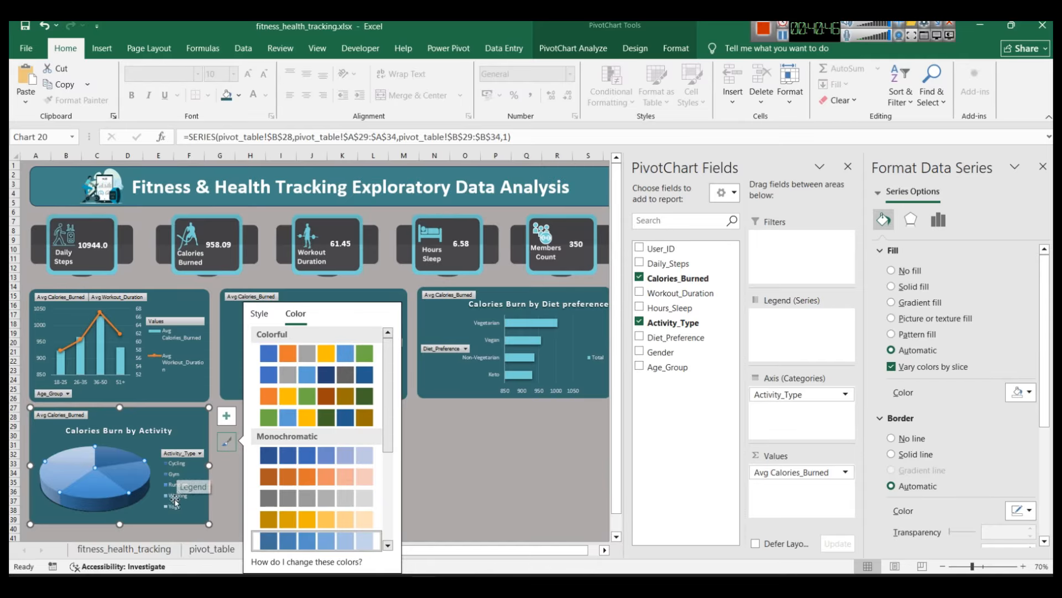
{"action": "left_click", "coordinate": [527, 444]}
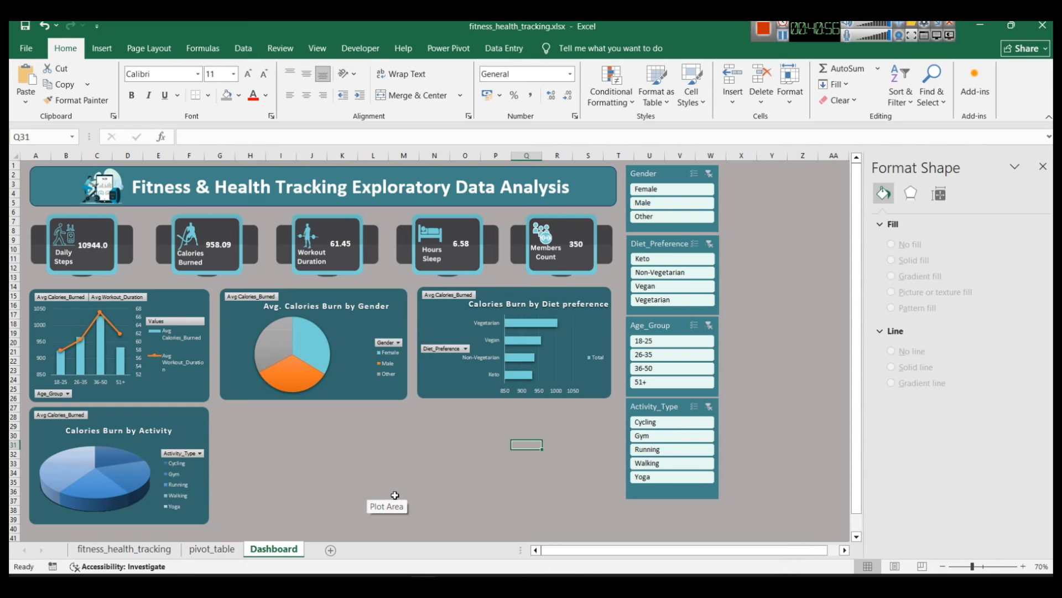
Reduce the height of the Calories Burn by Activity chart slightly from its lower edge.
{"action": "left_click", "coordinate": [169, 430]}
{"action": "left_click", "coordinate": [180, 427]}
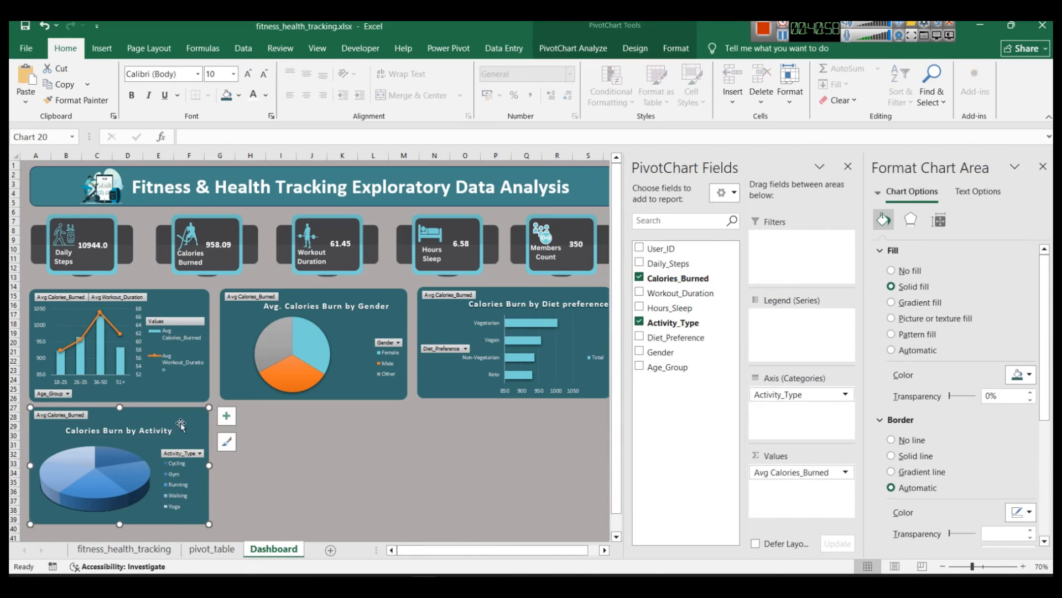
{"action": "left_click_drag", "start_coordinate": [116, 522], "coordinate": [121, 520]}
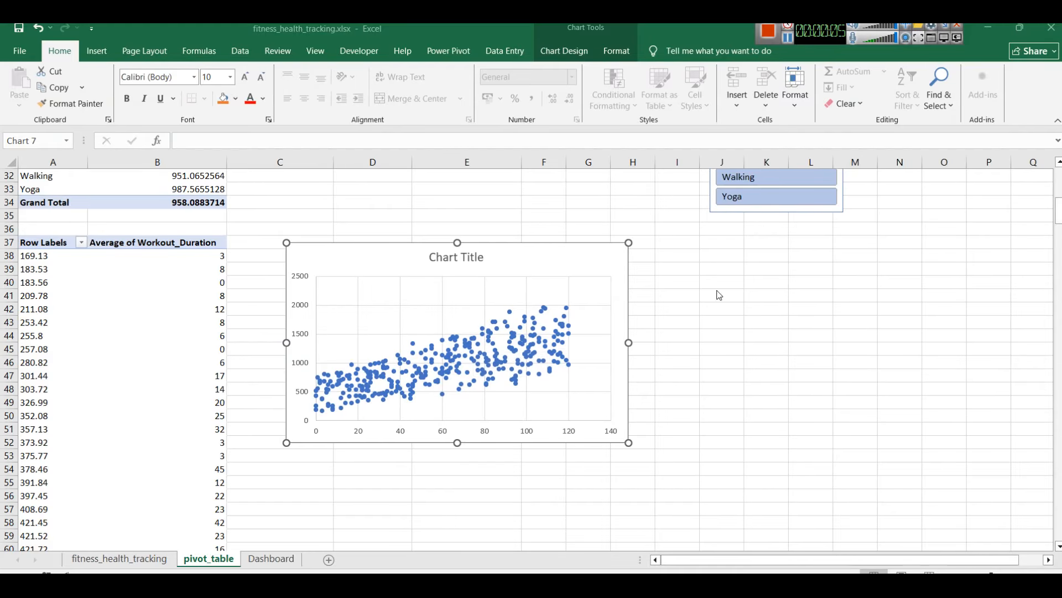
Check the scatter chart with the Activity_Type slicer set to Cycling, Running and Walking in turn, and clear the filter.
{"action": "scroll", "coordinate": [719, 291], "scroll_direction": "up", "scroll_amount": 2}
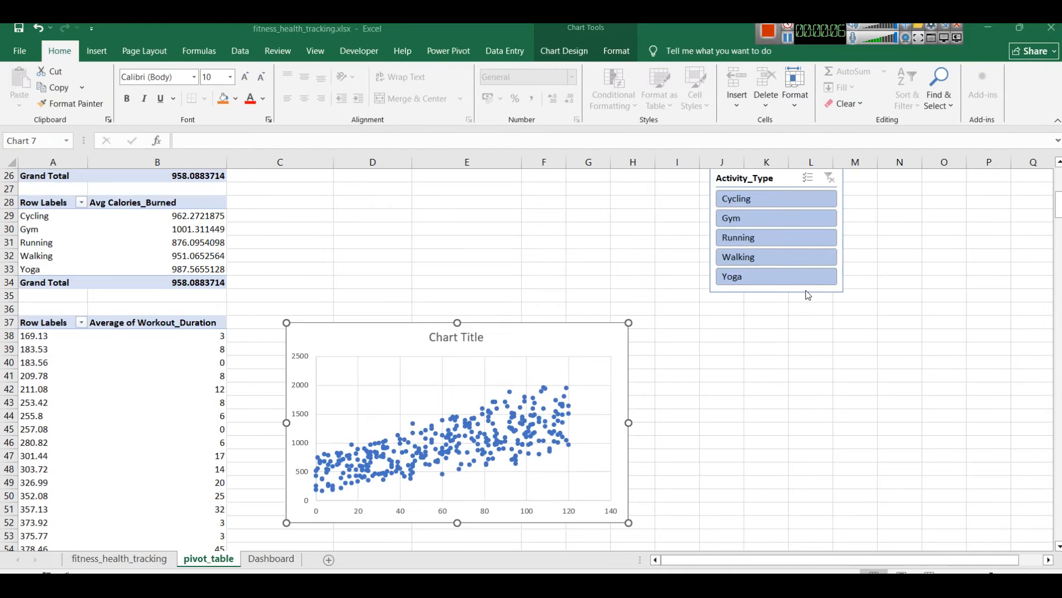
{"action": "left_click", "coordinate": [751, 207]}
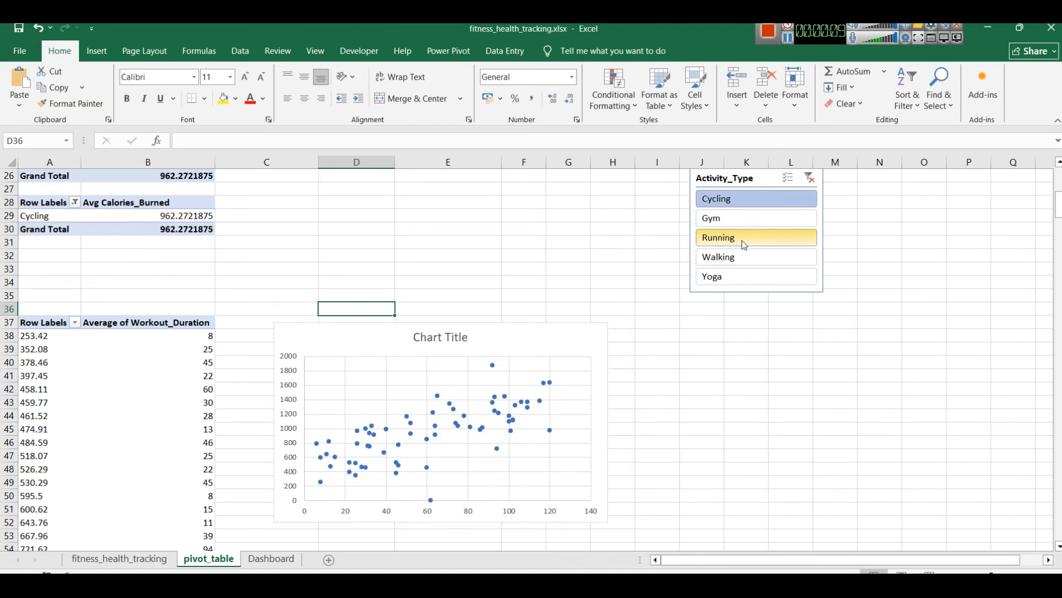
{"action": "left_click", "coordinate": [741, 236]}
{"action": "left_click", "coordinate": [741, 258]}
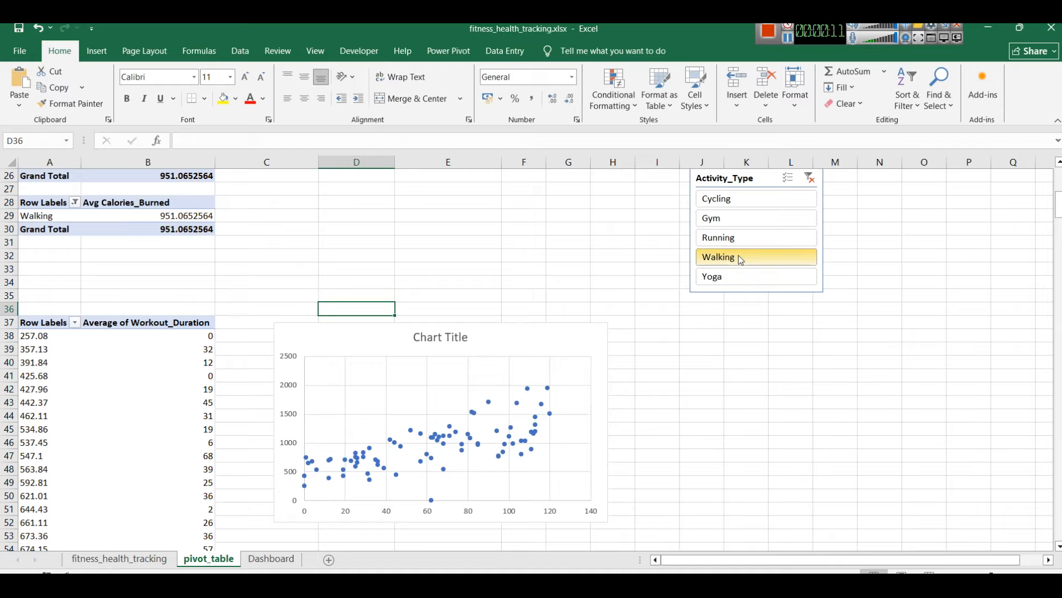
{"action": "left_click", "coordinate": [811, 178]}
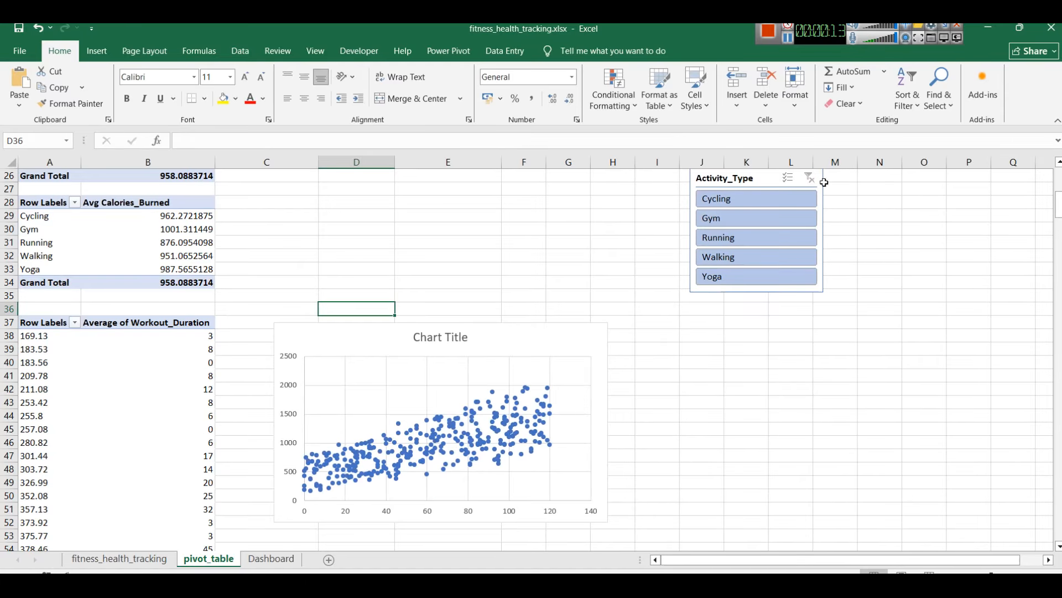
Try to insert an X Y (Scatter) chart directly from the Average of Workout_Duration pivot table.
{"action": "left_click", "coordinate": [90, 52]}
{"action": "left_click", "coordinate": [44, 322]}
{"action": "left_click", "coordinate": [560, 118]}
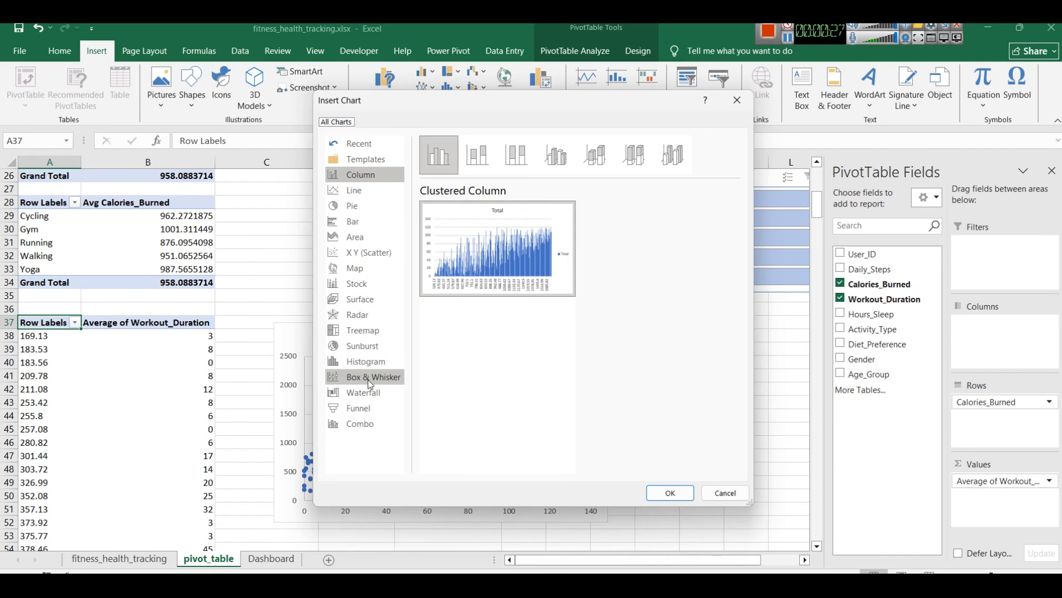
{"action": "left_click", "coordinate": [394, 253]}
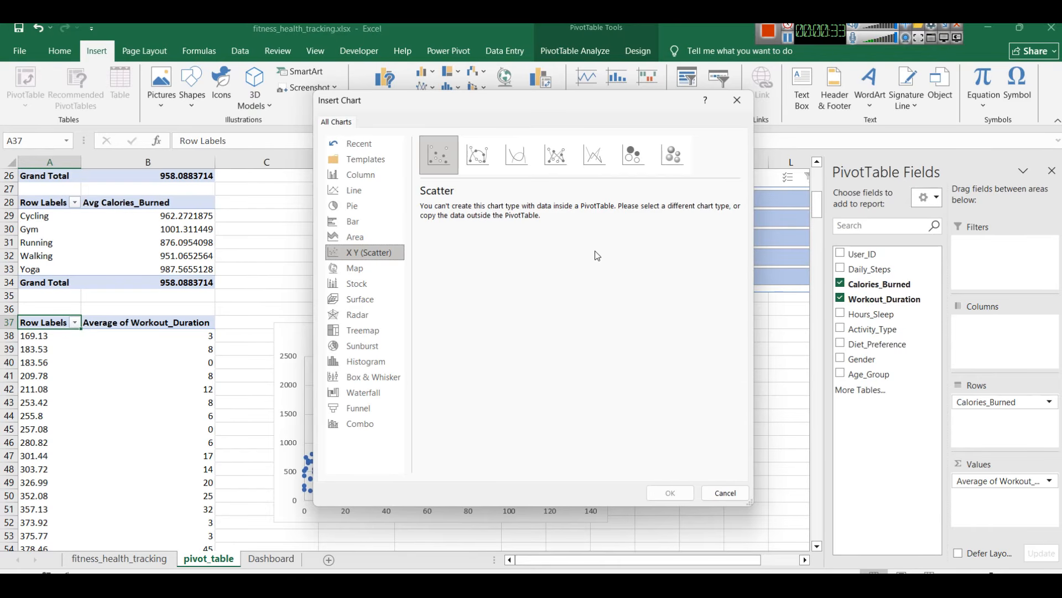
{"action": "left_click", "coordinate": [711, 490]}
Move the scatter chart under the Activity_Type slicer, clearing the columns beside the Average of Workout_Duration pivot table.
{"action": "left_click", "coordinate": [486, 339]}
{"action": "left_click_drag", "start_coordinate": [487, 339], "coordinate": [819, 322]}
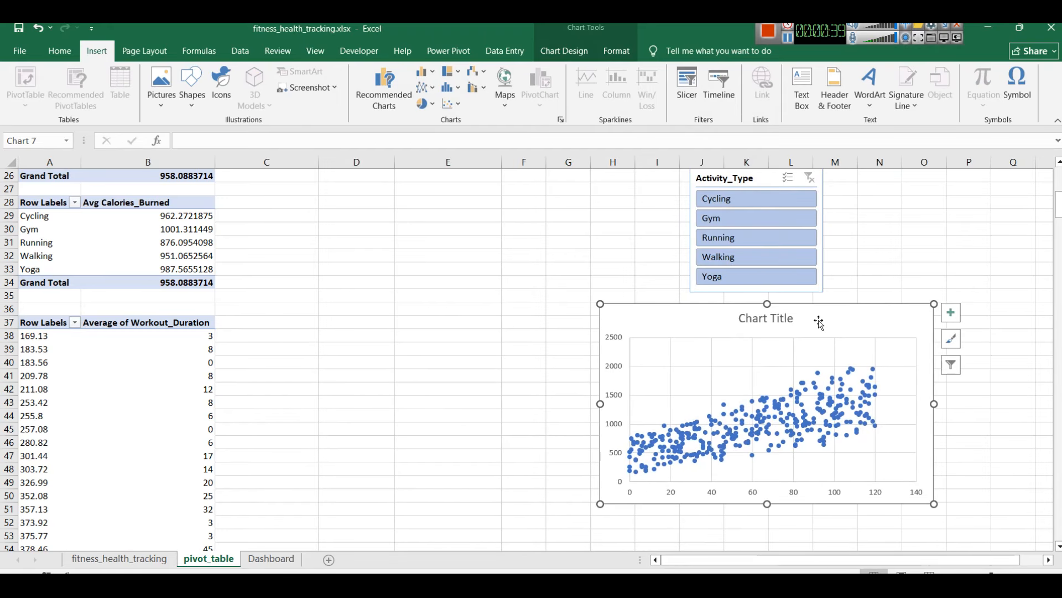
{"action": "left_click", "coordinate": [283, 322]}
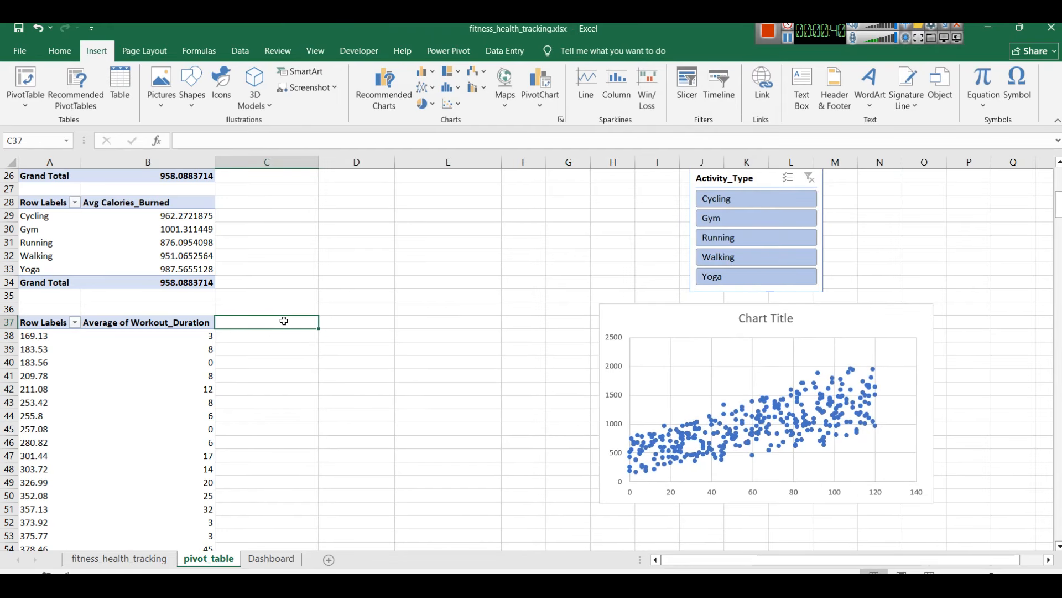
{"action": "left_click", "coordinate": [330, 321]}
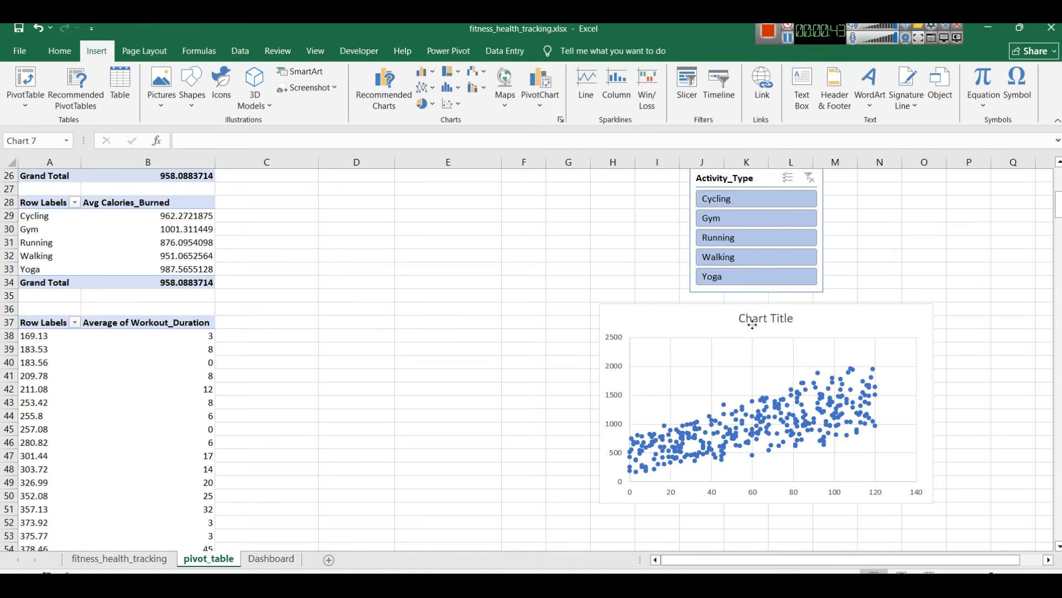
Try shifting the scatter chart a little further across the sheet and undo the move.
{"action": "left_click_drag", "start_coordinate": [752, 325], "coordinate": [825, 332]}
{"action": "key", "text": "ctrl+z"}
{"action": "left_click", "coordinate": [696, 320]}
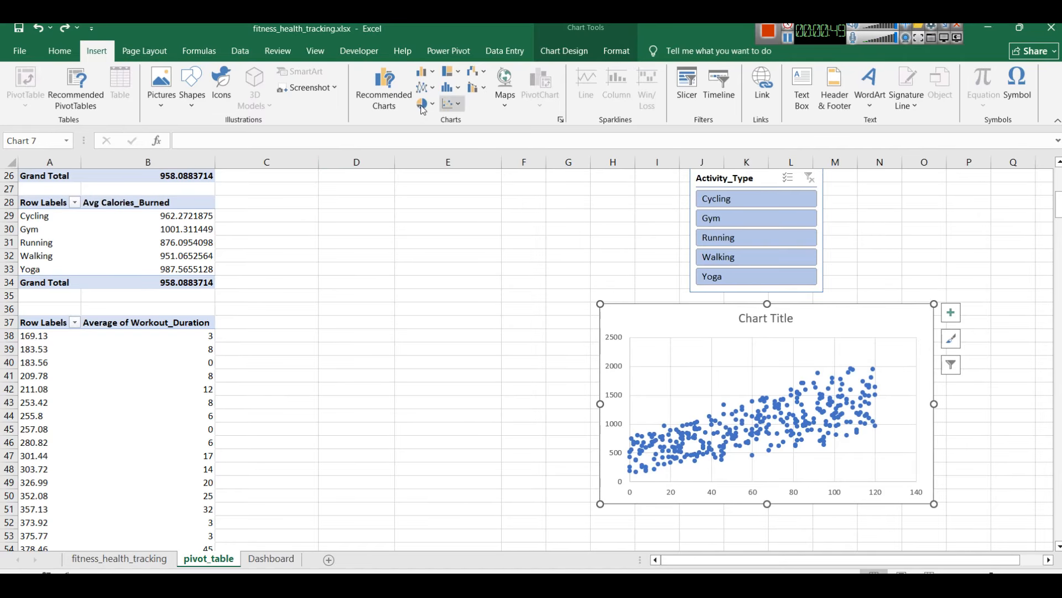
Insert a blank X Y (Scatter) chart from an empty cell and place it beside the Average of Workout_Duration pivot table.
{"action": "left_click", "coordinate": [324, 347]}
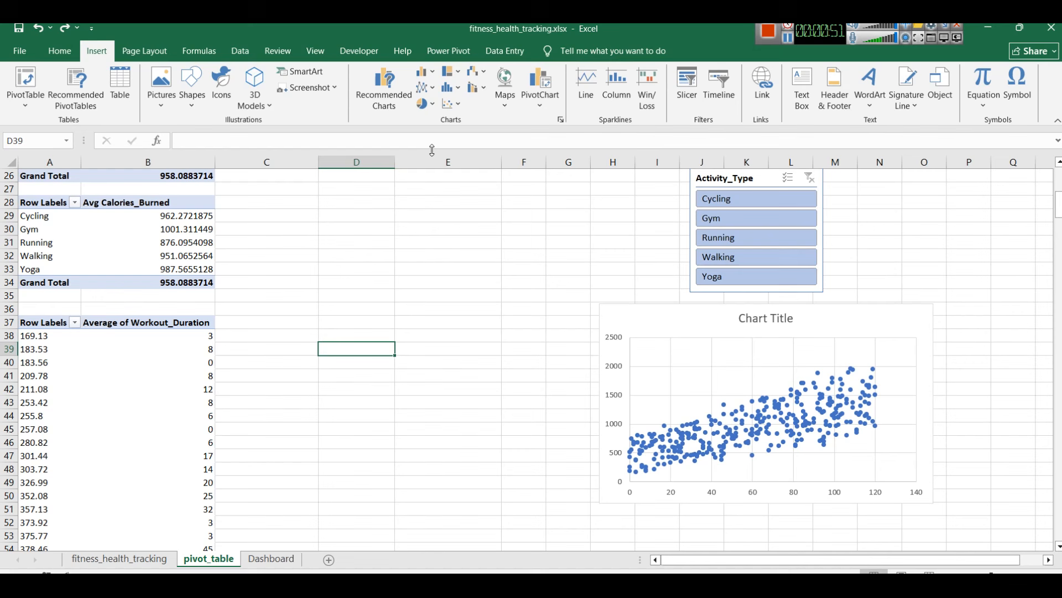
{"action": "left_click", "coordinate": [451, 104]}
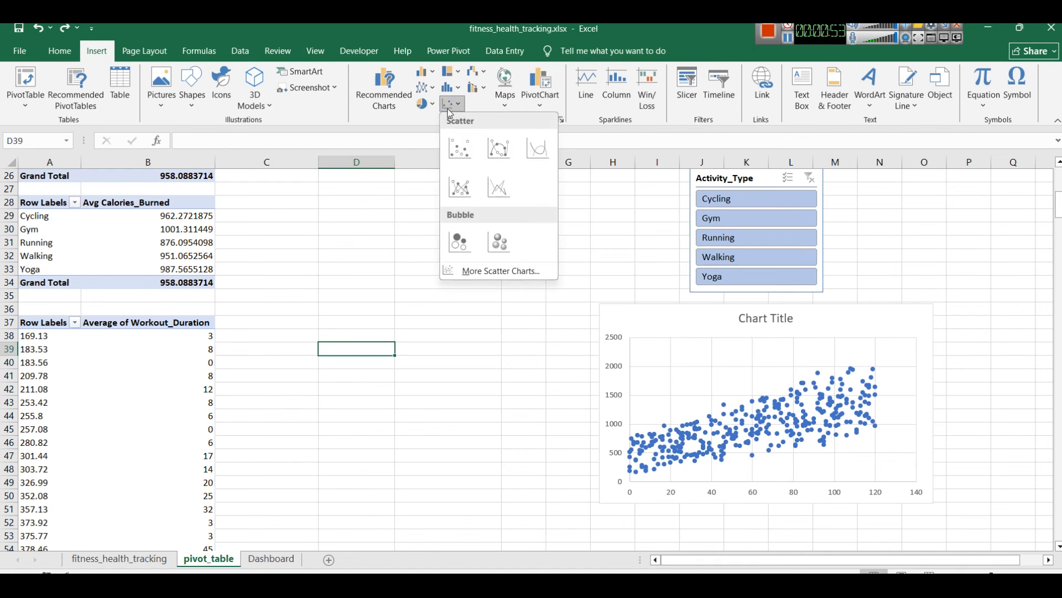
{"action": "left_click", "coordinate": [451, 141]}
{"action": "left_click_drag", "start_coordinate": [483, 280], "coordinate": [337, 288]}
Shift the existing scatter chart further away from the pivot table and settle the blank chart in the gap between them.
{"action": "left_click", "coordinate": [746, 317]}
{"action": "left_click_drag", "start_coordinate": [803, 313], "coordinate": [884, 314]}
{"action": "left_click", "coordinate": [757, 320]}
{"action": "left_click_drag", "start_coordinate": [694, 322], "coordinate": [743, 322]}
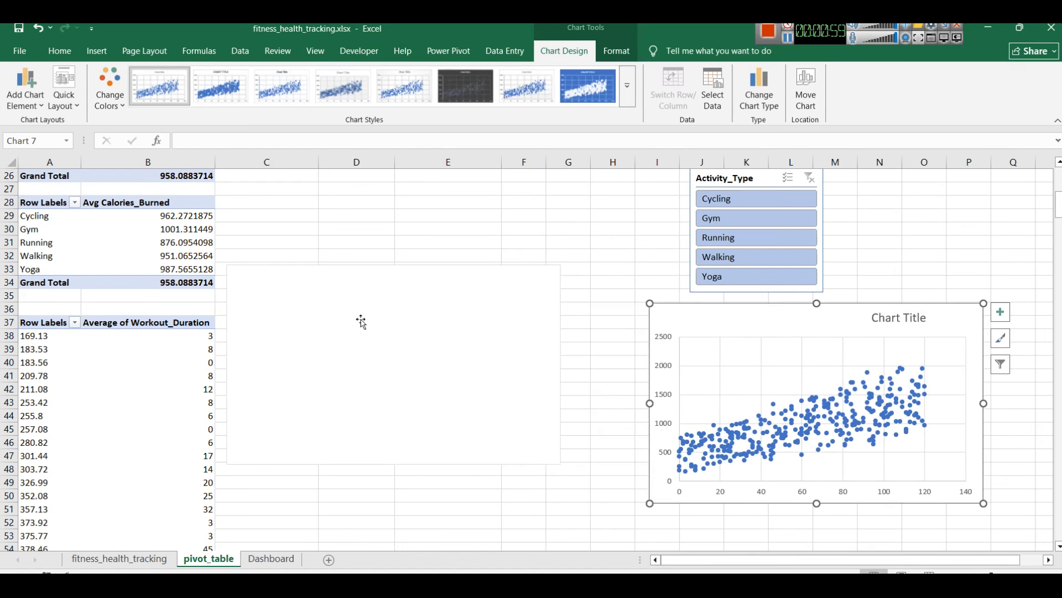
{"action": "left_click", "coordinate": [361, 321]}
{"action": "left_click_drag", "start_coordinate": [339, 280], "coordinate": [358, 294]}
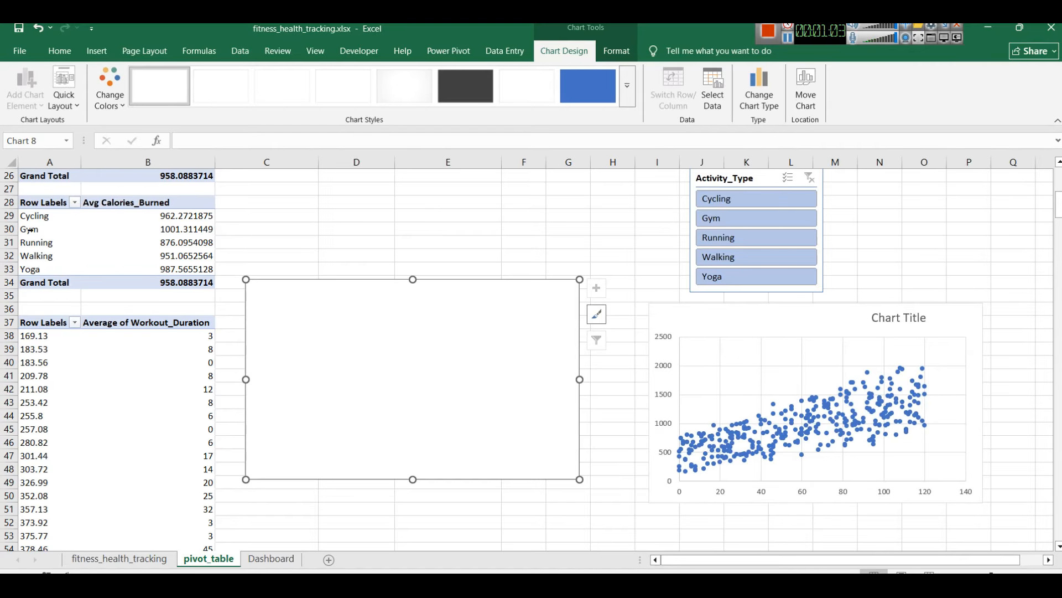
Review the fields and rows of the Average of Workout_Duration pivot table and compare the existing scatter chart with the blank one.
{"action": "left_click", "coordinate": [33, 325]}
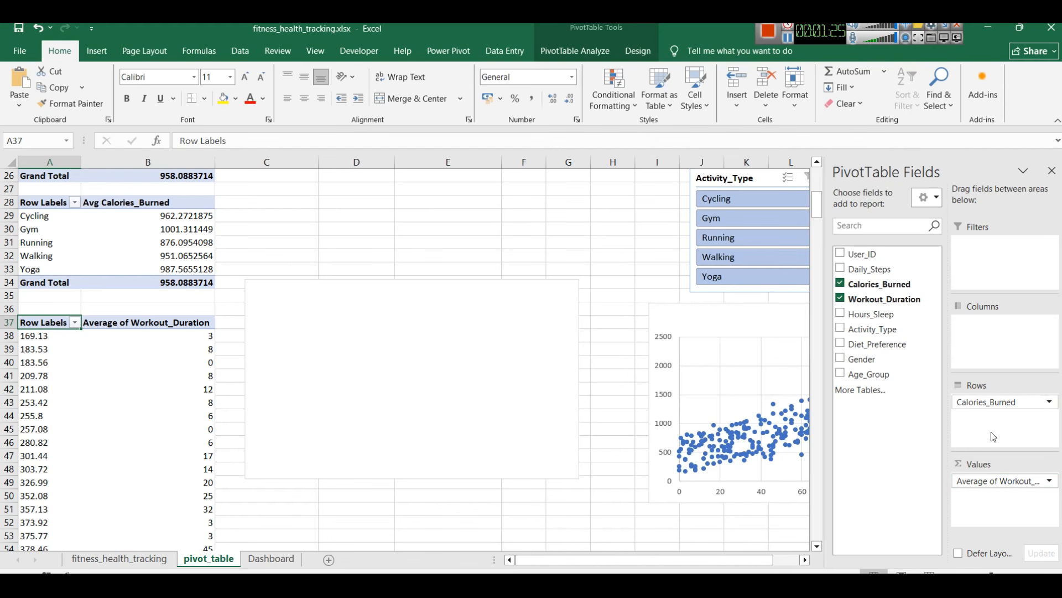
{"action": "left_click", "coordinate": [712, 311]}
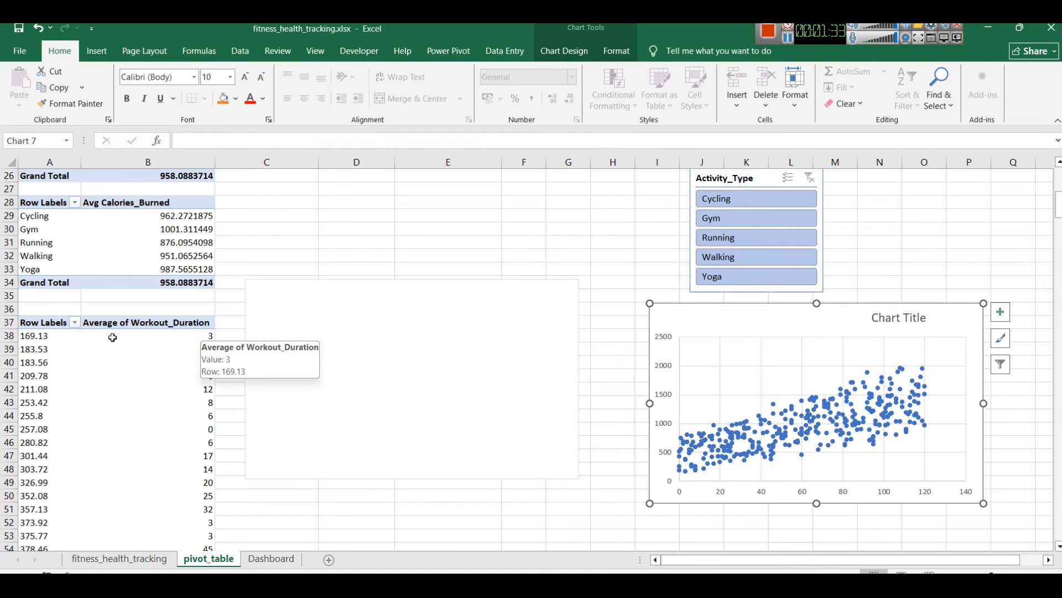
{"action": "scroll", "coordinate": [125, 348], "scroll_direction": "down", "scroll_amount": 5}
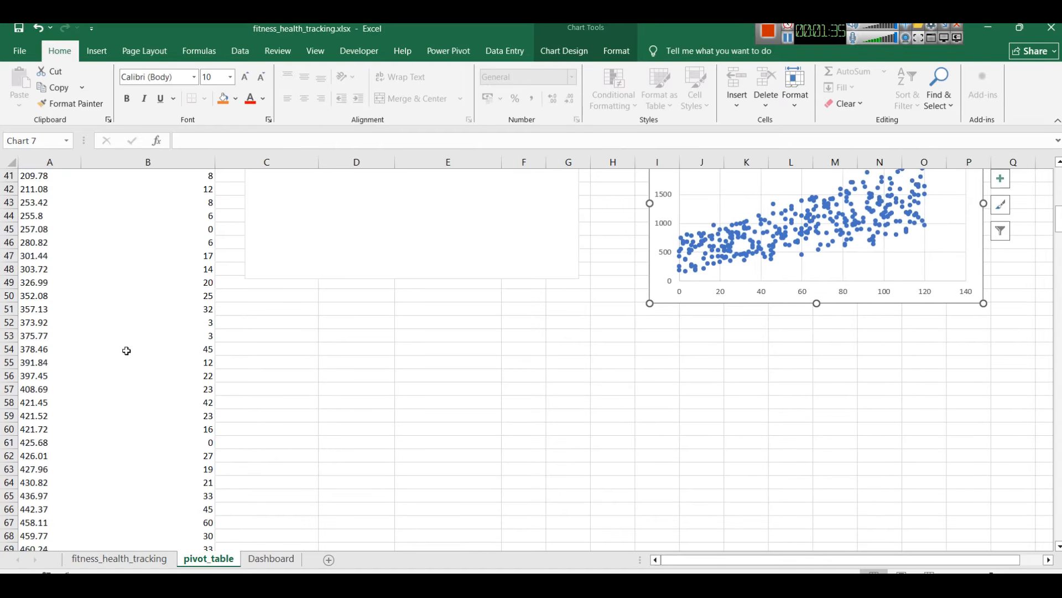
{"action": "scroll", "coordinate": [129, 349], "scroll_direction": "up", "scroll_amount": 5}
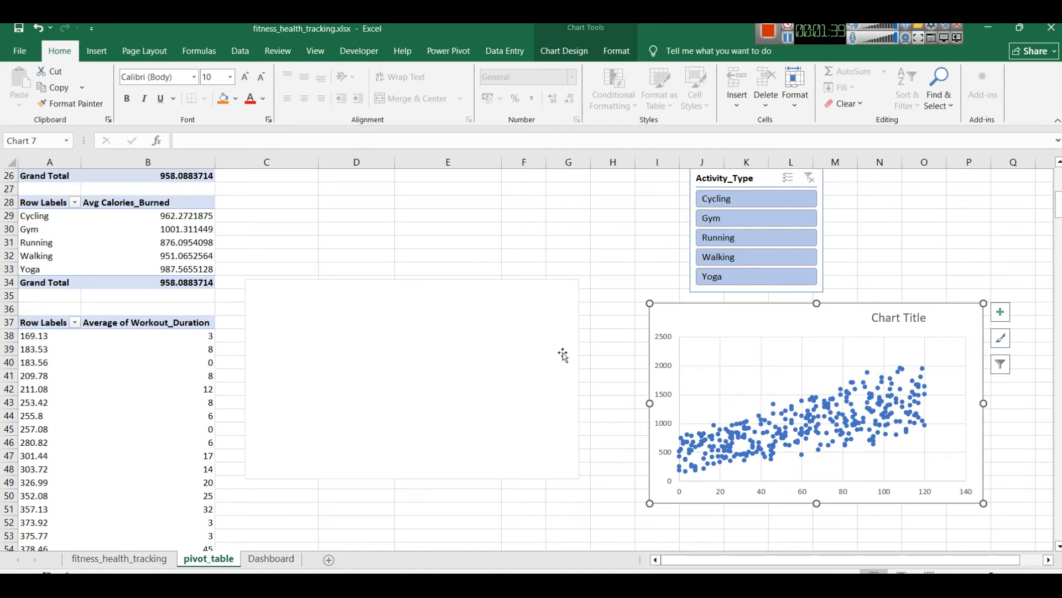
{"action": "left_click", "coordinate": [501, 319]}
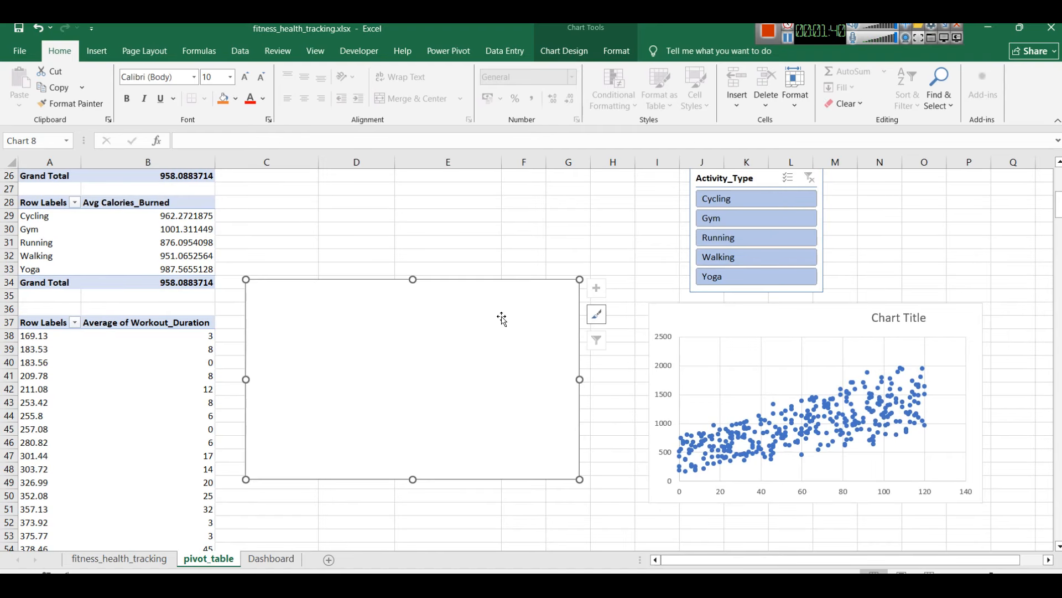
{"action": "left_click", "coordinate": [53, 319]}
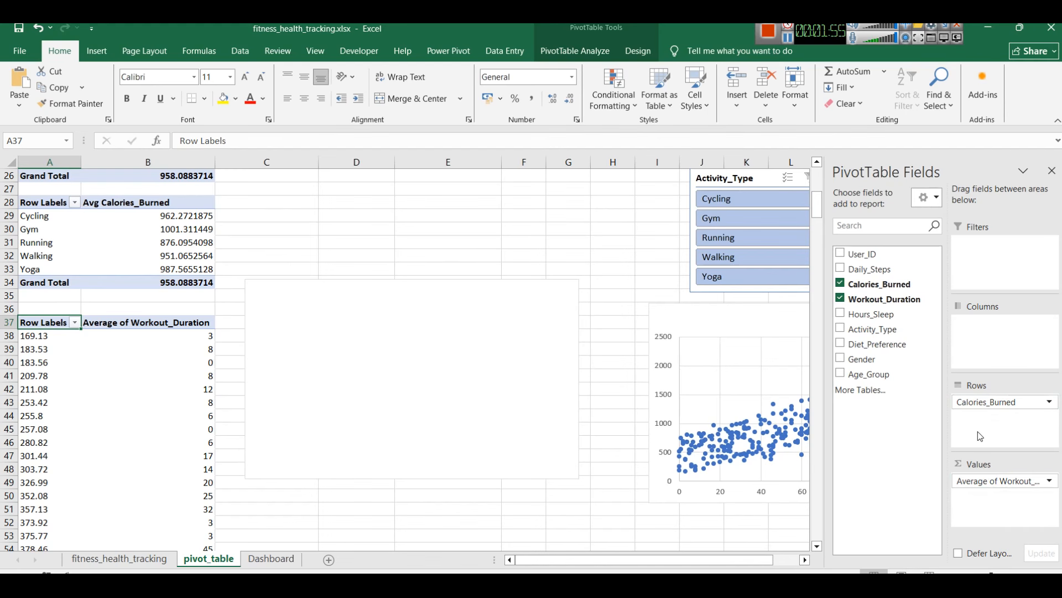
Add a data series to the blank scatter chart and select pivot_table cells A38:A50 as its X values.
{"action": "right_click", "coordinate": [381, 388]}
{"action": "left_click", "coordinate": [416, 416]}
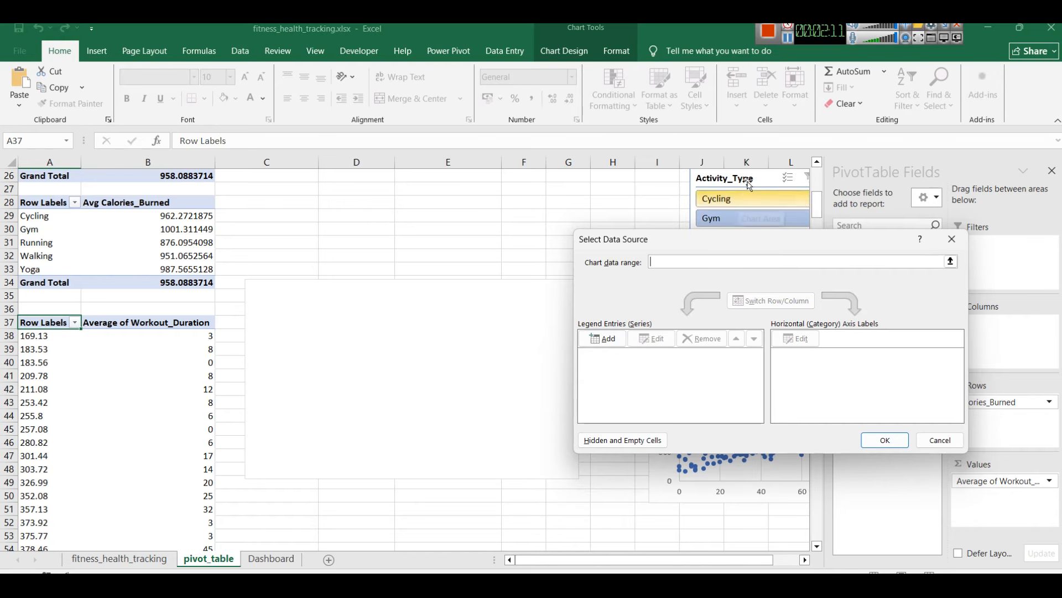
{"action": "left_click", "coordinate": [603, 338]}
{"action": "left_click", "coordinate": [777, 344]}
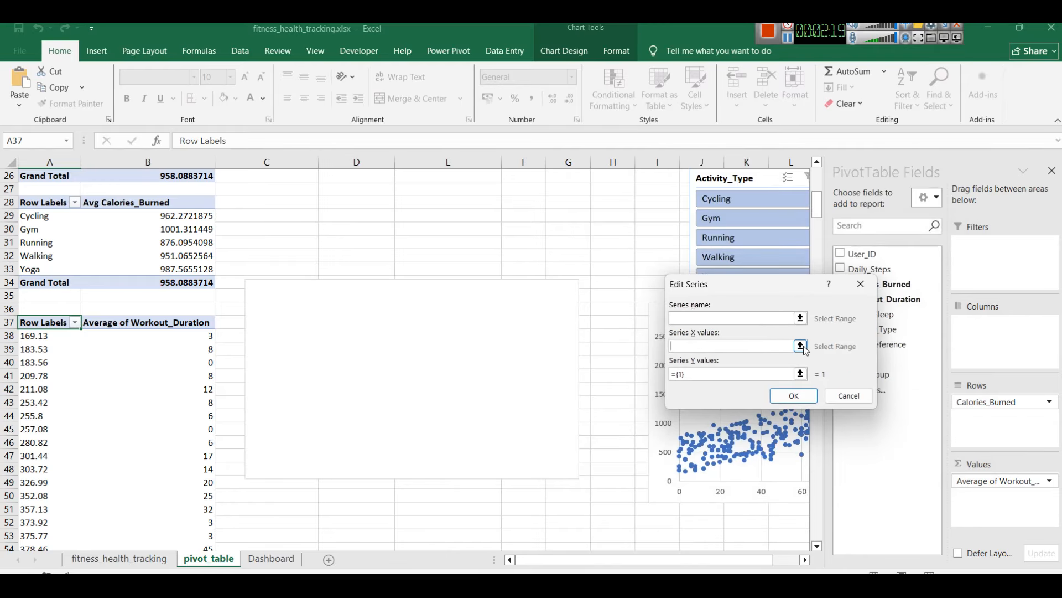
{"action": "left_click", "coordinate": [800, 347]}
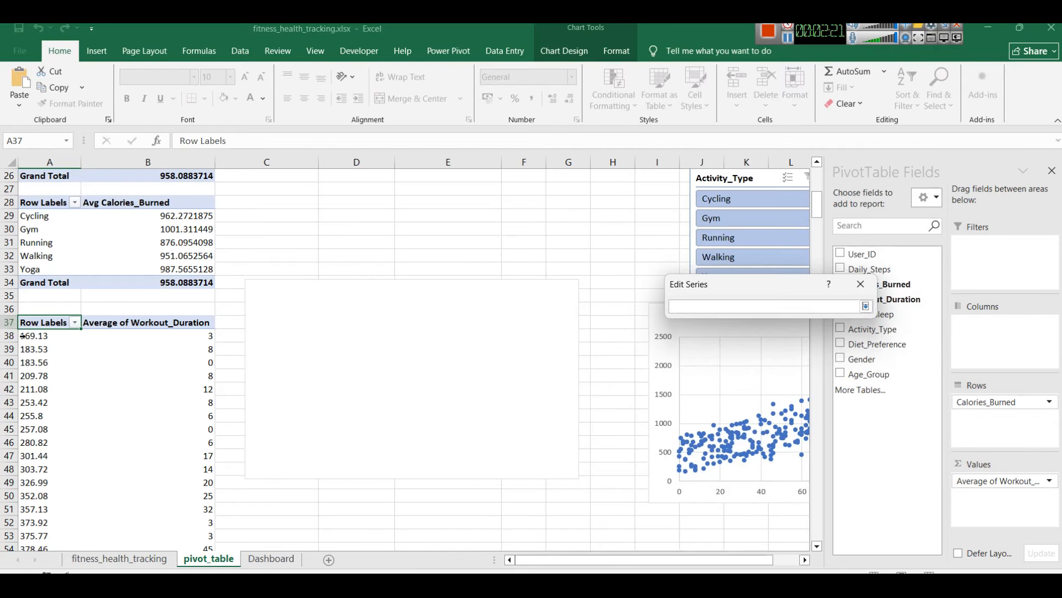
{"action": "left_click_drag", "start_coordinate": [24, 335], "coordinate": [50, 495]}
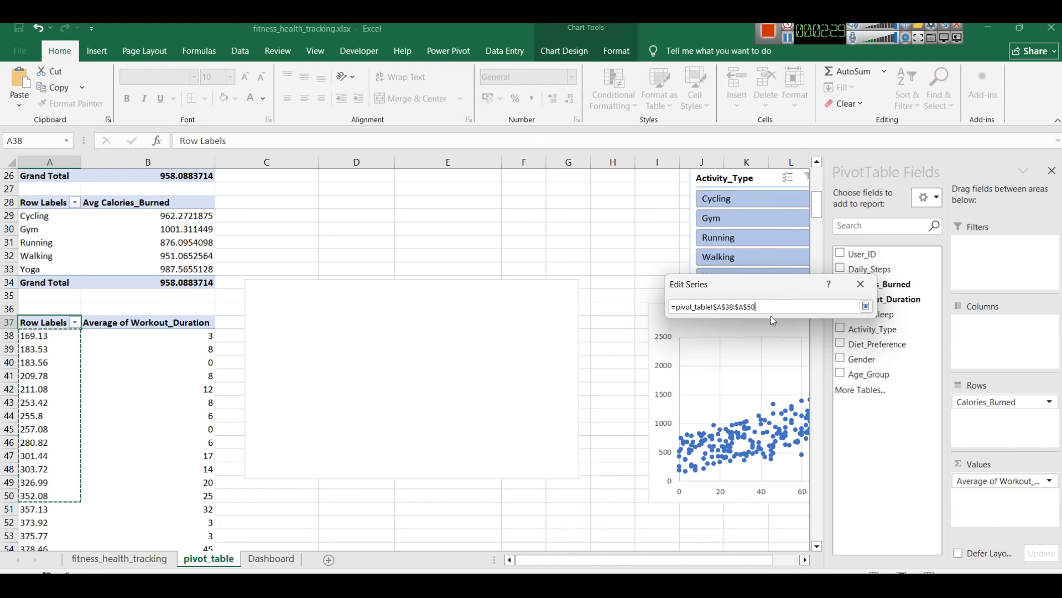
Switch to Notepad and bring up the note containing =pivot_table!$B$37:$B$114, positioned below the series dialog.
{"action": "left_click", "coordinate": [454, 585]}
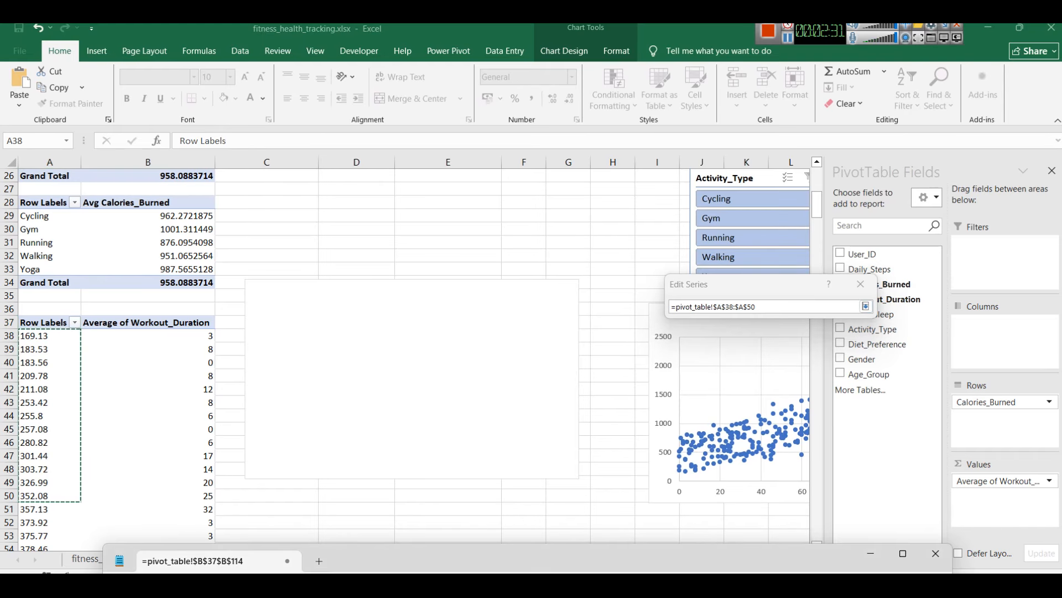
{"action": "left_click", "coordinate": [319, 560]}
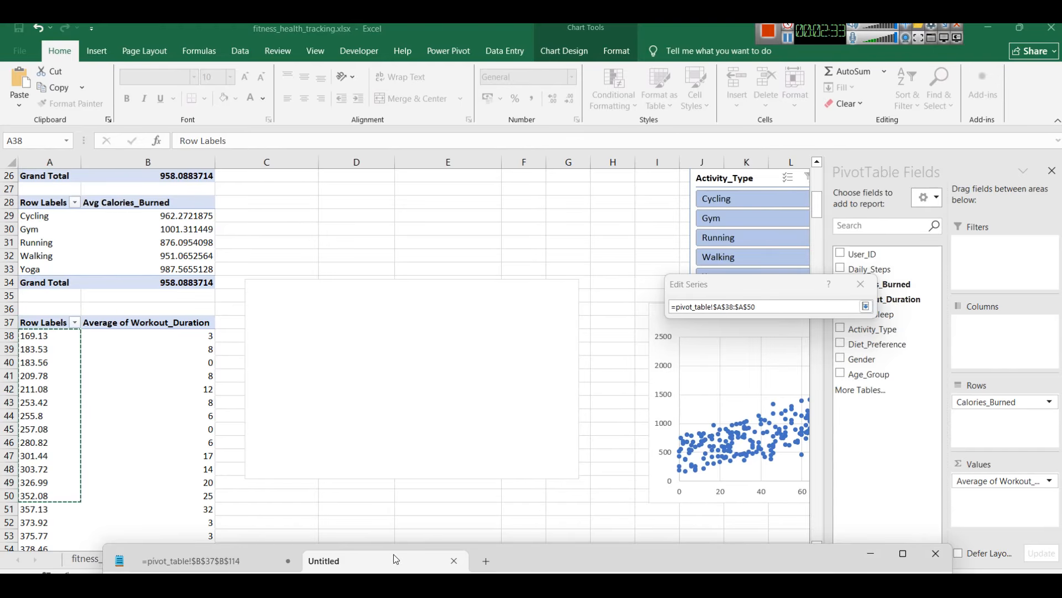
{"action": "left_click_drag", "start_coordinate": [520, 555], "coordinate": [539, 238]}
{"action": "left_click", "coordinate": [197, 248]}
{"action": "left_click", "coordinate": [279, 397]}
{"action": "left_click_drag", "start_coordinate": [614, 253], "coordinate": [698, 477]}
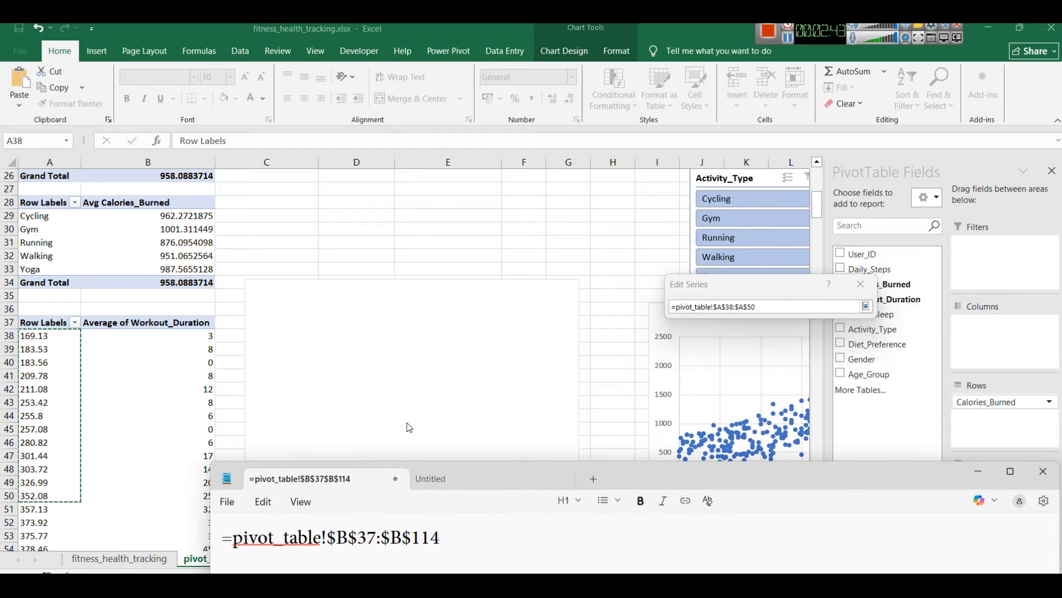
Set the new series' Y values to pivot_table cells B38:B50 and apply the data source to the chart.
{"action": "left_click", "coordinate": [866, 306]}
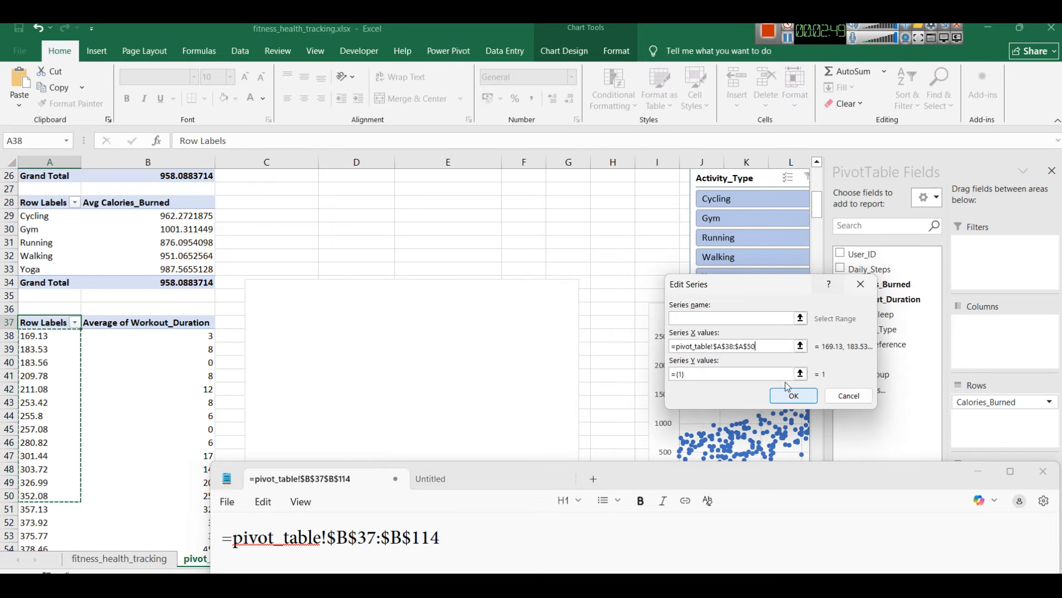
{"action": "left_click", "coordinate": [800, 374]}
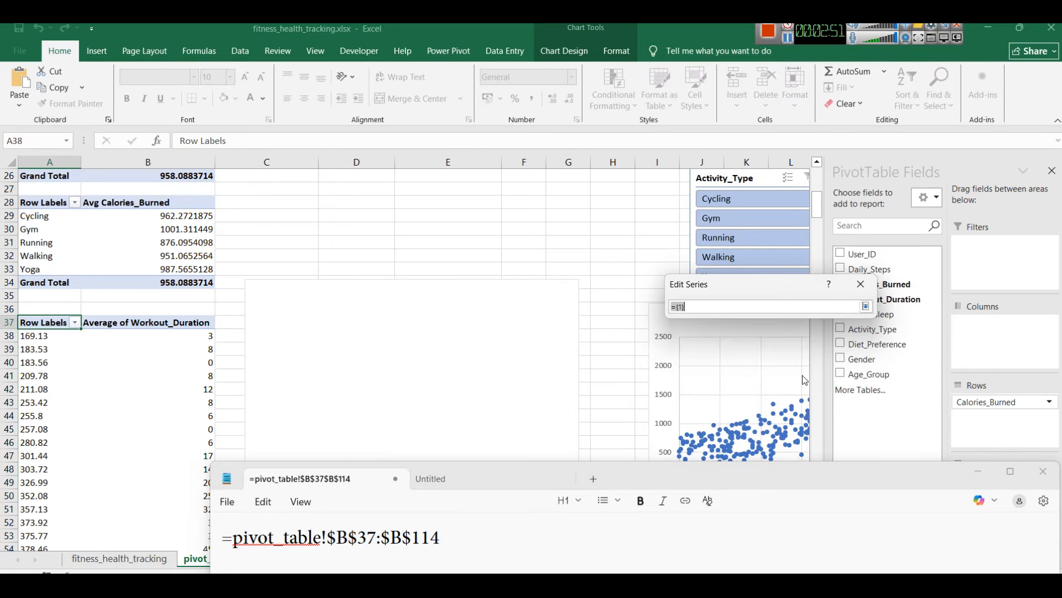
{"action": "left_click_drag", "start_coordinate": [160, 336], "coordinate": [217, 497]}
{"action": "left_click", "coordinate": [866, 306]}
{"action": "left_click", "coordinate": [785, 399]}
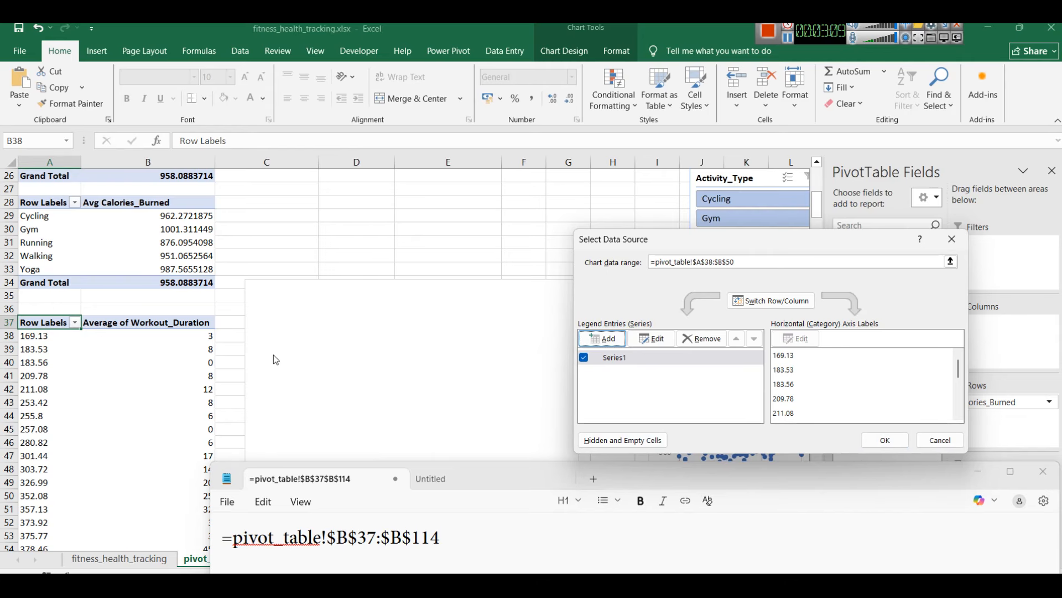
{"action": "left_click", "coordinate": [886, 440]}
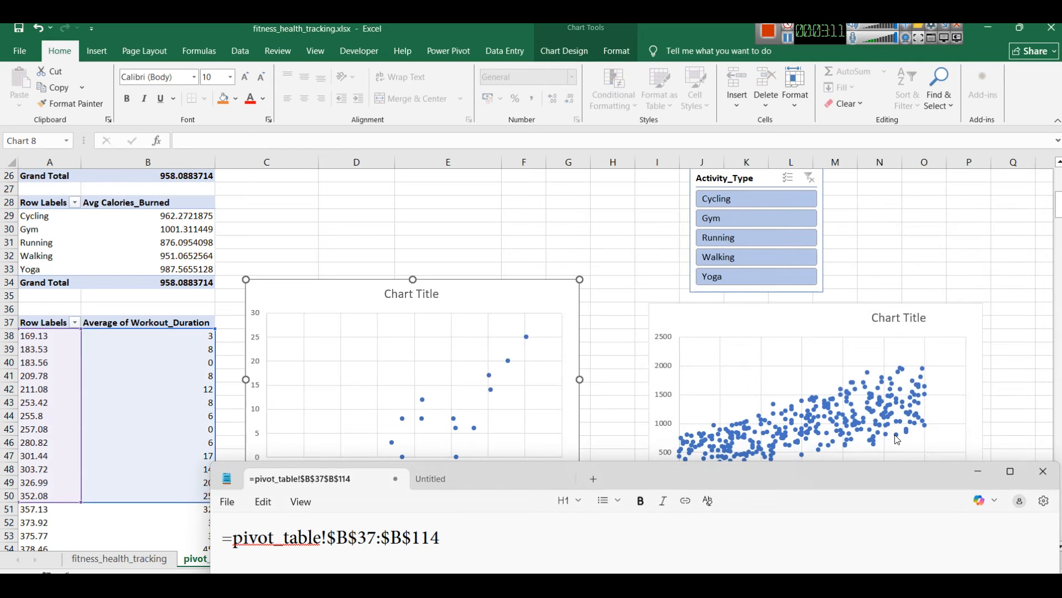
Delete the trial scatter chart built from rows 38 to 50.
{"action": "left_click", "coordinate": [522, 287]}
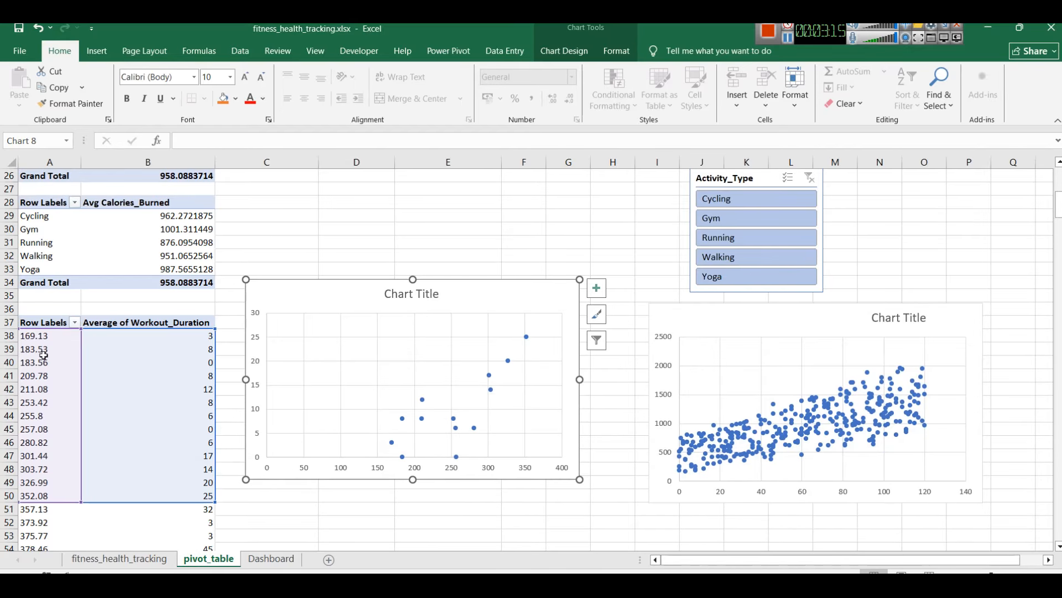
{"action": "right_click", "coordinate": [525, 296]}
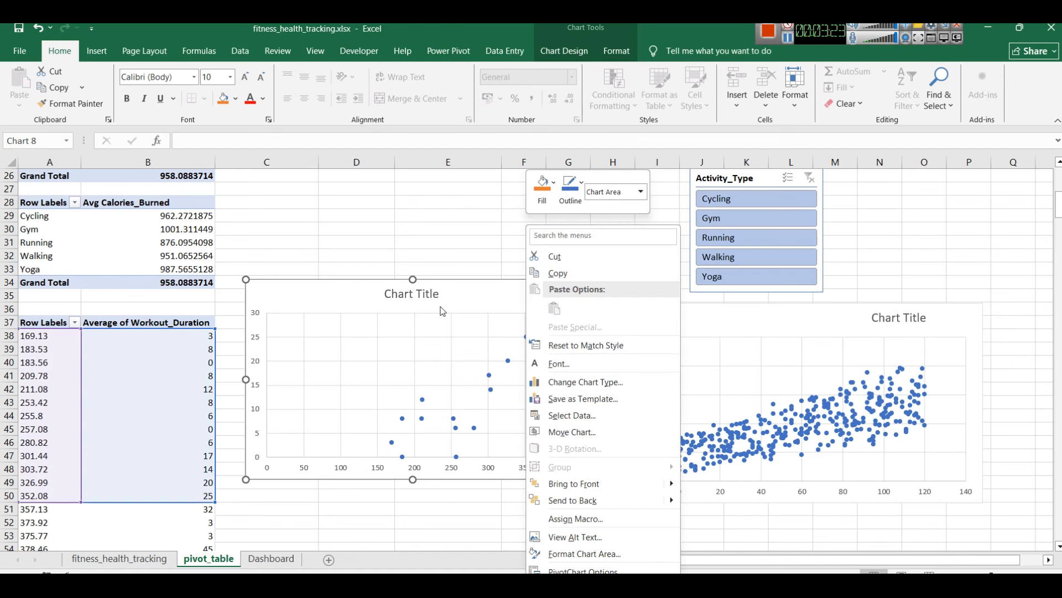
{"action": "key", "text": "Escape"}
{"action": "key", "text": "Delete"}
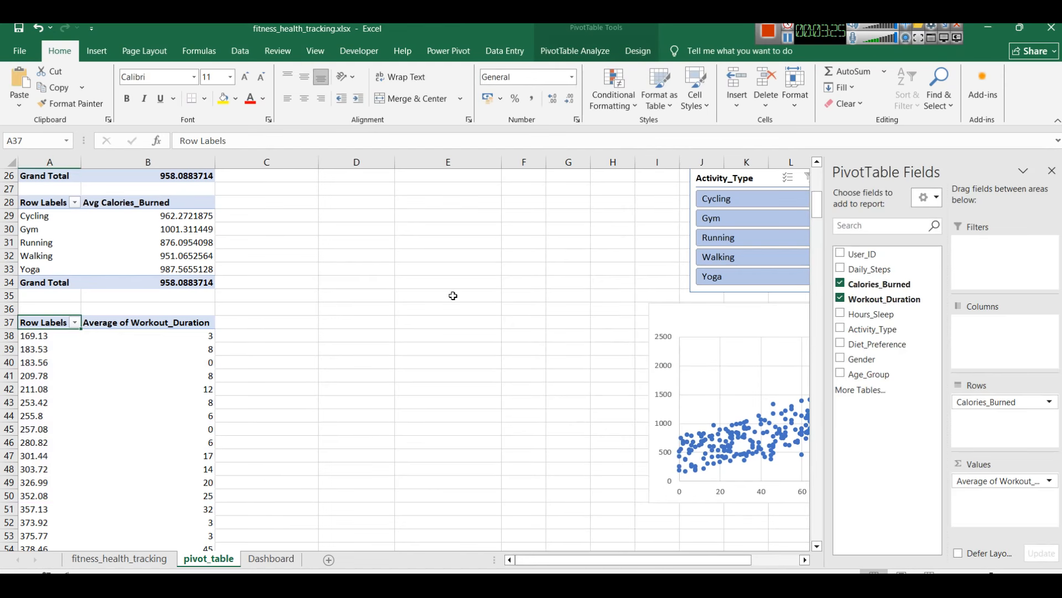
Move the original scatter chart beside the Average of Workout_Duration pivot table and check its series' X and Y value ranges.
{"action": "double_click", "coordinate": [720, 330]}
{"action": "left_click_drag", "start_coordinate": [721, 321], "coordinate": [383, 310]}
{"action": "left_click", "coordinate": [713, 94]}
{"action": "left_click", "coordinate": [663, 340]}
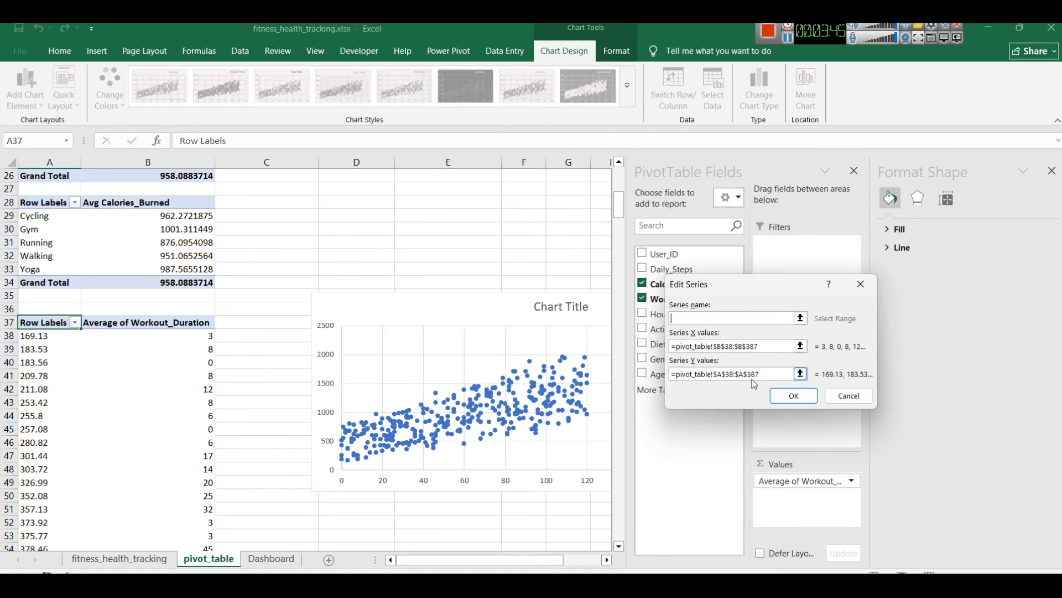
{"action": "left_click", "coordinate": [783, 397]}
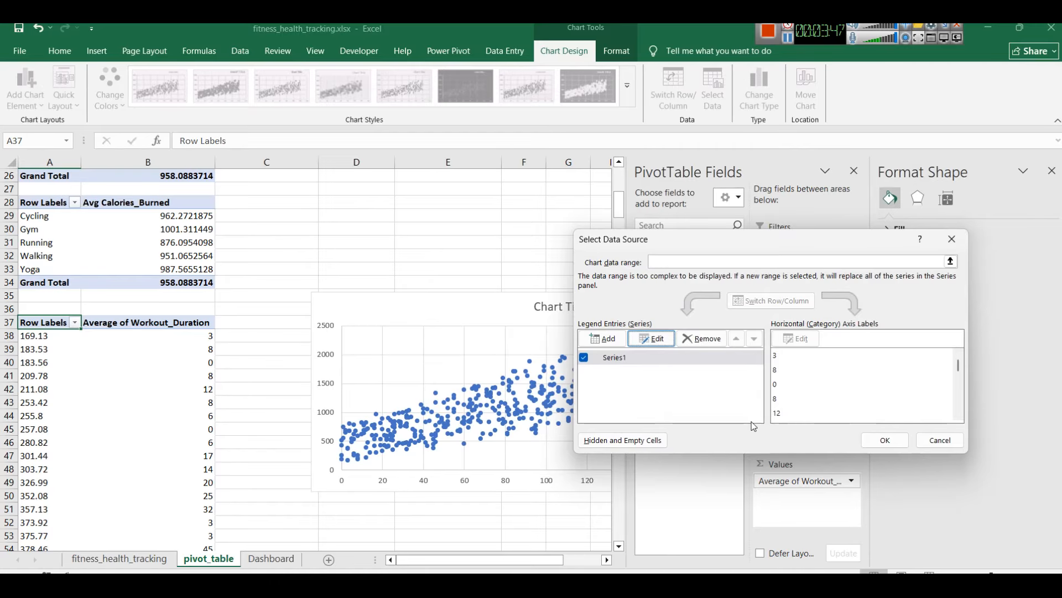
{"action": "left_click", "coordinate": [931, 445]}
{"action": "left_click_drag", "start_coordinate": [393, 311], "coordinate": [343, 326]}
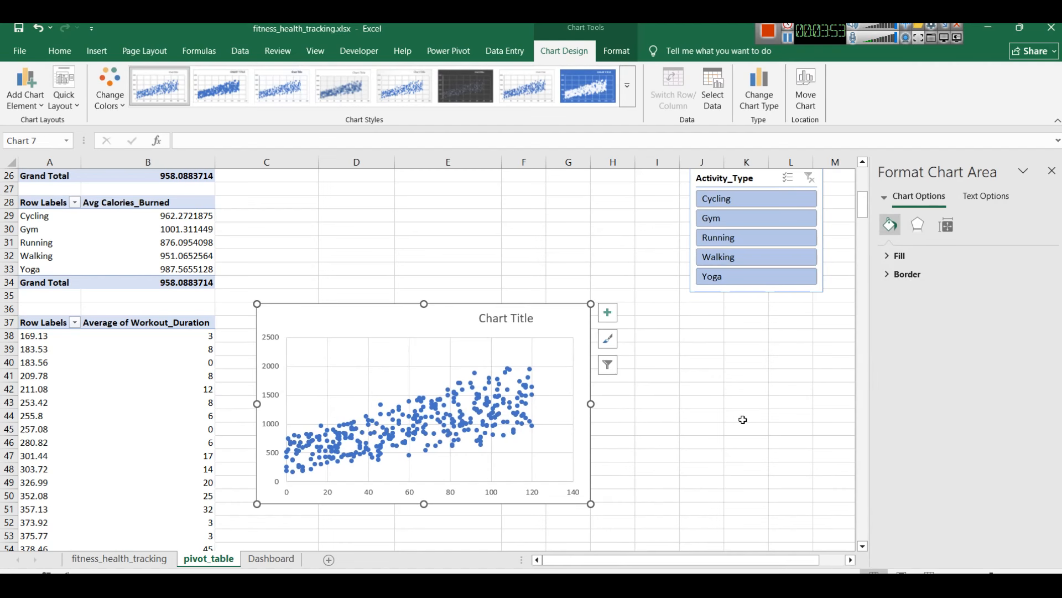
Fill the scatter chart's chart area with the medium teal from the recent colors.
{"action": "scroll", "coordinate": [475, 282], "scroll_direction": "up", "scroll_amount": 4}
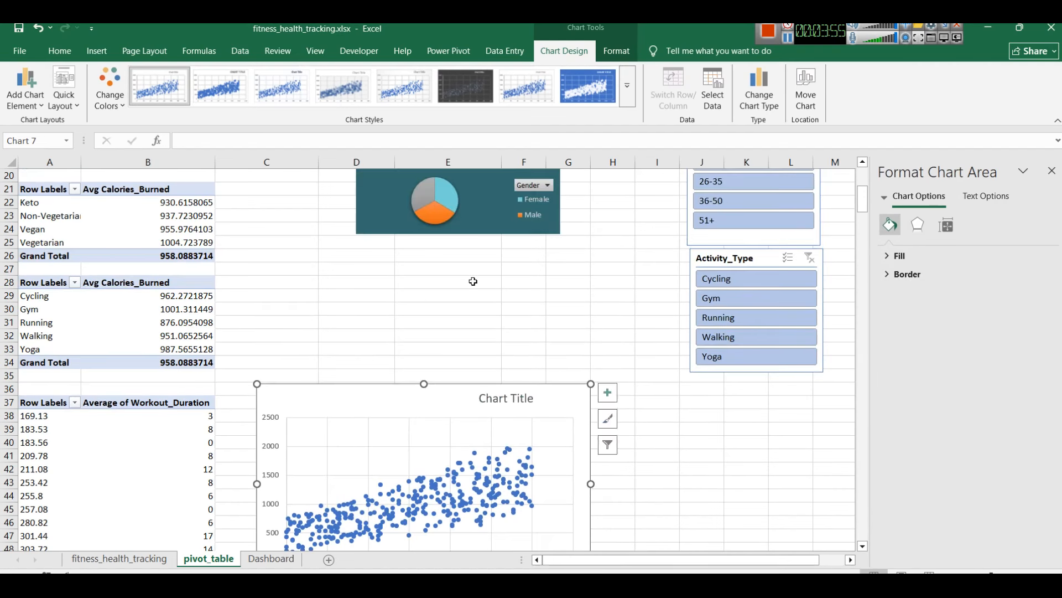
{"action": "scroll", "coordinate": [475, 286], "scroll_direction": "down", "scroll_amount": 4}
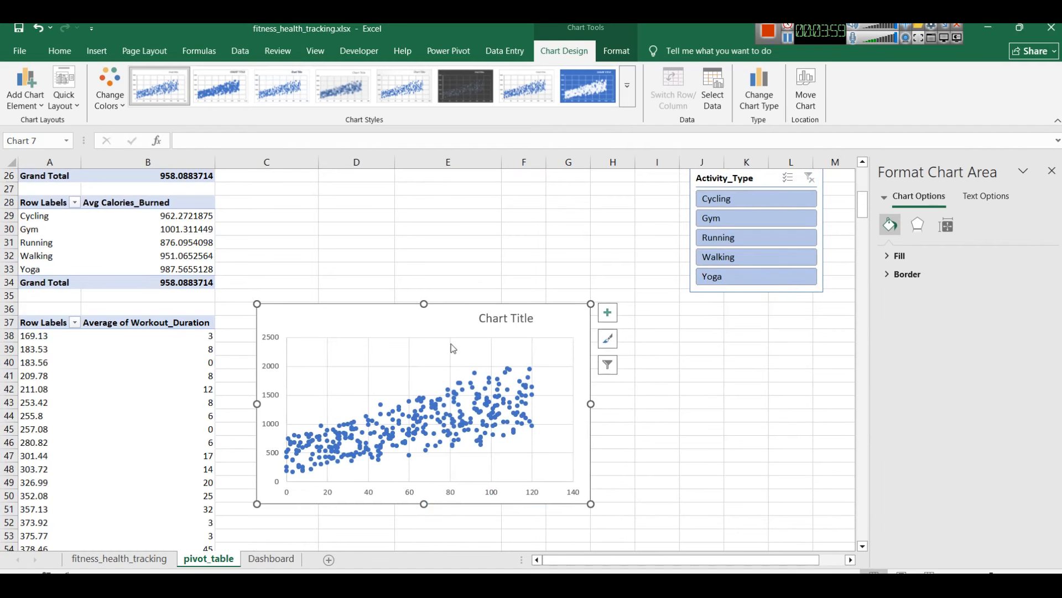
{"action": "scroll", "coordinate": [437, 339], "scroll_direction": "up", "scroll_amount": 3}
{"action": "scroll", "coordinate": [437, 348], "scroll_direction": "down", "scroll_amount": 5}
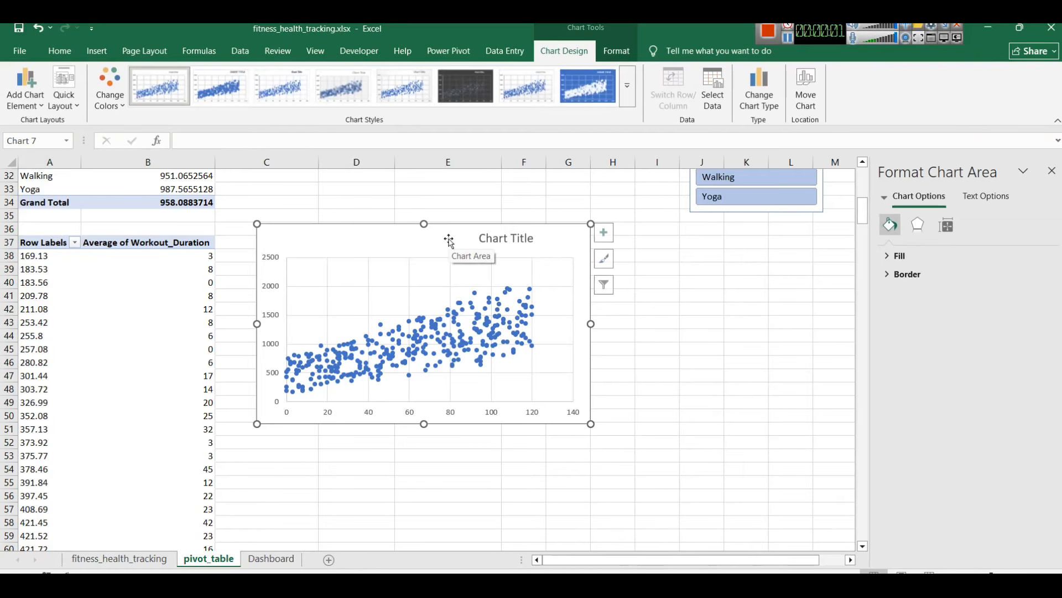
{"action": "right_click", "coordinate": [449, 239]}
{"action": "left_click", "coordinate": [472, 192]}
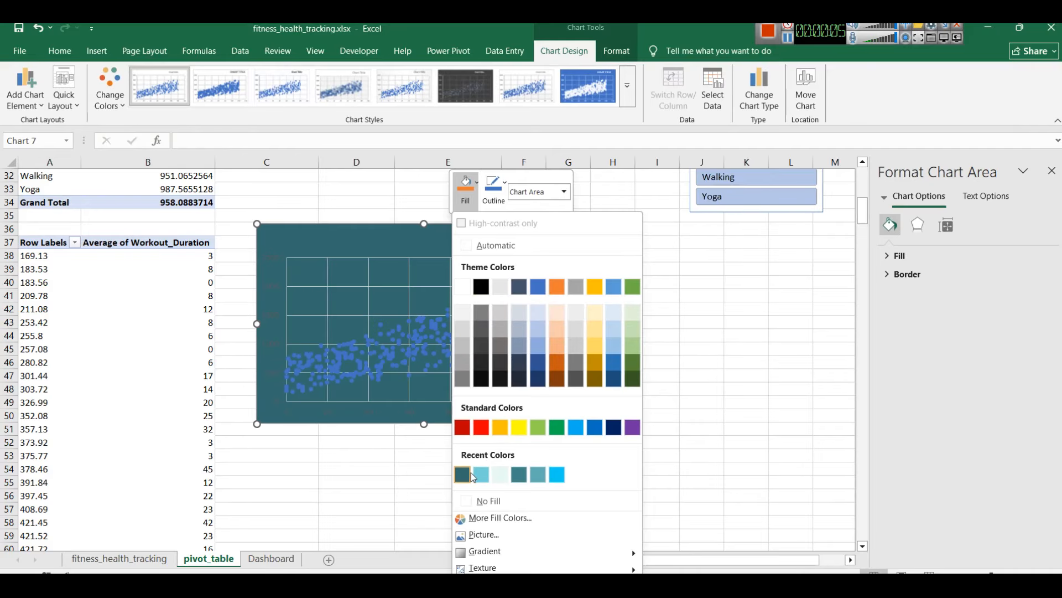
{"action": "left_click", "coordinate": [514, 475]}
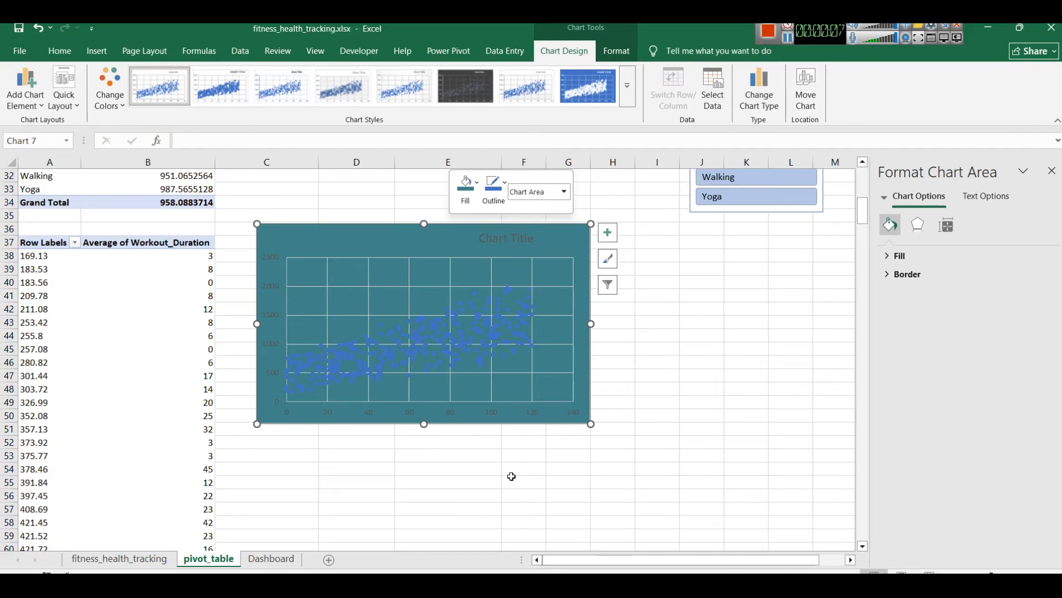
Select the scatter chart's title text and give it a lighter font color.
{"action": "left_click", "coordinate": [495, 238]}
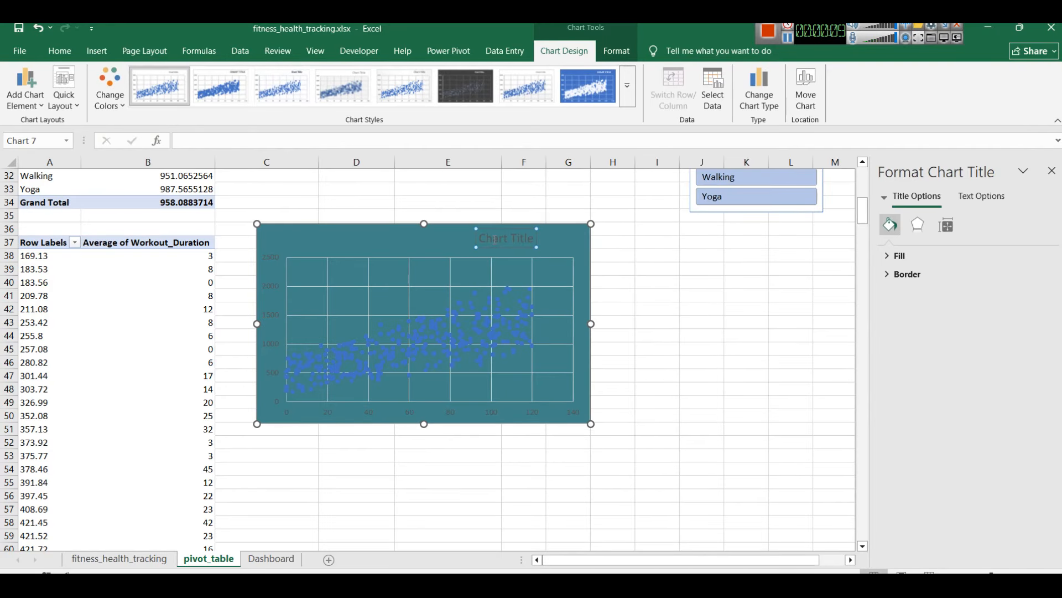
{"action": "triple_click", "coordinate": [495, 239]}
{"action": "right_click", "coordinate": [494, 240]}
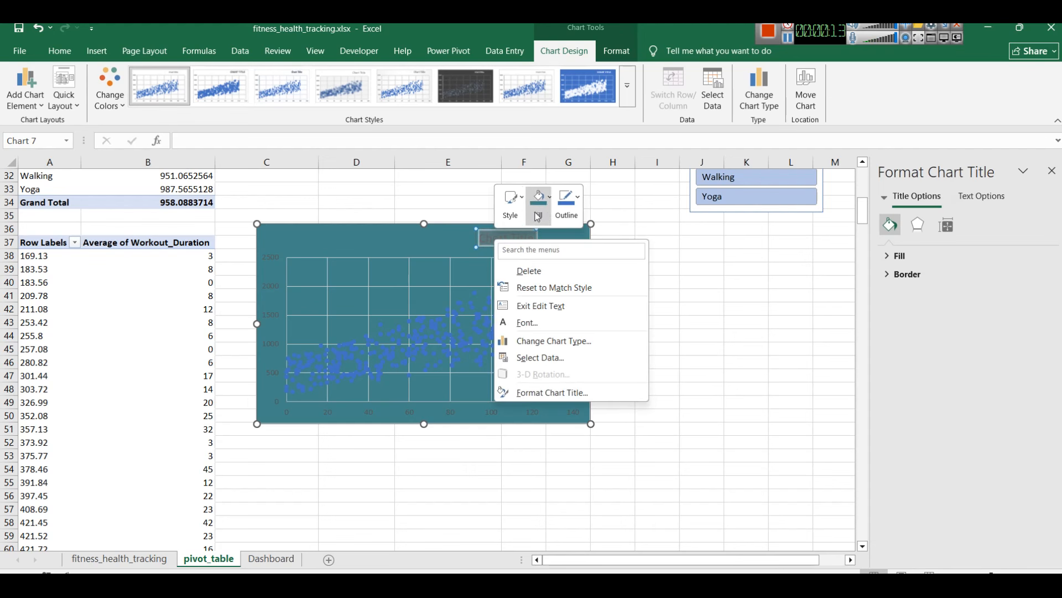
{"action": "left_click", "coordinate": [530, 328]}
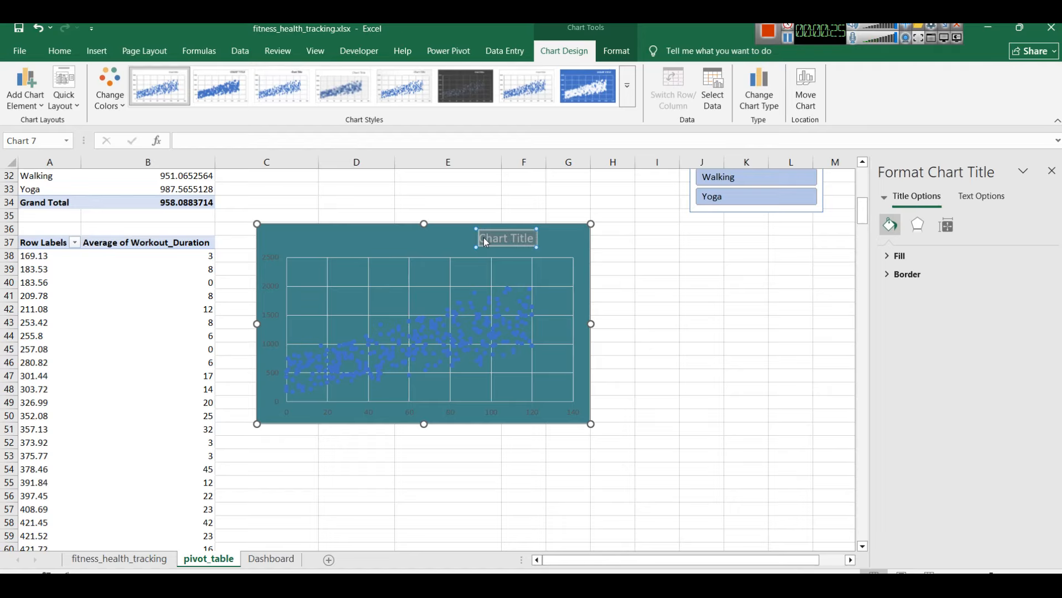
Replace the scatter chart's title with "Workout Duration vs Calories Burned".
{"action": "type", "text": "Work"}
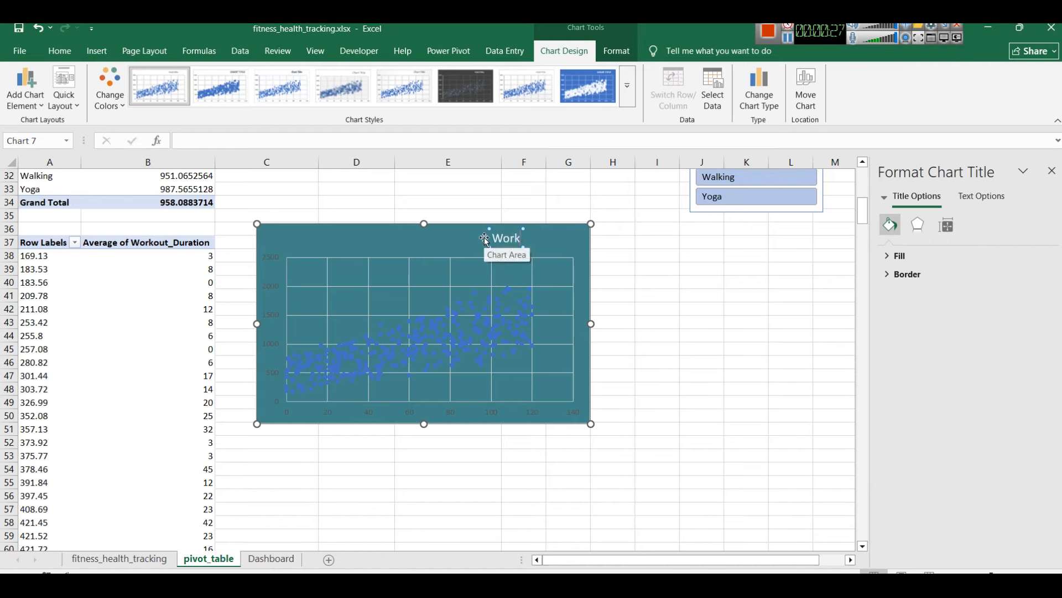
{"action": "type", "text": "out Duratuio"}
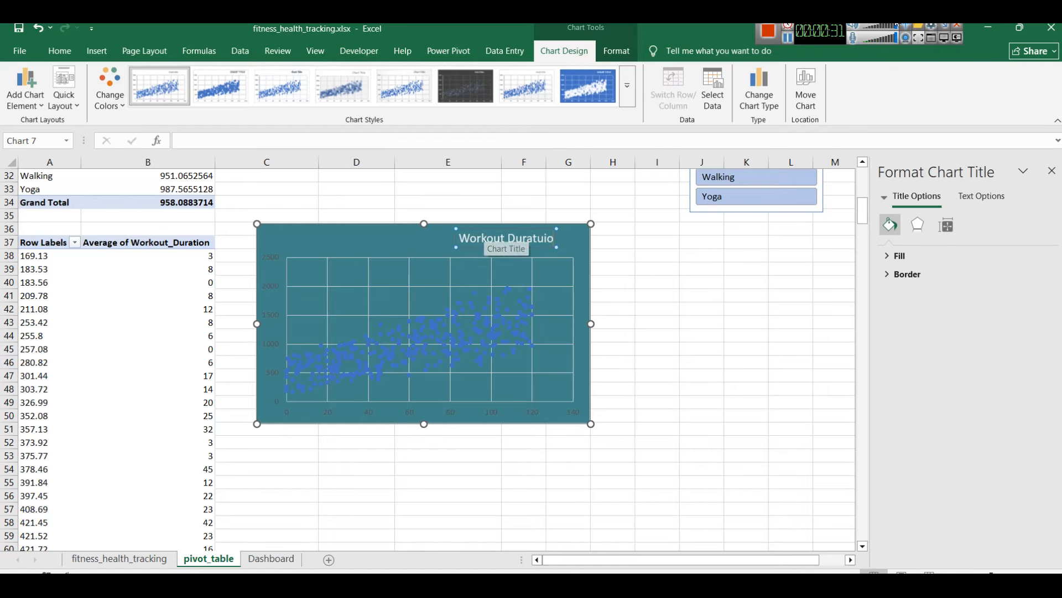
{"action": "left_click", "coordinate": [787, 40]}
{"action": "left_click", "coordinate": [541, 240]}
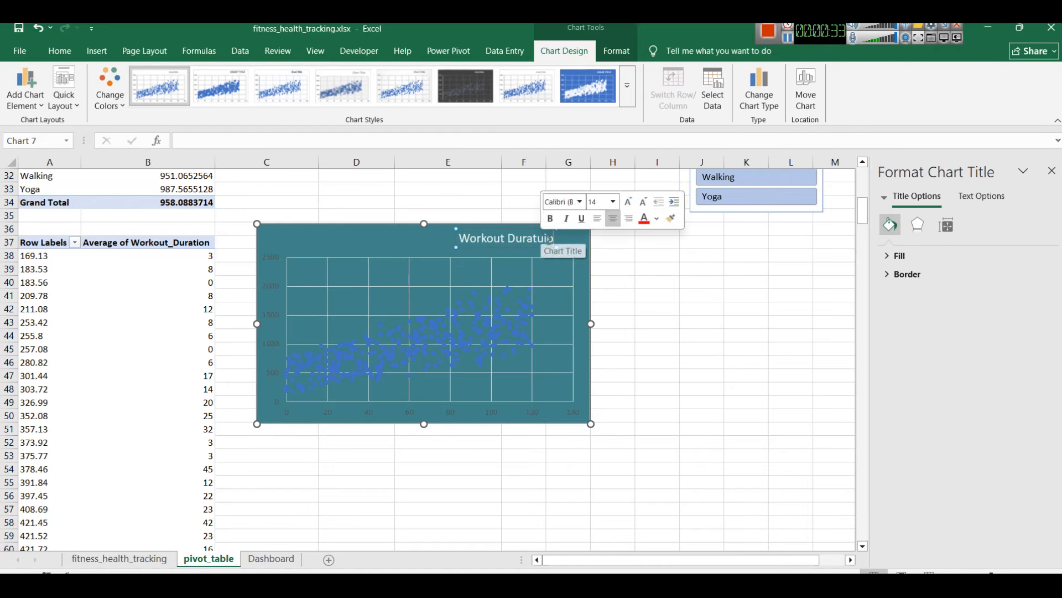
{"action": "key", "text": "BackSpace"}
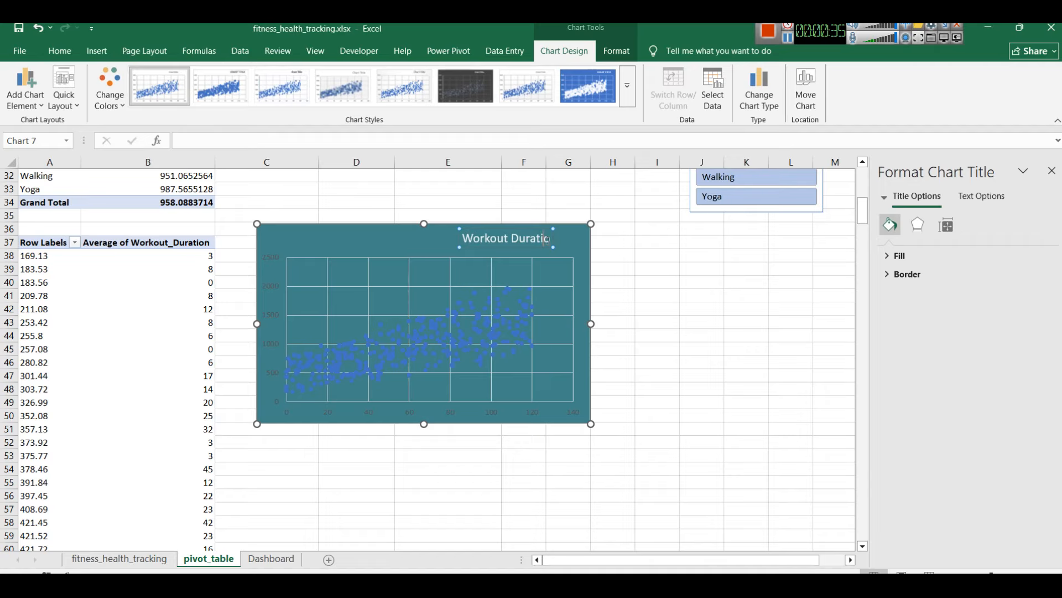
{"action": "left_click", "coordinate": [787, 38]}
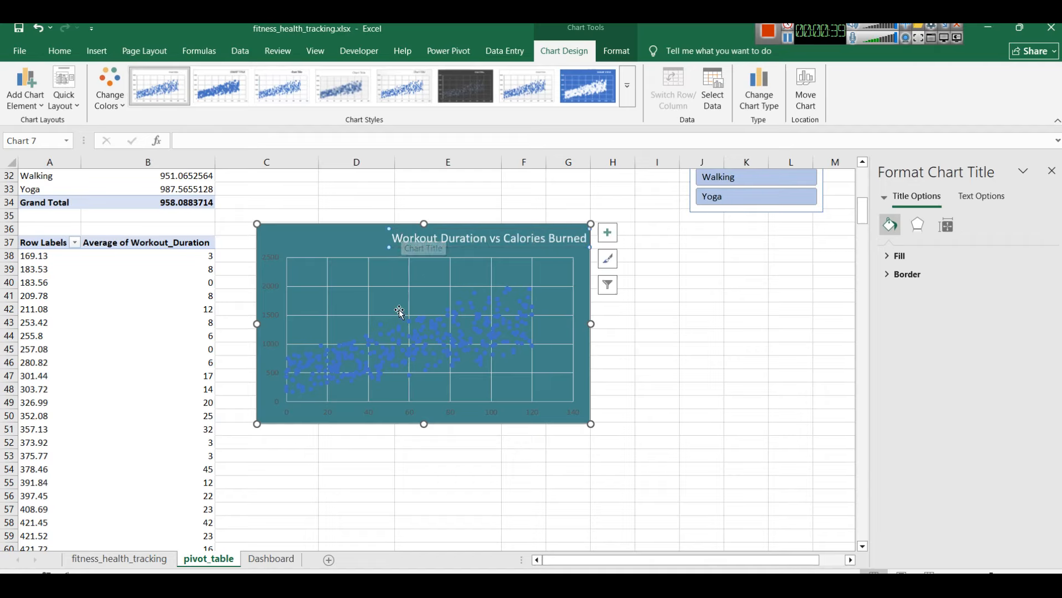
Give the scatter chart's vertical axis labels a near-white font color.
{"action": "left_click", "coordinate": [274, 283]}
{"action": "left_click", "coordinate": [273, 264]}
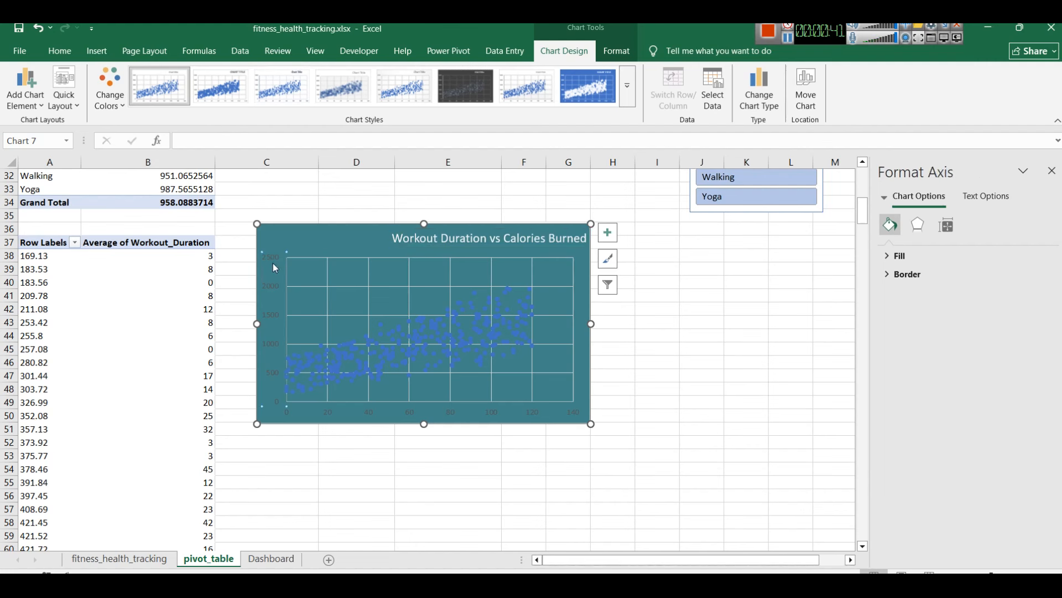
{"action": "right_click", "coordinate": [274, 264]}
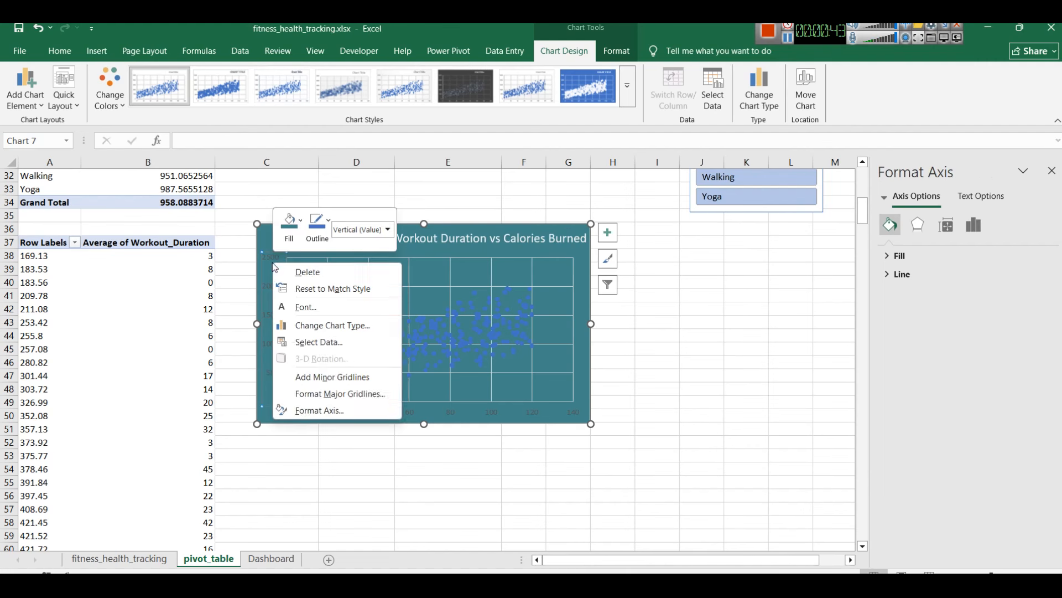
{"action": "left_click", "coordinate": [308, 307]}
{"action": "left_click", "coordinate": [453, 282]}
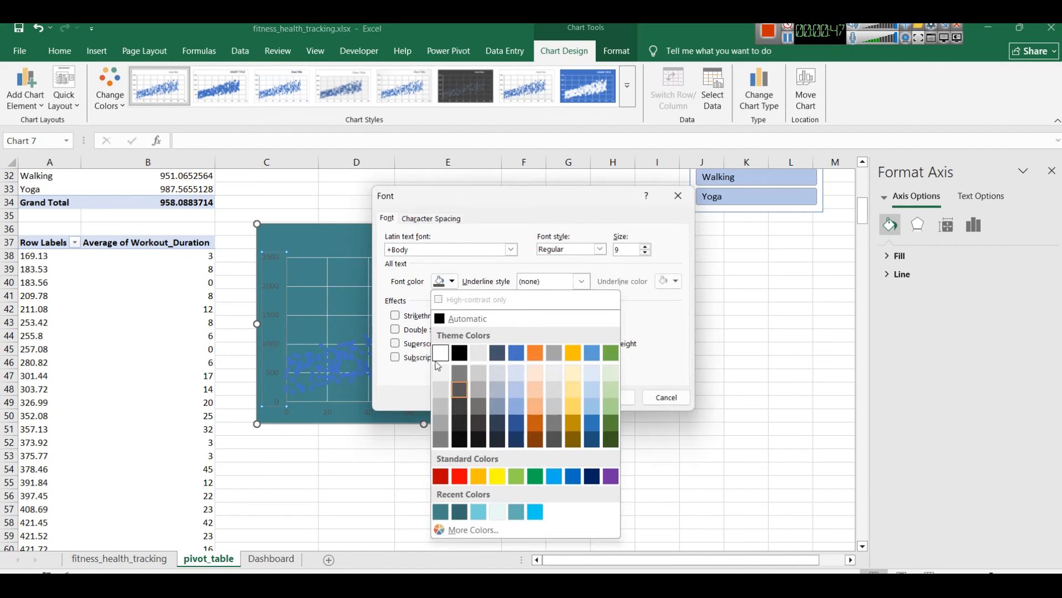
{"action": "left_click", "coordinate": [441, 384]}
{"action": "left_click", "coordinate": [611, 397]}
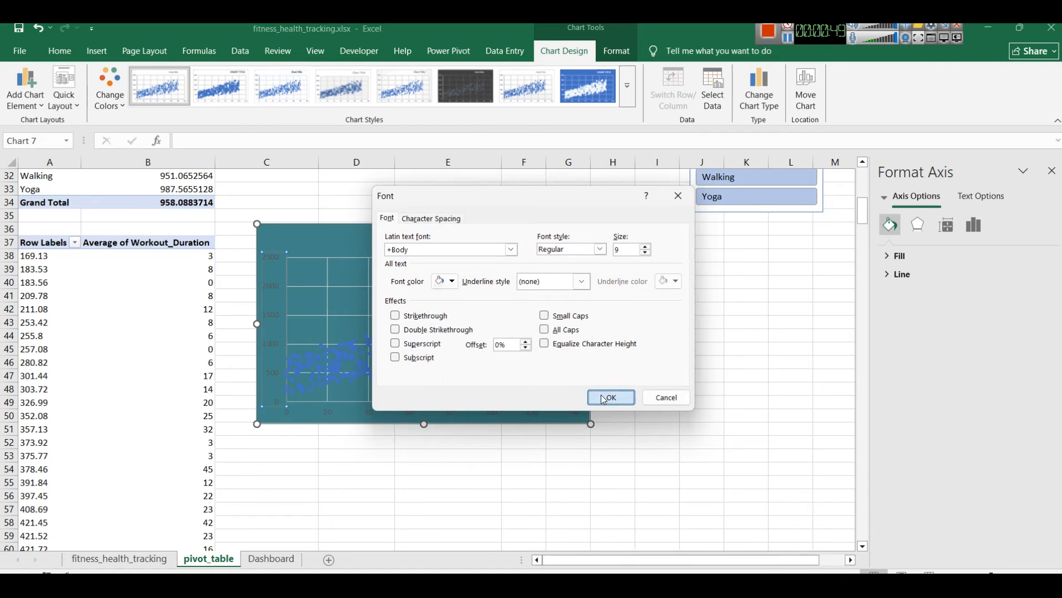
Give the scatter chart's horizontal axis labels the same near-white font color.
{"action": "left_click", "coordinate": [417, 413]}
{"action": "left_click", "coordinate": [373, 413]}
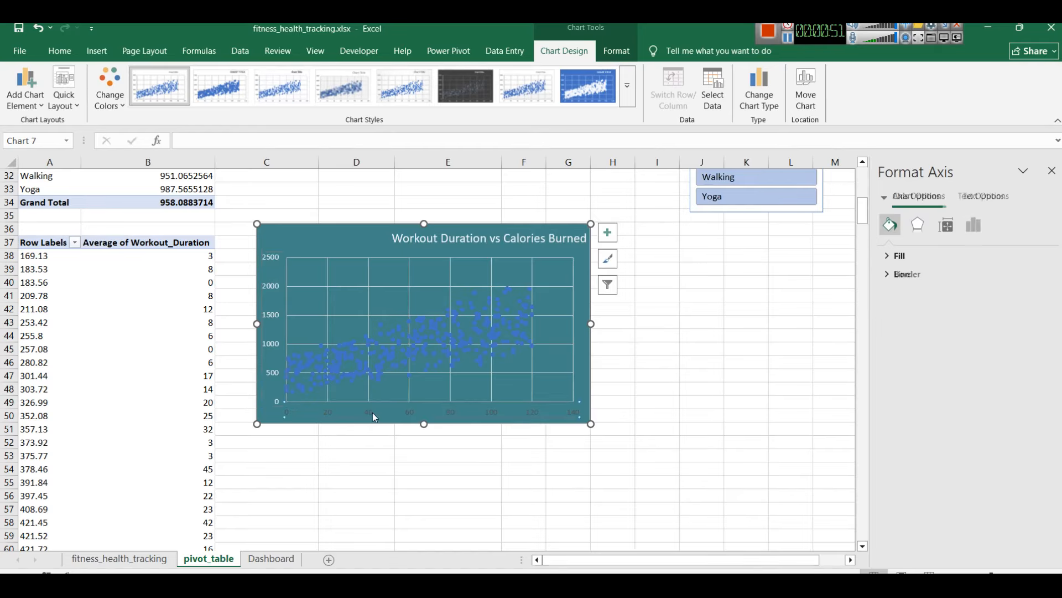
{"action": "right_click", "coordinate": [373, 413]}
{"action": "left_click", "coordinate": [395, 457]}
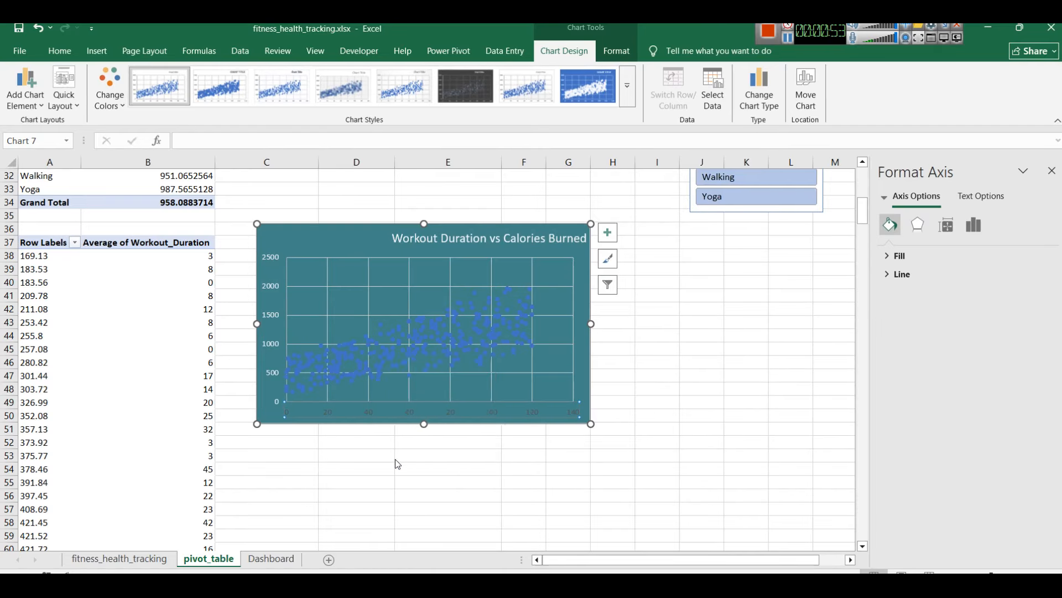
{"action": "left_click", "coordinate": [451, 281]}
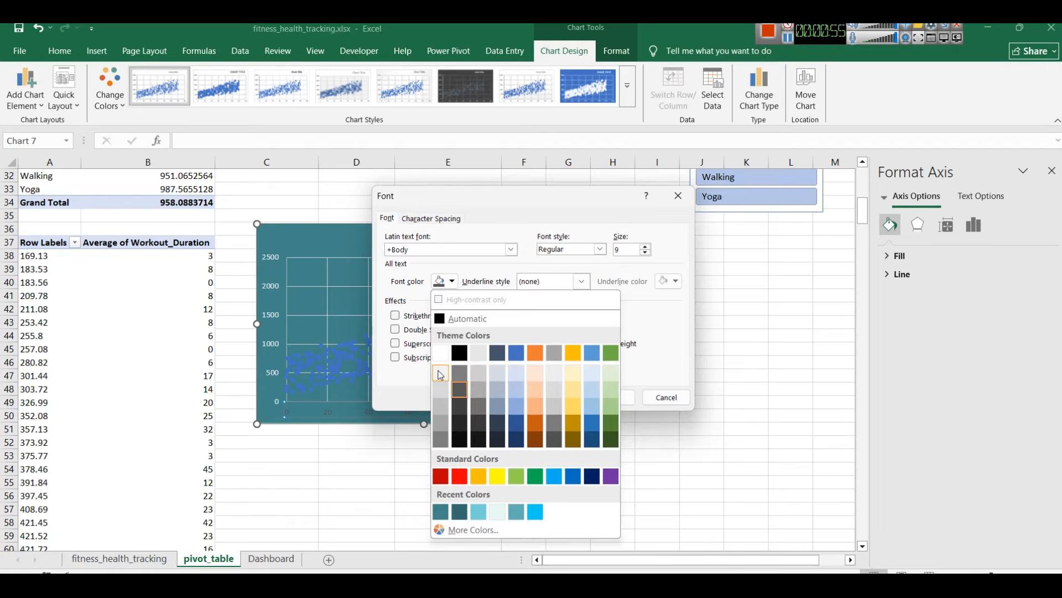
{"action": "left_click", "coordinate": [441, 374]}
{"action": "left_click", "coordinate": [612, 398]}
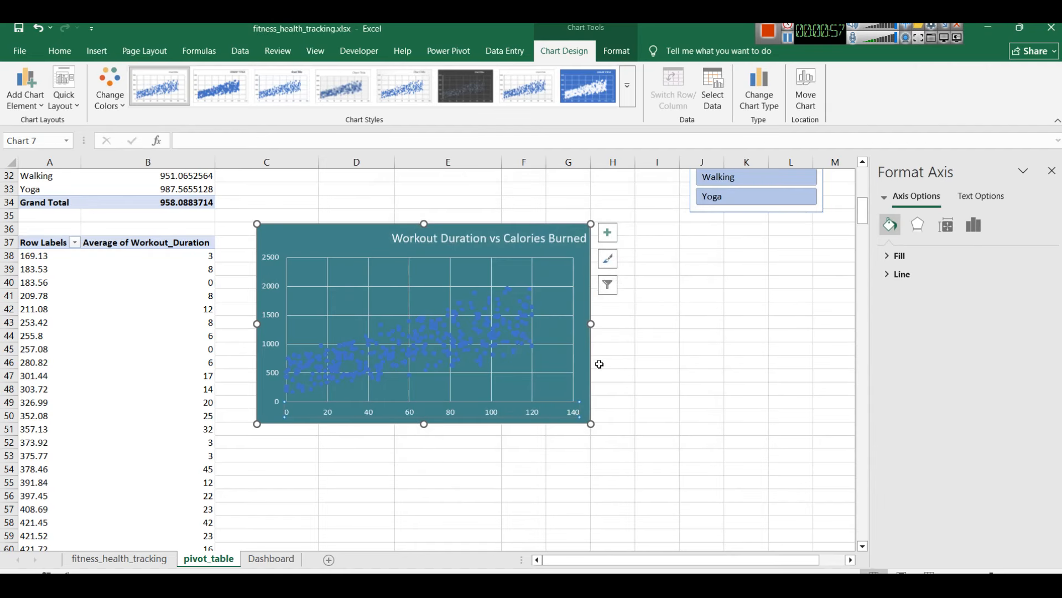
Fill the scatter chart's data markers with the light blue-teal from the recent colors.
{"action": "left_click", "coordinate": [447, 327]}
{"action": "right_click", "coordinate": [447, 326]}
{"action": "left_click", "coordinate": [470, 288]}
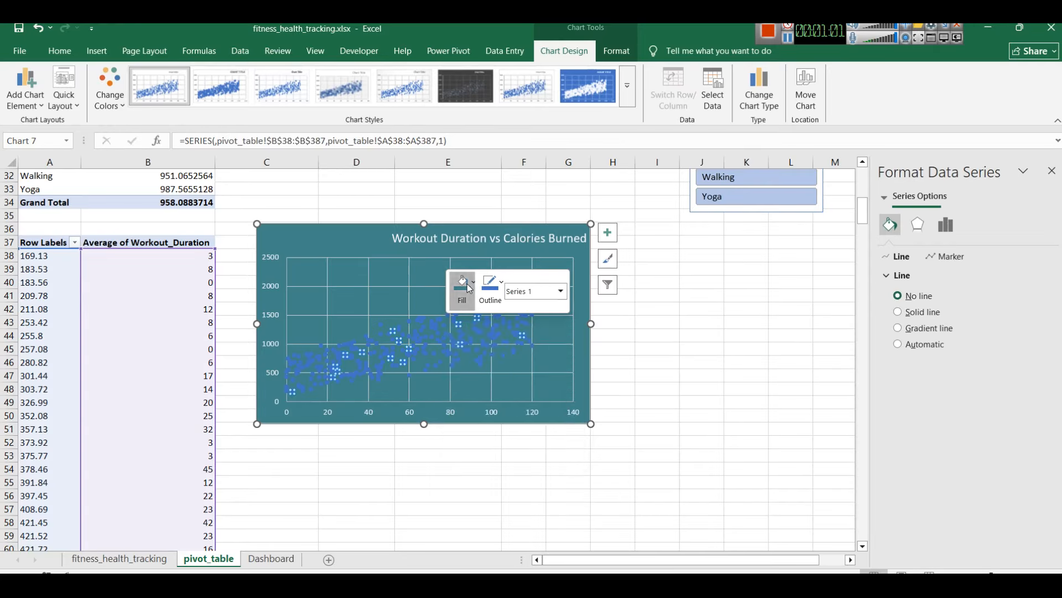
{"action": "scroll", "coordinate": [502, 459], "scroll_direction": "down", "scroll_amount": 3}
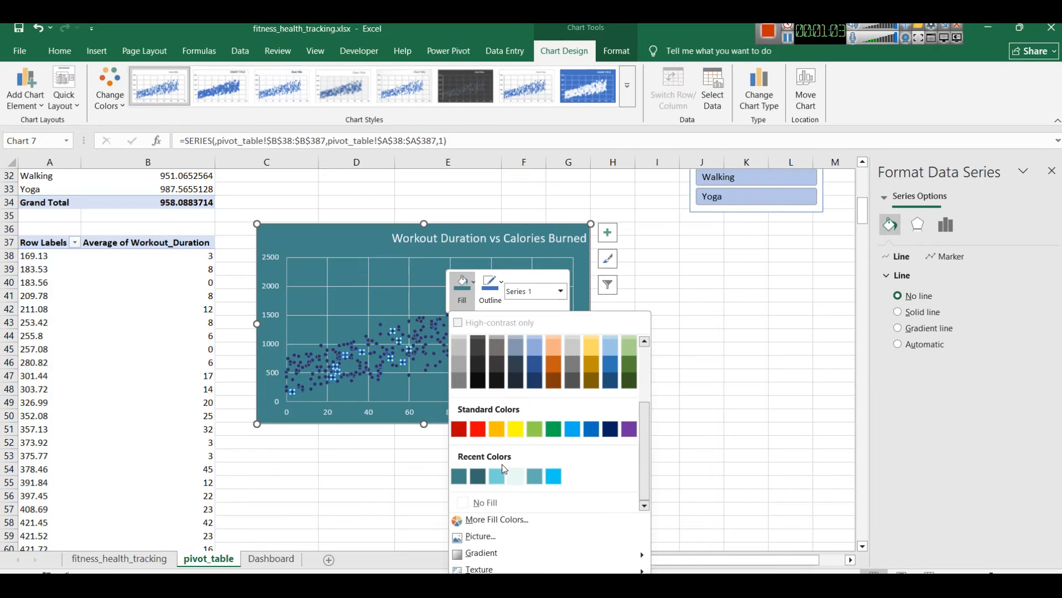
{"action": "left_click", "coordinate": [495, 480]}
Turn on rounded corners for the scatter chart's chart area border.
{"action": "left_click", "coordinate": [325, 247]}
{"action": "scroll", "coordinate": [866, 409], "scroll_direction": "down", "scroll_amount": 4}
{"action": "scroll", "coordinate": [950, 416], "scroll_direction": "down", "scroll_amount": 1}
{"action": "scroll", "coordinate": [434, 343], "scroll_direction": "up", "scroll_amount": 4}
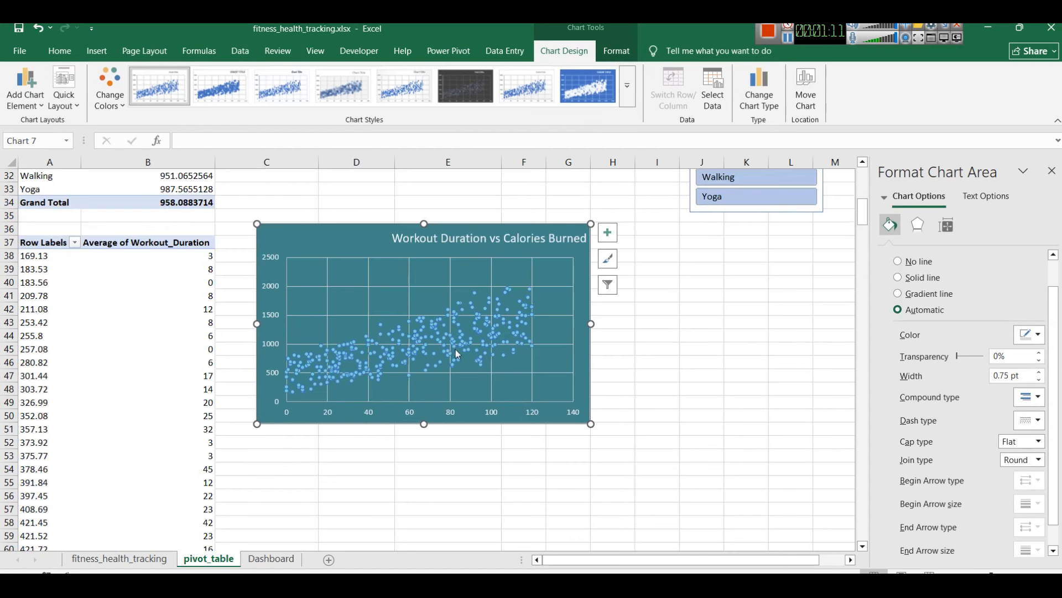
{"action": "scroll", "coordinate": [974, 382], "scroll_direction": "down", "scroll_amount": 1}
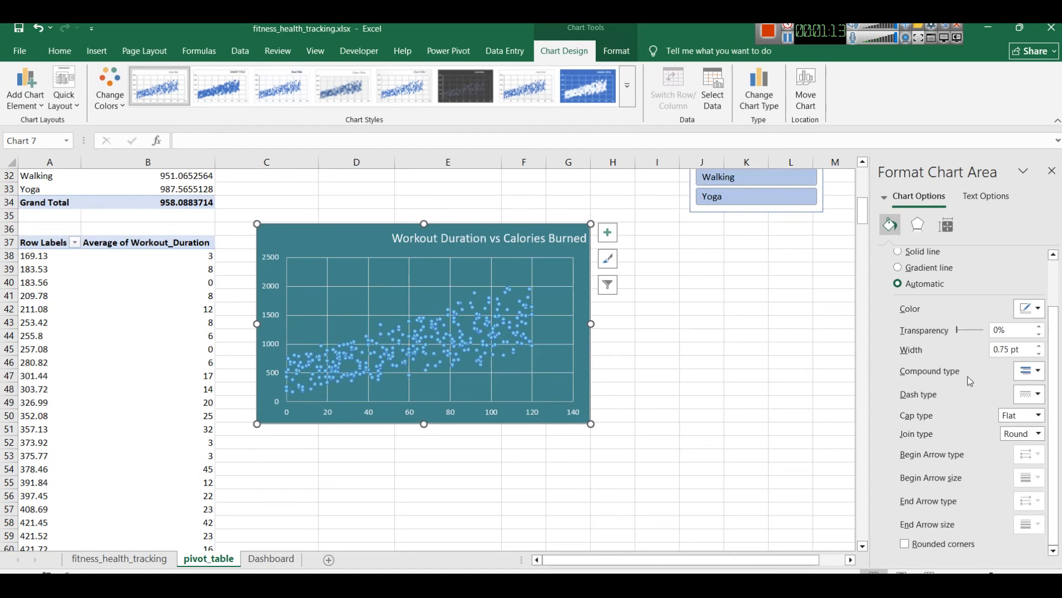
{"action": "left_click", "coordinate": [905, 544]}
Copy the scatter chart onto the Dashboard sheet.
{"action": "key", "text": "ctrl+c"}
{"action": "left_click", "coordinate": [271, 559]}
{"action": "key", "text": "ctrl+v"}
Place the scatter chart directly below the Avg. Calories Burn by Gender pie chart and resize it to match that chart's width.
{"action": "left_click_drag", "start_coordinate": [318, 474], "coordinate": [269, 424]}
{"action": "left_click_drag", "start_coordinate": [333, 411], "coordinate": [333, 416]}
{"action": "left_click_drag", "start_coordinate": [449, 484], "coordinate": [405, 483]}
{"action": "scroll", "coordinate": [406, 481], "scroll_direction": "down", "scroll_amount": 2}
{"action": "left_click_drag", "start_coordinate": [311, 496], "coordinate": [311, 473]}
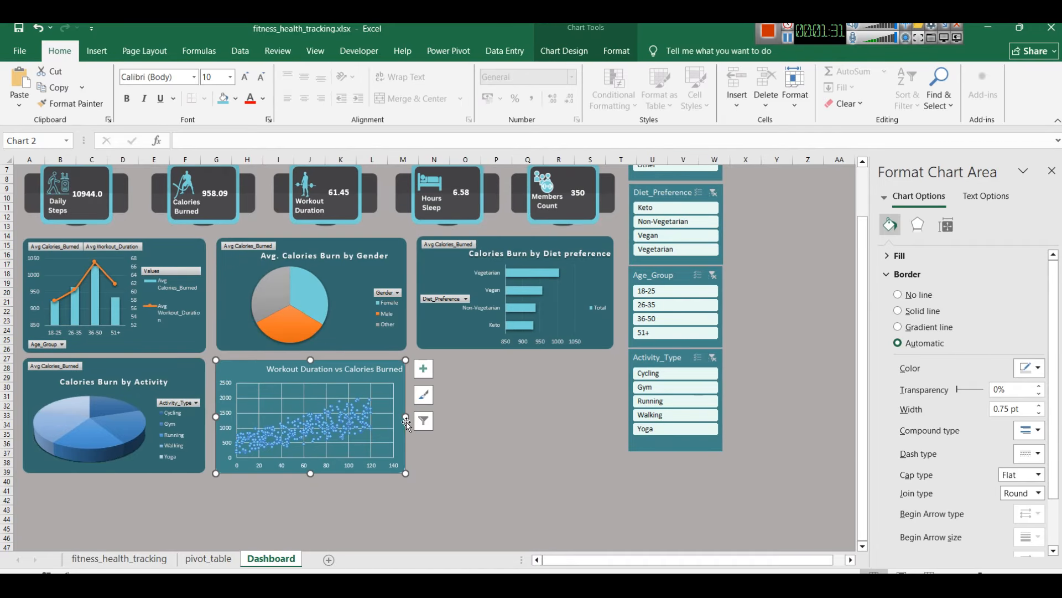
{"action": "left_click_drag", "start_coordinate": [406, 419], "coordinate": [409, 417]}
{"action": "left_click", "coordinate": [530, 452]}
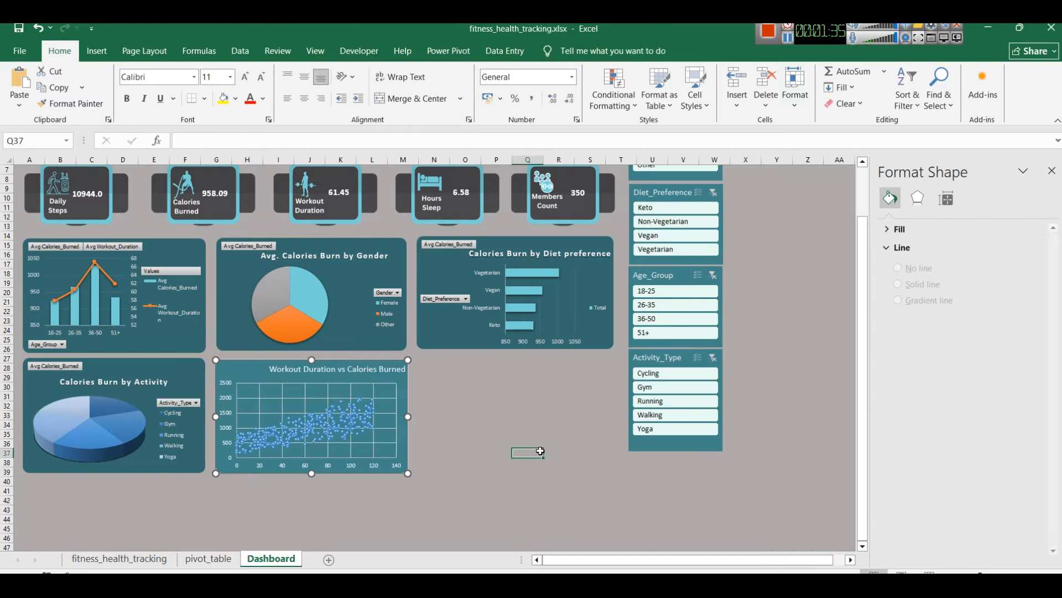
Fill the Dashboard scatter chart's chart area with the darker teal used by the neighbouring charts.
{"action": "scroll", "coordinate": [545, 452], "scroll_direction": "up", "scroll_amount": 1}
{"action": "left_click", "coordinate": [535, 452]}
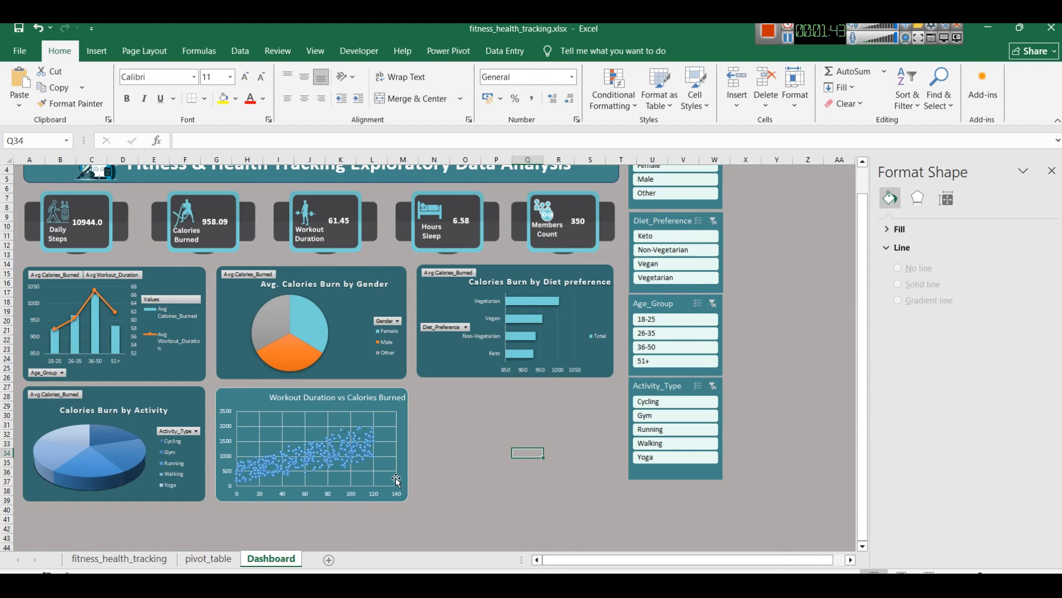
{"action": "left_click", "coordinate": [246, 398]}
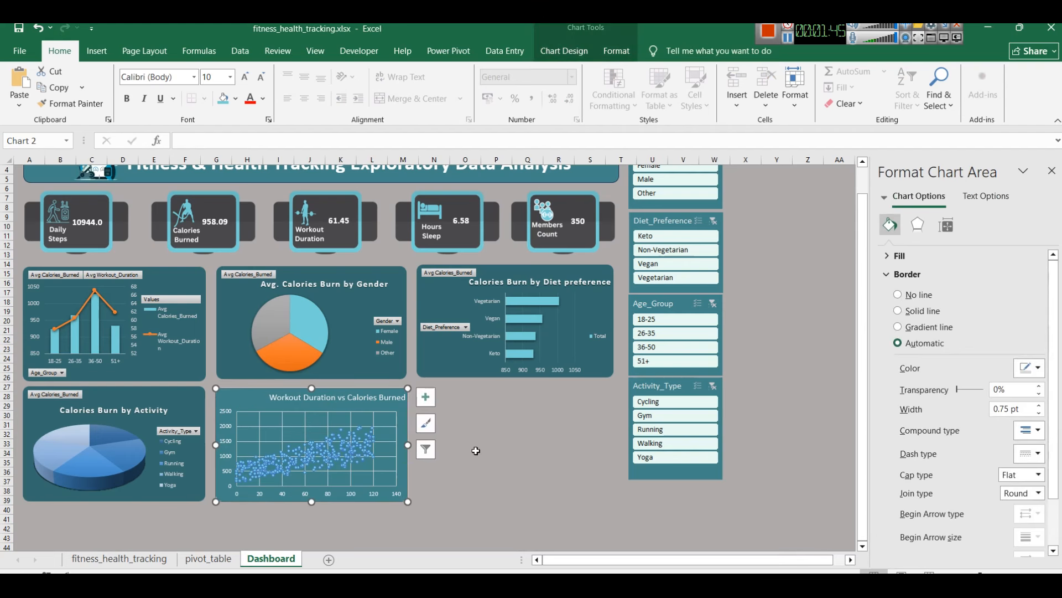
{"action": "left_click", "coordinate": [424, 423]}
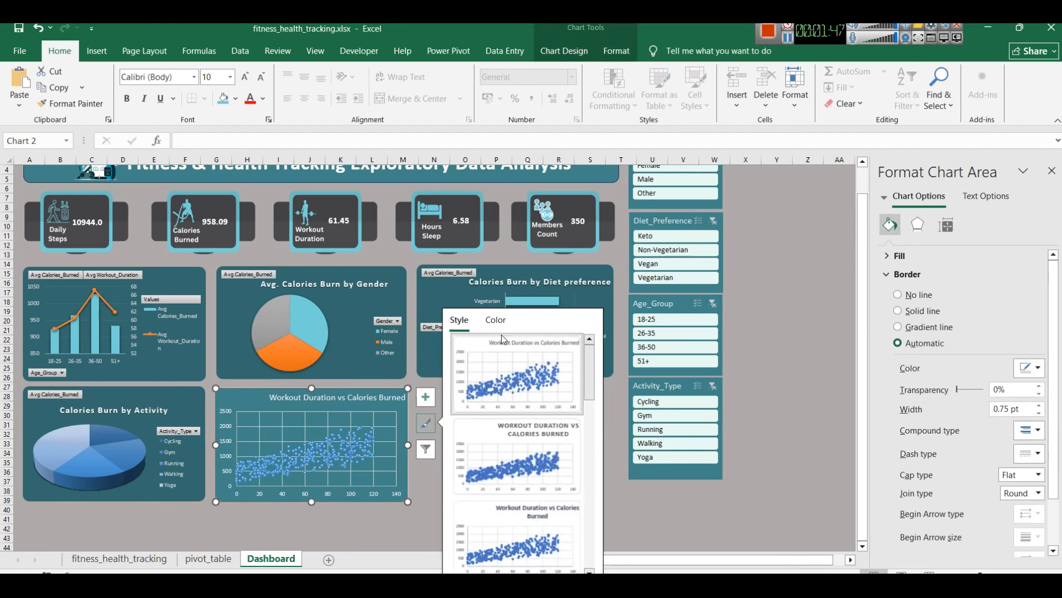
{"action": "right_click", "coordinate": [246, 412]}
{"action": "left_click", "coordinate": [372, 537]}
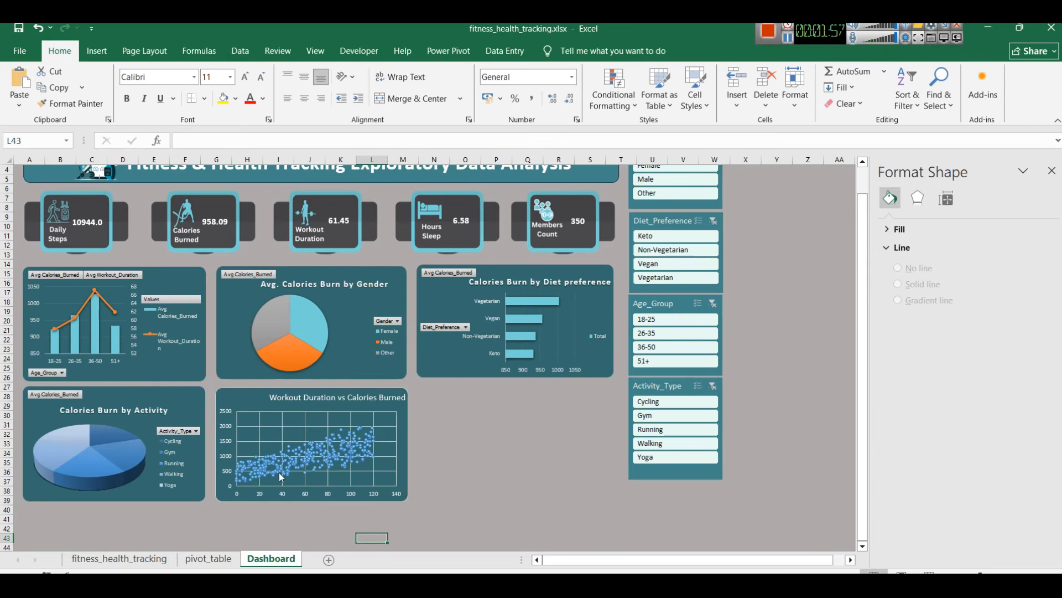
Copy the Activity_Type pivot table on the pivot_table sheet and paste it below the long Workout_Duration table, starting at cell A393.
{"action": "mouse_move", "coordinate": [291, 472]}
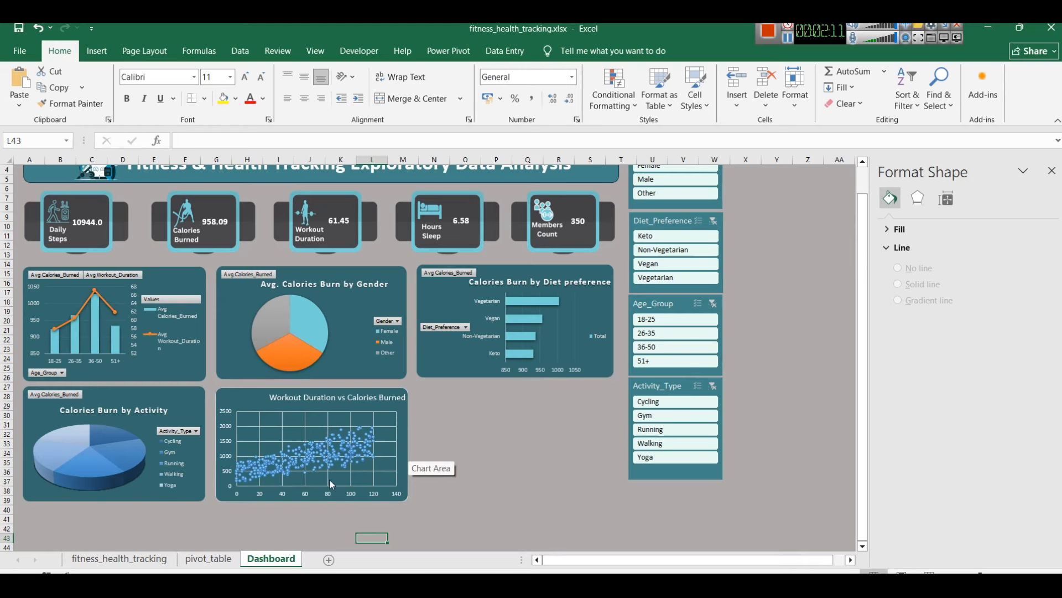
{"action": "left_click", "coordinate": [208, 558]}
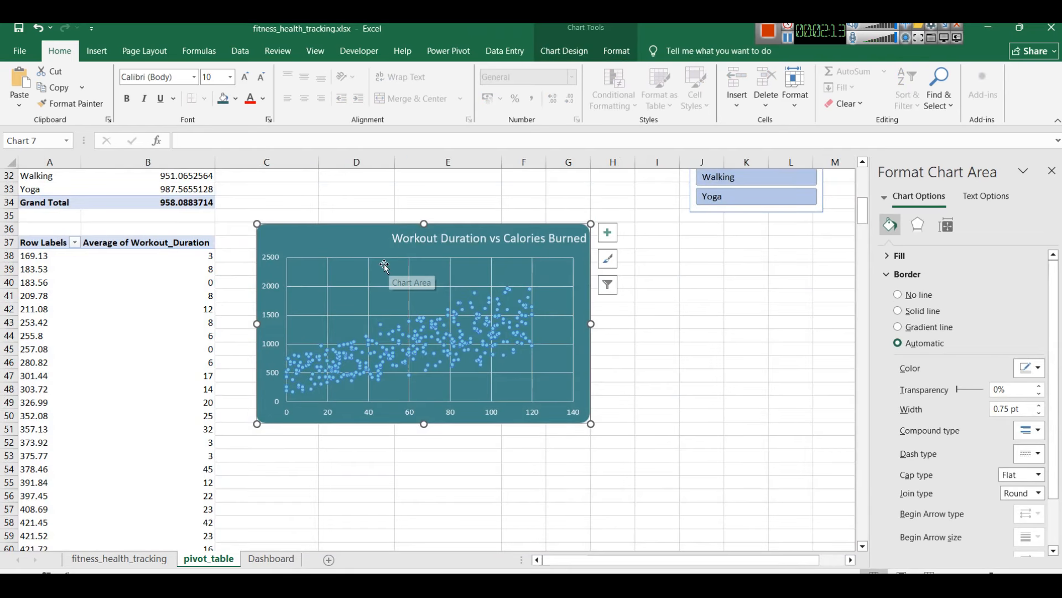
{"action": "scroll", "coordinate": [325, 379], "scroll_direction": "down", "scroll_amount": 3, "text": "ctrl"}
{"action": "scroll", "coordinate": [325, 378], "scroll_direction": "up", "scroll_amount": 2, "text": "ctrl"}
{"action": "left_click_drag", "start_coordinate": [42, 231], "coordinate": [111, 296]}
{"action": "key", "text": "ctrl+c"}
{"action": "scroll", "coordinate": [254, 437], "scroll_direction": "down", "scroll_amount": 20}
{"action": "scroll", "coordinate": [239, 428], "scroll_direction": "down", "scroll_amount": 20}
{"action": "scroll", "coordinate": [238, 428], "scroll_direction": "down", "scroll_amount": 20}
{"action": "scroll", "coordinate": [188, 404], "scroll_direction": "up", "scroll_amount": 7}
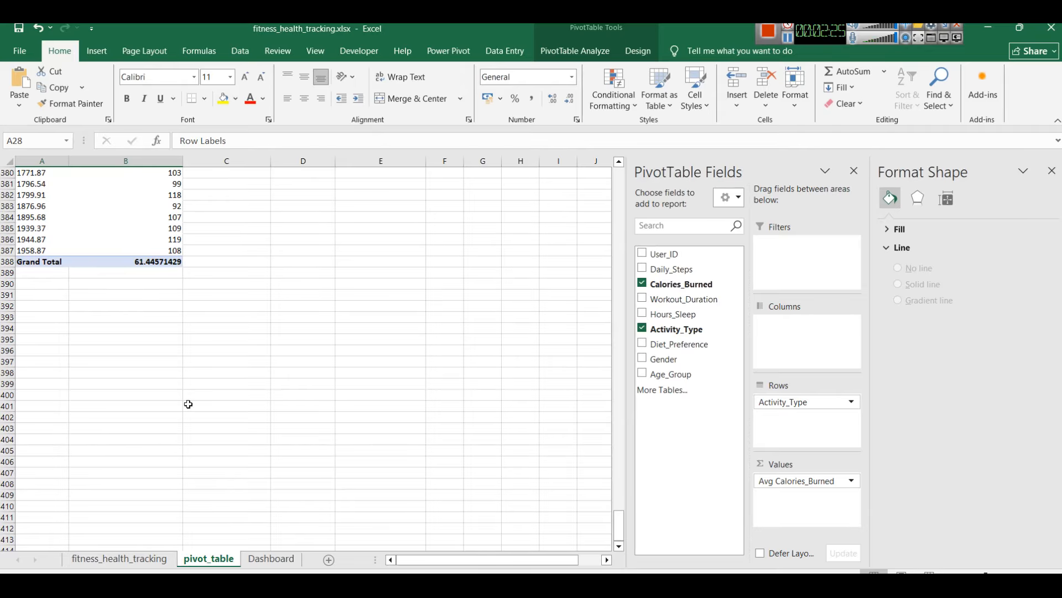
{"action": "left_click", "coordinate": [33, 316]}
{"action": "key", "text": "ctrl+v"}
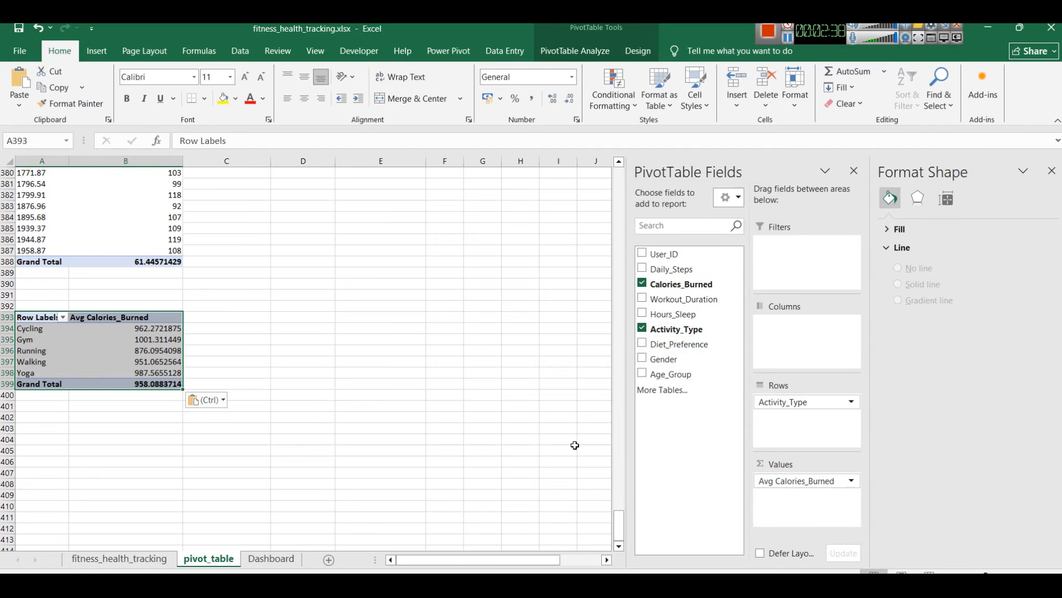
Switch to Power BI Desktop to examine the Daily Steps Vs Calories_Burned scatter chart and return to the Excel workbook.
{"action": "left_click", "coordinate": [545, 585]}
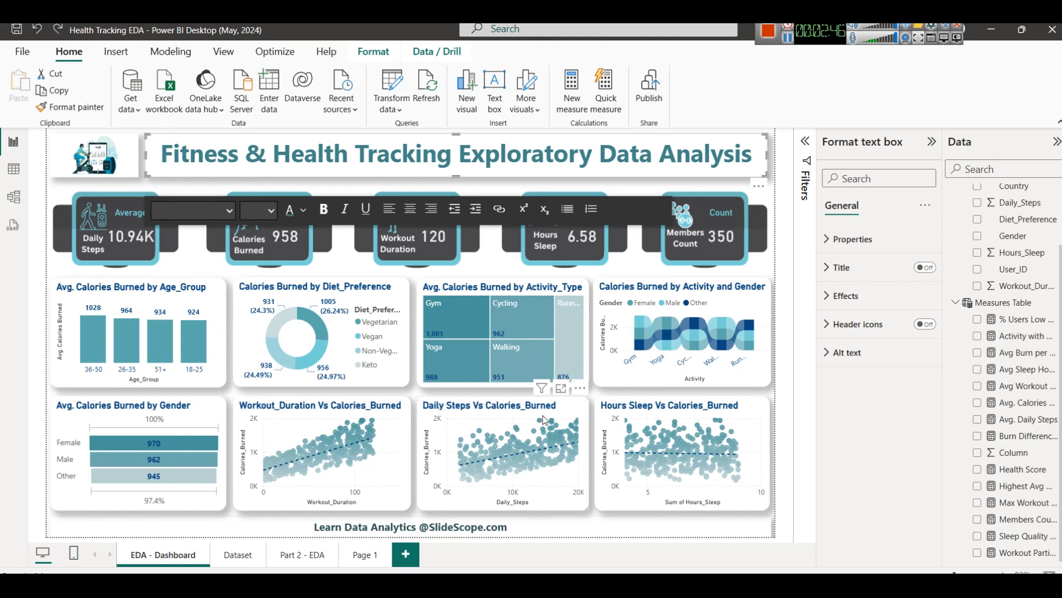
{"action": "left_click", "coordinate": [491, 409]}
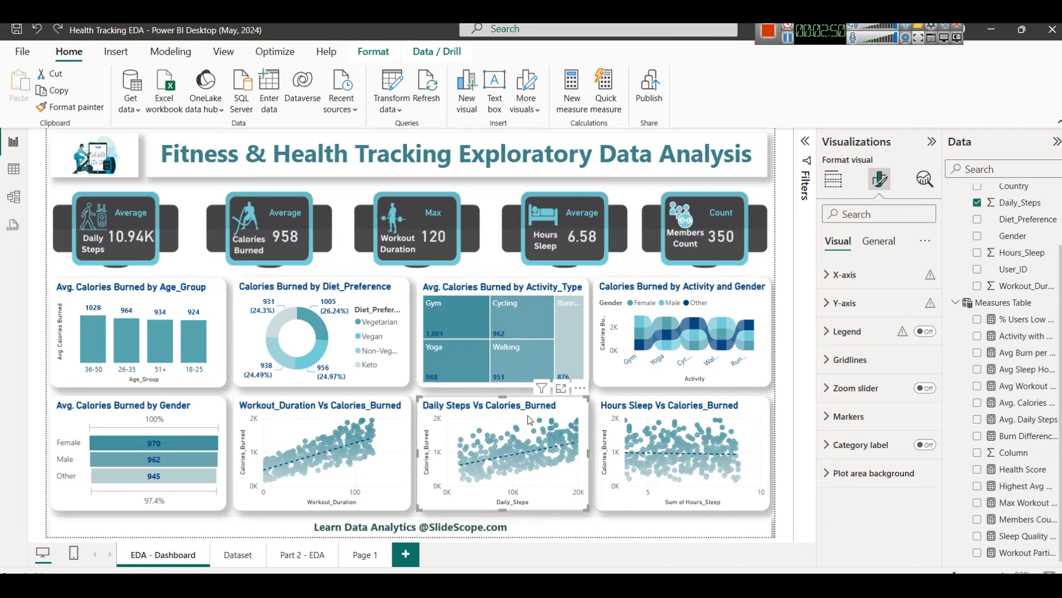
{"action": "left_click", "coordinate": [442, 586]}
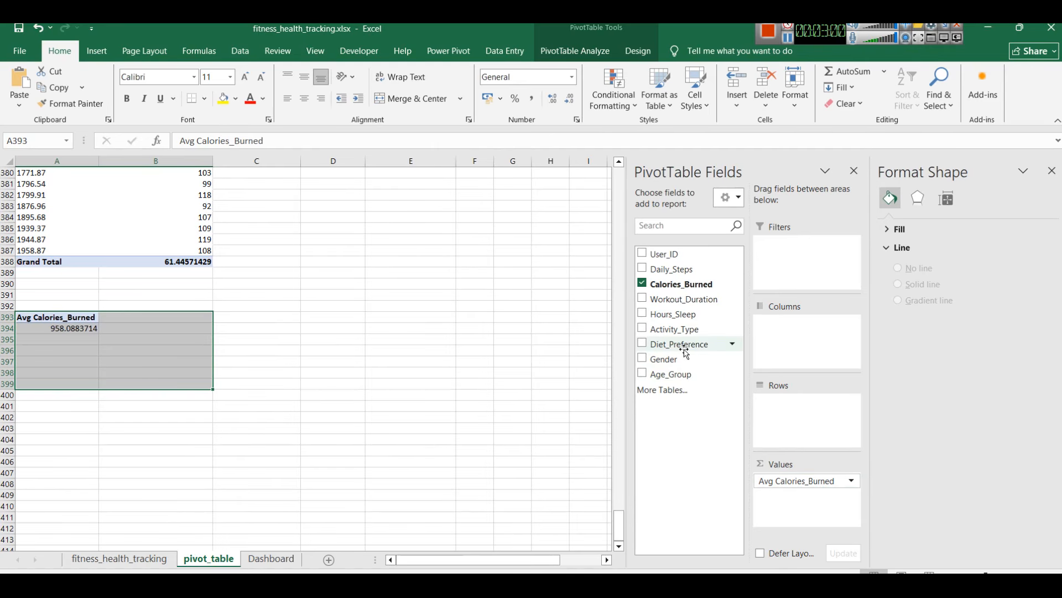
Replace Activity_Type with Daily_Steps as the row field of the copied Avg Calories_Burned pivot table.
{"action": "left_click_drag", "start_coordinate": [665, 269], "coordinate": [784, 404]}
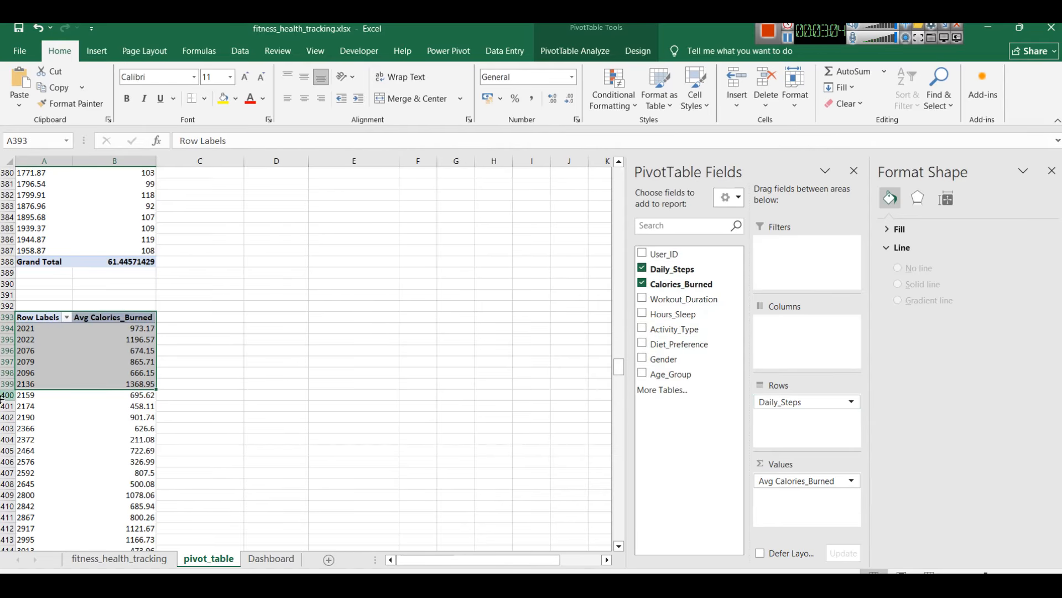
{"action": "left_click", "coordinate": [260, 393]}
{"action": "left_click", "coordinate": [26, 322]}
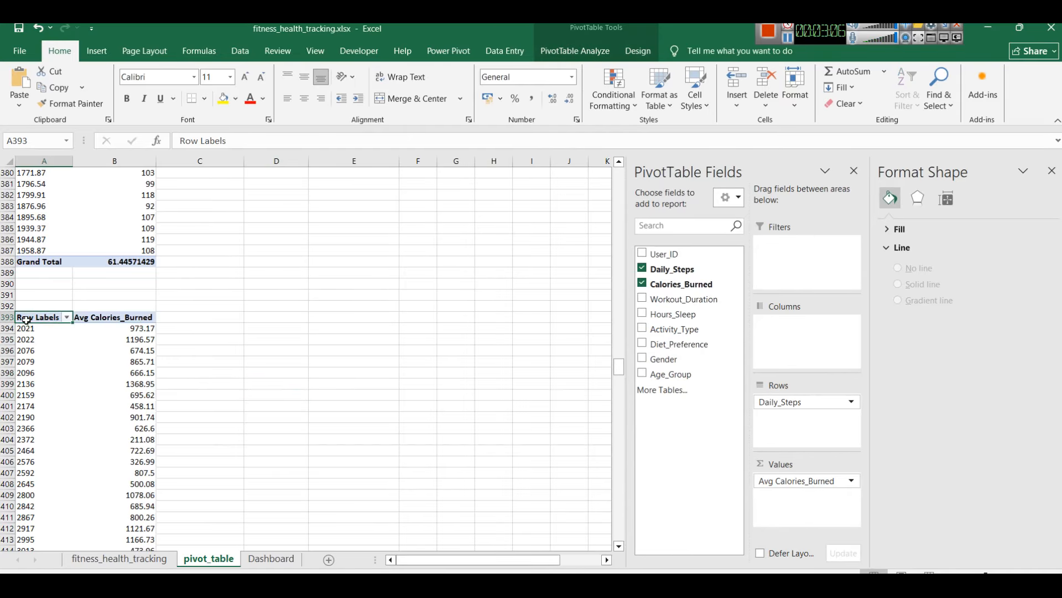
Examine the Daily_Steps pivot table from its first data row down to the Grand Total to find its row range.
{"action": "mouse_move", "coordinate": [619, 374]}
{"action": "left_mouse_down"}
{"action": "mouse_move", "coordinate": [622, 526]}
{"action": "mouse_move", "coordinate": [607, 341]}
{"action": "mouse_move", "coordinate": [614, 370]}
{"action": "left_mouse_up"}
{"action": "left_click", "coordinate": [28, 241]}
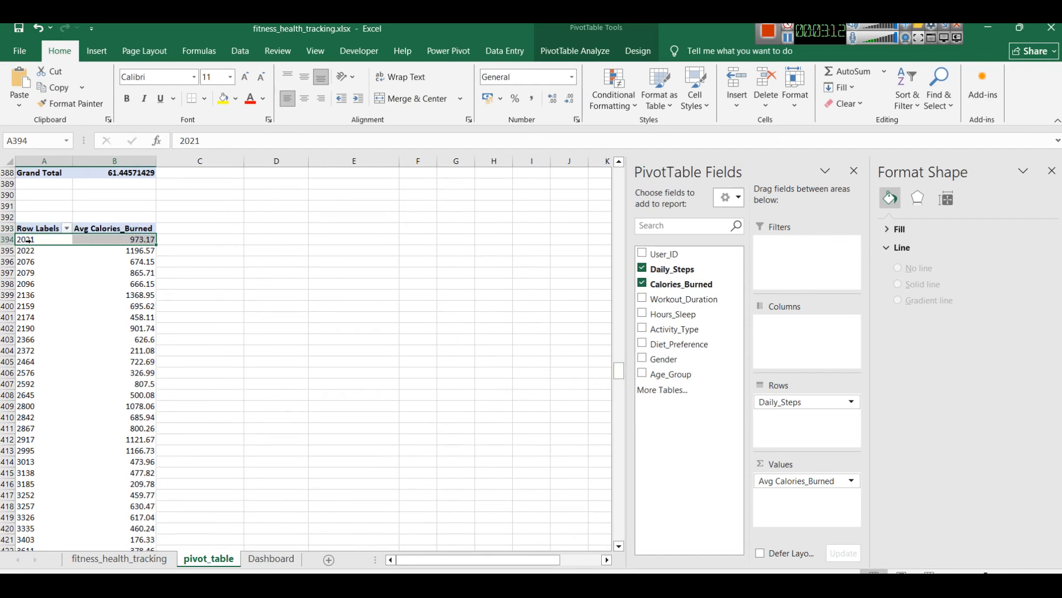
{"action": "scroll", "coordinate": [95, 313], "scroll_direction": "down", "scroll_amount": 20}
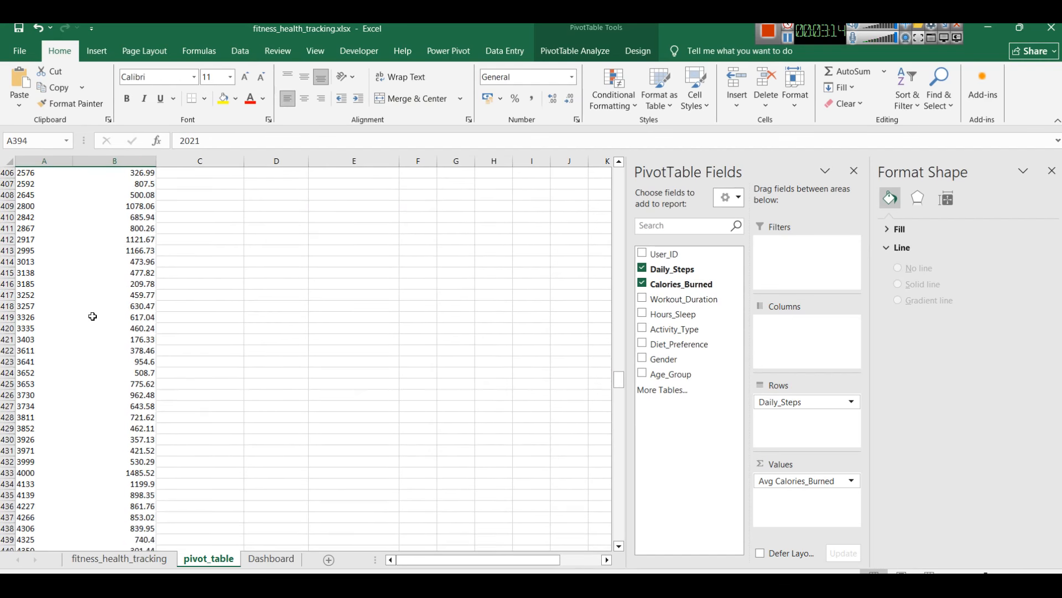
{"action": "scroll", "coordinate": [93, 316], "scroll_direction": "down", "scroll_amount": 20}
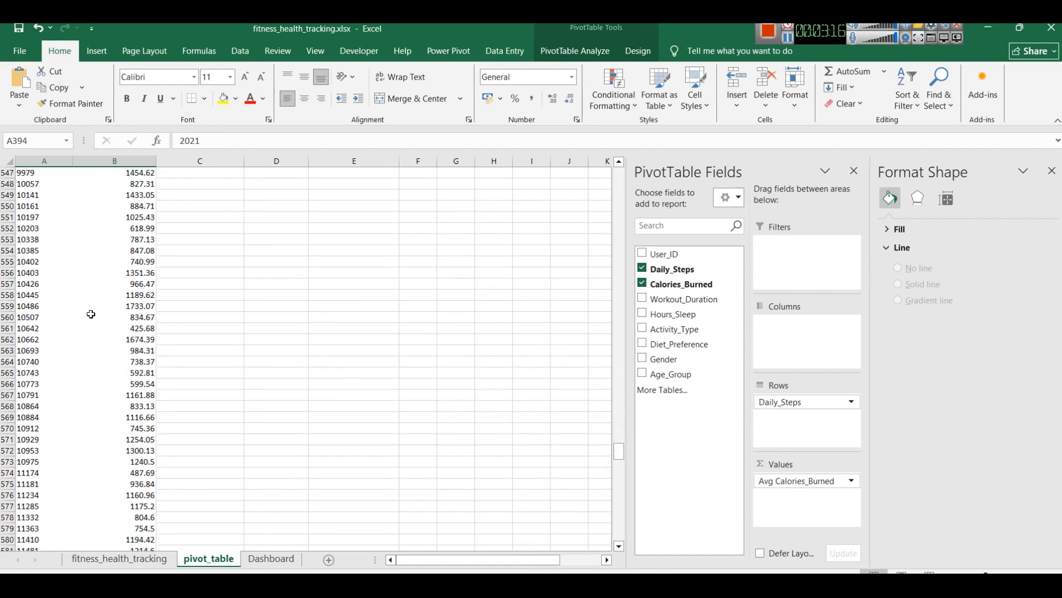
{"action": "scroll", "coordinate": [87, 313], "scroll_direction": "down", "scroll_amount": 20}
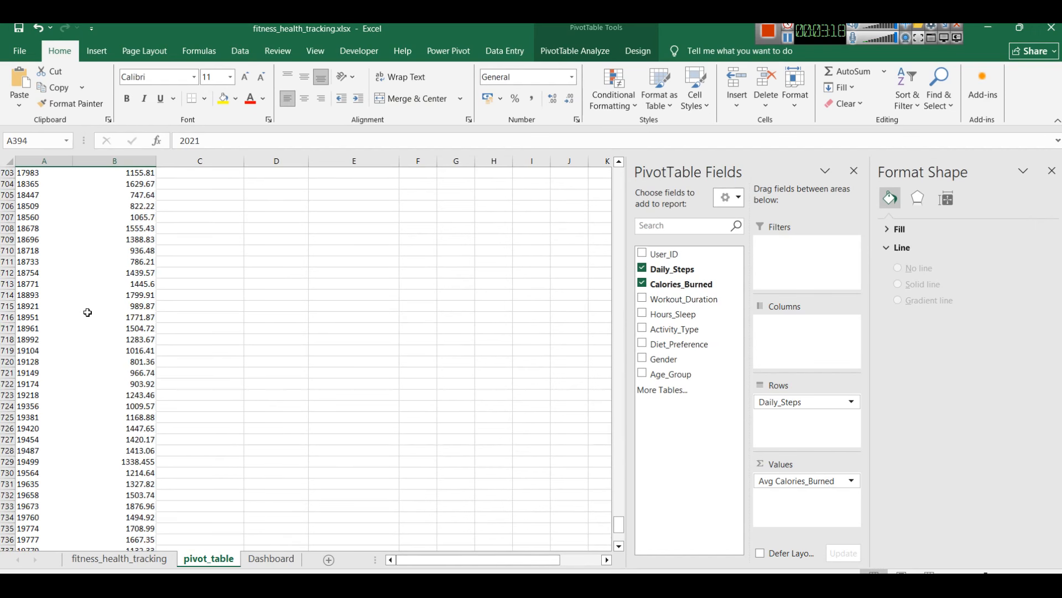
{"action": "mouse_move", "coordinate": [87, 313]}
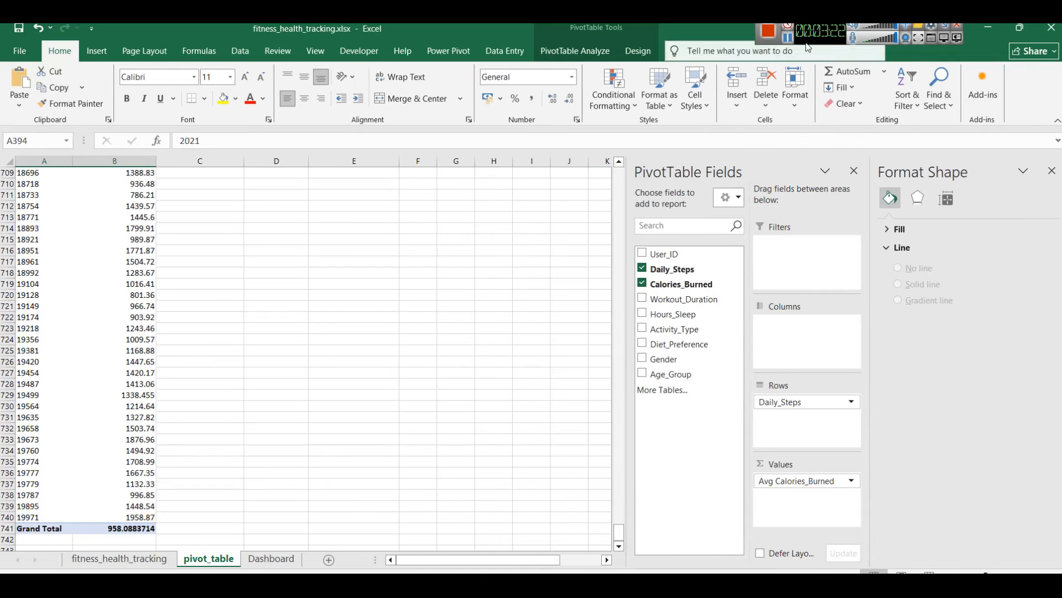
Copy the Workout Duration vs Calories Burned scatter chart beside the Daily_Steps pivot table at D394 and open the copy's series for editing.
{"action": "left_click", "coordinate": [786, 39]}
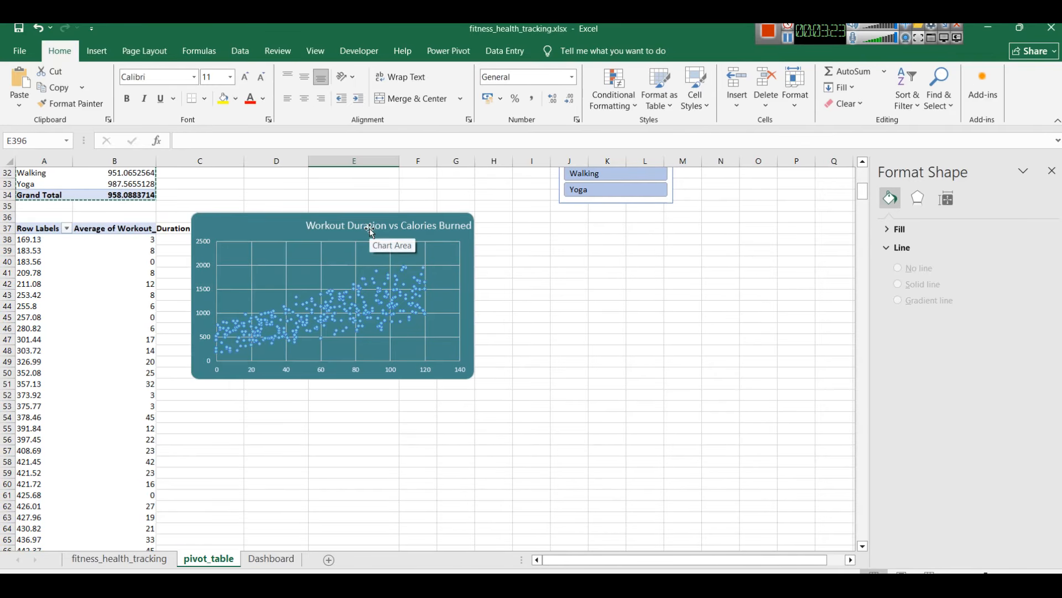
{"action": "left_click", "coordinate": [288, 244]}
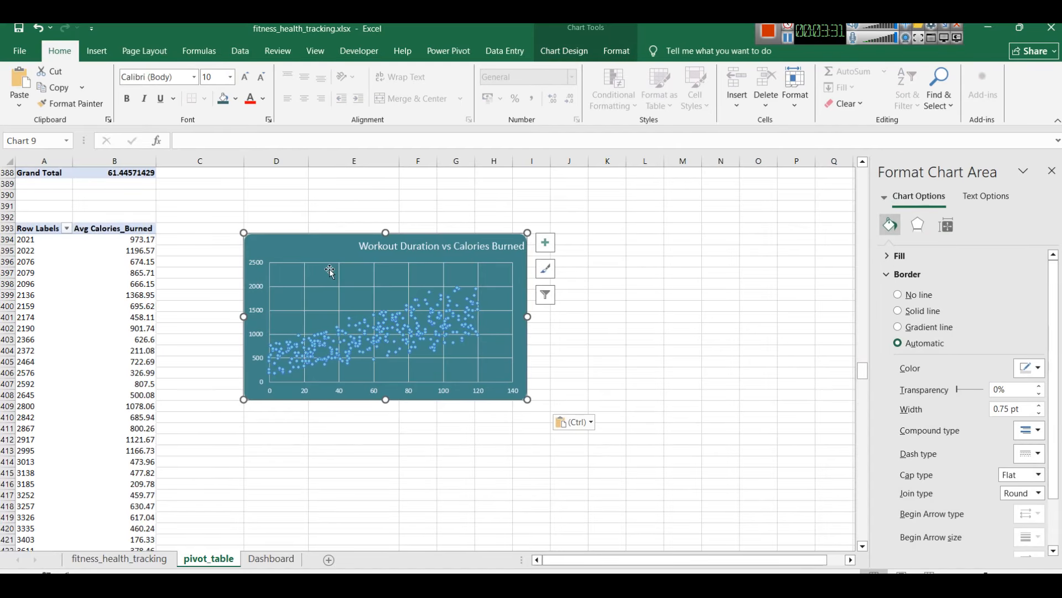
{"action": "right_click", "coordinate": [331, 272]}
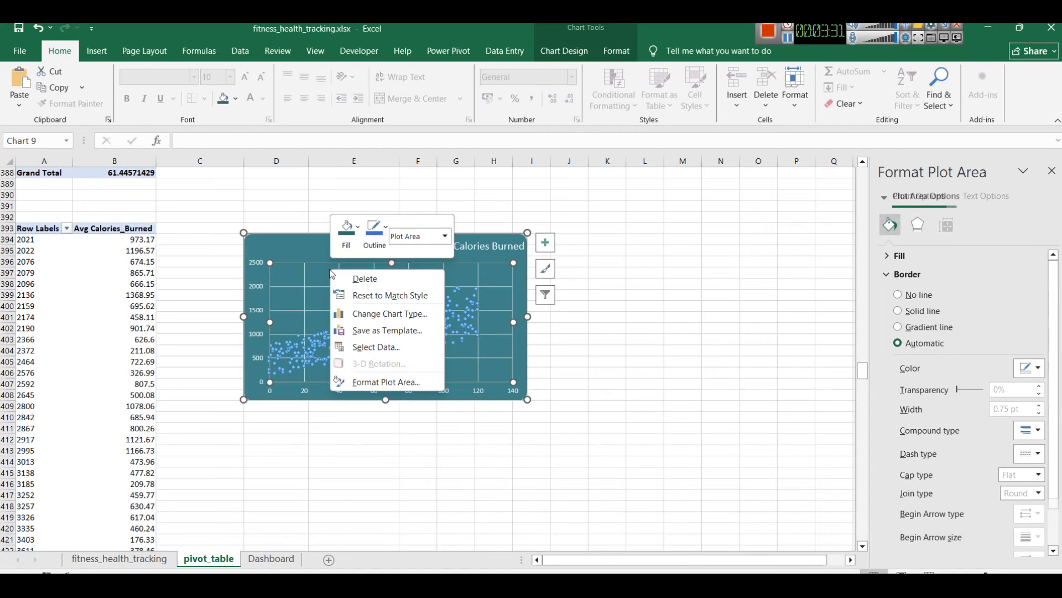
{"action": "left_click", "coordinate": [377, 347]}
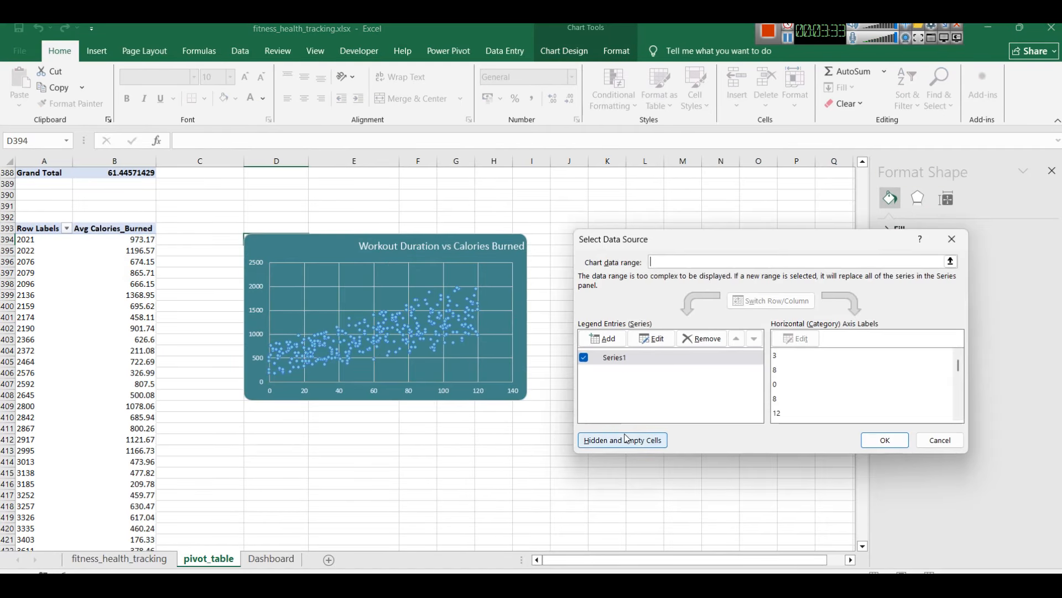
{"action": "left_click", "coordinate": [651, 338]}
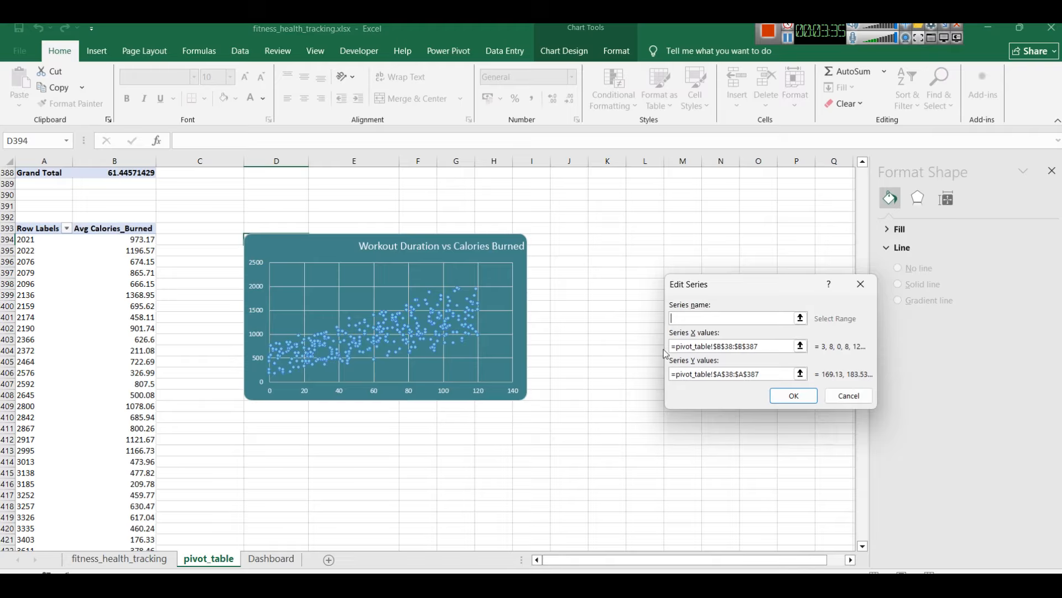
{"action": "left_click", "coordinate": [730, 347]}
{"action": "key", "text": "Right"}
{"action": "key", "text": "ctrl+z"}
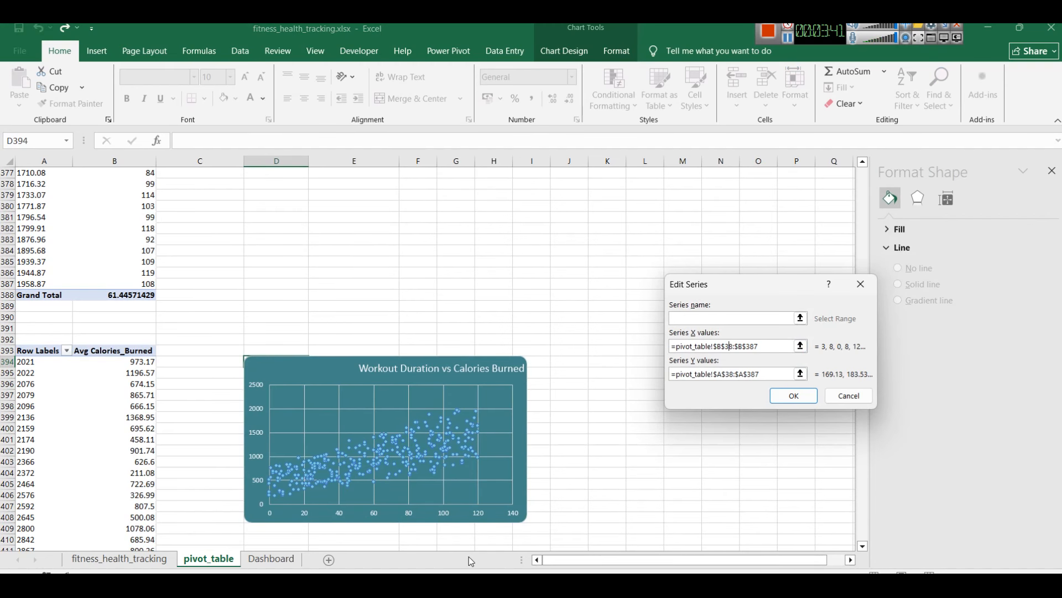
Switch to Notepad, close the empty Untitled tab and duplicate the =pivot_table!$A$38:$A$387 reference below the existing lines.
{"action": "left_click", "coordinate": [469, 581]}
{"action": "left_click", "coordinate": [547, 478]}
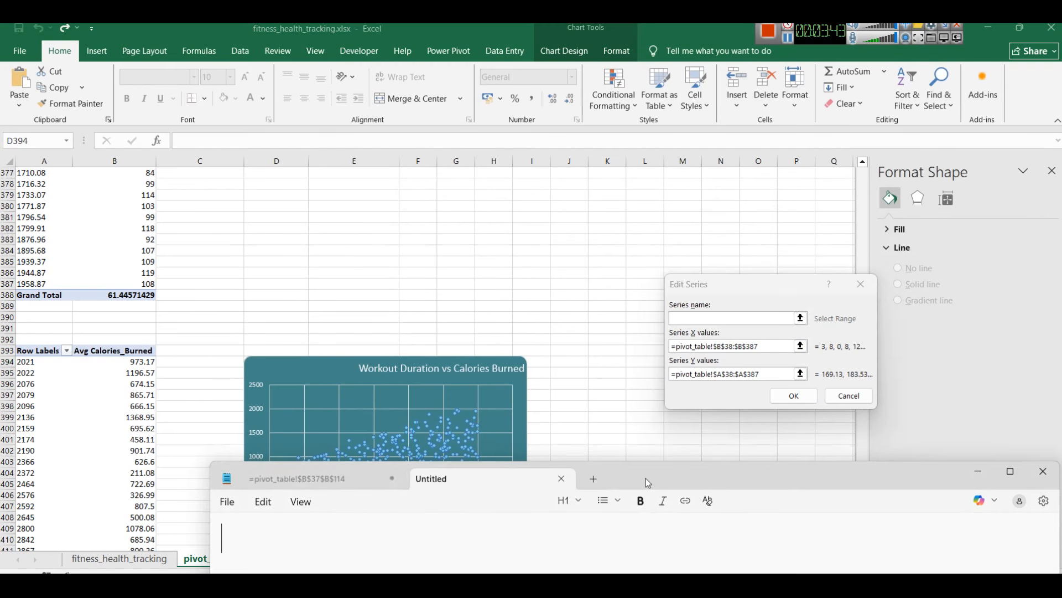
{"action": "left_click", "coordinate": [559, 478]}
{"action": "left_click_drag", "start_coordinate": [662, 480], "coordinate": [659, 230]}
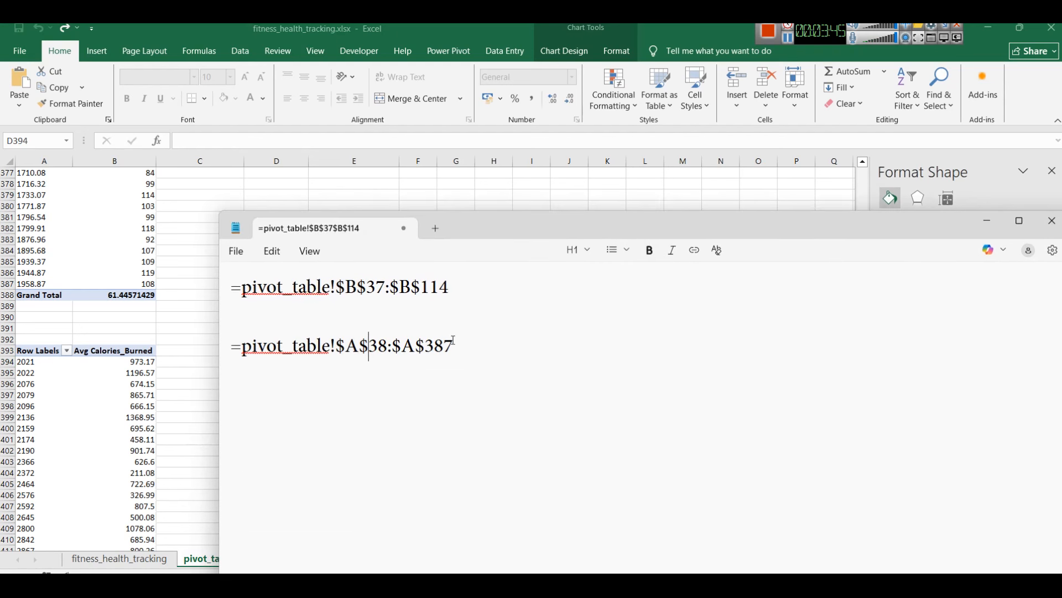
{"action": "left_click_drag", "start_coordinate": [461, 346], "coordinate": [150, 347]}
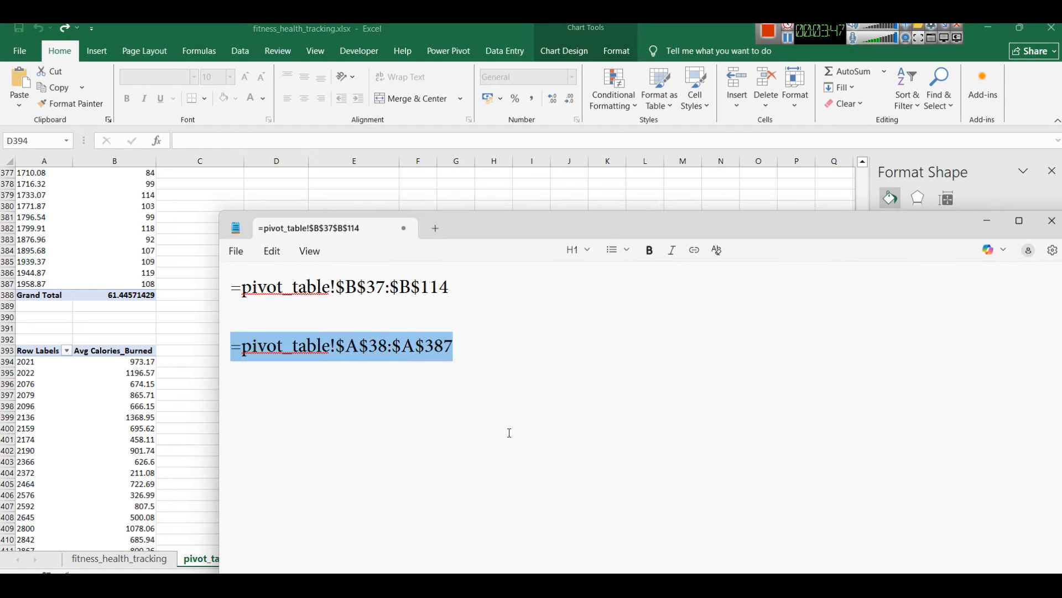
{"action": "left_click", "coordinate": [465, 429]}
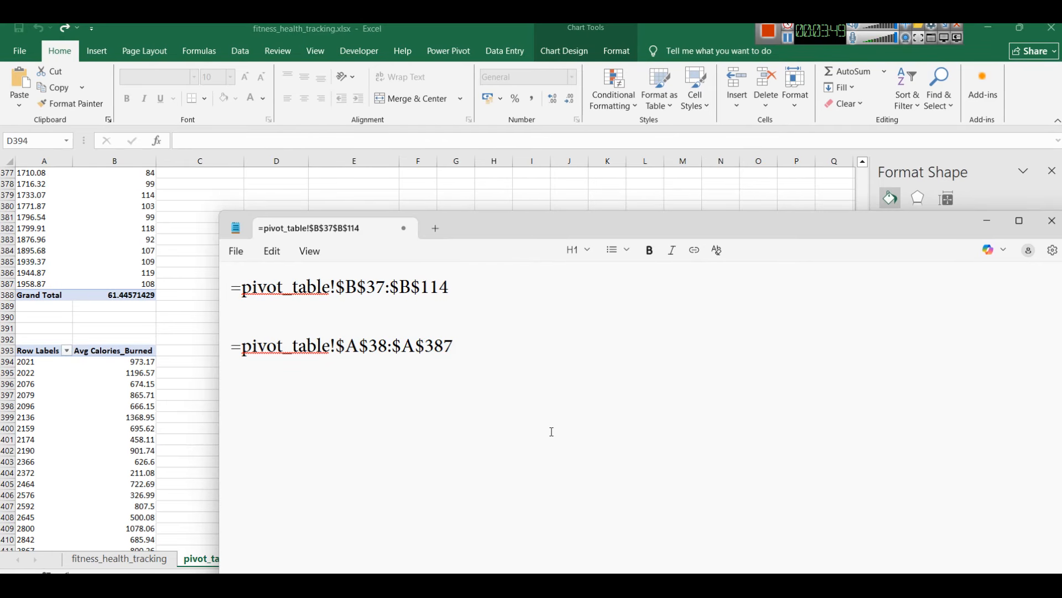
{"action": "key", "text": "ctrl+v"}
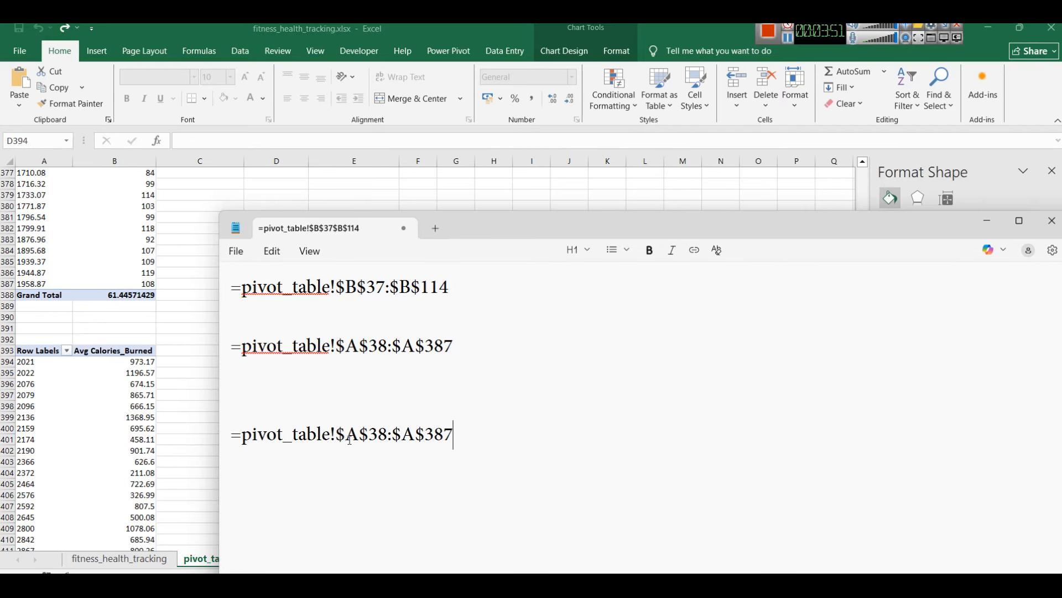
Edit the duplicated range reference in the notes to read =pivot_table!$A$394:$A$740.
{"action": "left_click", "coordinate": [378, 433]}
{"action": "type", "text": "9"}
{"action": "key", "text": "Delete"}
{"action": "type", "text": "4"}
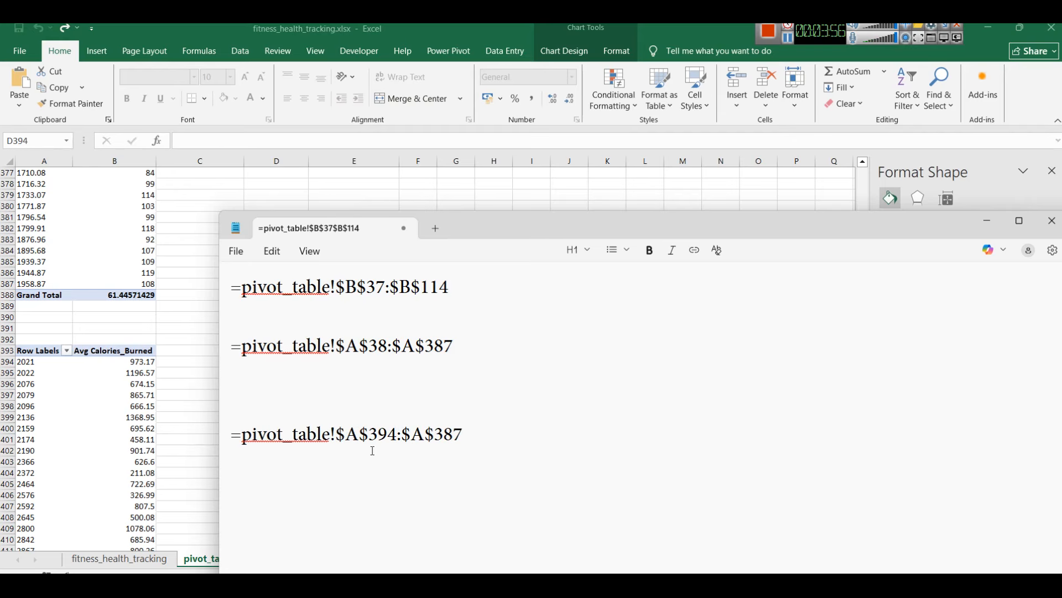
{"action": "left_click", "coordinate": [789, 47]}
{"action": "left_click", "coordinate": [477, 429]}
{"action": "key", "text": "BackSpace"}
{"action": "key", "text": "BackSpace"}
{"action": "key", "text": "BackSpace"}
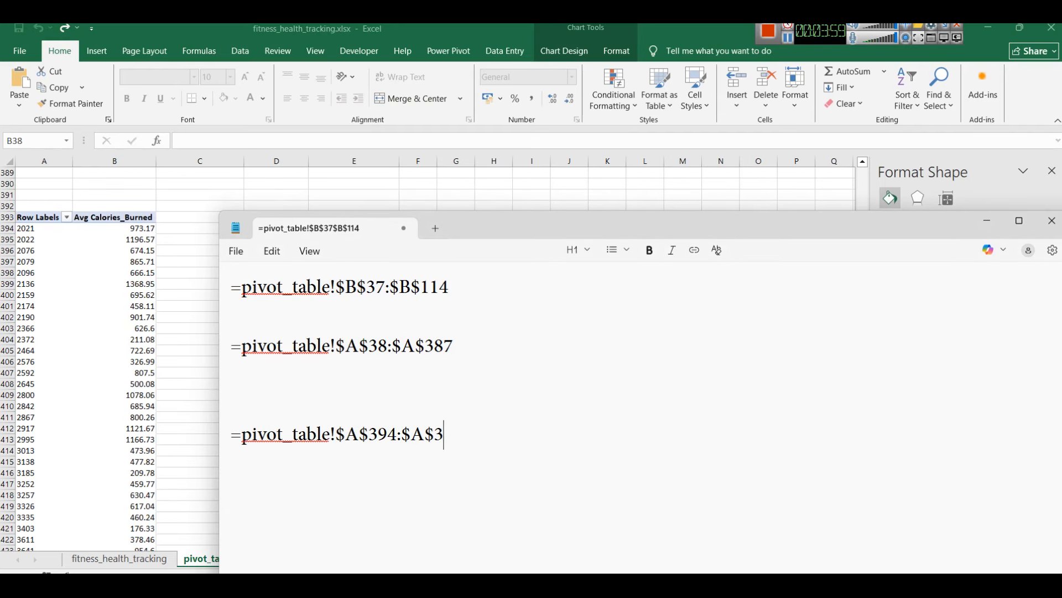
{"action": "type", "text": "750"}
{"action": "key", "text": "BackSpace"}
{"action": "key", "text": "BackSpace"}
{"action": "type", "text": "40"}
Duplicate the =pivot_table!$A$394:$A$740 reference below itself and change the copy to =pivot_table!$B$394:$B$740.
{"action": "left_click_drag", "start_coordinate": [479, 431], "coordinate": [135, 428]}
{"action": "key", "text": "ctrl+c"}
{"action": "left_click", "coordinate": [541, 456]}
{"action": "key", "text": "Return"}
{"action": "key", "text": "ctrl+v"}
{"action": "left_click_drag", "start_coordinate": [345, 494], "coordinate": [360, 492]}
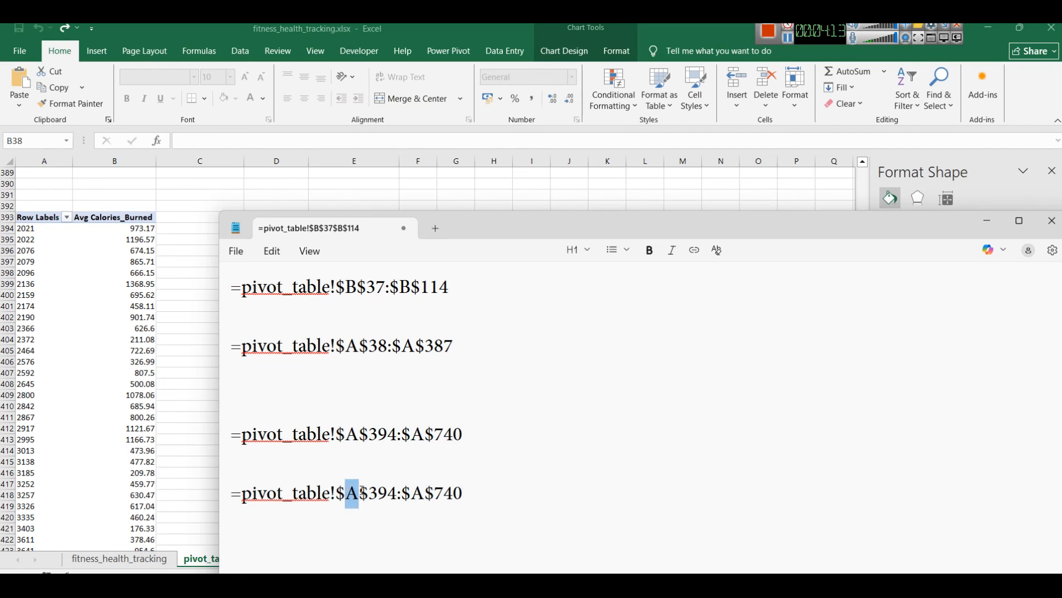
{"action": "type", "text": "B"}
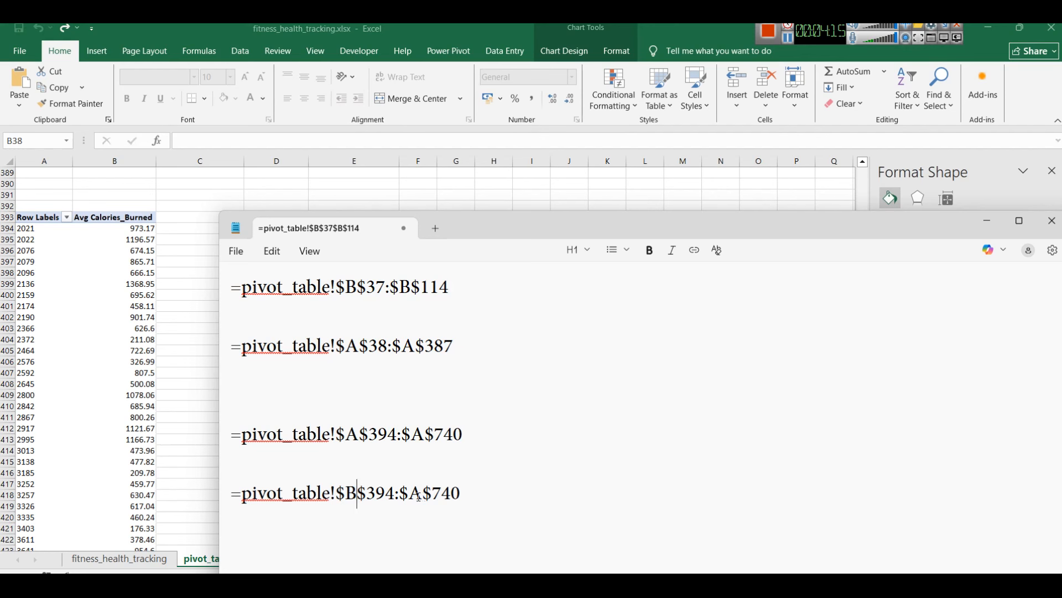
{"action": "left_click", "coordinate": [420, 493]}
{"action": "left_click_drag", "start_coordinate": [423, 493], "coordinate": [410, 492]}
{"action": "type", "text": "B"}
{"action": "left_click", "coordinate": [523, 504]}
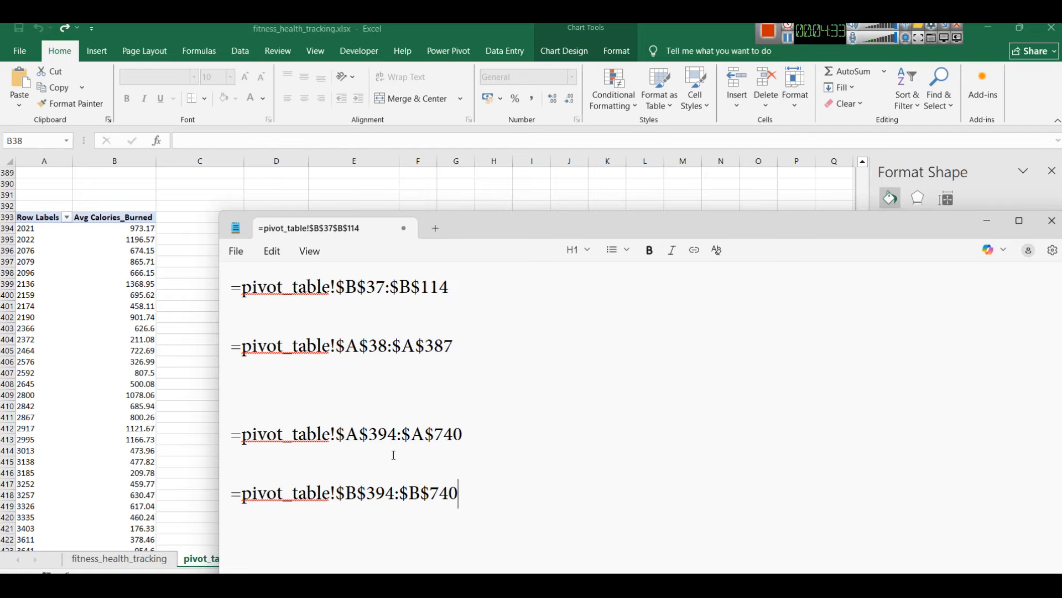
Copy =pivot_table!$B$394:$B$740 from the notes and use it in Excel as the series X values of the copied chart.
{"action": "left_click_drag", "start_coordinate": [477, 486], "coordinate": [225, 502]}
{"action": "key", "text": "ctrl+c"}
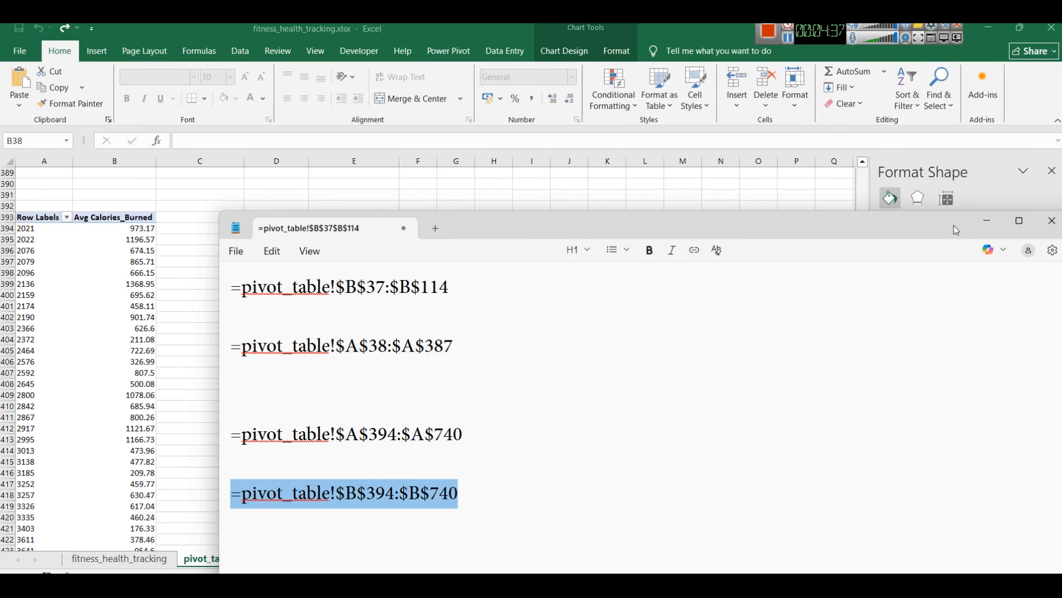
{"action": "left_click", "coordinate": [987, 221]}
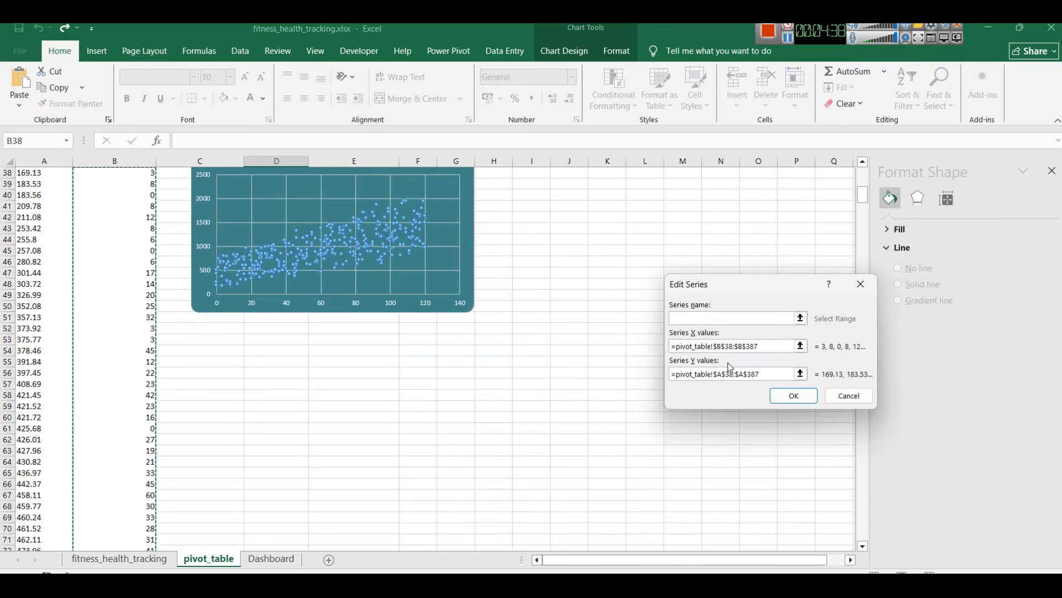
{"action": "left_click", "coordinate": [764, 345]}
{"action": "key", "text": "BackSpace"}
{"action": "key", "text": "BackSpace"}
{"action": "key", "text": "BackSpace"}
{"action": "key", "text": "BackSpace"}
{"action": "key", "text": "BackSpace"}
{"action": "key", "text": "BackSpace"}
{"action": "key", "text": "BackSpace"}
{"action": "key", "text": "BackSpace"}
{"action": "key", "text": "BackSpace"}
{"action": "key", "text": "BackSpace"}
{"action": "key", "text": "BackSpace"}
{"action": "key", "text": "BackSpace"}
{"action": "key", "text": "BackSpace"}
{"action": "key", "text": "BackSpace"}
{"action": "key", "text": "BackSpace"}
{"action": "key", "text": "BackSpace"}
{"action": "key", "text": "BackSpace"}
{"action": "key", "text": "BackSpace"}
{"action": "key", "text": "BackSpace"}
{"action": "key", "text": "BackSpace"}
{"action": "key", "text": "BackSpace"}
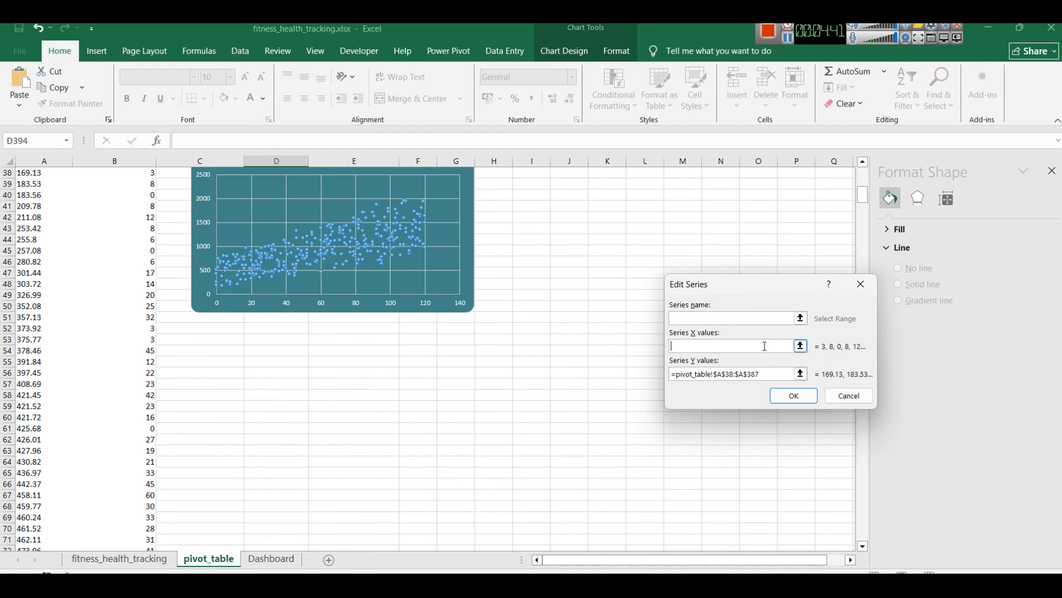
{"action": "right_click", "coordinate": [764, 346]}
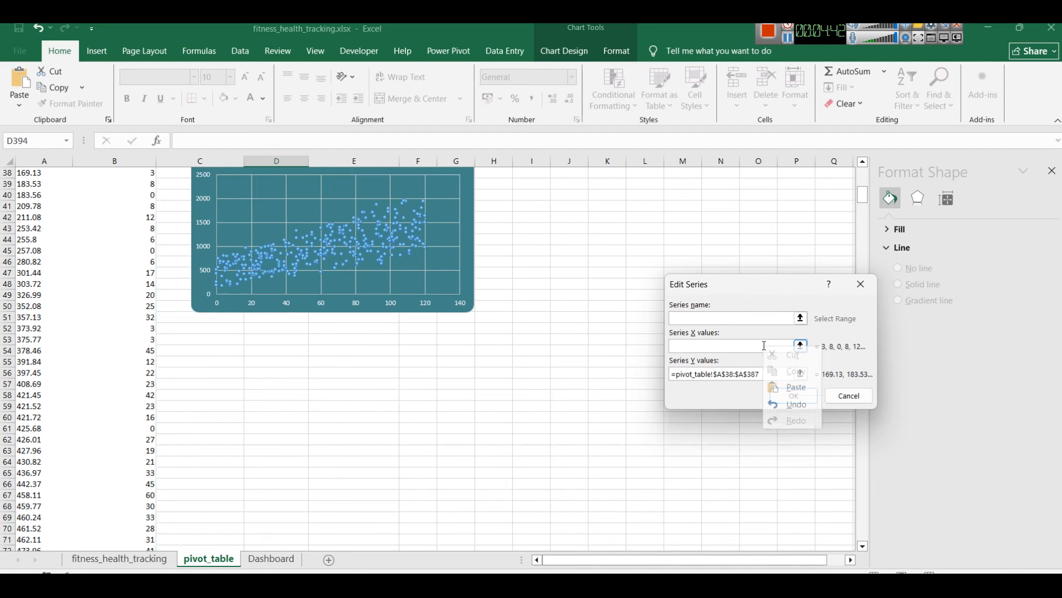
{"action": "left_click", "coordinate": [781, 391]}
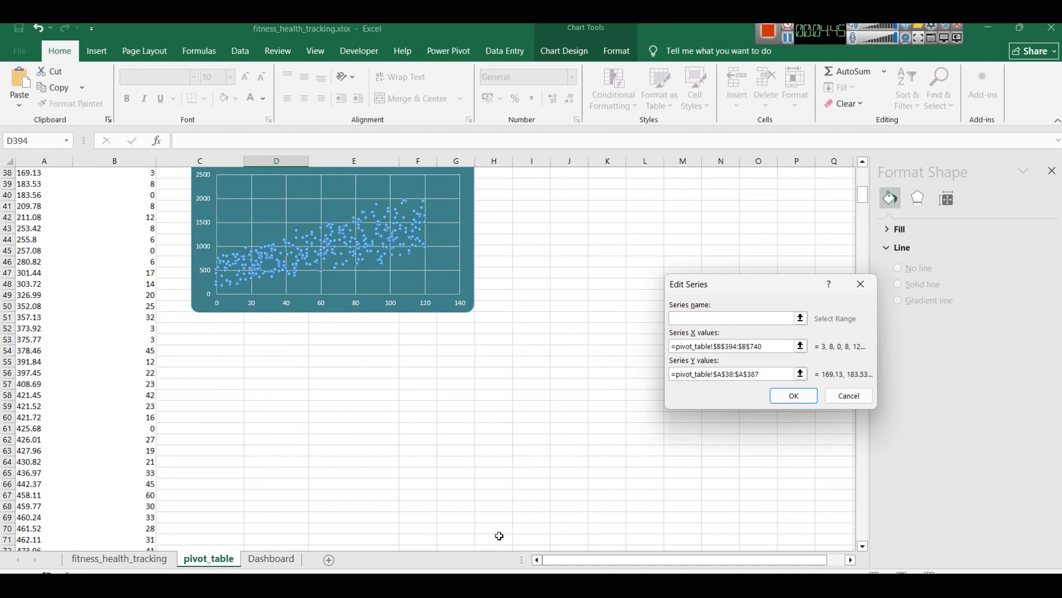
Copy =pivot_table!$A$394:$A$740 from the Notepad notes and replace the series Y values in Excel with it.
{"action": "left_click", "coordinate": [471, 587]}
{"action": "left_click_drag", "start_coordinate": [469, 426], "coordinate": [183, 426]}
{"action": "key", "text": "ctrl+c"}
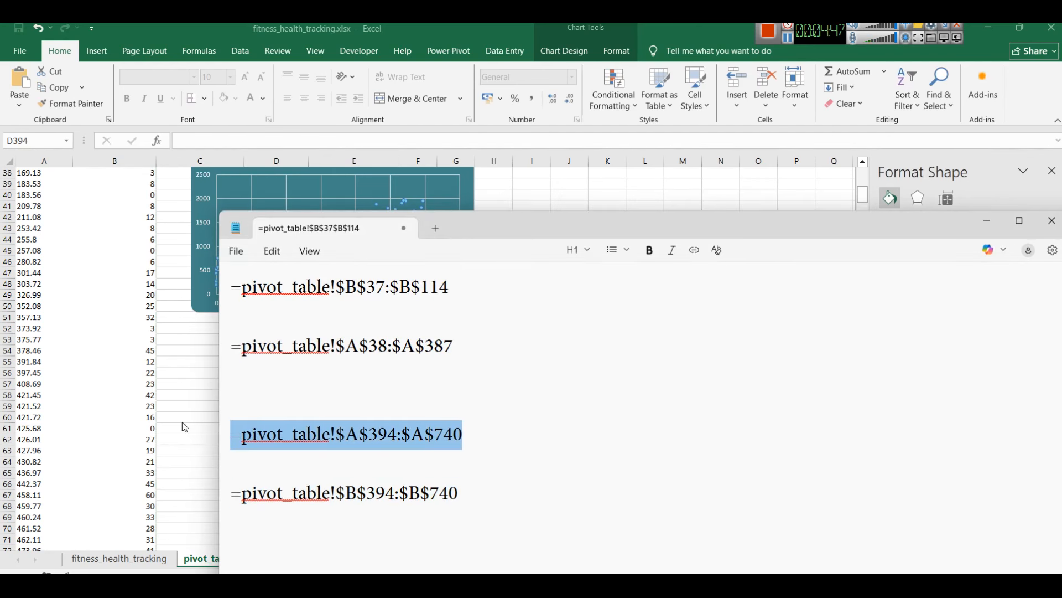
{"action": "left_click", "coordinate": [762, 197]}
{"action": "left_click", "coordinate": [987, 220]}
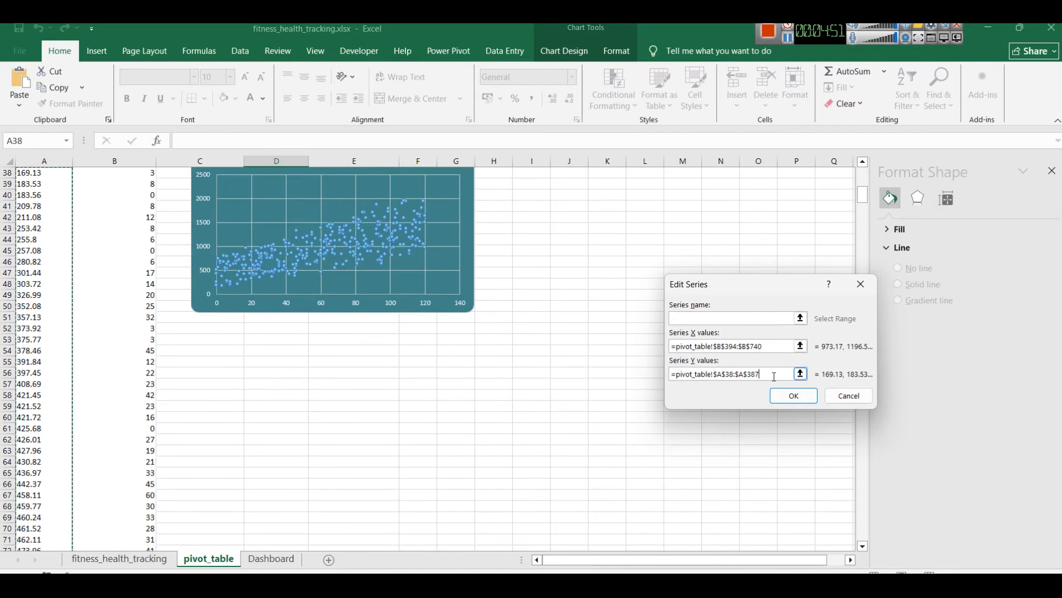
{"action": "key", "text": "BackSpace"}
{"action": "key", "text": "BackSpace"}
{"action": "key", "text": "BackSpace"}
{"action": "key", "text": "BackSpace"}
{"action": "key", "text": "BackSpace"}
{"action": "key", "text": "BackSpace"}
{"action": "key", "text": "BackSpace"}
{"action": "key", "text": "BackSpace"}
{"action": "key", "text": "BackSpace"}
{"action": "key", "text": "BackSpace"}
{"action": "key", "text": "BackSpace"}
{"action": "key", "text": "BackSpace"}
{"action": "key", "text": "BackSpace"}
{"action": "key", "text": "BackSpace"}
{"action": "key", "text": "BackSpace"}
{"action": "key", "text": "BackSpace"}
{"action": "key", "text": "BackSpace"}
{"action": "key", "text": "BackSpace"}
{"action": "key", "text": "BackSpace"}
{"action": "key", "text": "BackSpace"}
{"action": "right_click", "coordinate": [696, 375]}
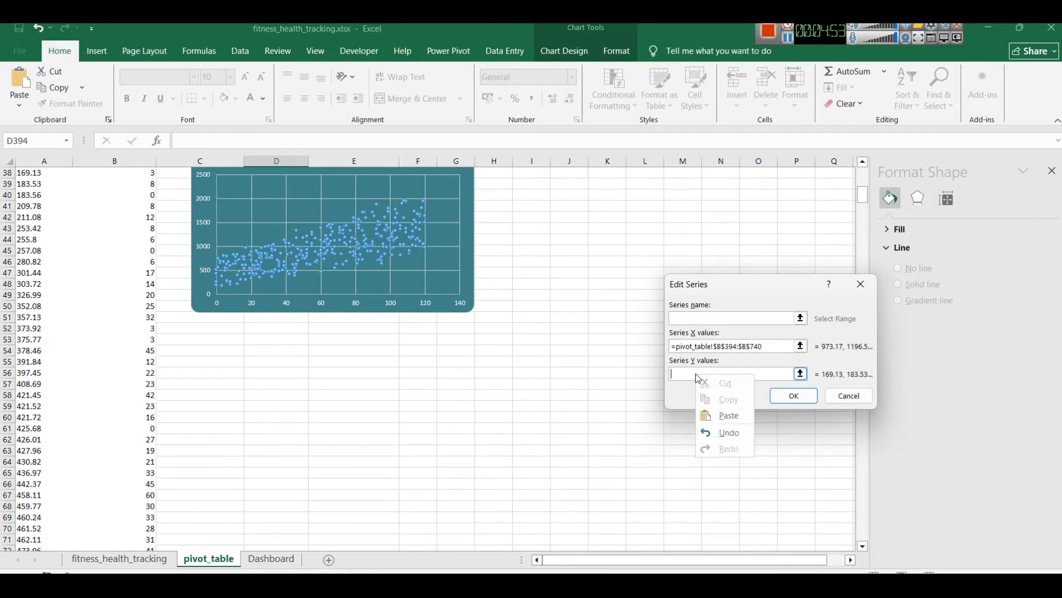
{"action": "left_click", "coordinate": [722, 416]}
Name the series "Steps vs Calories" and apply the new data source to the copied scatter chart.
{"action": "left_click", "coordinate": [697, 316]}
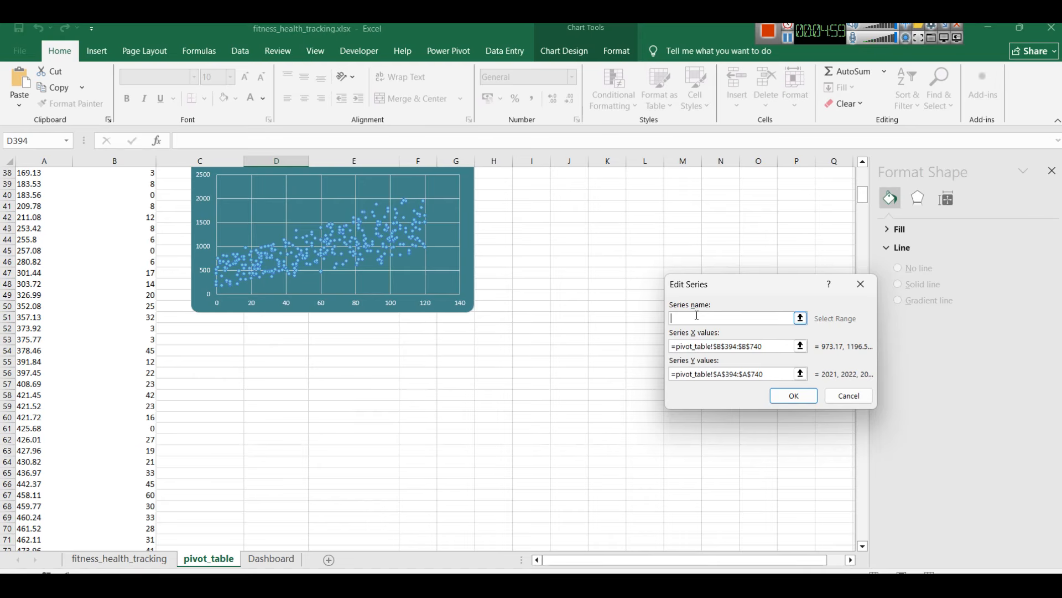
{"action": "type", "text": "Steps vs Calories"}
{"action": "left_click", "coordinate": [797, 396]}
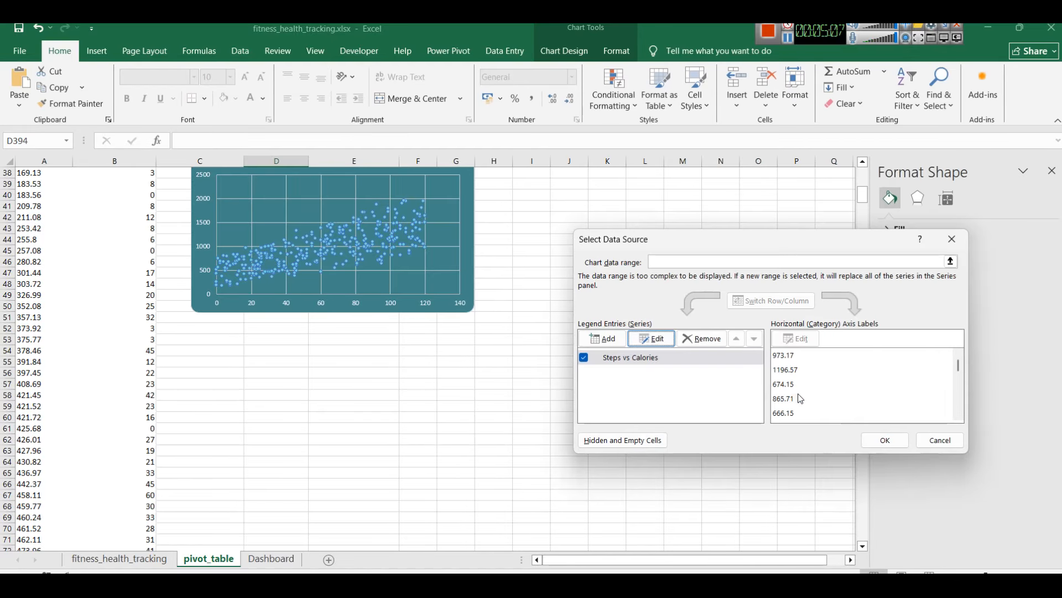
{"action": "left_click", "coordinate": [884, 440]}
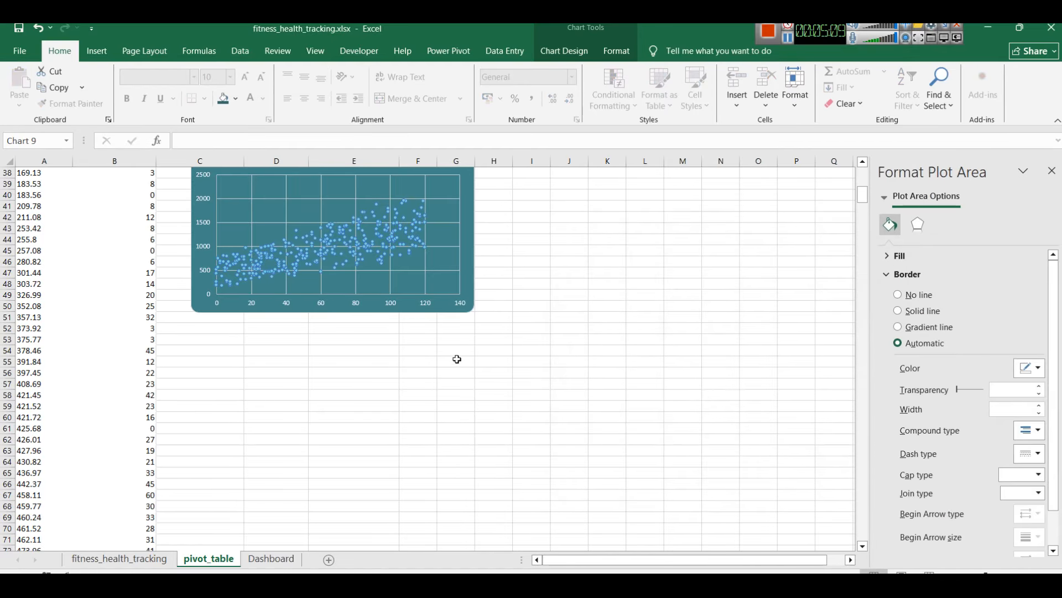
Move the original Workout Duration vs Calories Burned chart slightly down and away from the Average of Workout_Duration pivot table.
{"action": "scroll", "coordinate": [457, 362], "scroll_direction": "up", "scroll_amount": 2}
{"action": "left_click", "coordinate": [292, 247]}
{"action": "left_click_drag", "start_coordinate": [291, 247], "coordinate": [304, 276]}
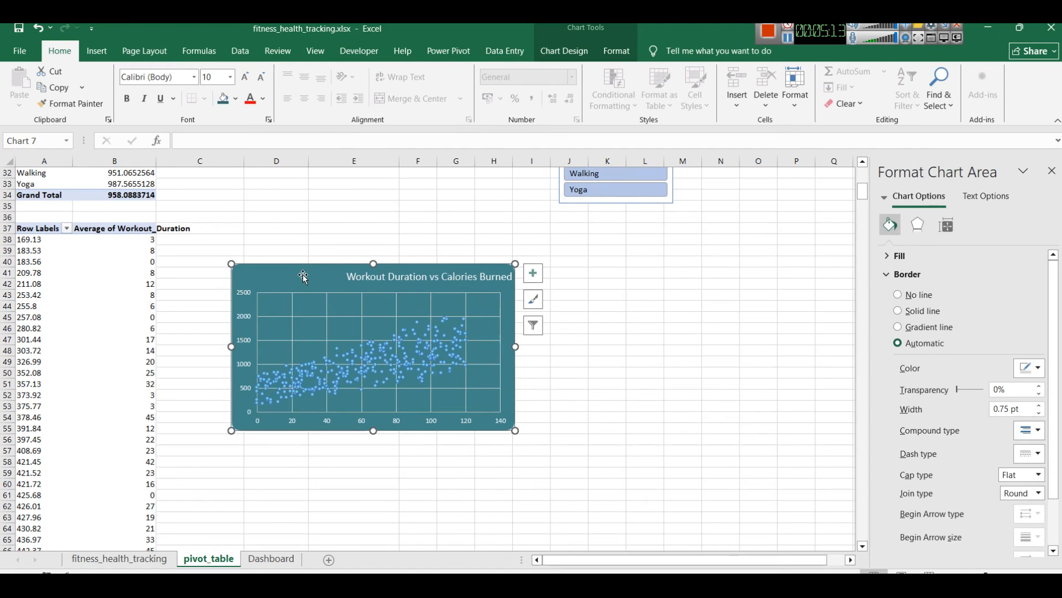
Check the series name, X values and Y values of the copied scatter chart beside the Avg Calories_Burned pivot table.
{"action": "scroll", "coordinate": [415, 278], "scroll_direction": "down", "scroll_amount": 20}
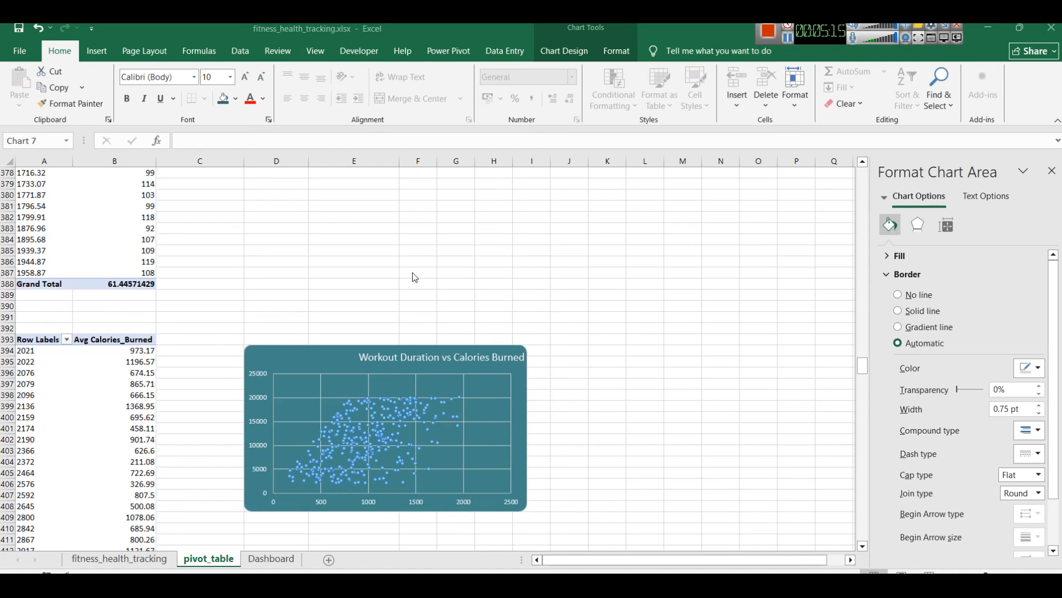
{"action": "right_click", "coordinate": [309, 365]}
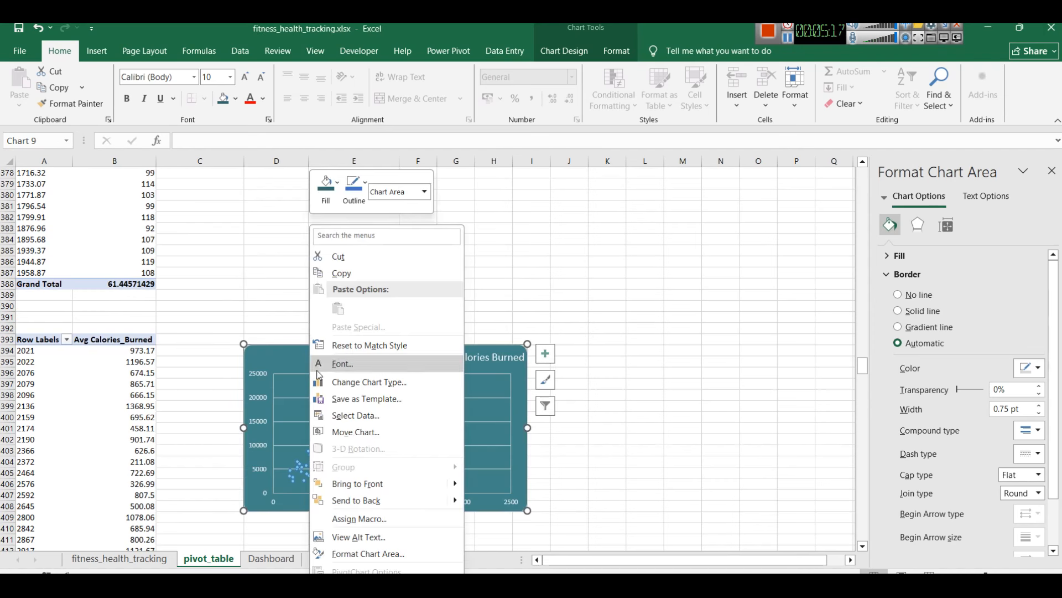
{"action": "left_click", "coordinate": [387, 416]}
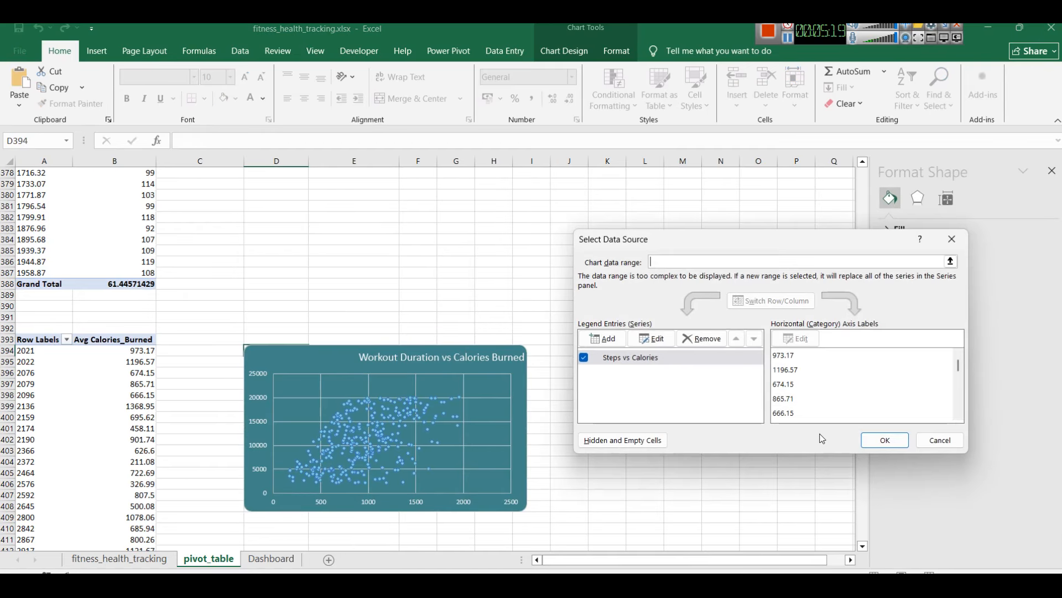
{"action": "left_click", "coordinate": [652, 338]}
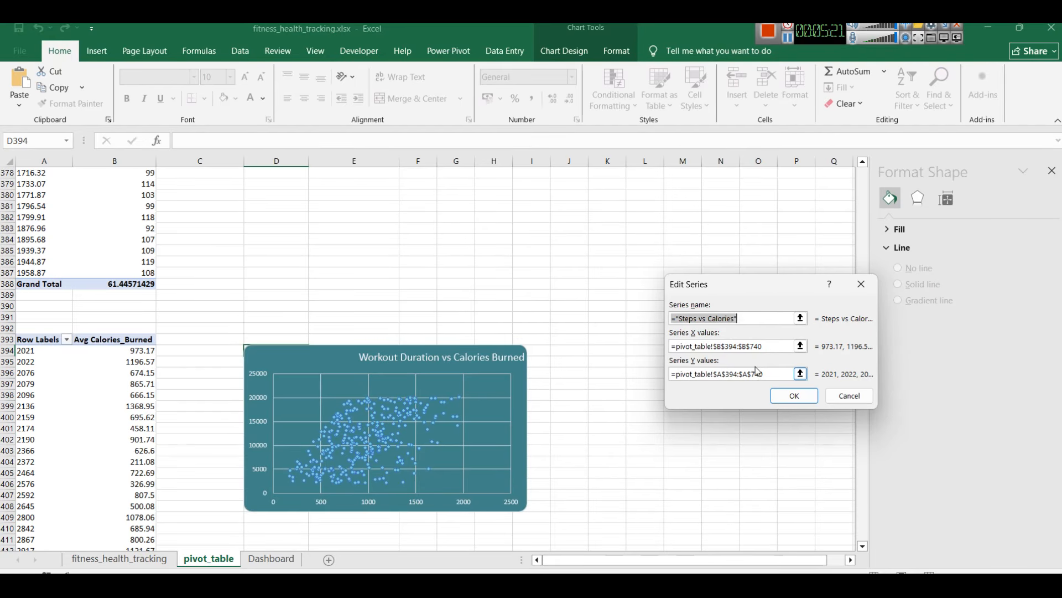
{"action": "left_click", "coordinate": [782, 398]}
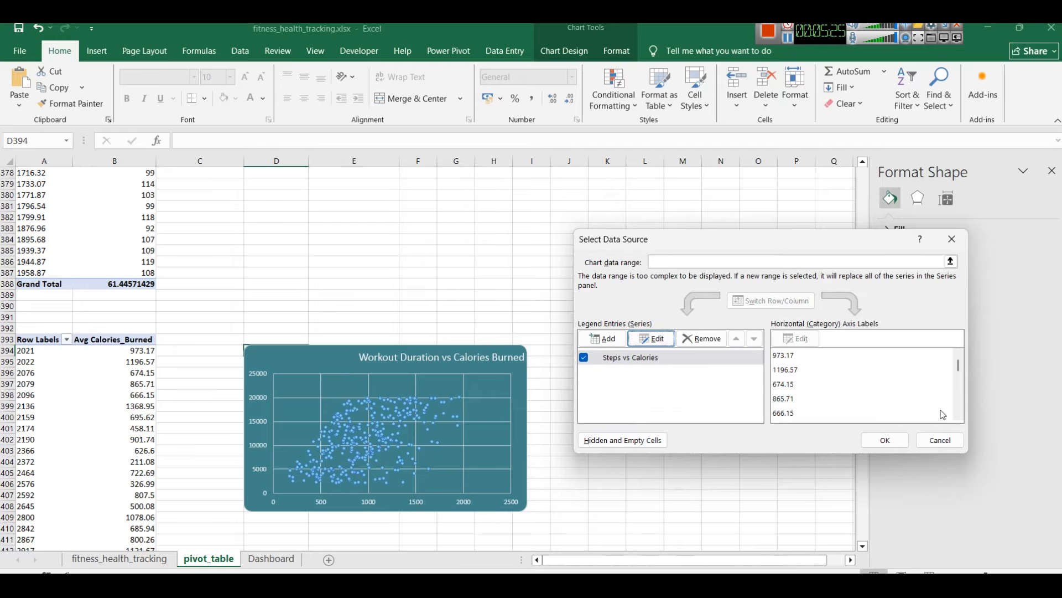
{"action": "left_click", "coordinate": [885, 440]}
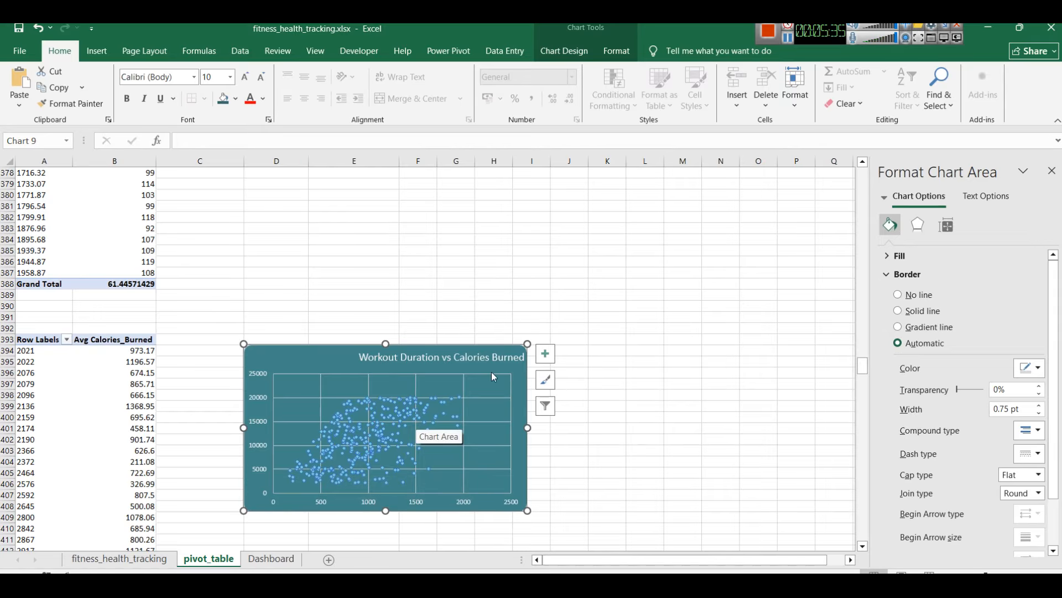
Replace the Steps vs Calories series X values with =pivot_table!$A$394:$A$740.
{"action": "left_click", "coordinate": [545, 379]}
{"action": "left_click", "coordinate": [386, 366]}
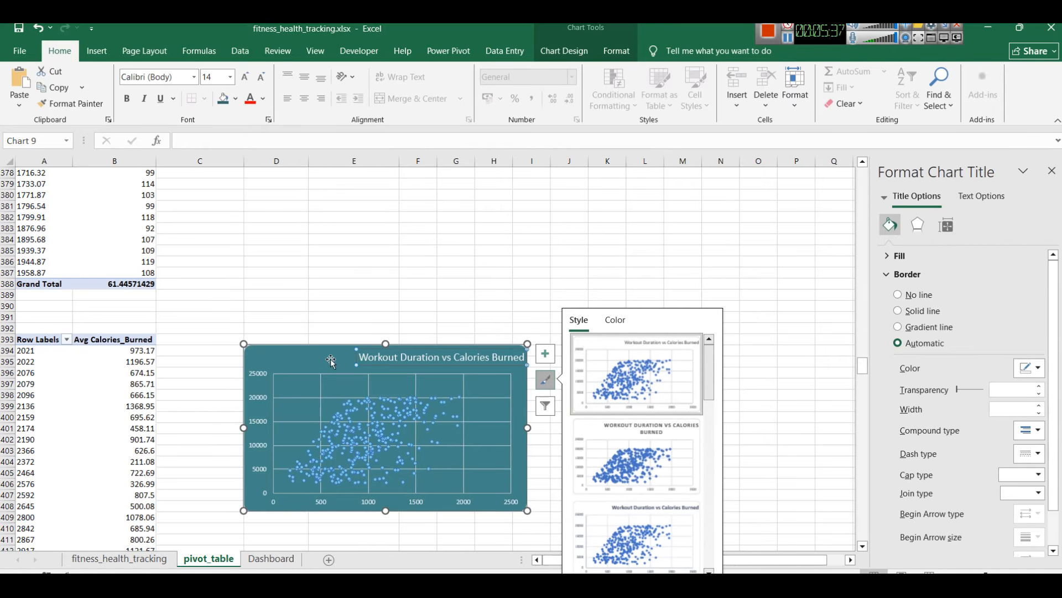
{"action": "right_click", "coordinate": [326, 363]}
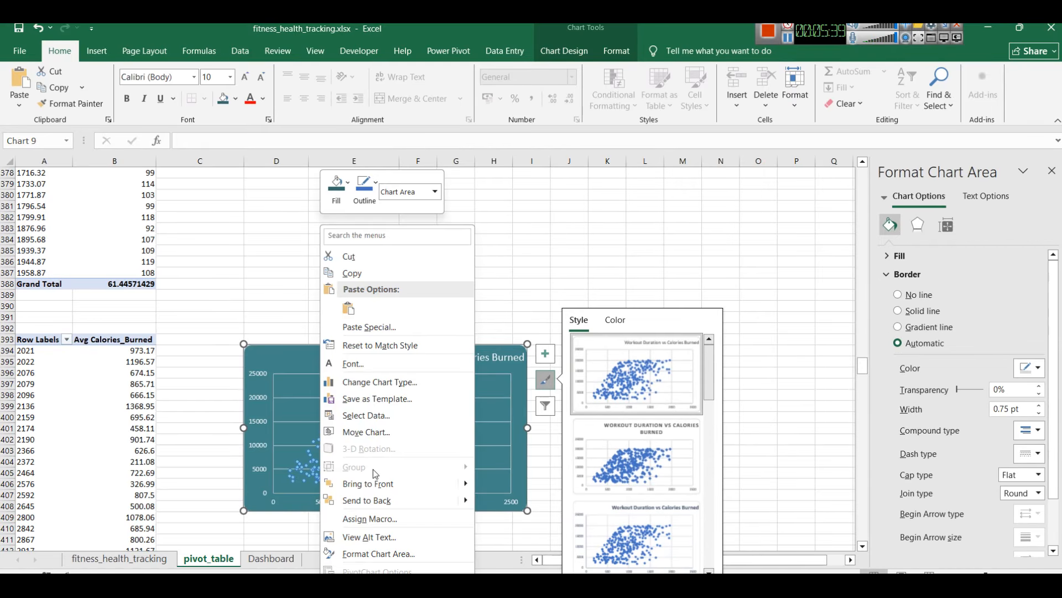
{"action": "left_click", "coordinate": [376, 415]}
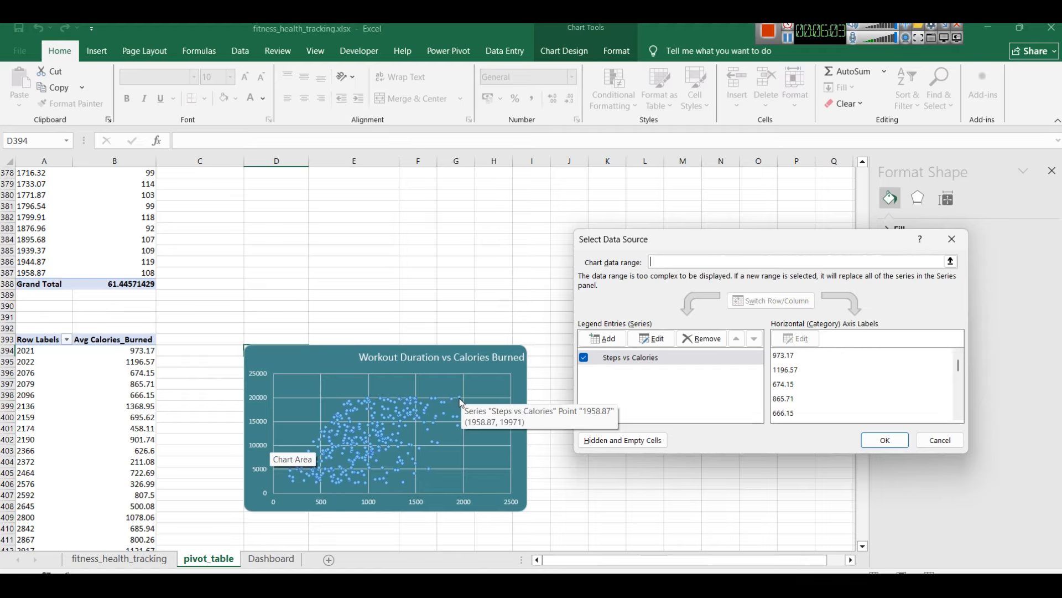
{"action": "left_click", "coordinate": [651, 338]}
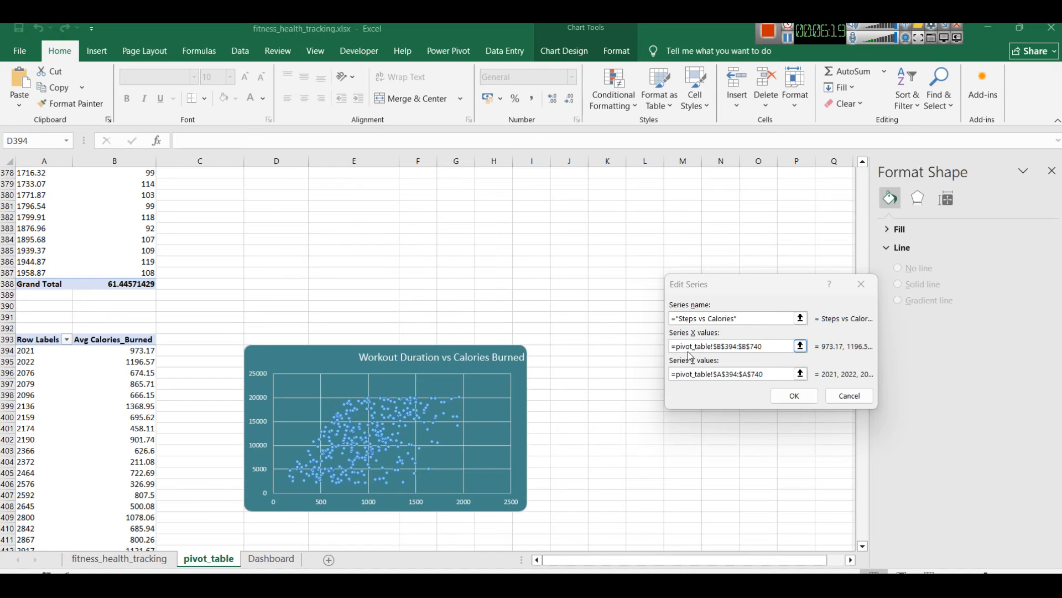
{"action": "left_click", "coordinate": [744, 350]}
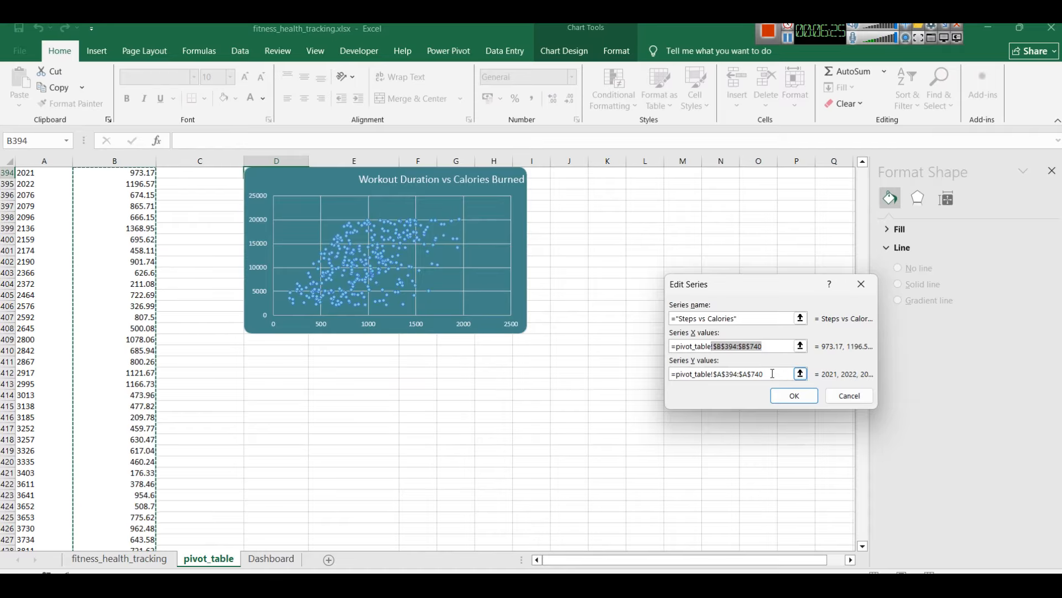
{"action": "left_click", "coordinate": [760, 348]}
{"action": "key", "text": "Left"}
{"action": "key", "text": "Left"}
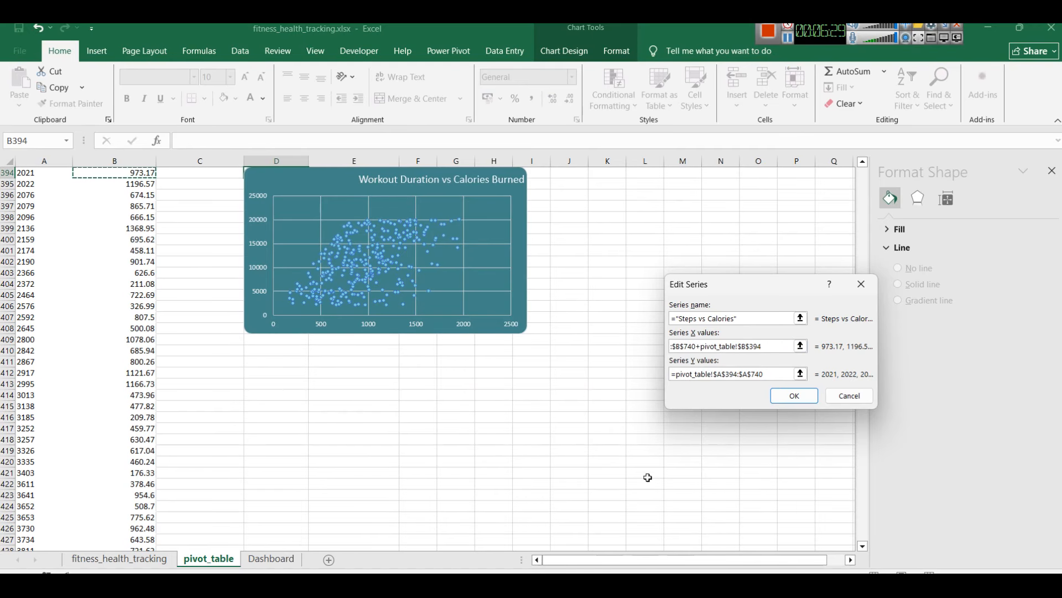
{"action": "left_click", "coordinate": [554, 585]}
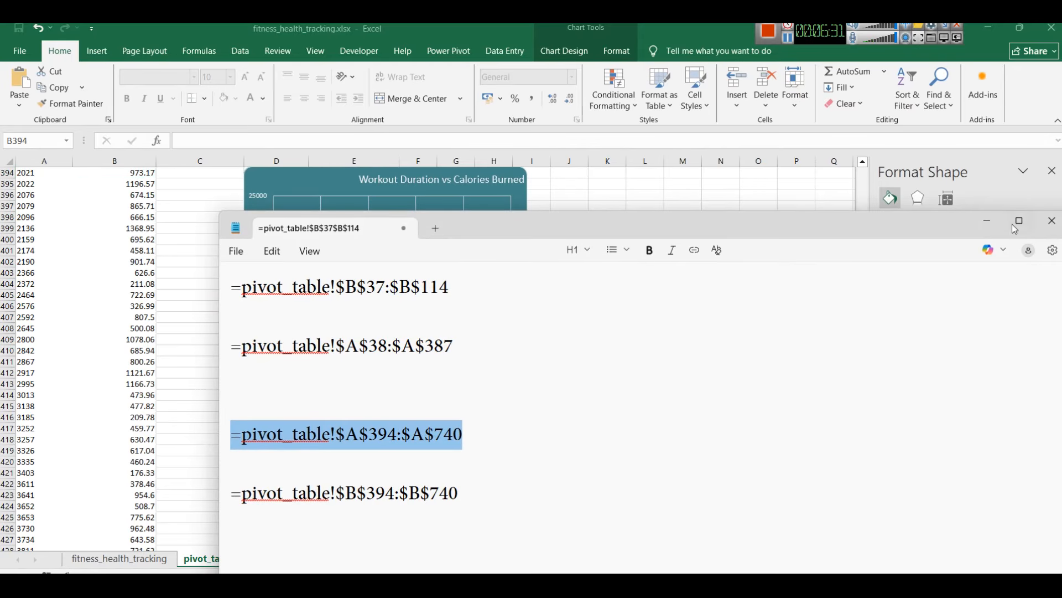
{"action": "left_click", "coordinate": [987, 220]}
{"action": "left_click_drag", "start_coordinate": [781, 346], "coordinate": [636, 346]}
{"action": "key", "text": "BackSpace"}
{"action": "key", "text": "ctrl+v"}
Copy =pivot_table!$B$394:$B$740 from the Notepad notes, use it in Excel as the series Y values, and apply the data source.
{"action": "key", "text": "alt+Tab"}
{"action": "left_click_drag", "start_coordinate": [459, 493], "coordinate": [231, 493]}
{"action": "key", "text": "ctrl+c"}
{"action": "left_click", "coordinate": [996, 223]}
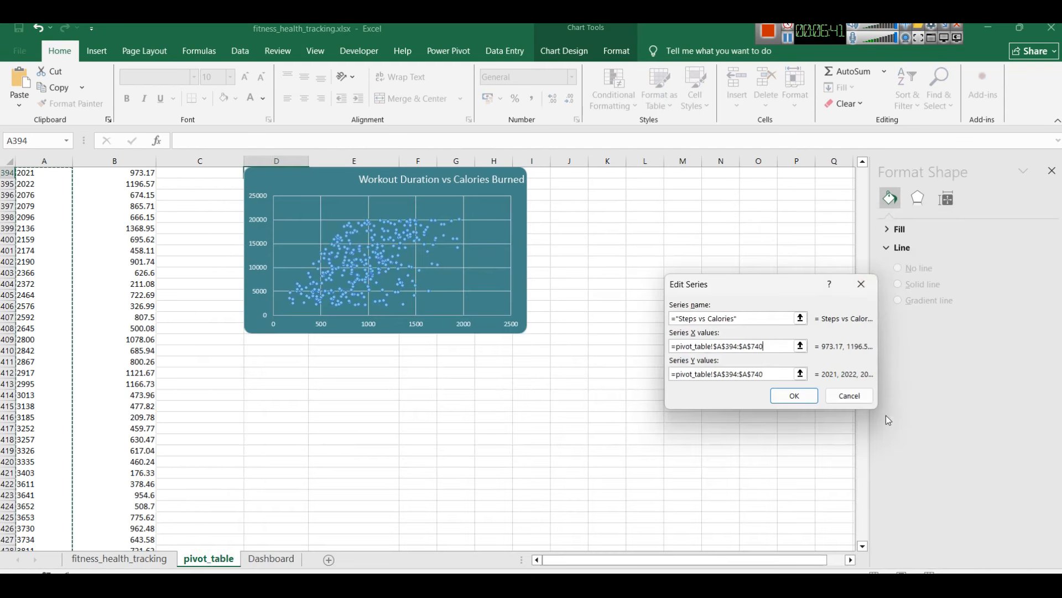
{"action": "left_click_drag", "start_coordinate": [775, 375], "coordinate": [670, 375]}
{"action": "key", "text": "BackSpace"}
{"action": "key", "text": "ctrl+v"}
{"action": "left_click", "coordinate": [786, 399]}
{"action": "left_click", "coordinate": [875, 441]}
Change the copied scatter chart's title to "Steps vs Calories Burned".
{"action": "left_click", "coordinate": [545, 204]}
{"action": "left_click", "coordinate": [363, 177]}
{"action": "double_click", "coordinate": [362, 178]}
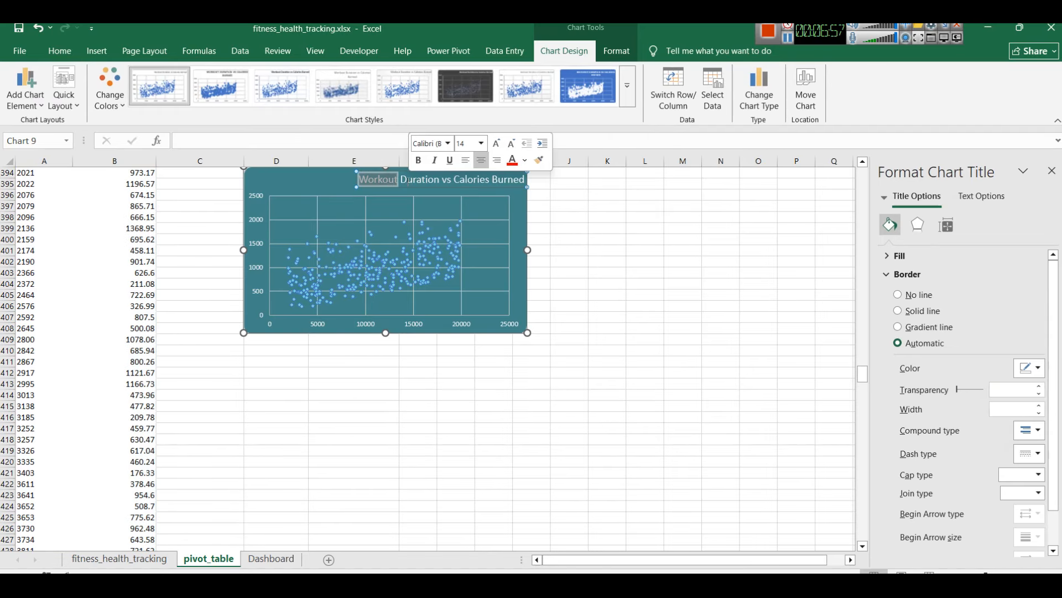
{"action": "double_click", "coordinate": [410, 183]}
{"action": "key", "text": "BackSpace"}
{"action": "key", "text": "BackSpace"}
{"action": "key", "text": "BackSpace"}
{"action": "key", "text": "BackSpace"}
{"action": "key", "text": "BackSpace"}
{"action": "key", "text": "BackSpace"}
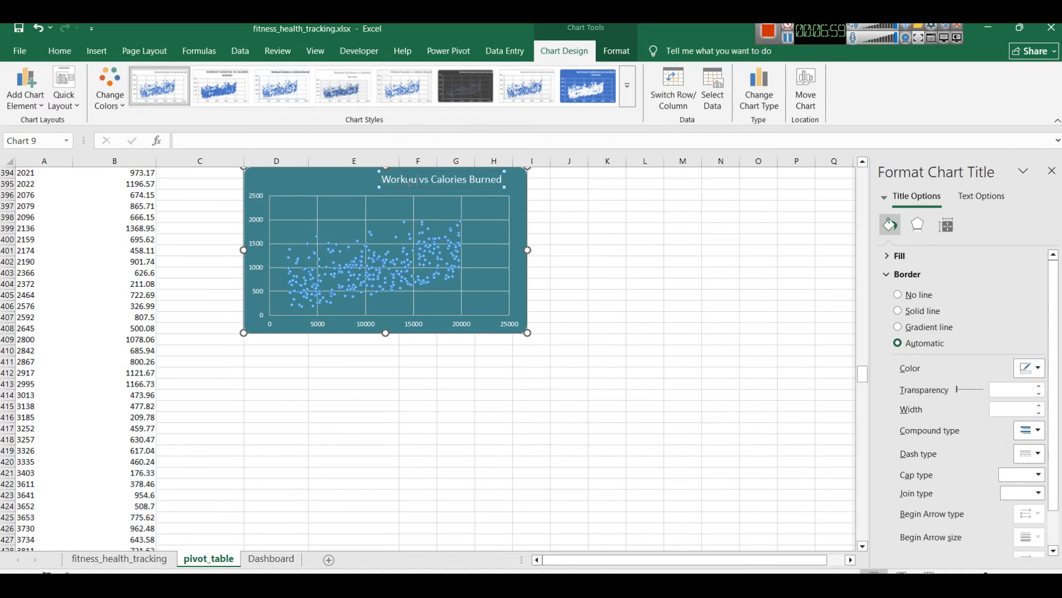
{"action": "key", "text": "BackSpace"}
{"action": "key", "text": "BackSpace"}
{"action": "key", "text": "BackSpace"}
{"action": "type", "text": "Steps"}
Copy the Steps vs Calories Burned chart to the Dashboard sheet and fit it beside the Workout Duration vs Calories Burned chart.
{"action": "left_click", "coordinate": [310, 180]}
{"action": "key", "text": "ctrl+c"}
{"action": "left_click", "coordinate": [271, 559]}
{"action": "key", "text": "ctrl+v"}
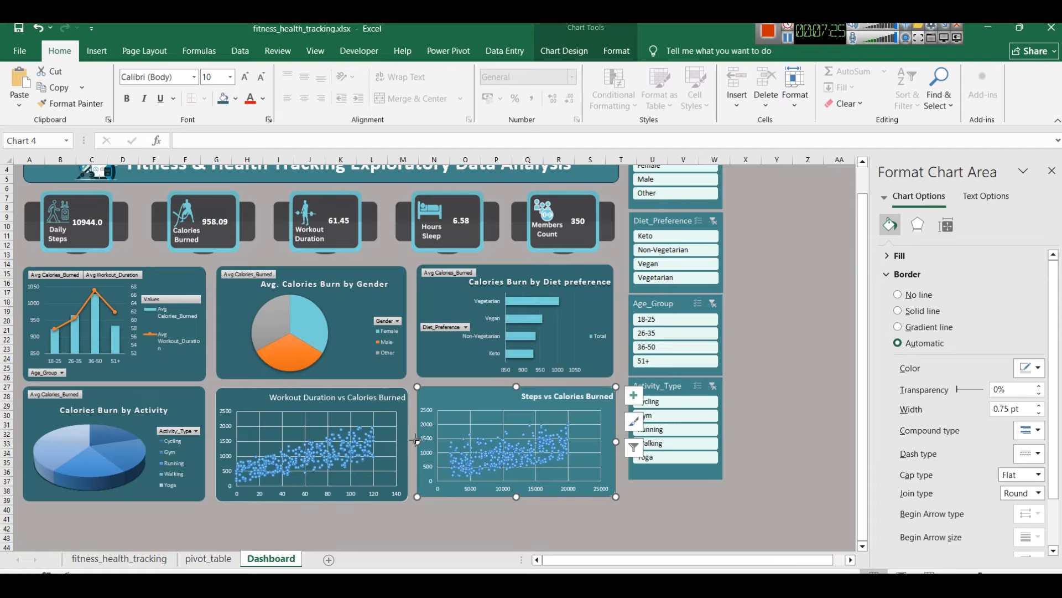
{"action": "left_click_drag", "start_coordinate": [417, 442], "coordinate": [419, 442]}
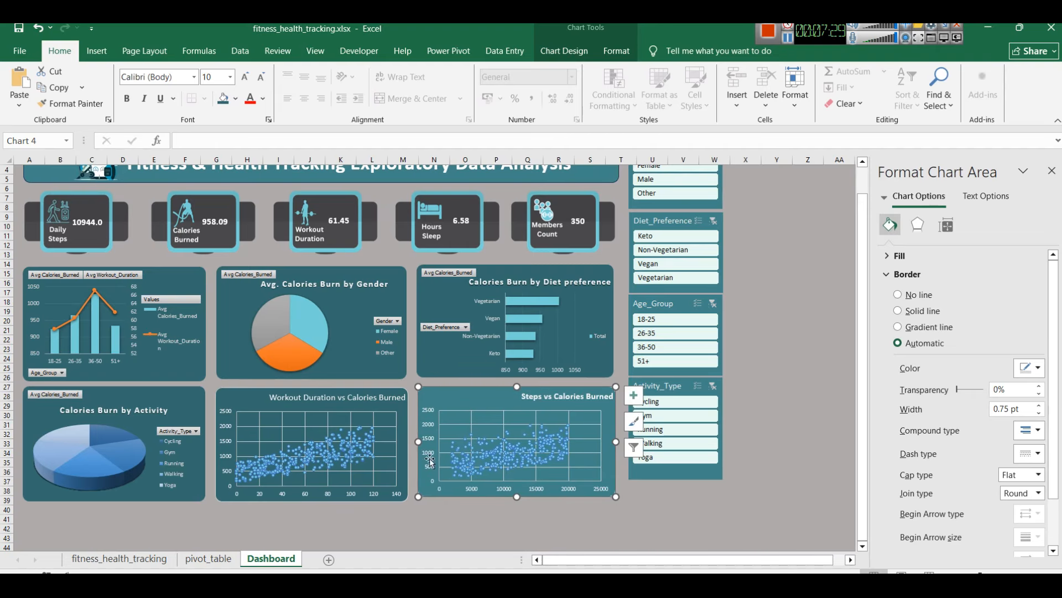
{"action": "left_click_drag", "start_coordinate": [516, 497], "coordinate": [516, 501]}
Fill the Steps vs Calories Burned chart area with the darker teal used by the other dashboard charts.
{"action": "left_click", "coordinate": [633, 420]}
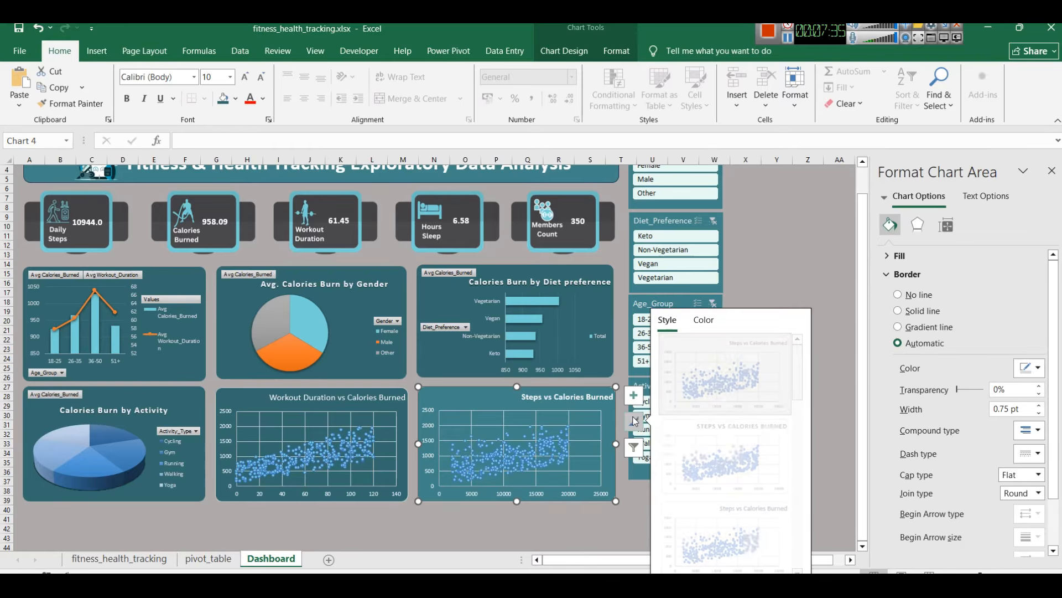
{"action": "right_click", "coordinate": [453, 397]}
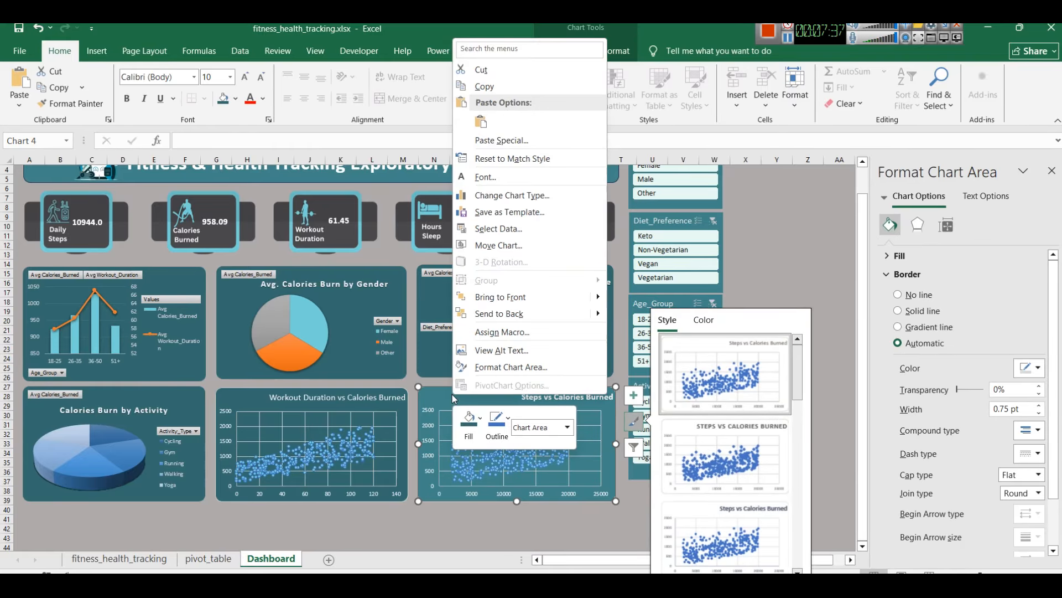
{"action": "left_click", "coordinate": [469, 423]}
{"action": "left_click", "coordinate": [465, 302]}
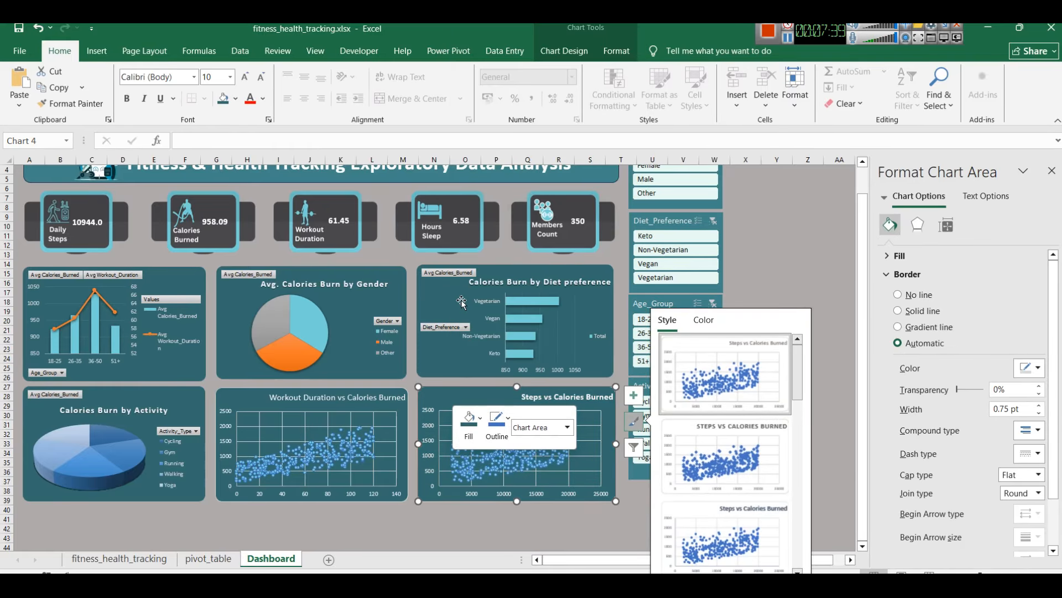
{"action": "left_click", "coordinate": [683, 529]}
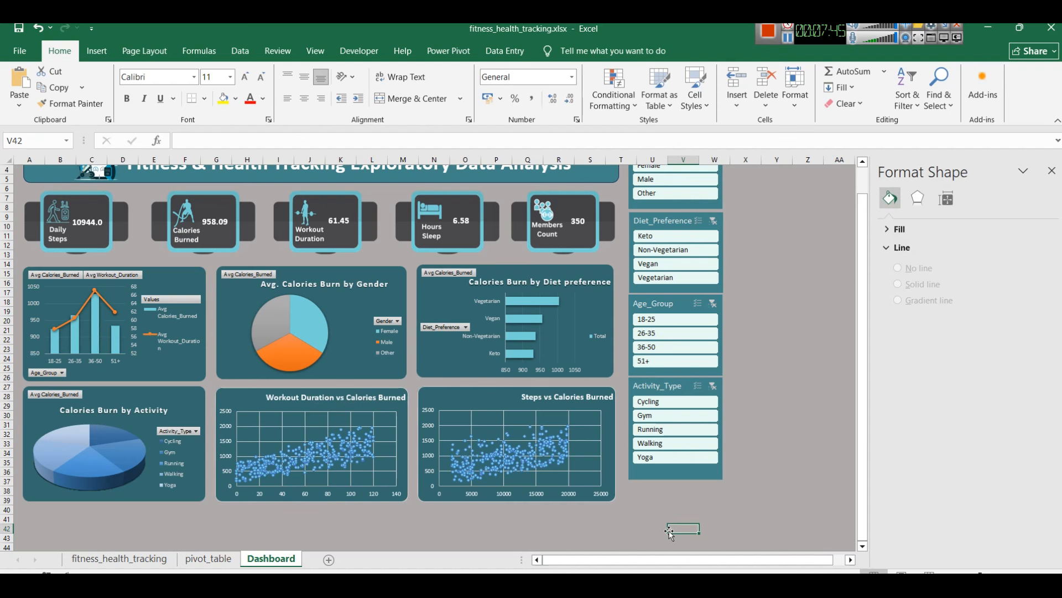
Move the Calories Burn by Activity chart title up and right, beside the Avg Calories_Burned field button.
{"action": "left_click", "coordinate": [89, 409]}
{"action": "left_click_drag", "start_coordinate": [106, 403], "coordinate": [137, 392]}
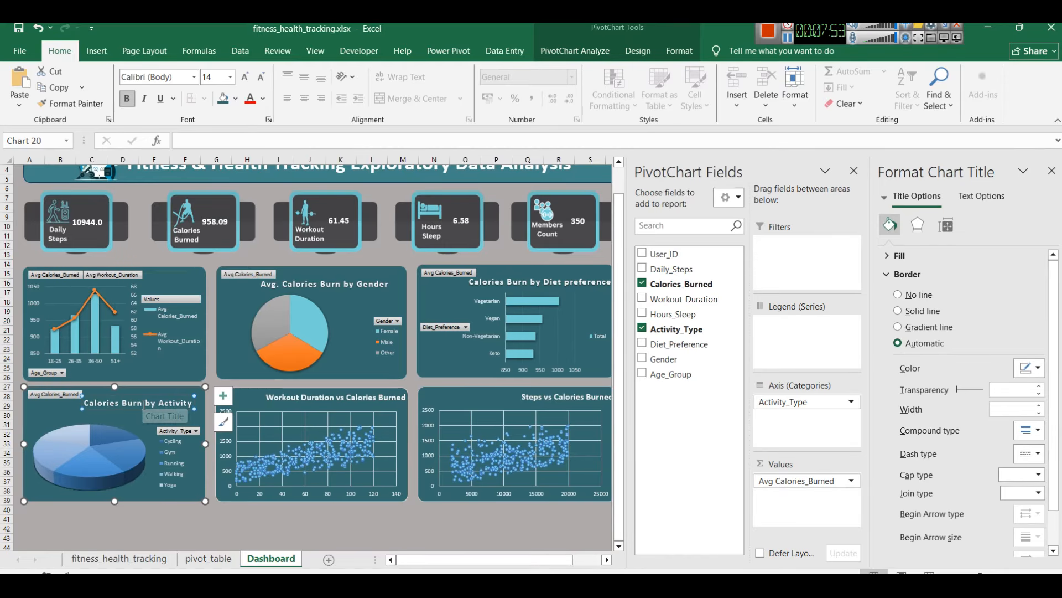
{"action": "left_click_drag", "start_coordinate": [155, 394], "coordinate": [155, 394]}
{"action": "key", "text": "ctrl+z"}
{"action": "left_click", "coordinate": [152, 402]}
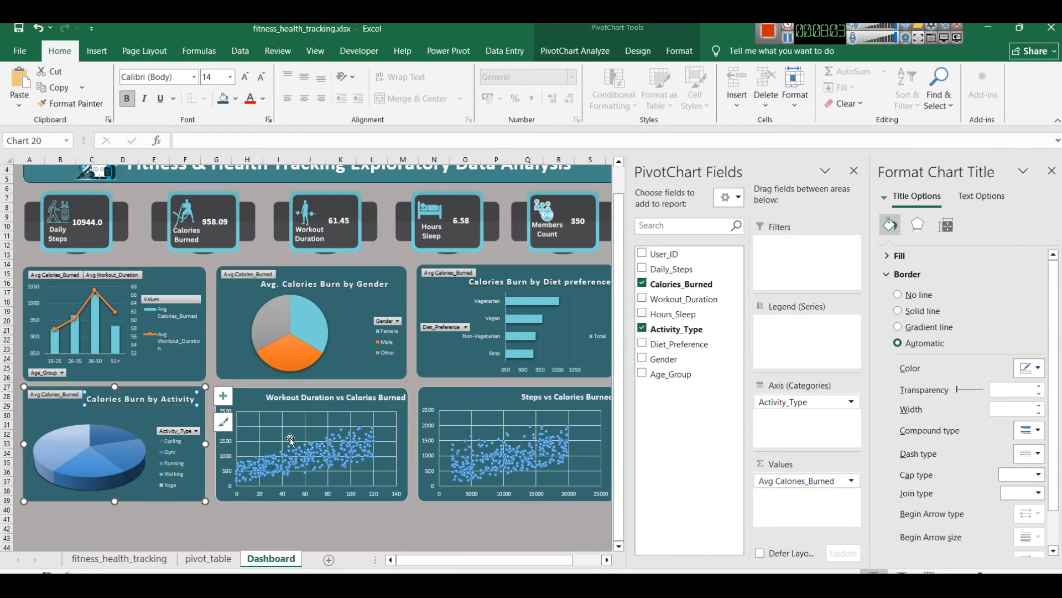
{"action": "left_click", "coordinate": [433, 537]}
Move the Activity_Type slicer down and stretch it so its top and bottom line up with the lower chart row.
{"action": "scroll", "coordinate": [541, 505], "scroll_direction": "up", "scroll_amount": 1}
{"action": "left_click_drag", "start_coordinate": [662, 413], "coordinate": [661, 423]}
{"action": "left_click_drag", "start_coordinate": [674, 516], "coordinate": [674, 529]}
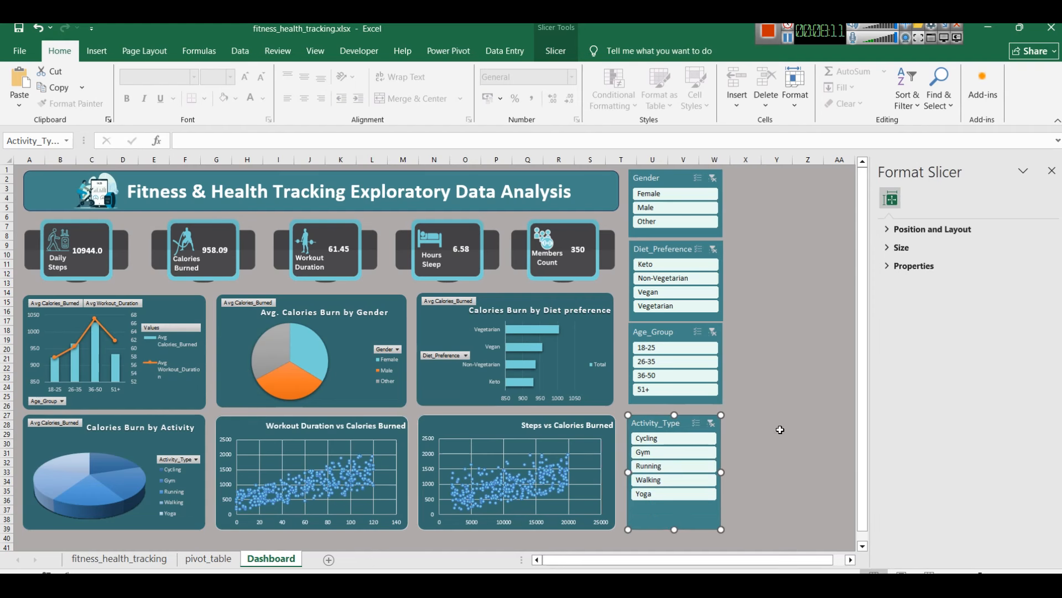
{"action": "left_click", "coordinate": [779, 431]}
Extend the Age_Group slicer slightly downward and shift it left in line with the Activity_Type slicer.
{"action": "left_click", "coordinate": [670, 401]}
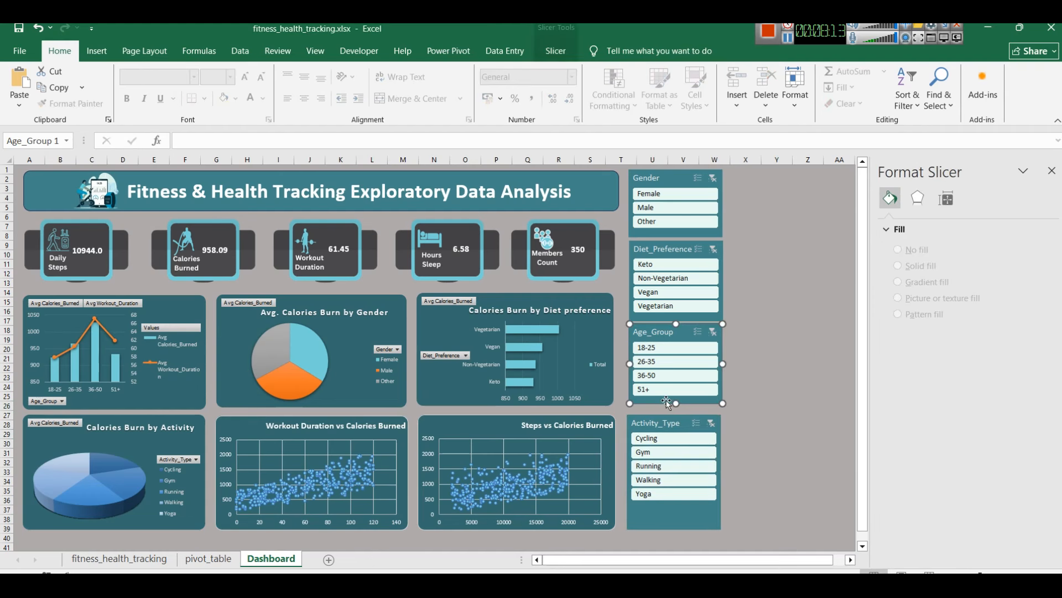
{"action": "left_click_drag", "start_coordinate": [674, 400], "coordinate": [674, 404]}
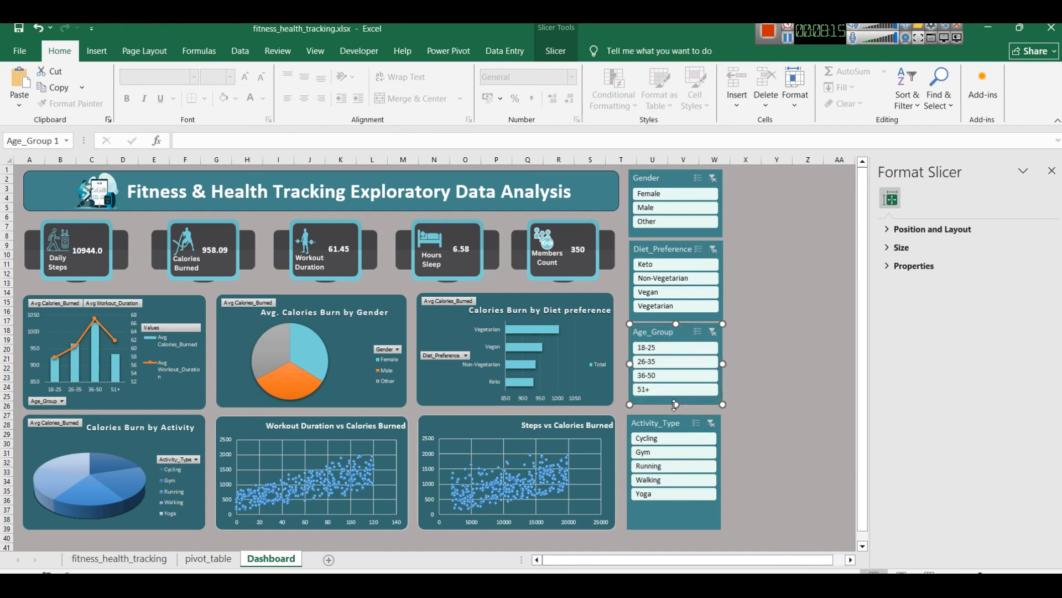
{"action": "left_click", "coordinate": [746, 405]}
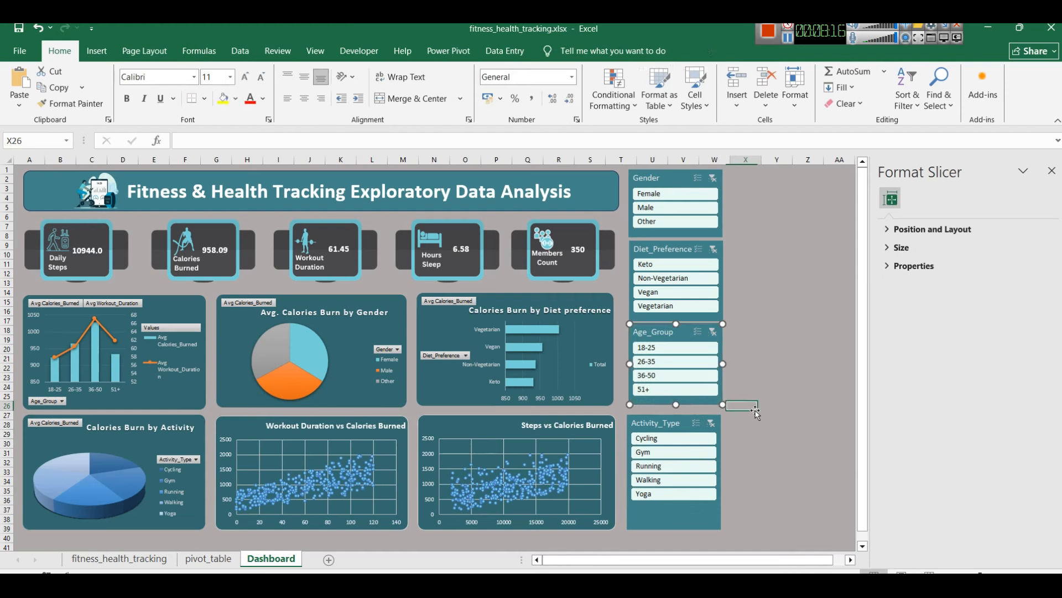
{"action": "left_click", "coordinate": [640, 330]}
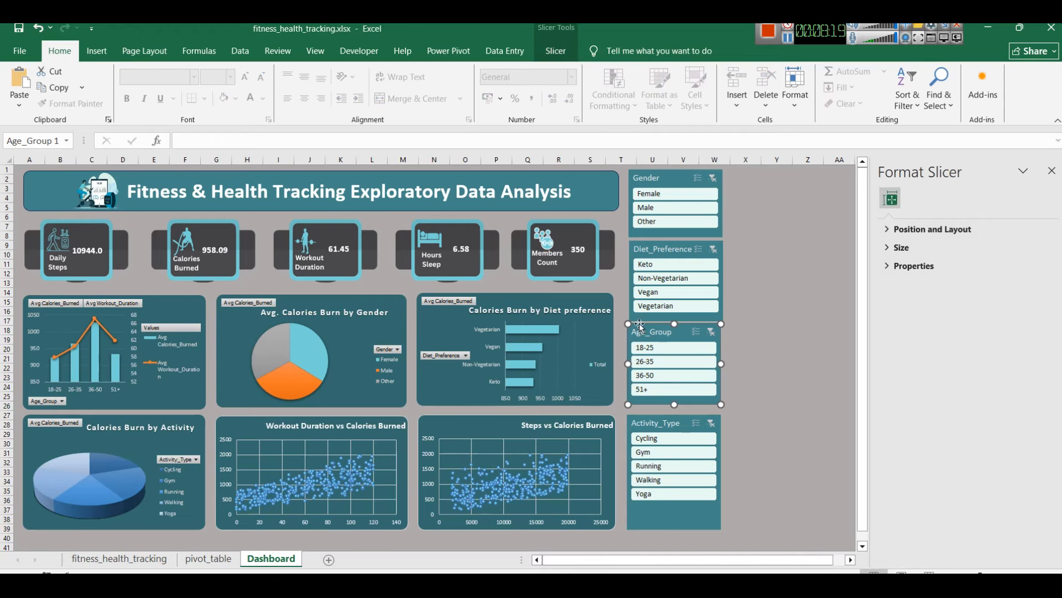
Nudge the Diet_Preference slicer up slightly and line it up with the neighbouring slicers.
{"action": "left_click", "coordinate": [651, 255]}
{"action": "left_click", "coordinate": [801, 330]}
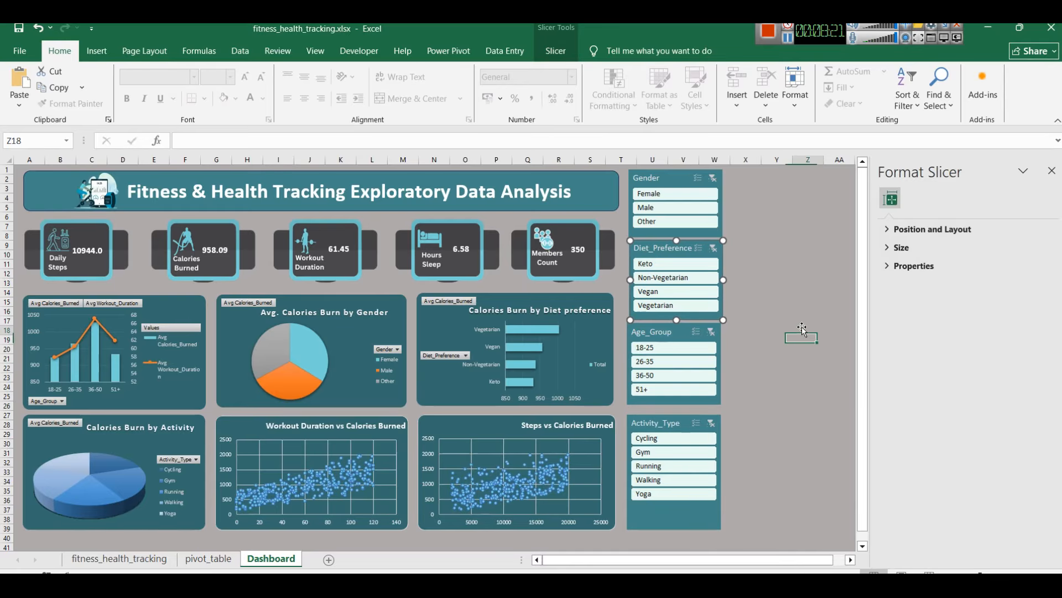
{"action": "left_click", "coordinate": [641, 254]}
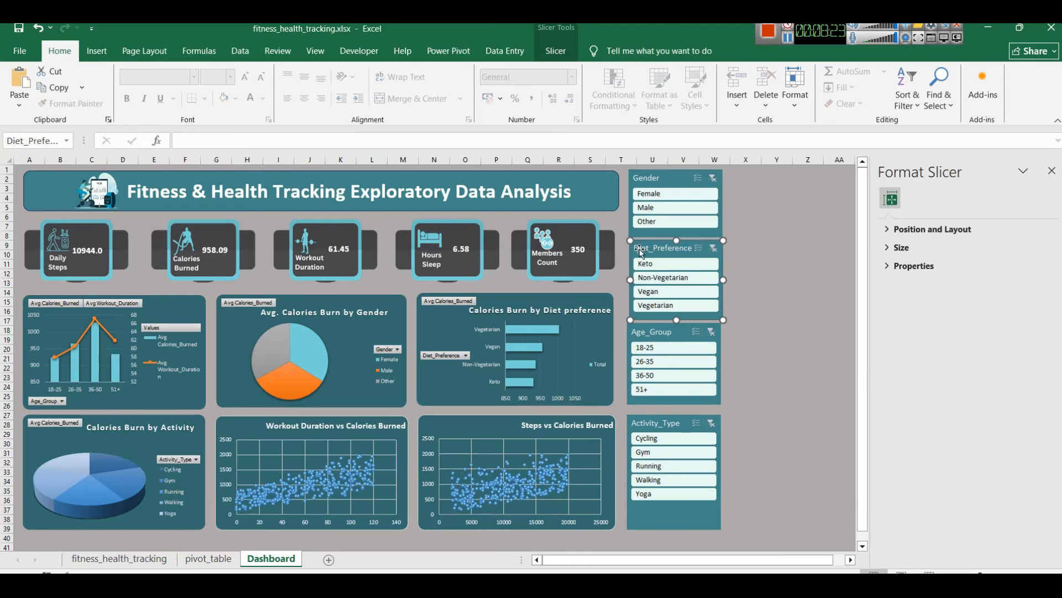
{"action": "left_click", "coordinate": [683, 335]}
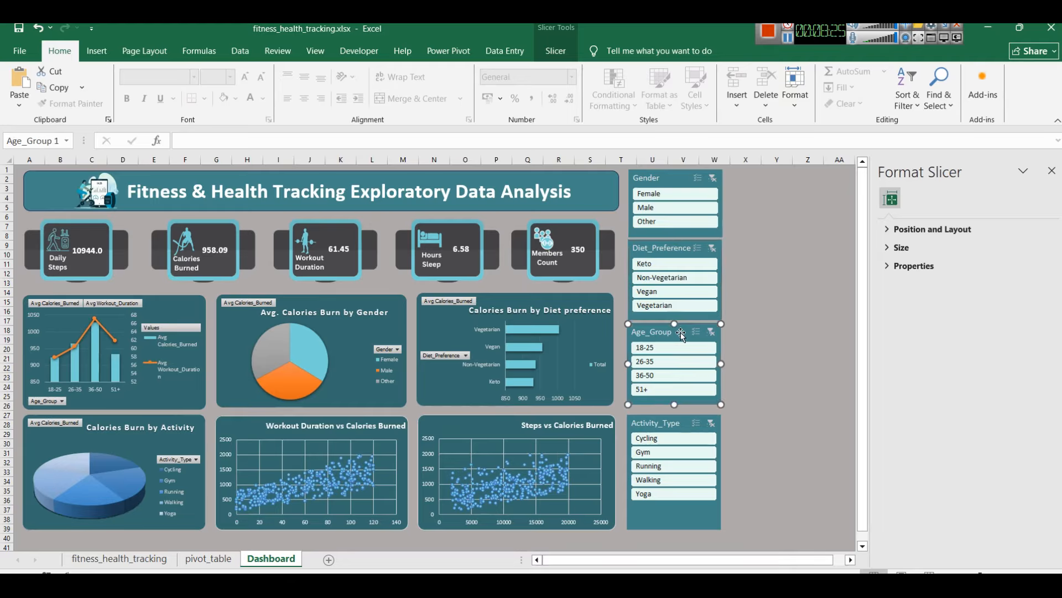
{"action": "left_click", "coordinate": [785, 328]}
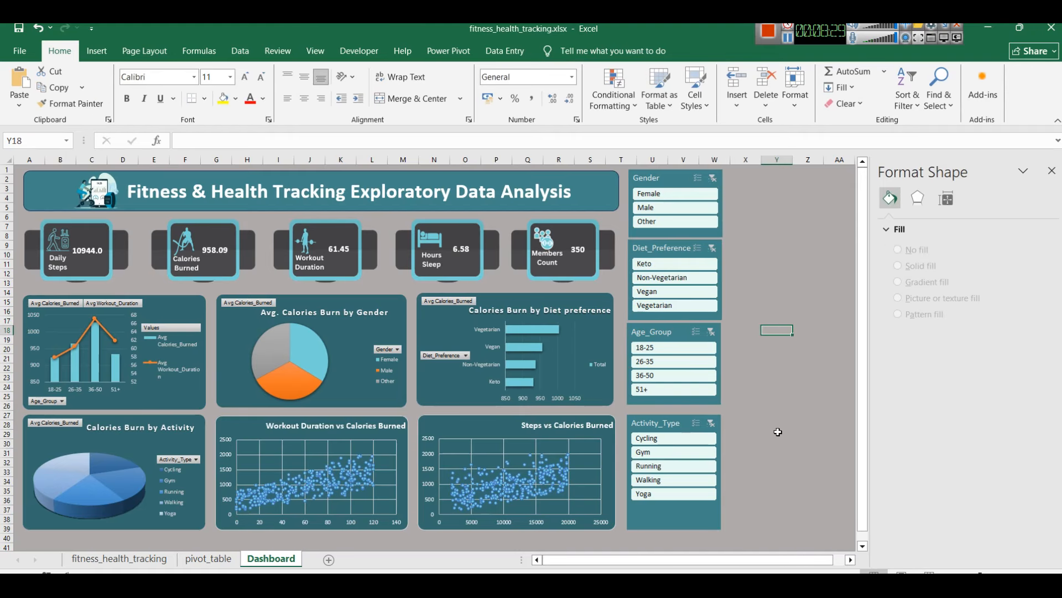
Filter the dashboard to the Non-Vegetarian diet preference and close the formatting pane.
{"action": "left_click", "coordinate": [655, 280]}
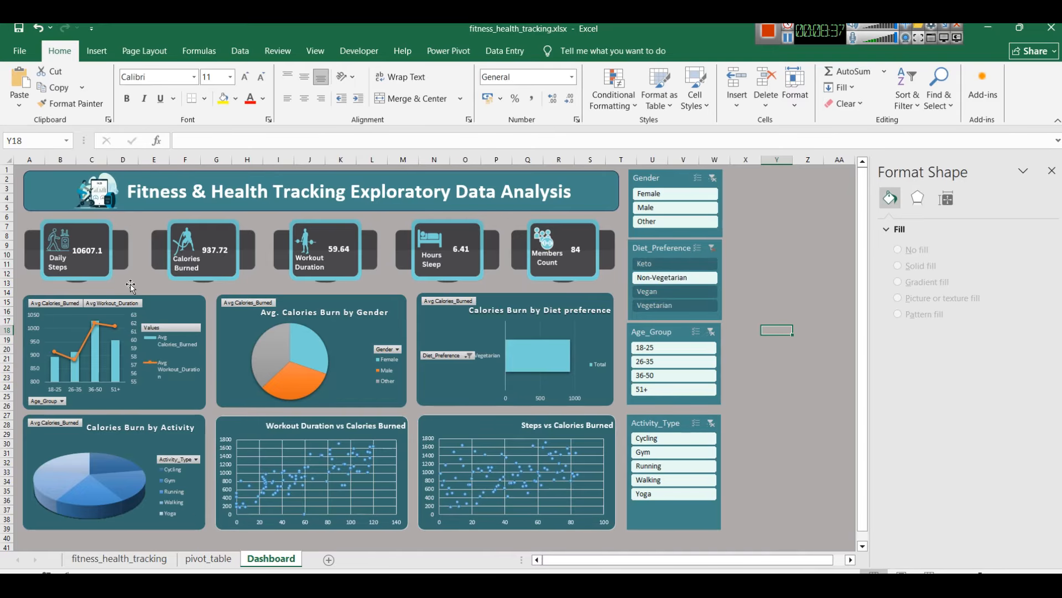
{"action": "left_click", "coordinate": [1052, 170]}
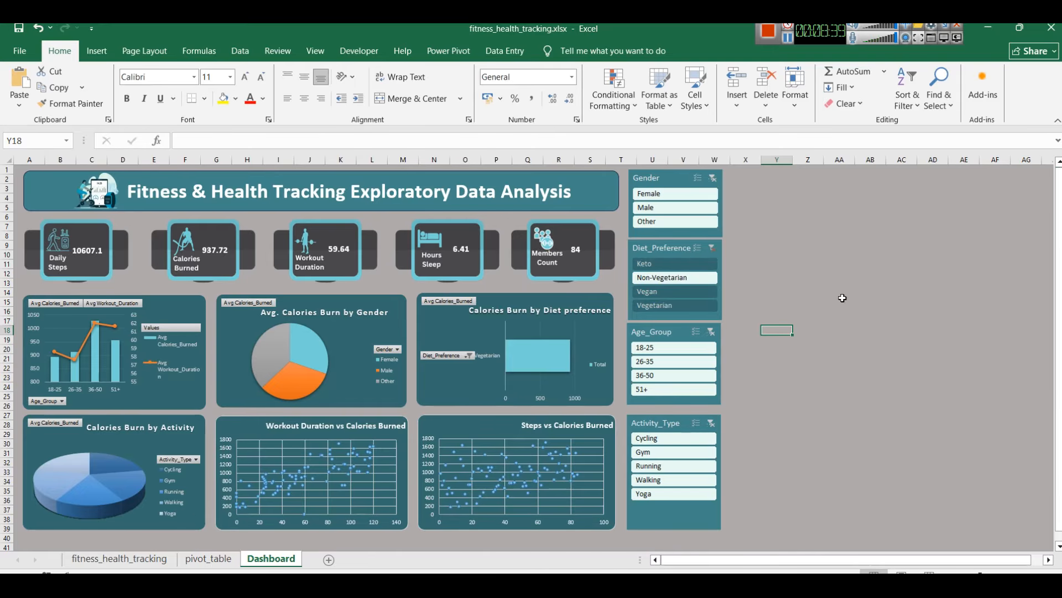
Filter the dashboard to the Male gender, the 36-50 age group and the Running activity with the slicers.
{"action": "left_click", "coordinate": [678, 210]}
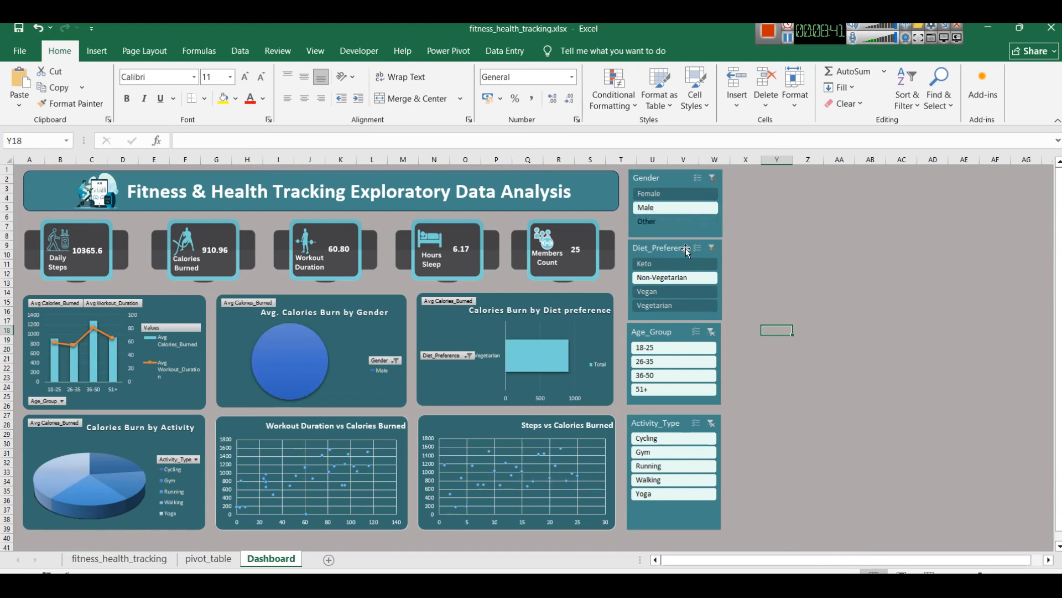
{"action": "left_click", "coordinate": [671, 376]}
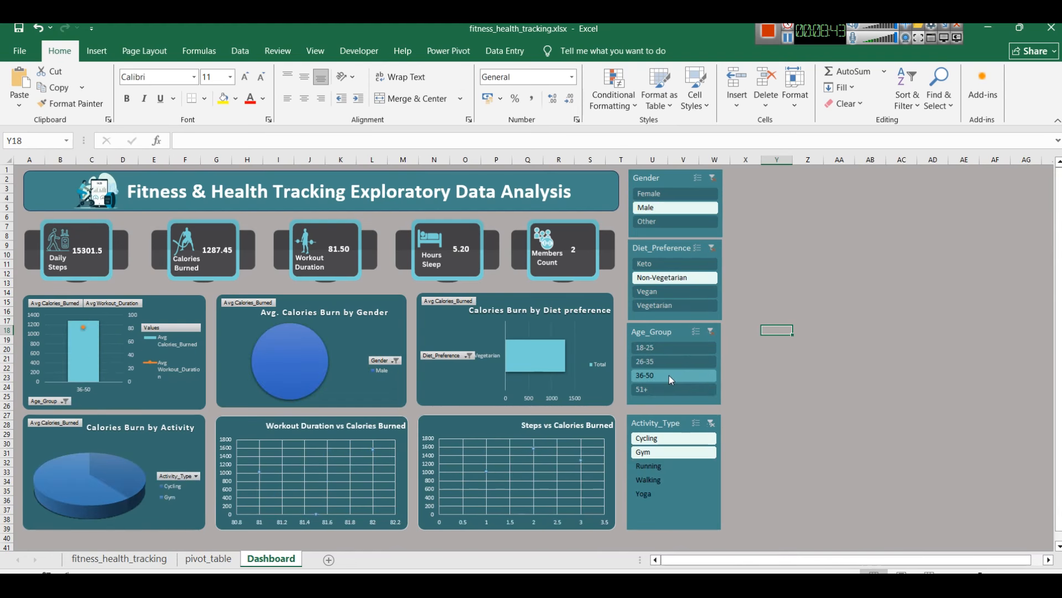
{"action": "left_click", "coordinate": [659, 470]}
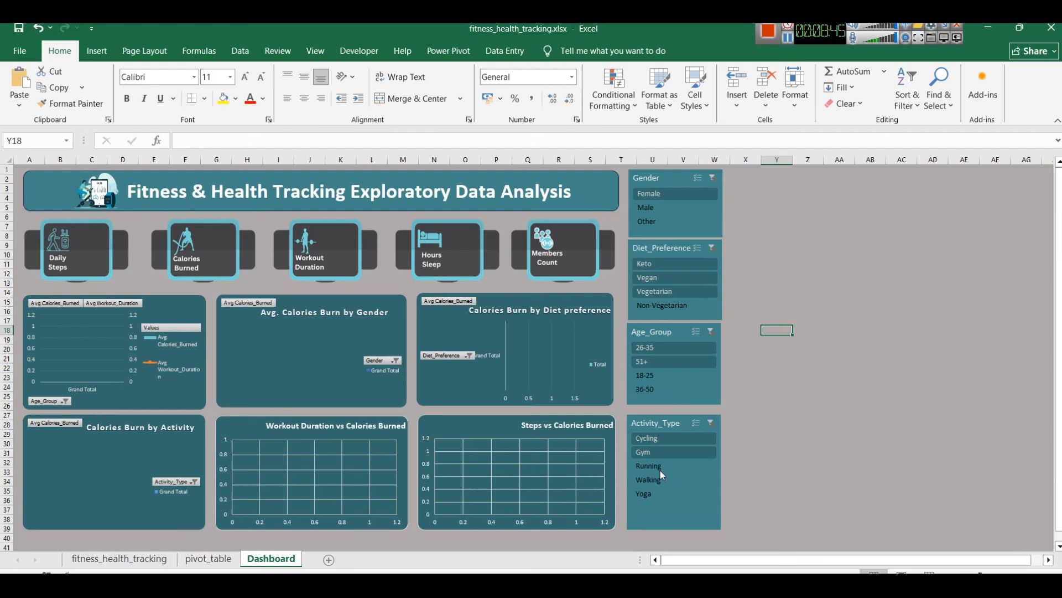
Clear the filters on the Activity_Type, Age_Group, Diet_Preference and Gender slicers.
{"action": "left_click", "coordinate": [711, 423]}
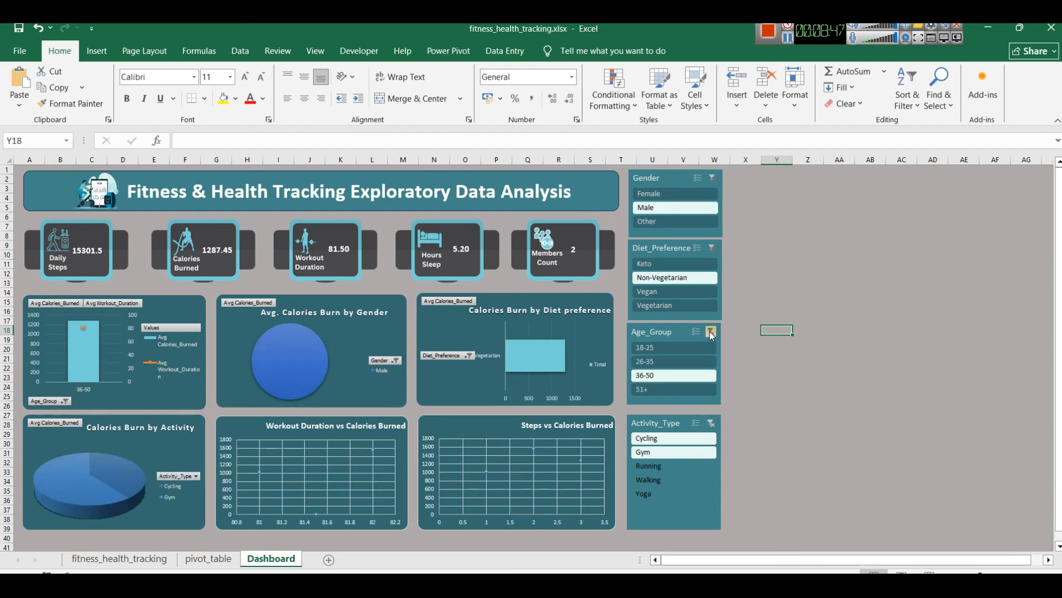
{"action": "left_click", "coordinate": [710, 332]}
{"action": "left_click", "coordinate": [712, 247]}
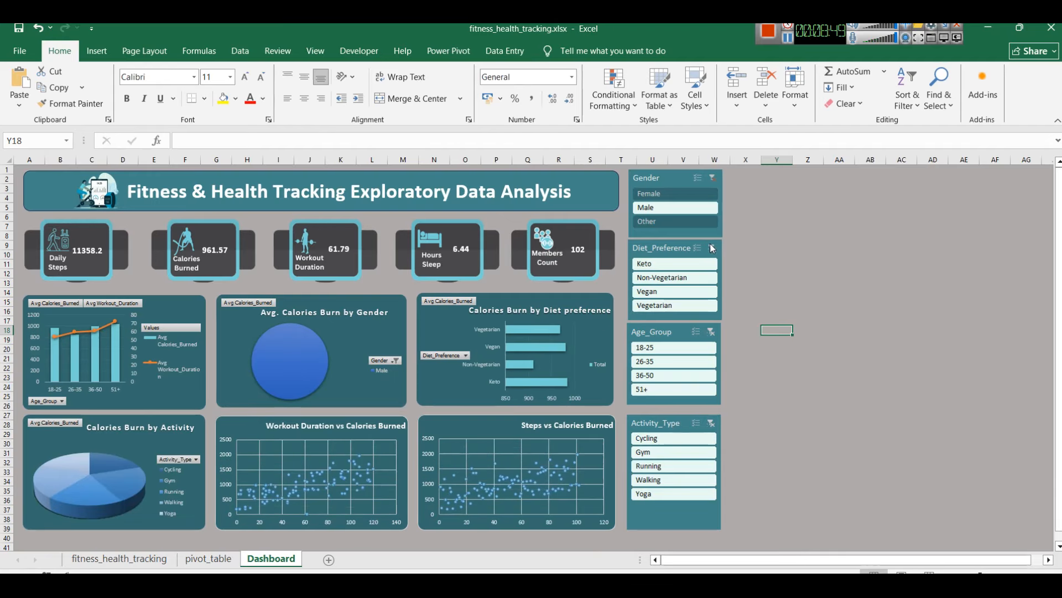
{"action": "left_click", "coordinate": [712, 177]}
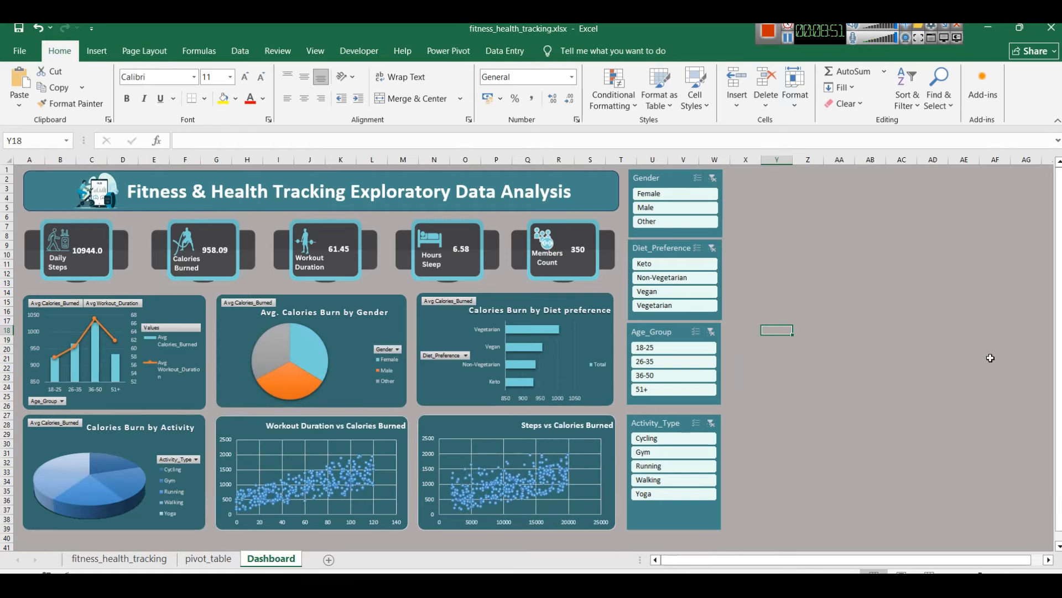
Test the slicers one at a time with age group 36-50, Vegan diet and Male gender, clearing each filter after viewing it.
{"action": "left_click", "coordinate": [683, 374]}
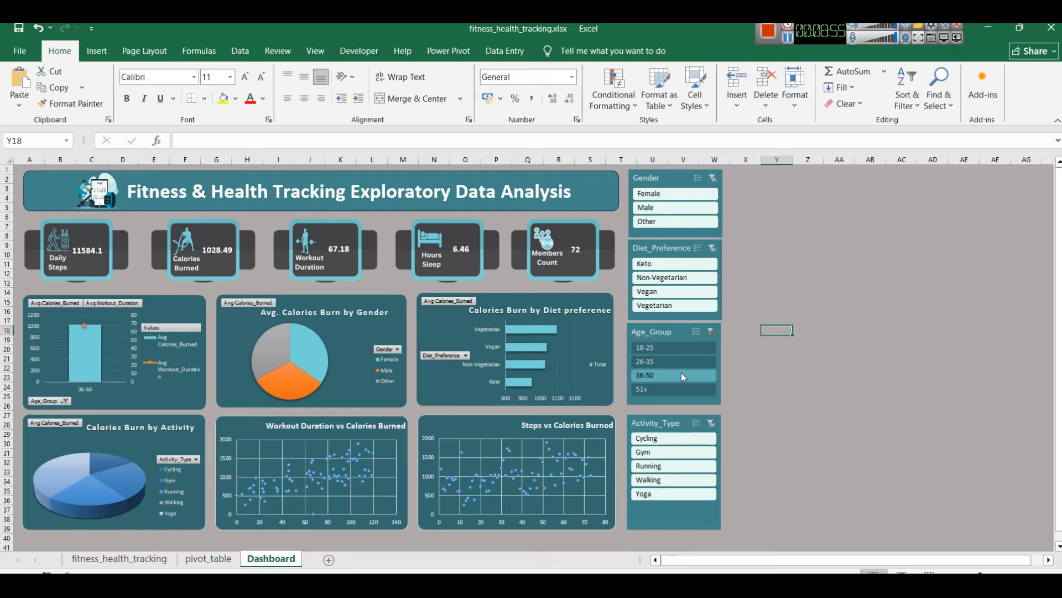
{"action": "left_click", "coordinate": [711, 331]}
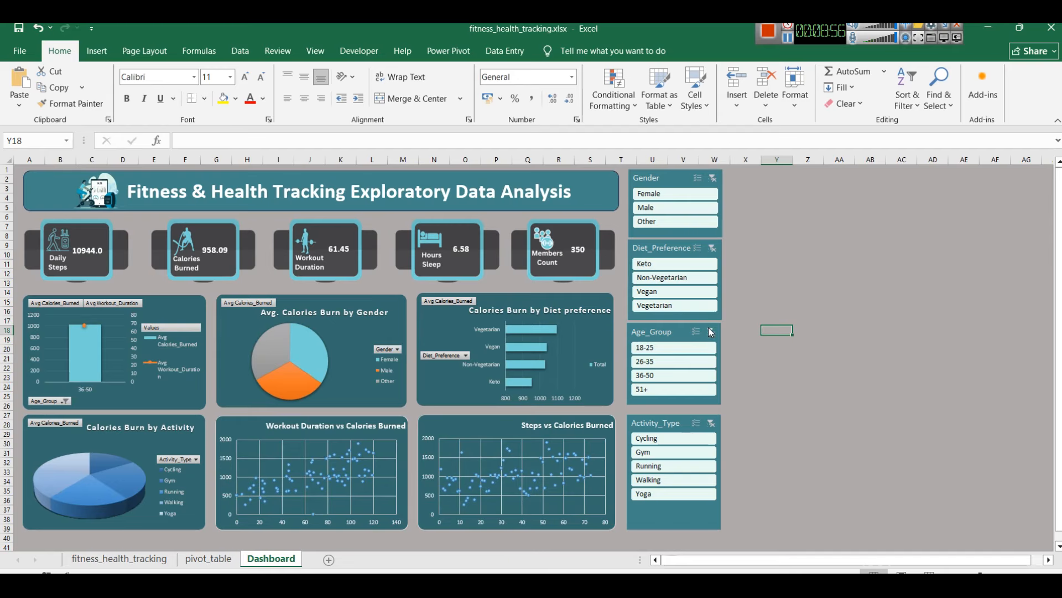
{"action": "left_click", "coordinate": [668, 289]}
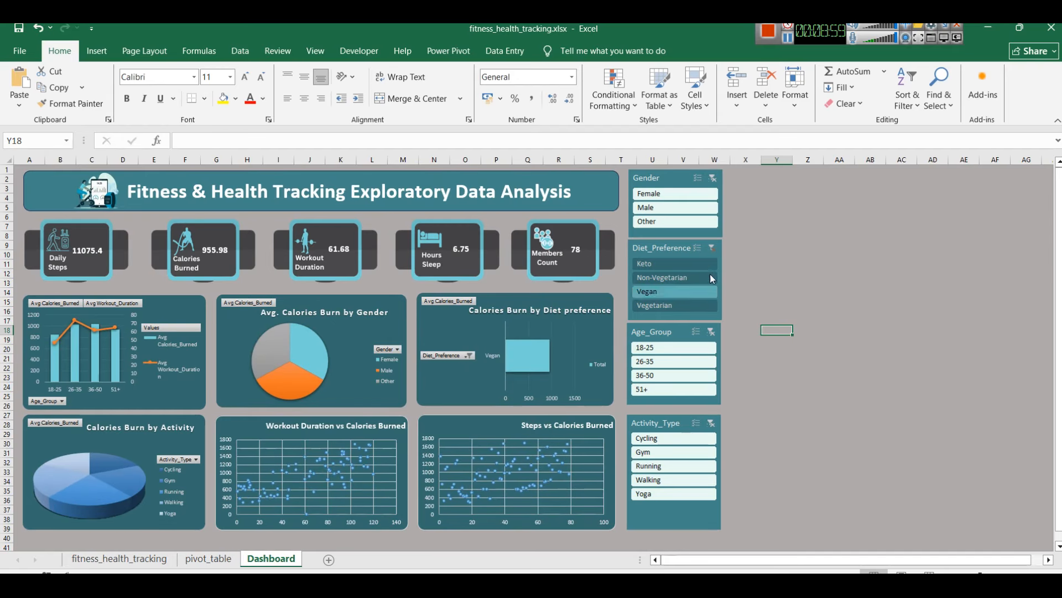
{"action": "left_click", "coordinate": [712, 248]}
{"action": "left_click", "coordinate": [682, 202]}
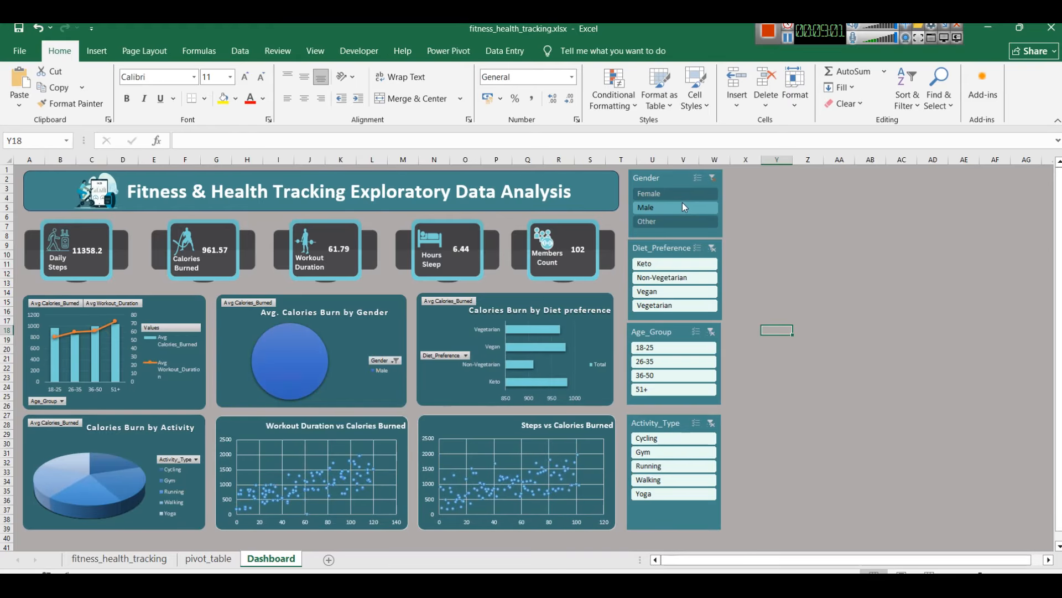
{"action": "left_click", "coordinate": [713, 178]}
Collapse the ribbon to its tabs and zoom in so the dashboard fills more of the window.
{"action": "left_click", "coordinate": [808, 264]}
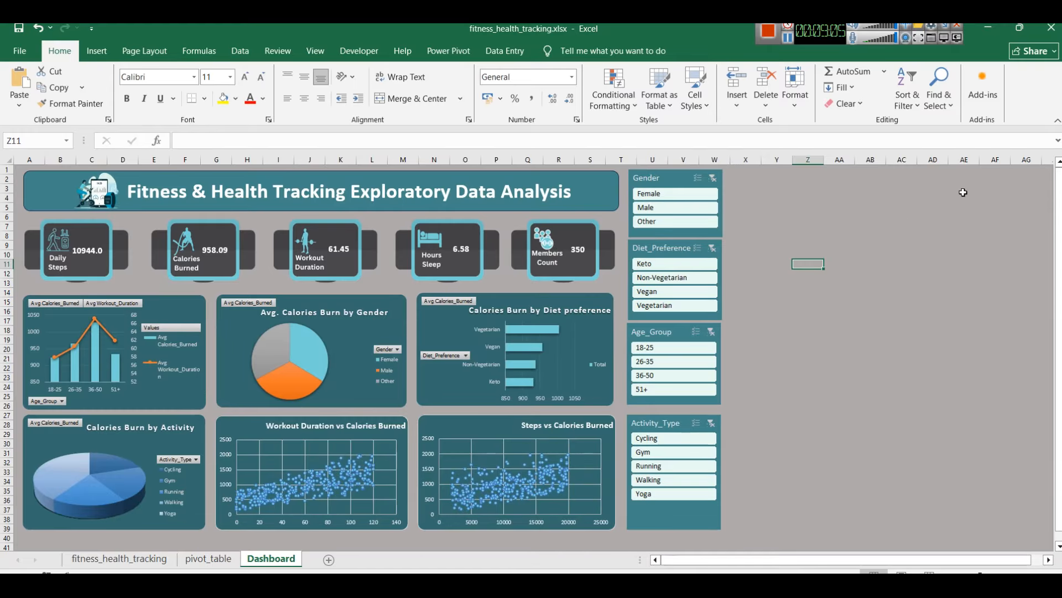
{"action": "left_click", "coordinate": [1058, 120]}
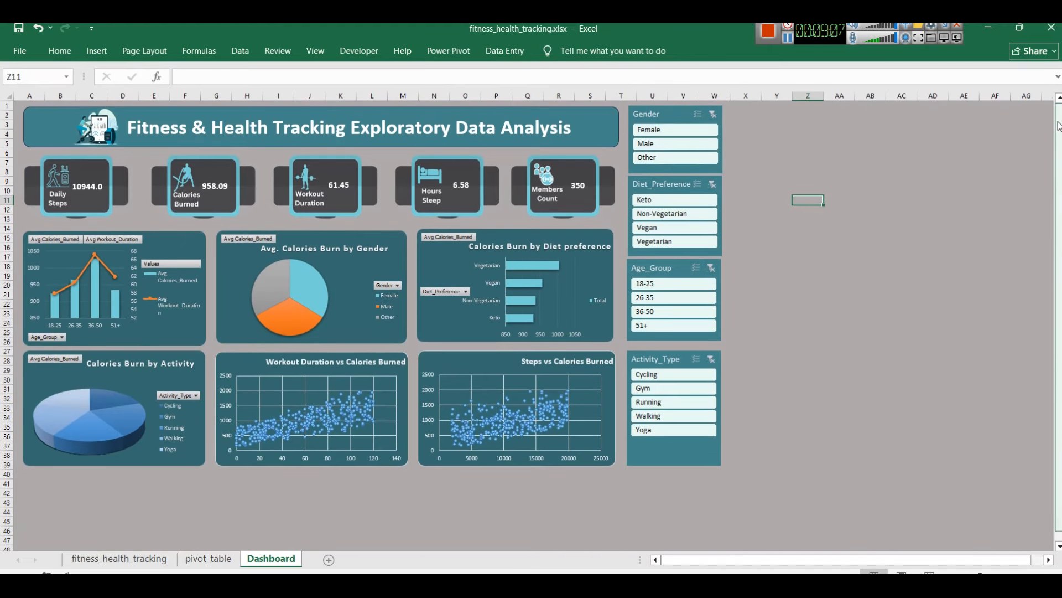
{"action": "left_click_drag", "start_coordinate": [823, 33], "coordinate": [704, 32]}
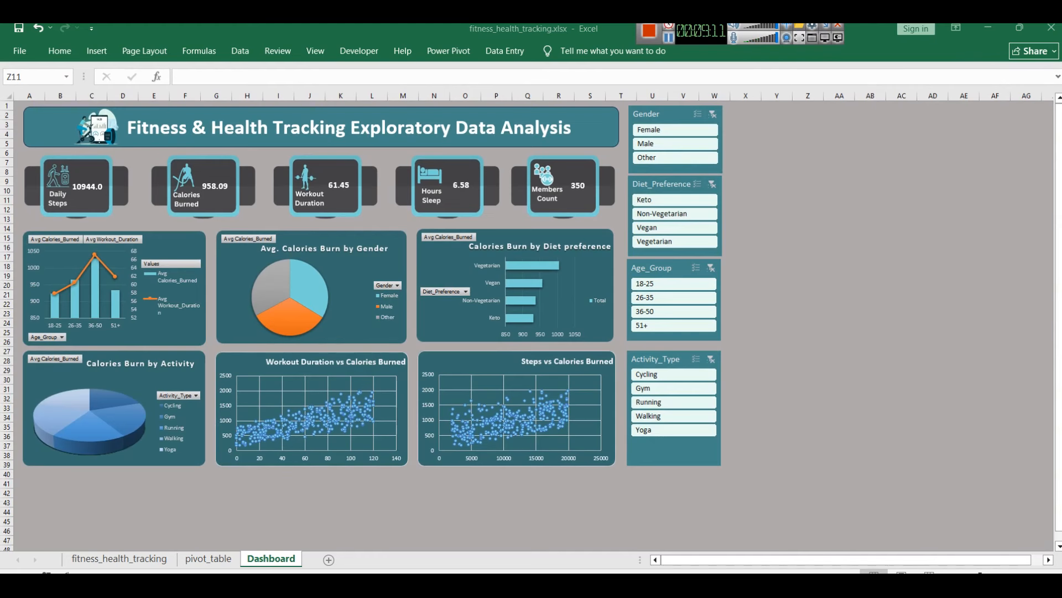
{"action": "scroll", "coordinate": [531, 321], "scroll_direction": "up", "scroll_amount": 2}
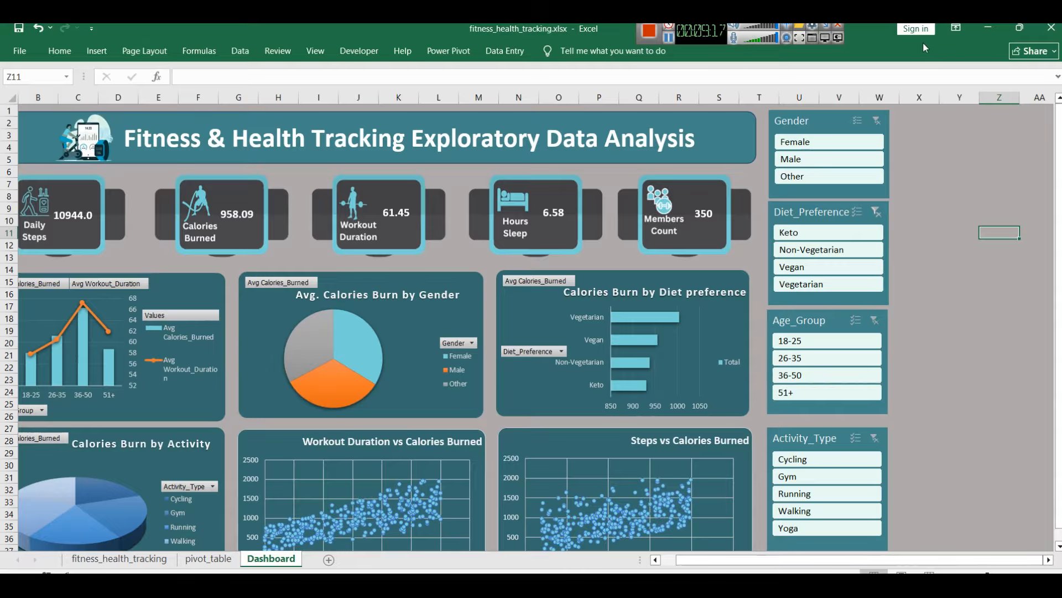
Try the Auto-hide Ribbon display on the dashboard and return the ribbon to Show Tabs.
{"action": "left_click", "coordinate": [963, 31]}
{"action": "left_click", "coordinate": [962, 49]}
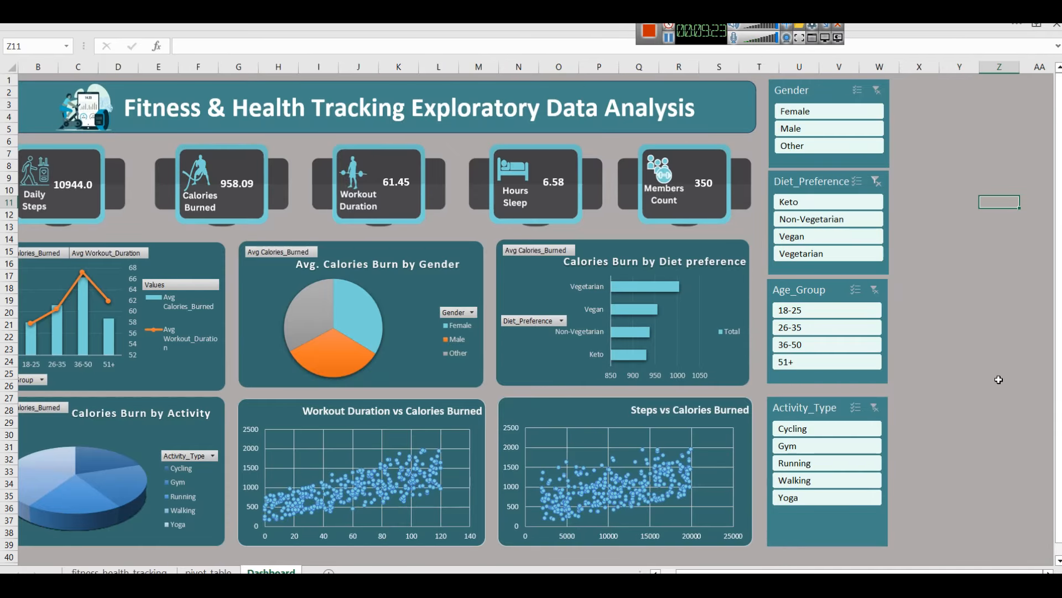
{"action": "left_click_drag", "start_coordinate": [792, 570], "coordinate": [772, 570]}
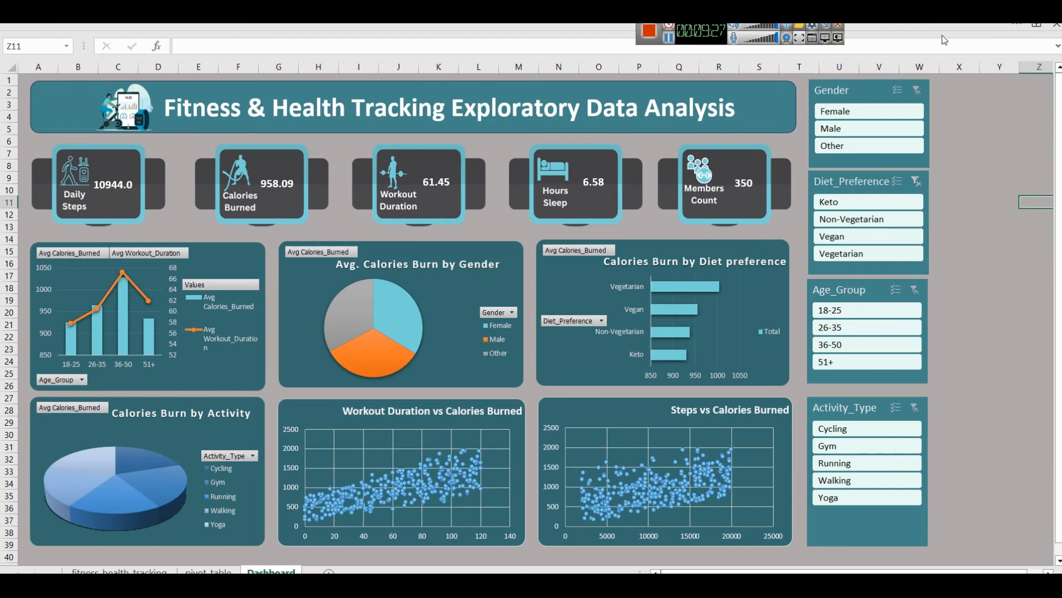
{"action": "left_click", "coordinate": [1036, 24]}
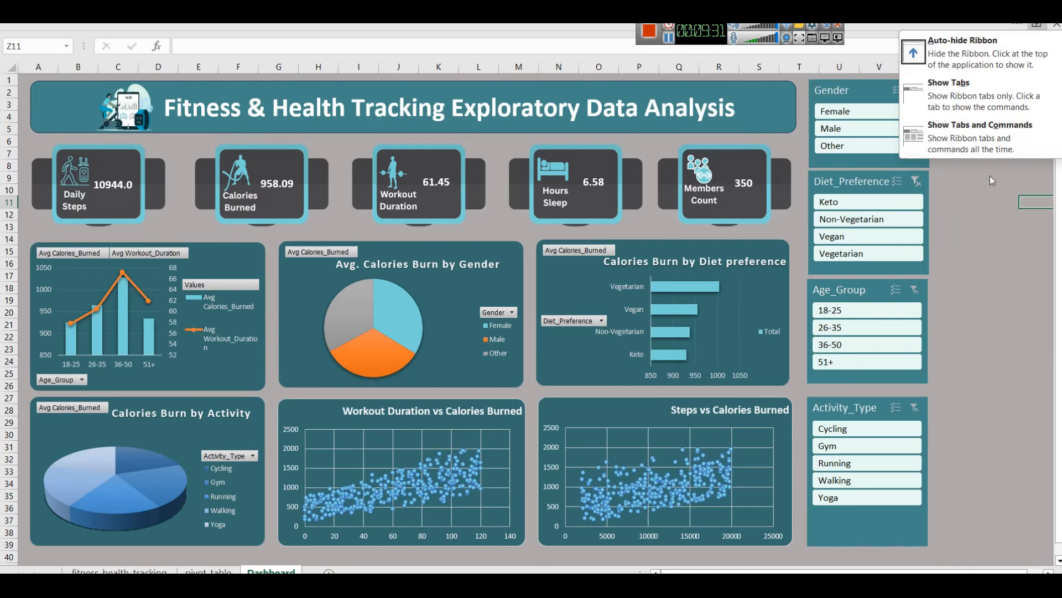
{"action": "left_click", "coordinate": [1009, 227]}
{"action": "left_click", "coordinate": [1036, 24]}
{"action": "left_click", "coordinate": [951, 95]}
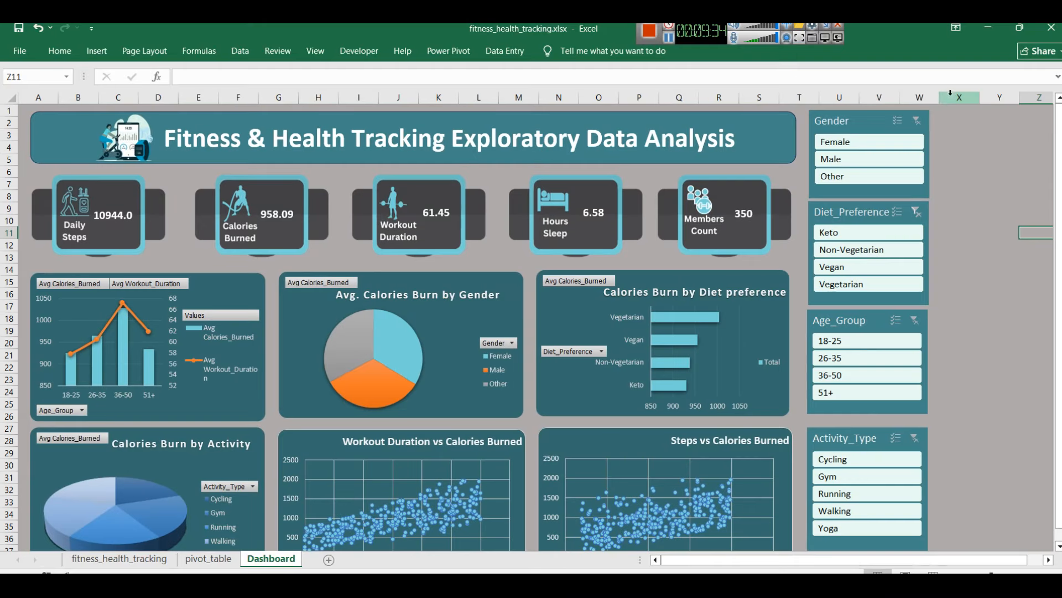
Hide the formula bar and the row and column headings on the Dashboard sheet.
{"action": "left_click", "coordinate": [194, 52]}
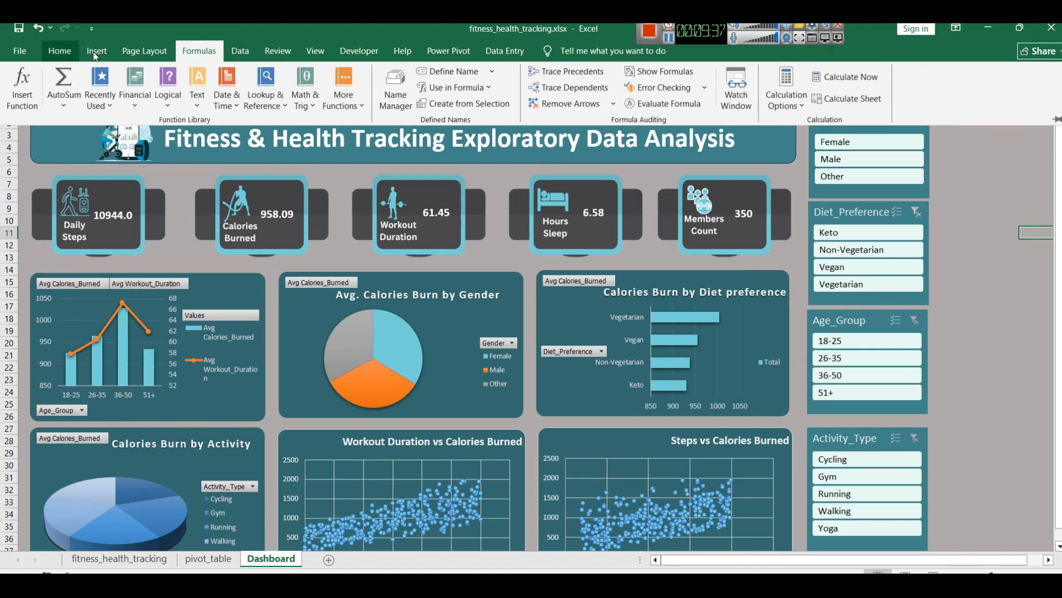
{"action": "left_click", "coordinate": [275, 51]}
{"action": "left_click", "coordinate": [314, 51]}
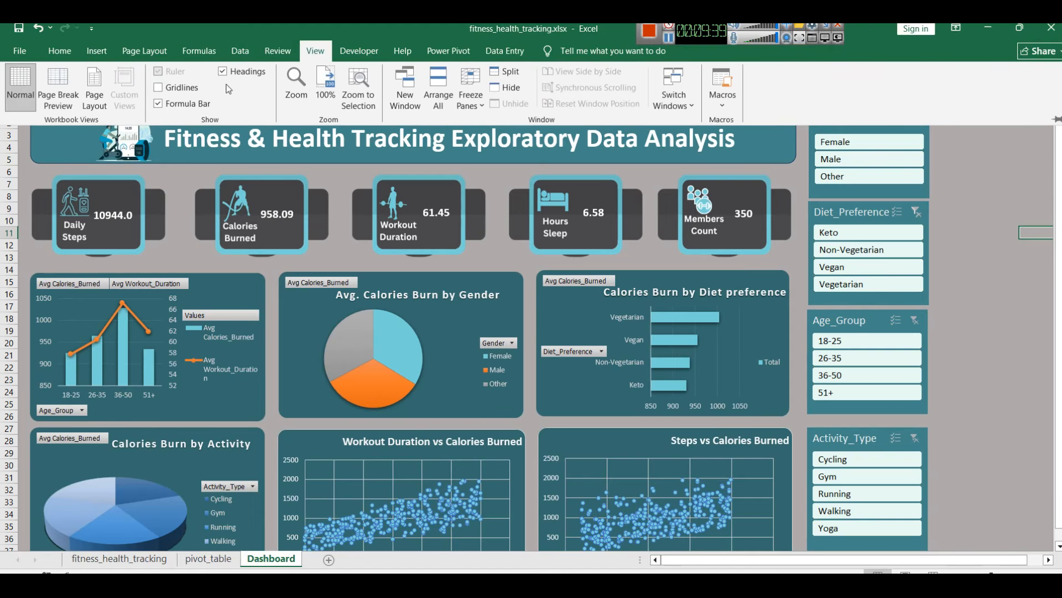
{"action": "left_click", "coordinate": [159, 103]}
{"action": "left_click", "coordinate": [244, 73]}
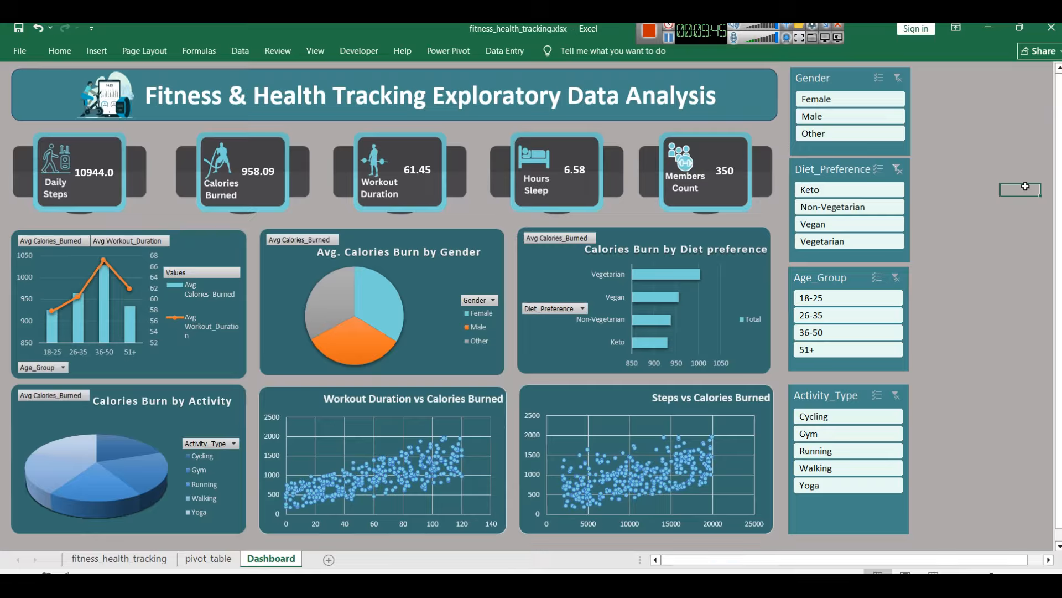
{"action": "left_click", "coordinate": [1035, 572]}
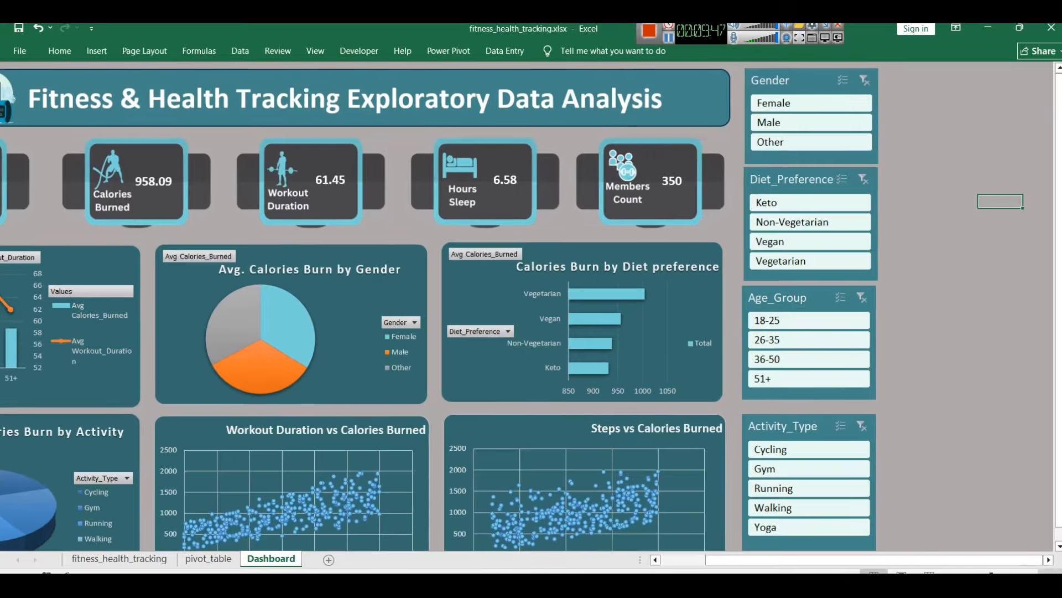
{"action": "left_click", "coordinate": [950, 572]}
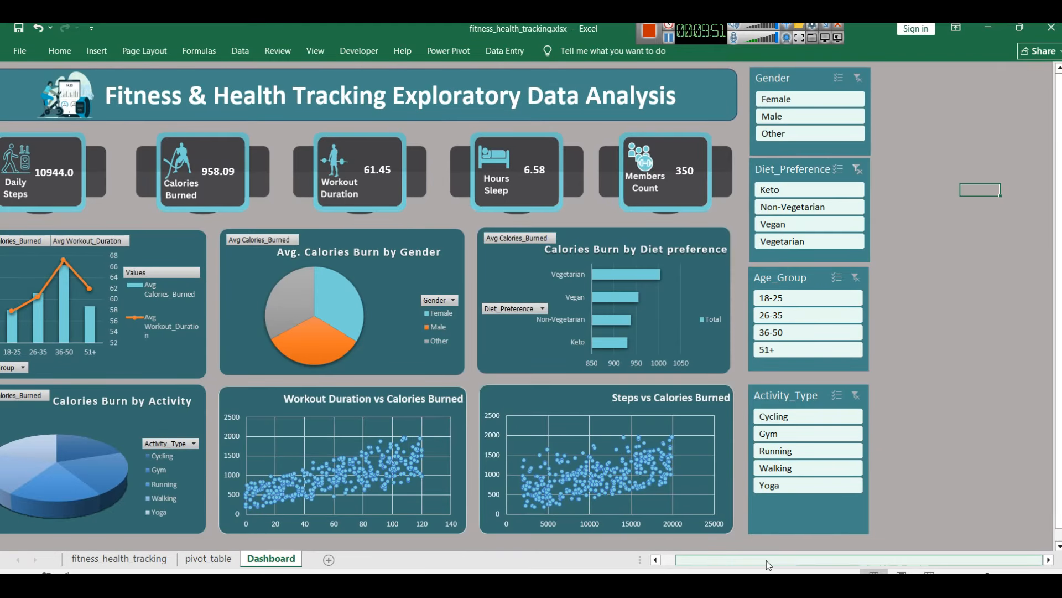
{"action": "left_click_drag", "start_coordinate": [765, 560], "coordinate": [752, 560]}
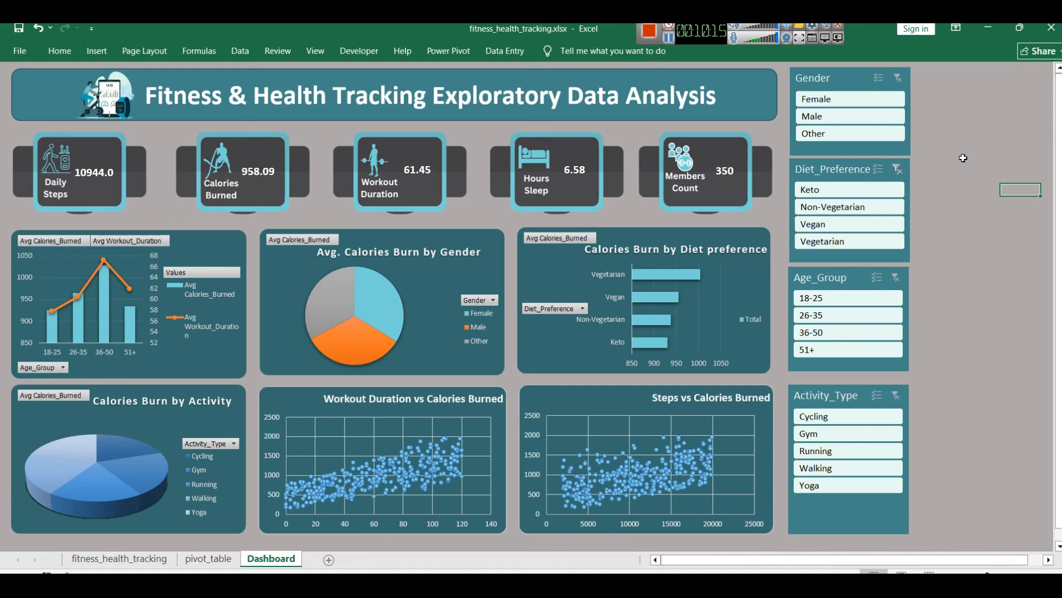
Nudge the titles of the Workout Duration and Steps vs Calories Burned scatter charts slightly downward and deselect the chart.
{"action": "left_click", "coordinate": [375, 401]}
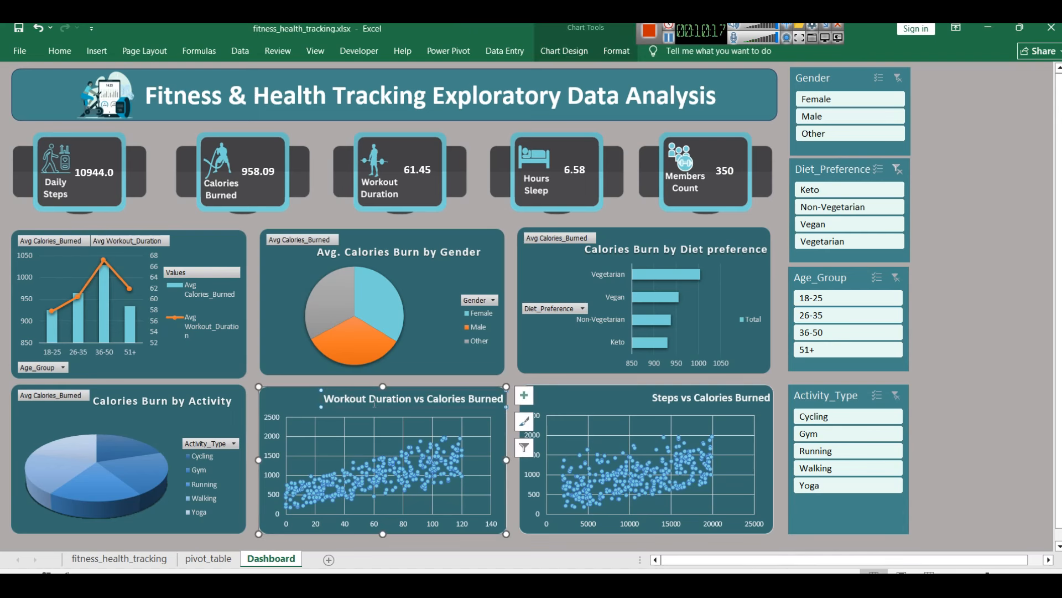
{"action": "double_click", "coordinate": [374, 403]}
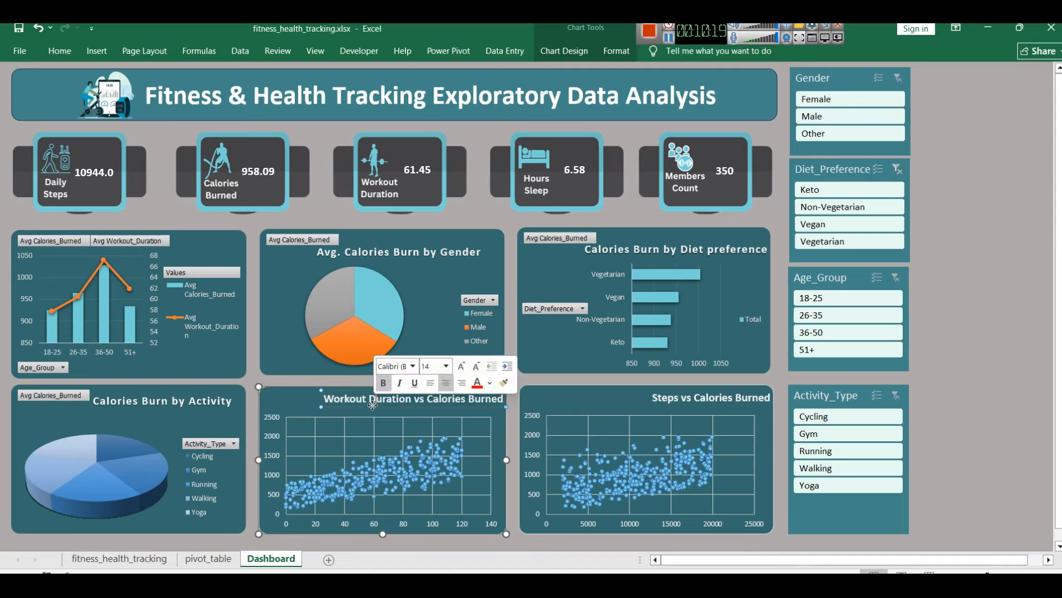
{"action": "key", "text": "Escape"}
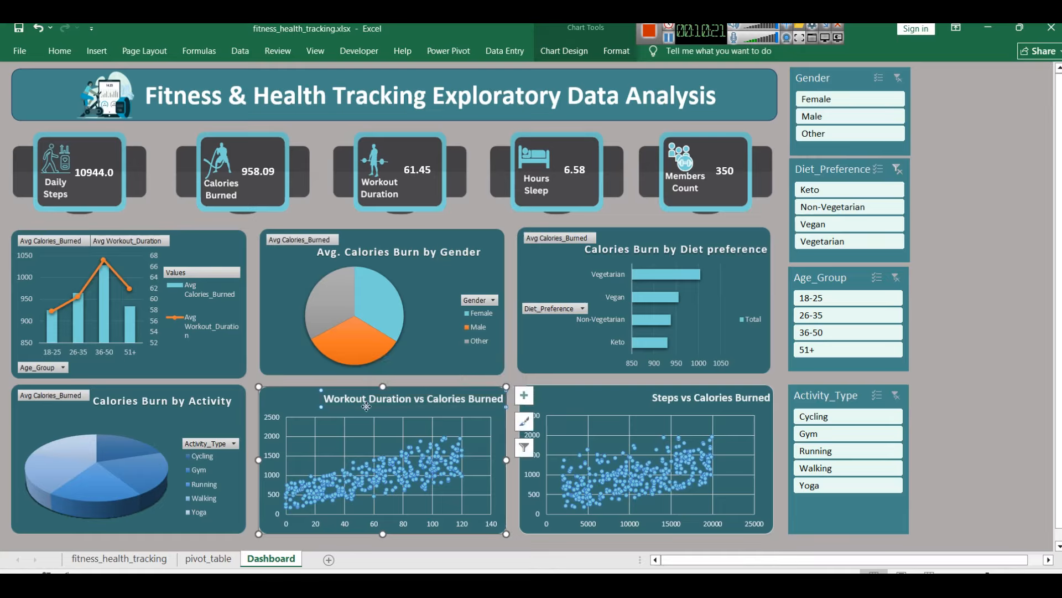
{"action": "left_click", "coordinate": [706, 399]}
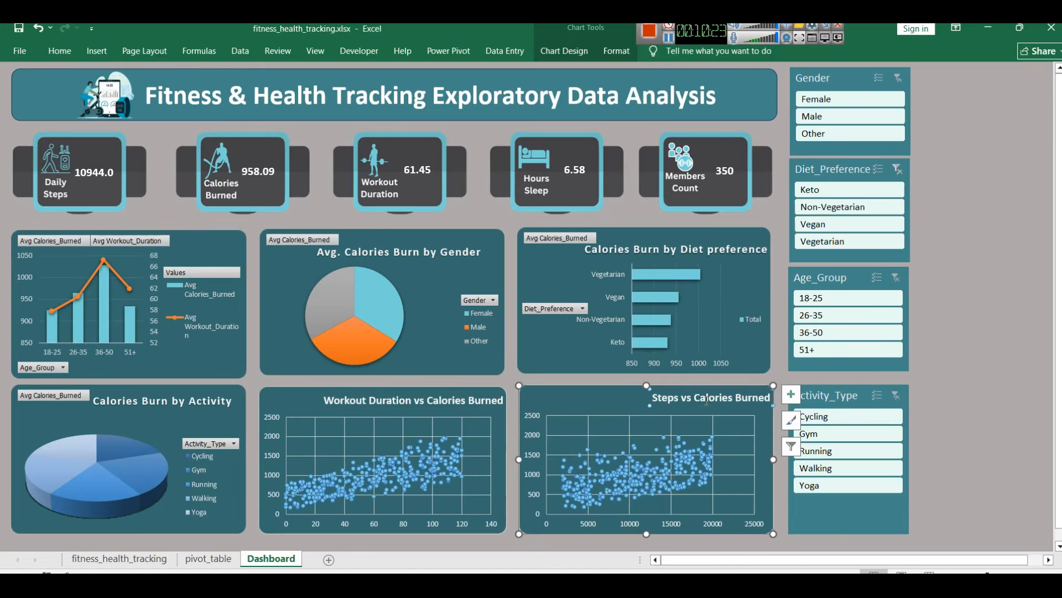
{"action": "left_click_drag", "start_coordinate": [699, 408], "coordinate": [699, 411]}
{"action": "key", "text": "ctrl+z"}
{"action": "key", "text": "ctrl+y"}
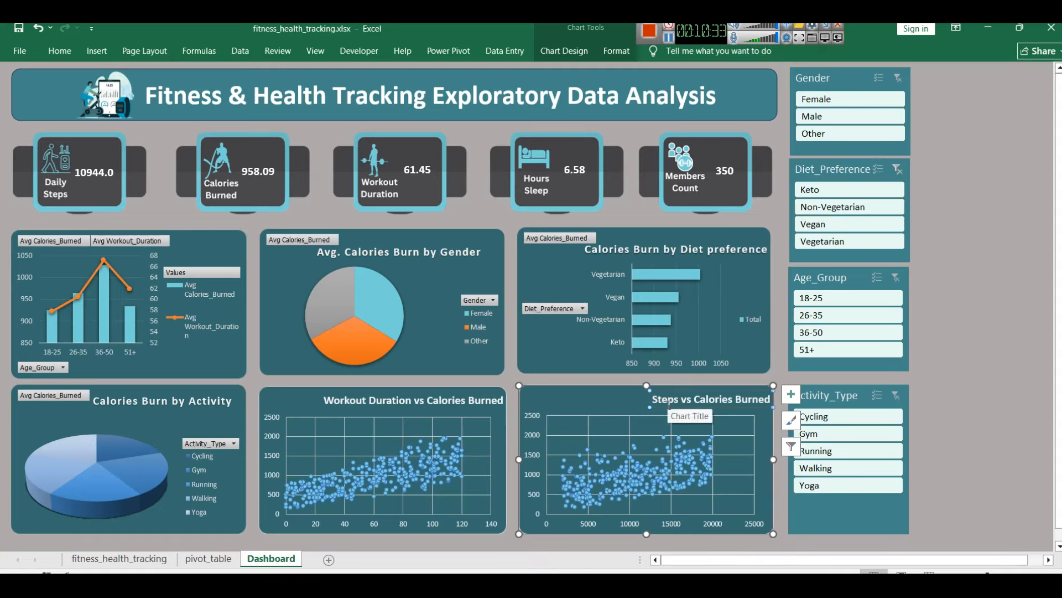
{"action": "left_click", "coordinate": [992, 311]}
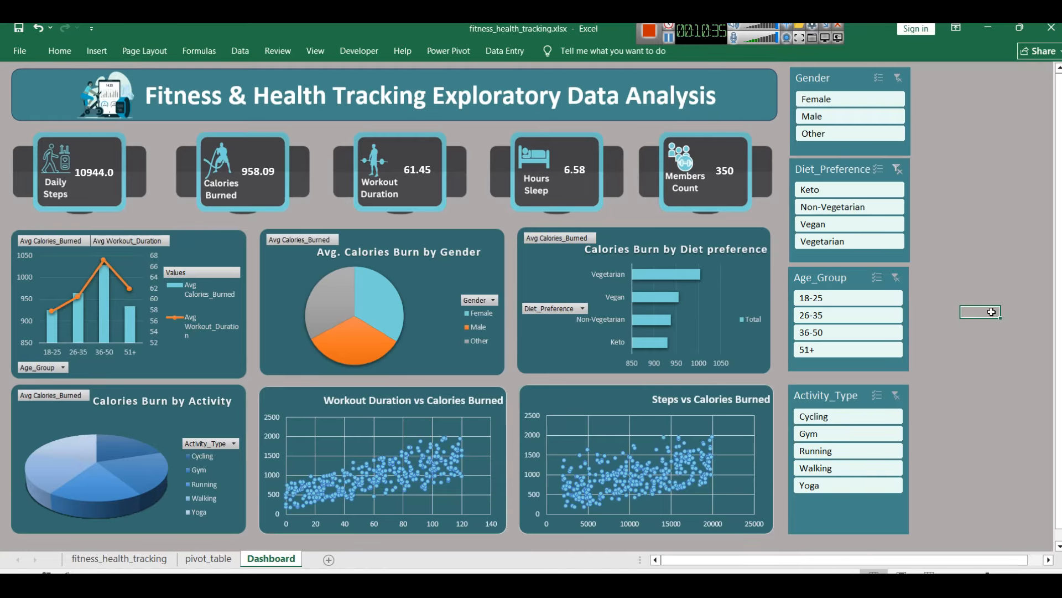